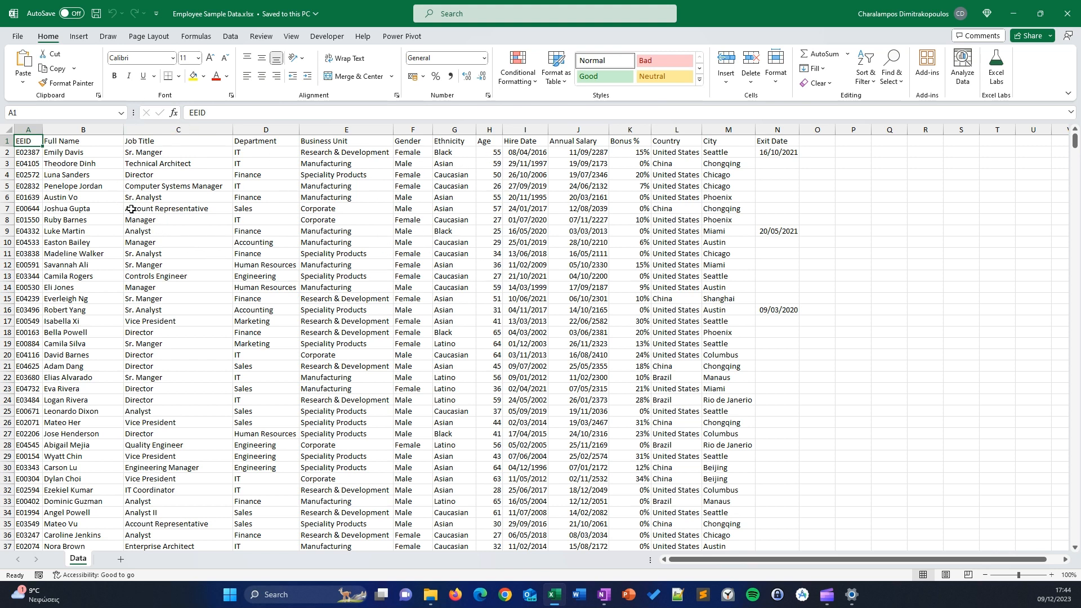
{"action": "scroll", "coordinate": [253, 229], "scroll_direction": "down", "scroll_amount": 20}
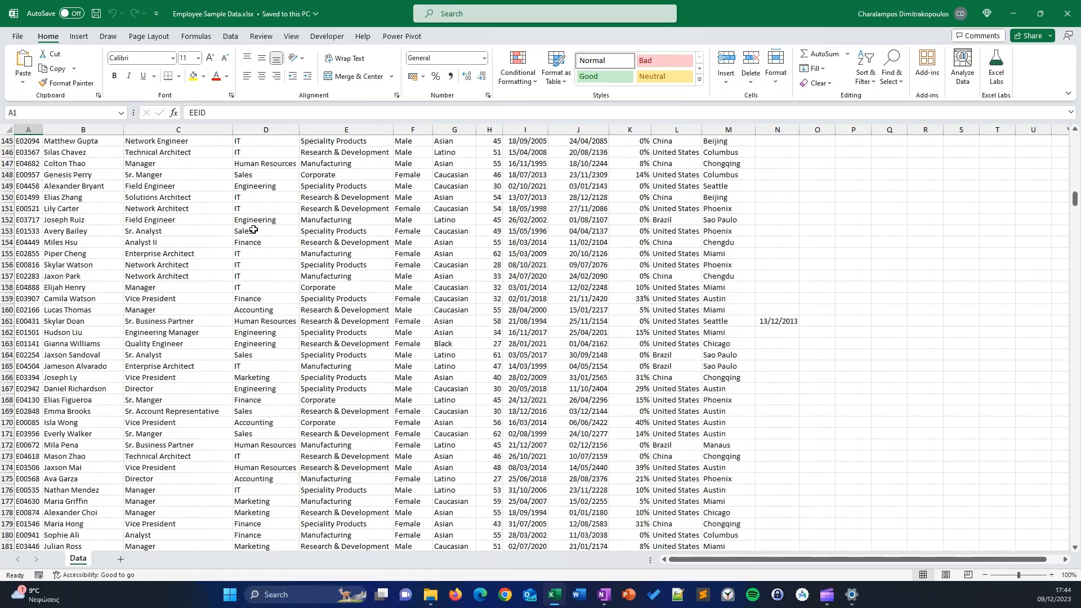
{"action": "scroll", "coordinate": [254, 229], "scroll_direction": "up", "scroll_amount": 20}
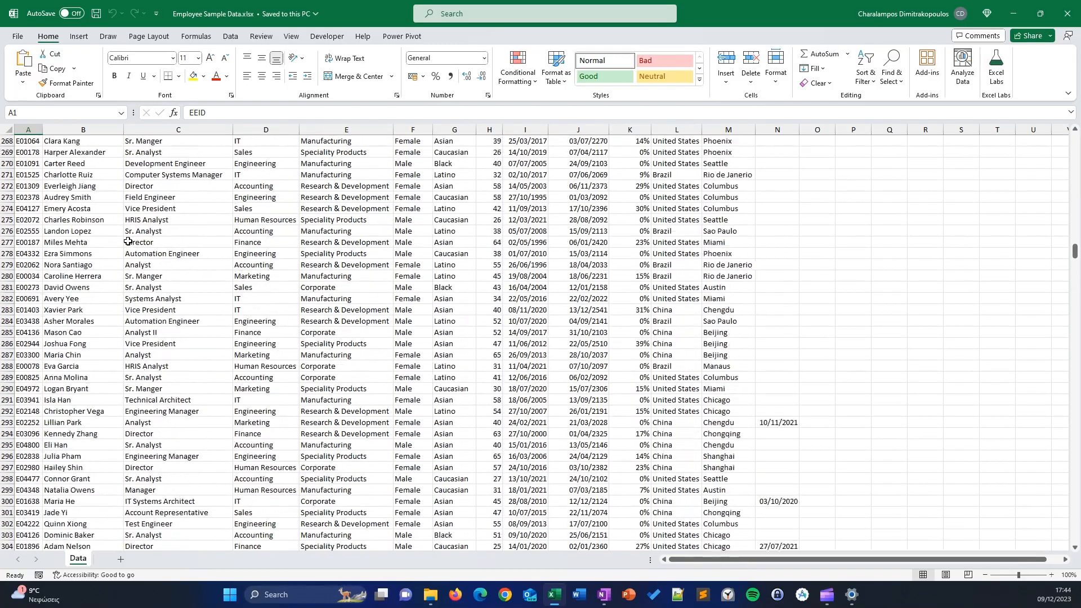
{"action": "left_click", "coordinate": [28, 130]}
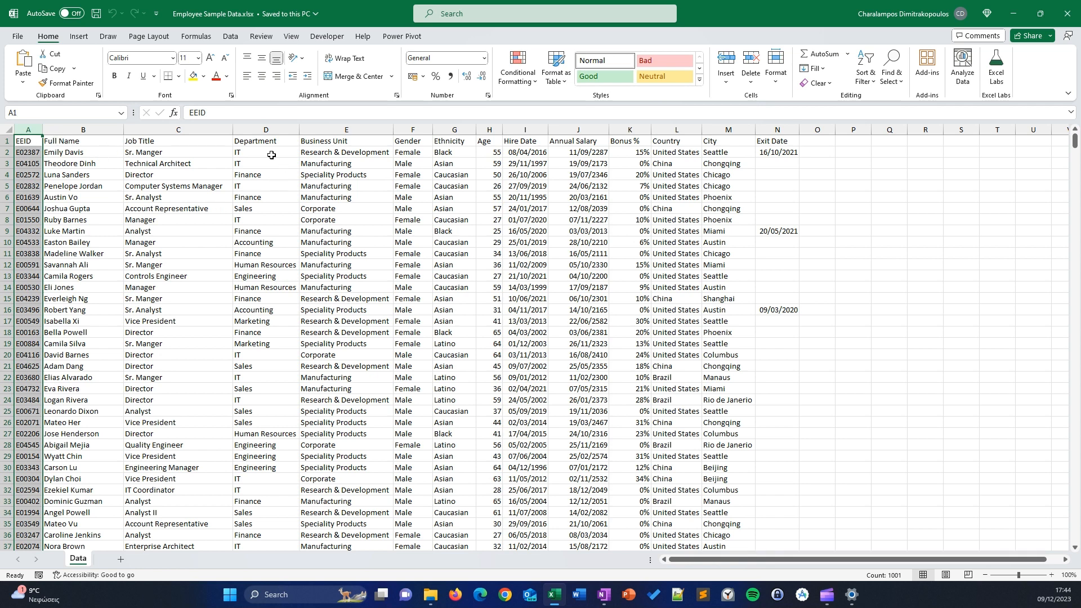
{"action": "left_click", "coordinate": [417, 220]}
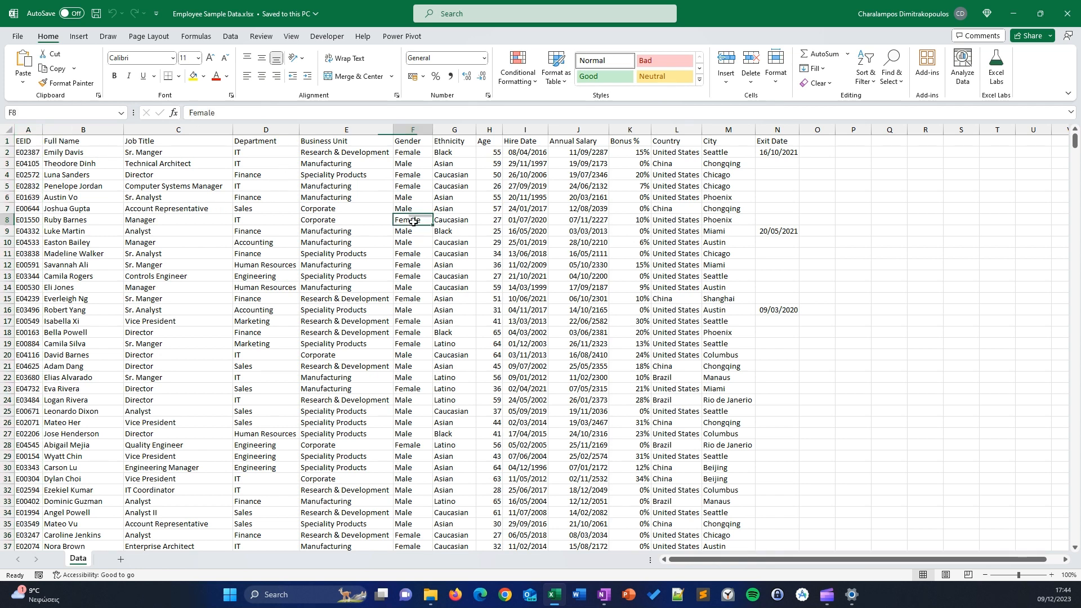
{"action": "left_click", "coordinate": [102, 195]}
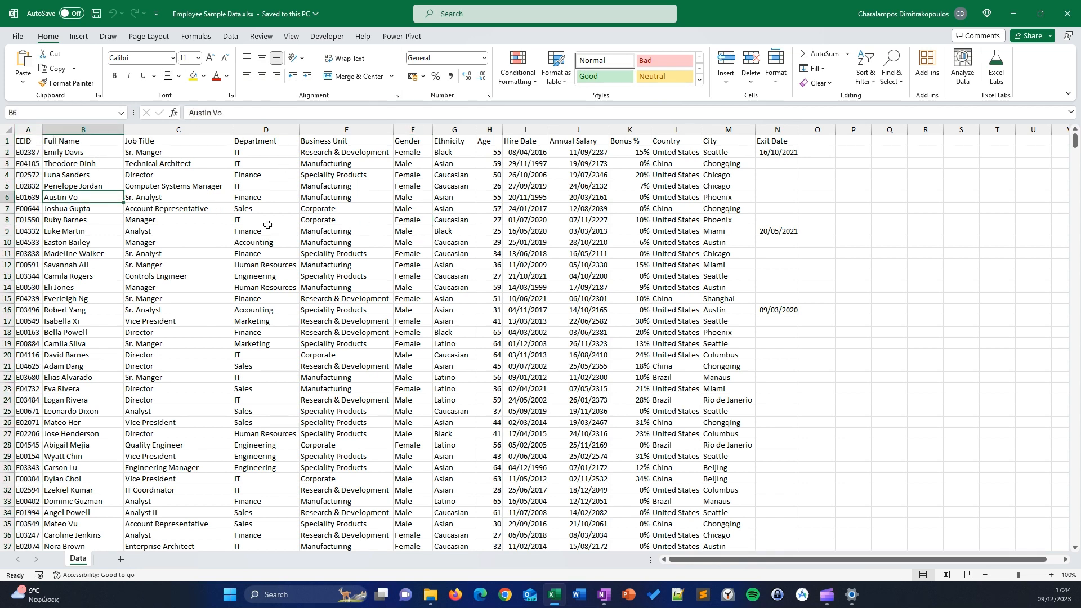
Step: Search the sheet for an employee's first name, list all matches, and enlarge the results list to show every match
{"action": "key", "text": "ctrl+f"}
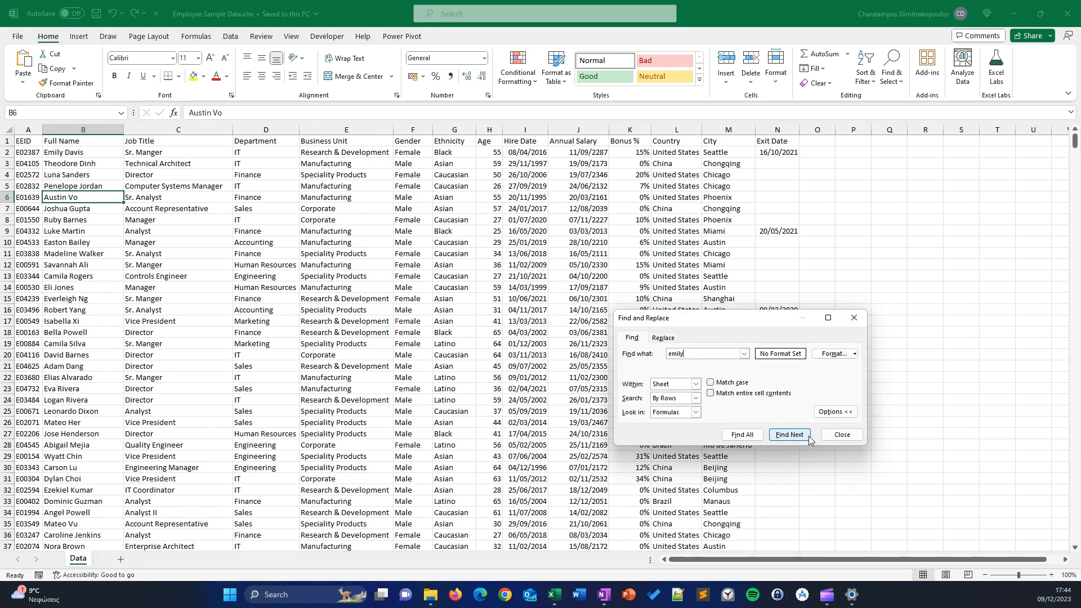
{"action": "left_click", "coordinate": [789, 434]}
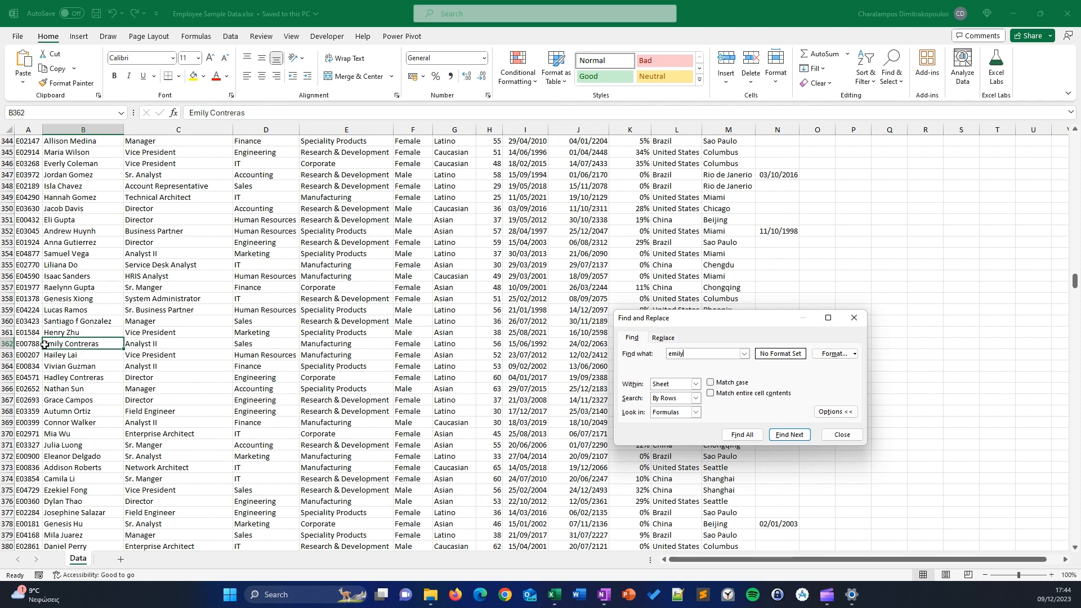
{"action": "left_click", "coordinate": [742, 434]}
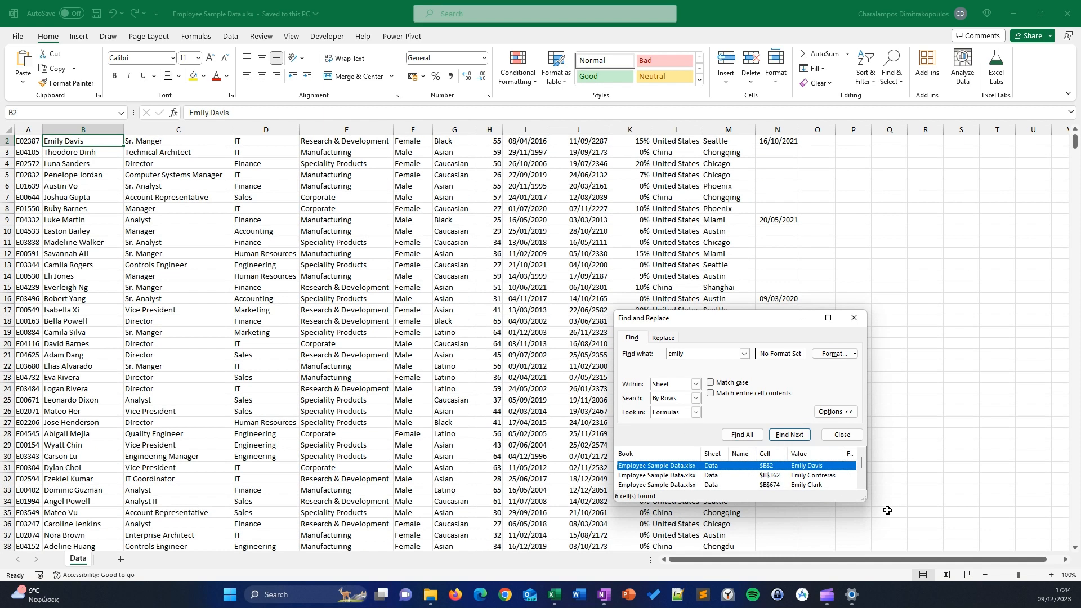
{"action": "left_click_drag", "start_coordinate": [862, 496], "coordinate": [956, 538]}
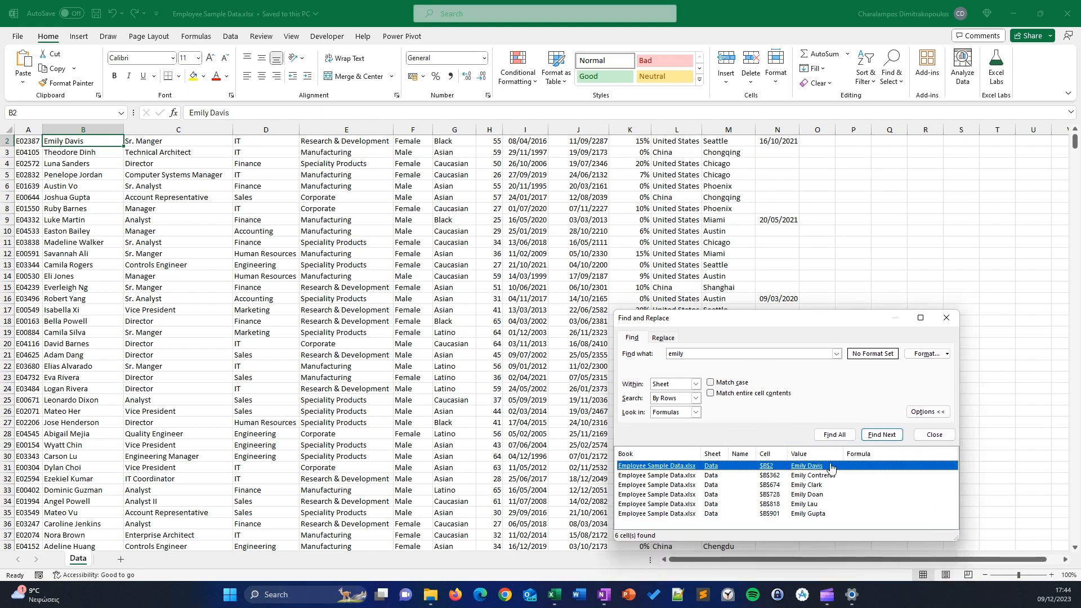
Step: Jump to the matches in cells B818 and B901, close the search, and return to cell A1
{"action": "left_click", "coordinate": [818, 499]}
{"action": "left_click", "coordinate": [813, 504]}
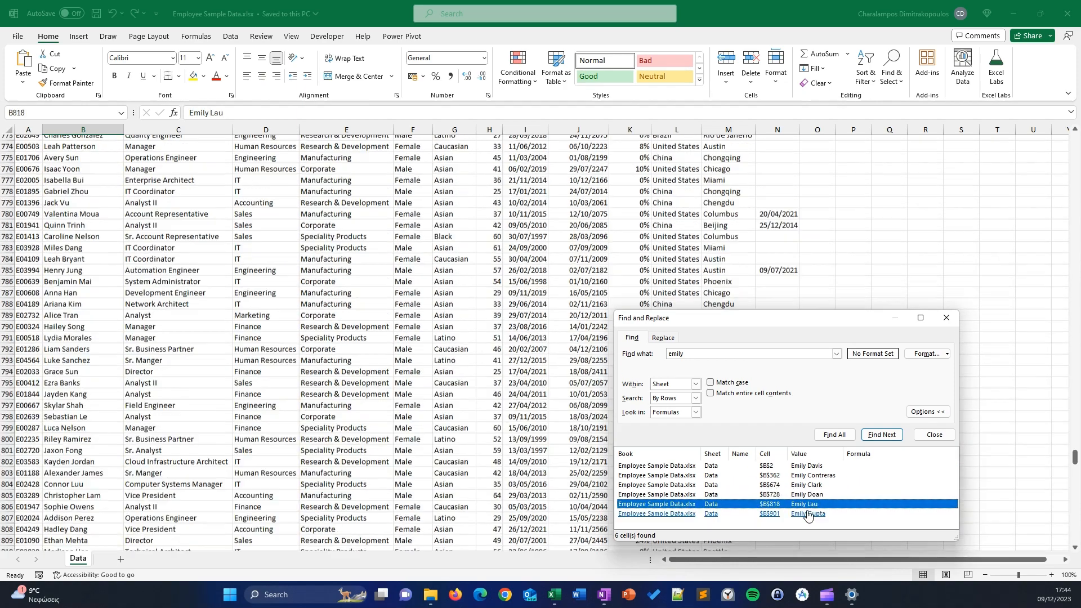
{"action": "left_click", "coordinate": [811, 514]}
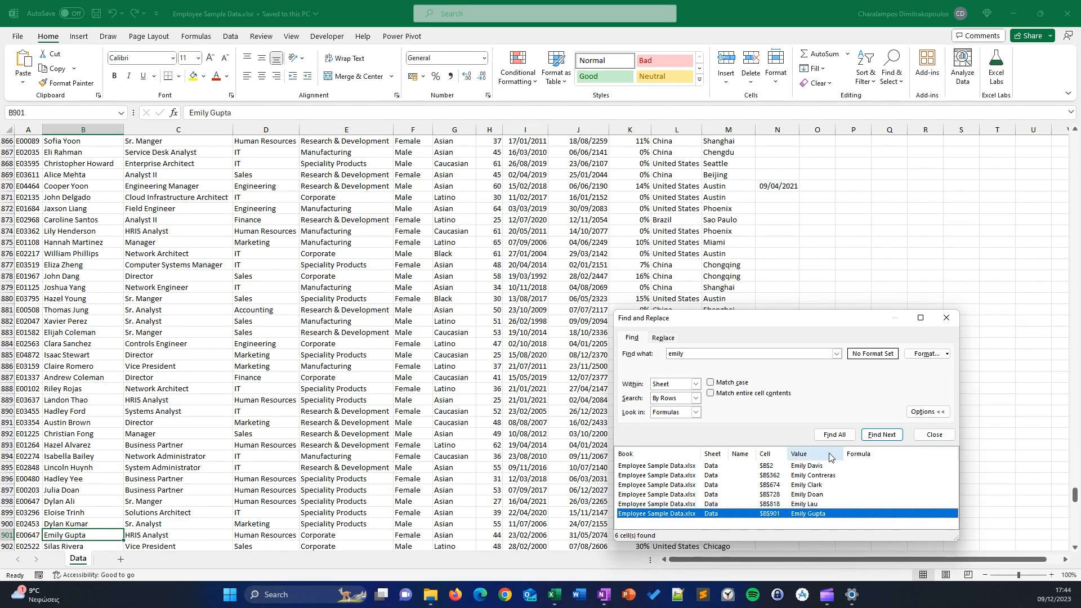
{"action": "left_click", "coordinate": [938, 434]}
{"action": "scroll", "coordinate": [188, 266], "scroll_direction": "up", "scroll_amount": 20}
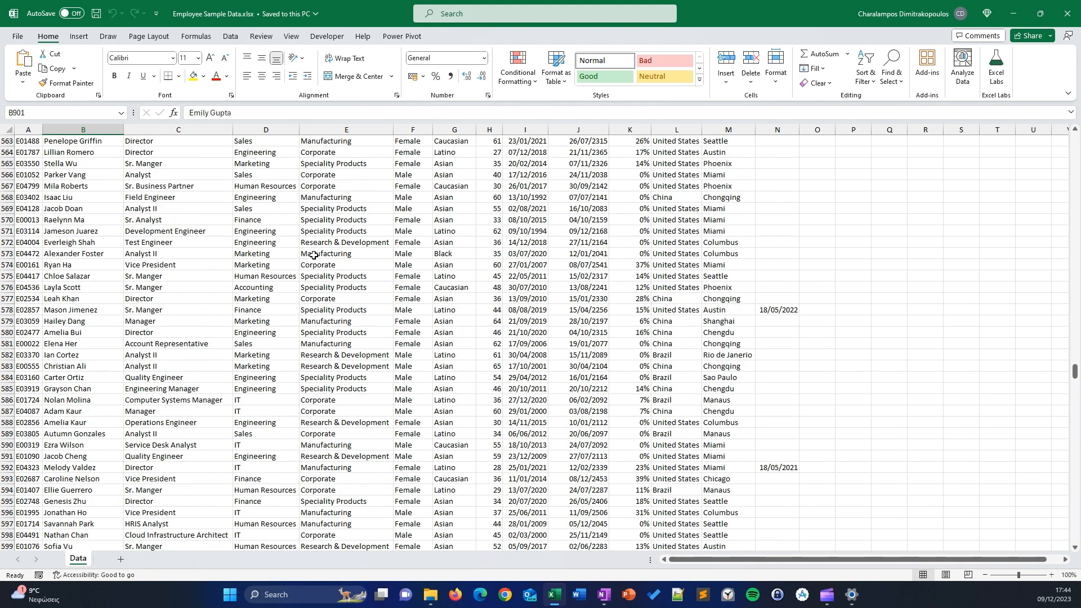
{"action": "key", "text": "ctrl+Home"}
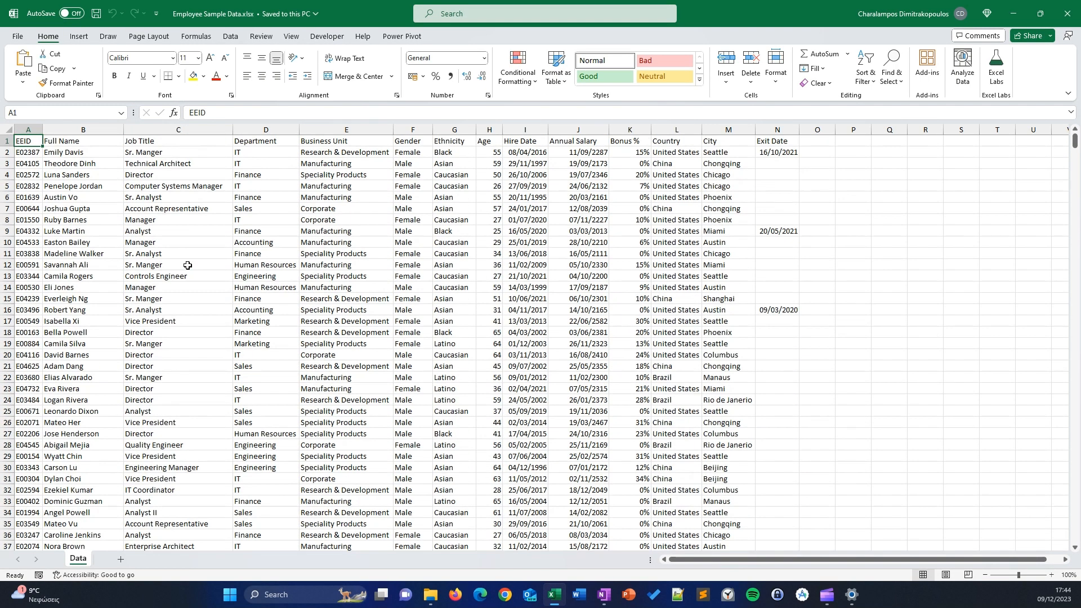
Step: Add filters to all column headers in row 1 of the employee data
{"action": "left_click", "coordinate": [178, 128]}
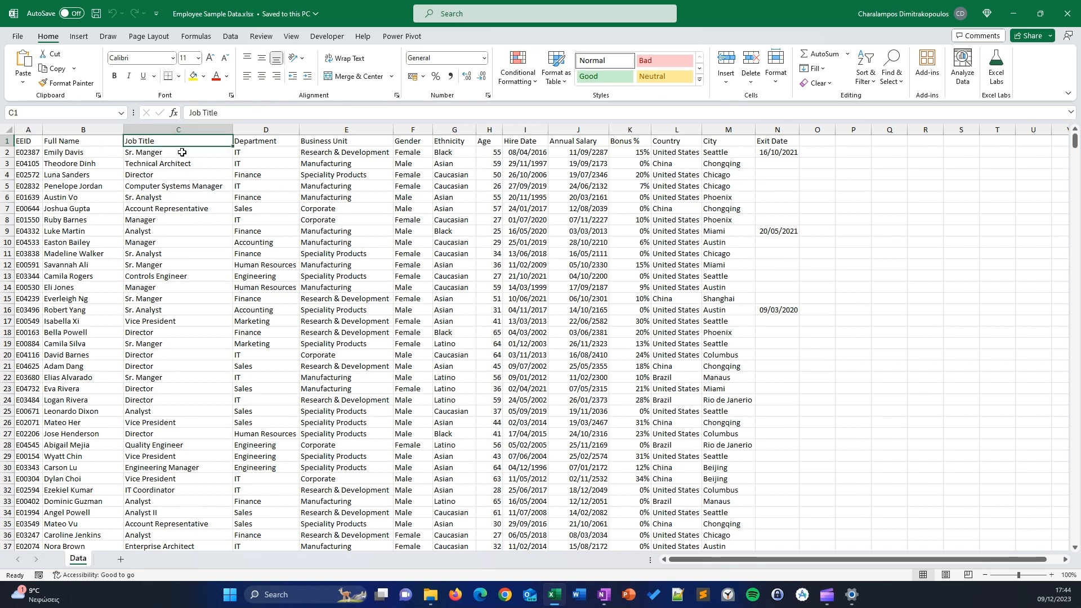
{"action": "left_click", "coordinate": [183, 153]}
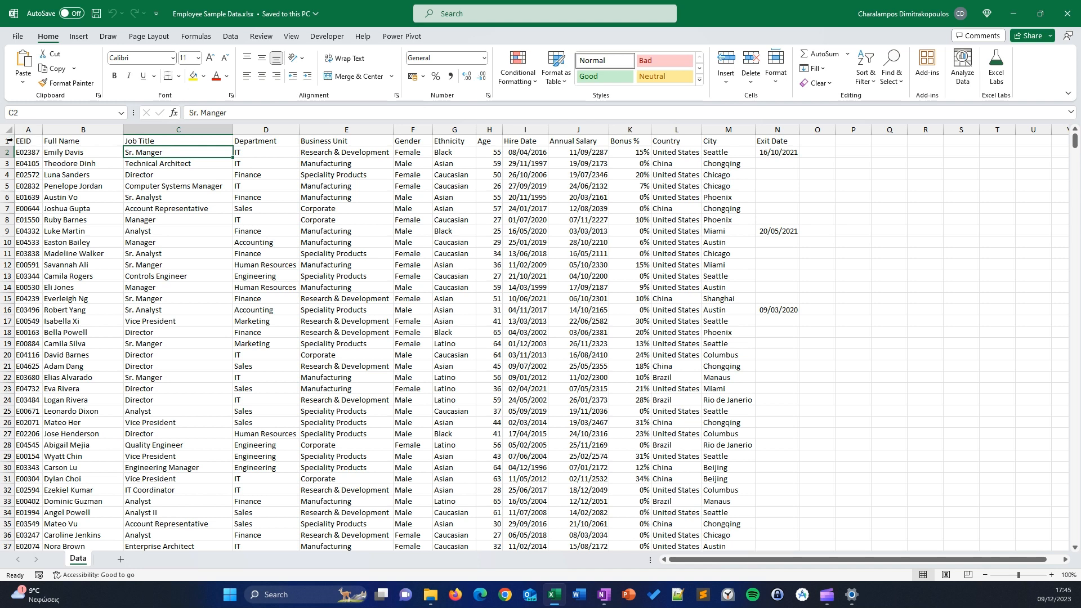
{"action": "left_click", "coordinate": [7, 141]}
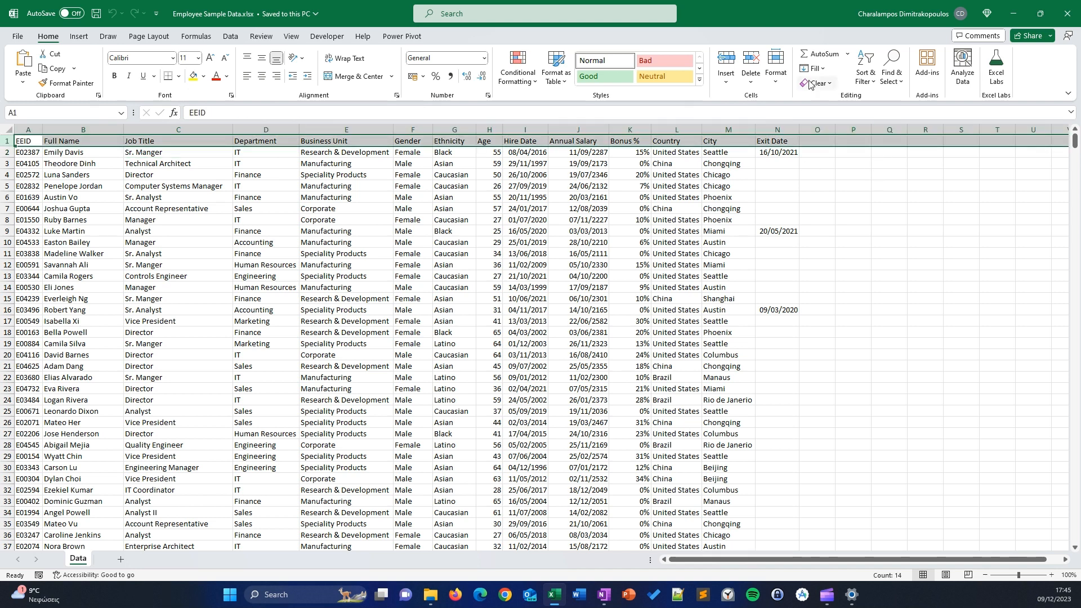
{"action": "left_click", "coordinate": [865, 74]}
{"action": "left_click", "coordinate": [885, 147]}
{"action": "left_click", "coordinate": [883, 236]}
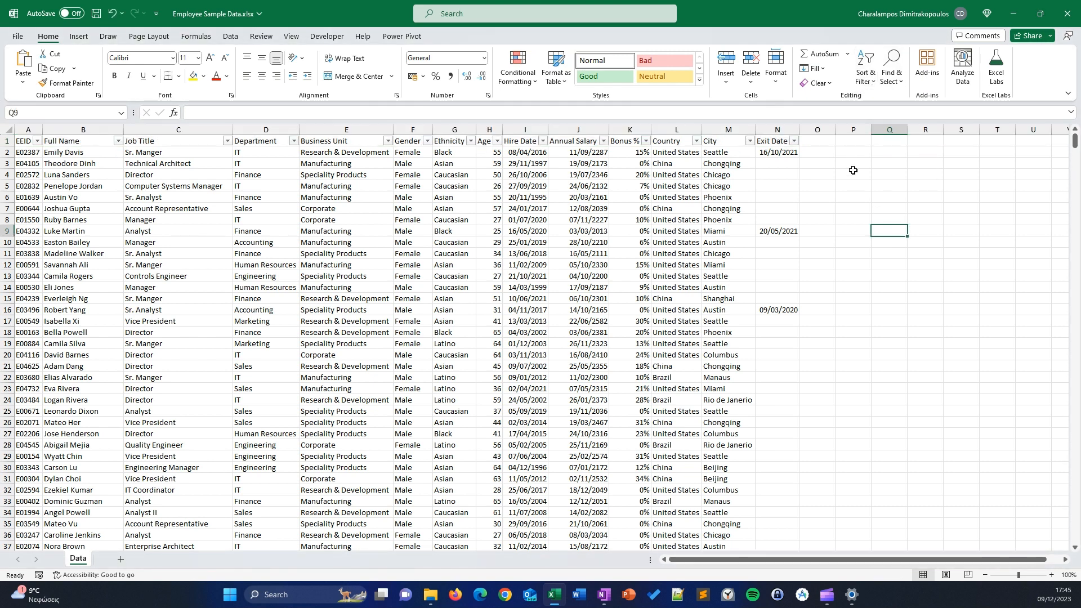
Step: View the filter options of the Exit Date column and close them without filtering
{"action": "left_click", "coordinate": [814, 138]}
{"action": "left_click_drag", "start_coordinate": [910, 141], "coordinate": [974, 140]}
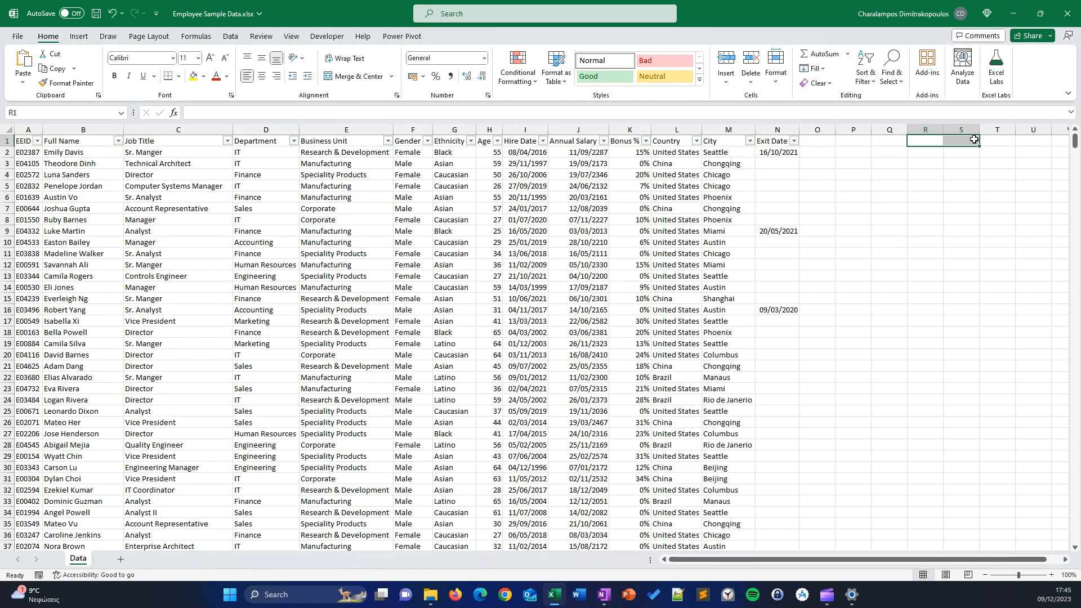
{"action": "left_click", "coordinate": [847, 138]}
{"action": "left_click", "coordinate": [794, 141]}
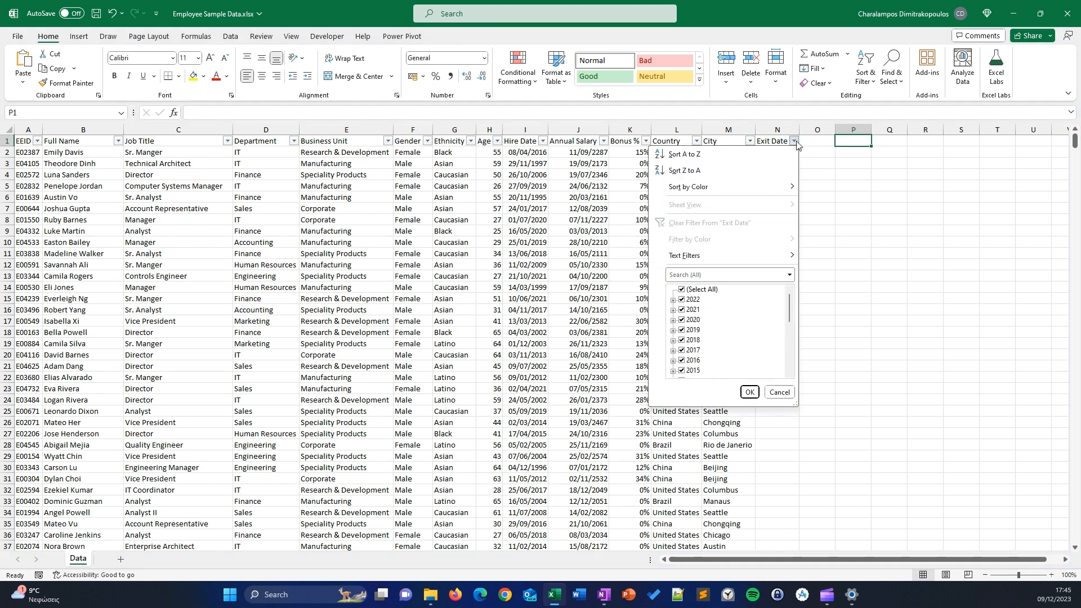
{"action": "left_click", "coordinate": [870, 190]}
{"action": "left_click", "coordinate": [952, 256]}
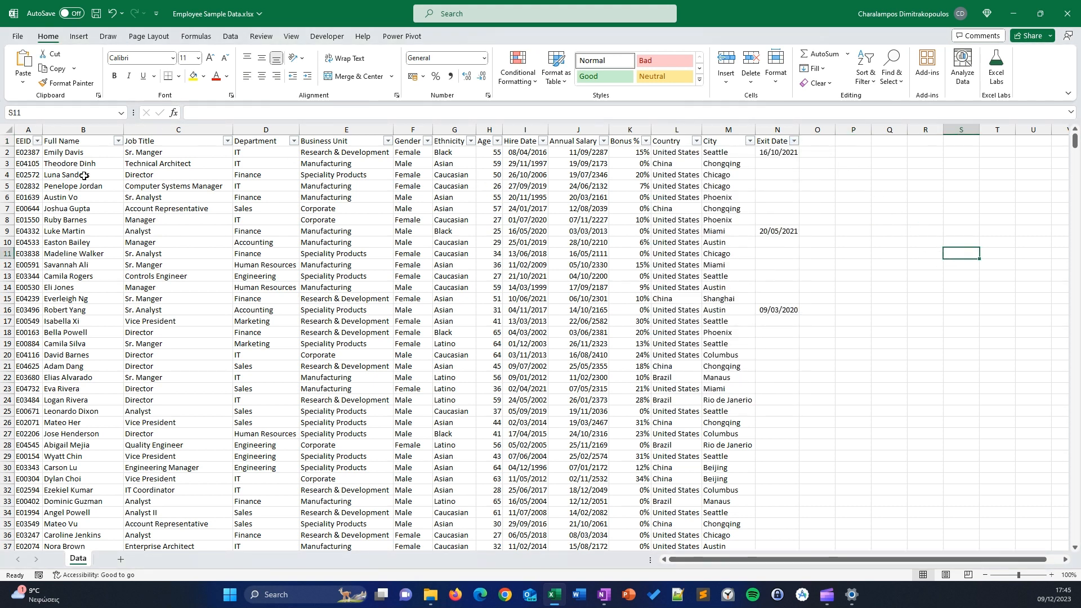
Step: Look up an employee's first name in the Full Name filter without applying it, and view the Age and Country filter options
{"action": "left_click", "coordinate": [118, 142]}
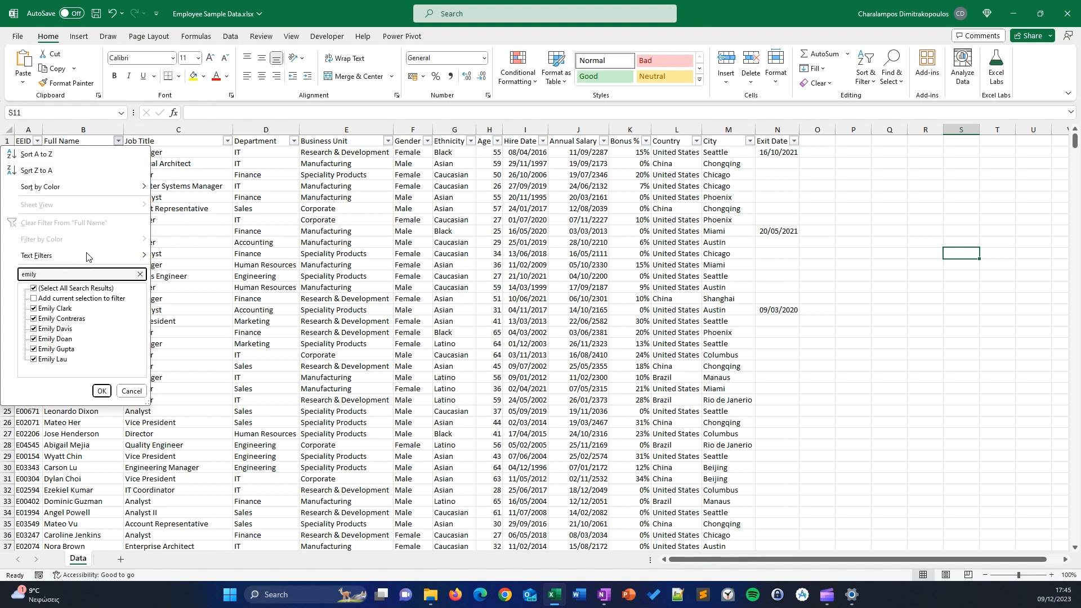
{"action": "left_click", "coordinate": [127, 391]}
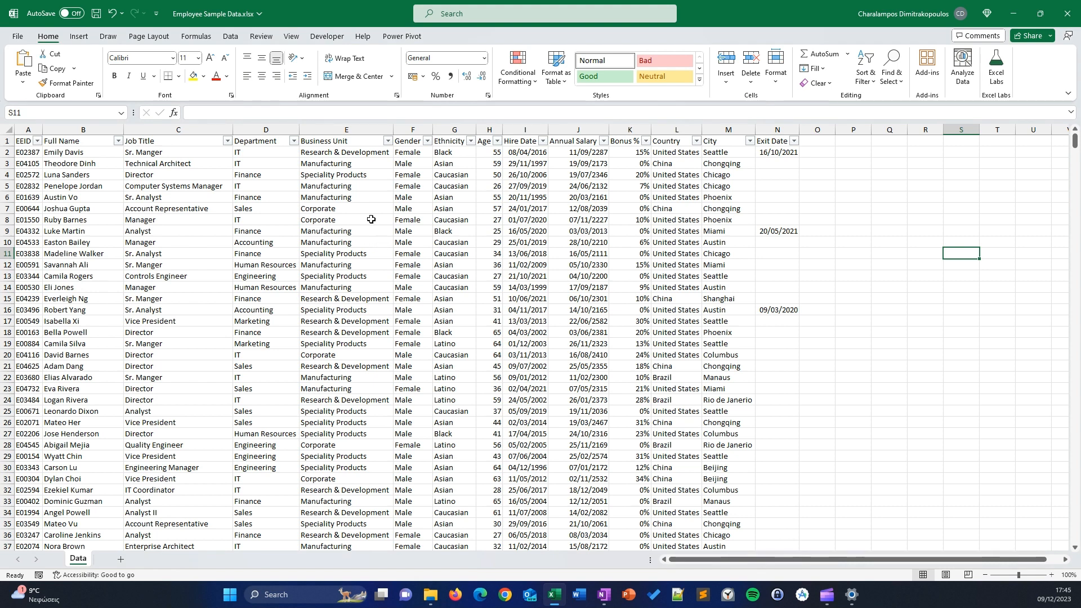
{"action": "left_click", "coordinate": [497, 142]}
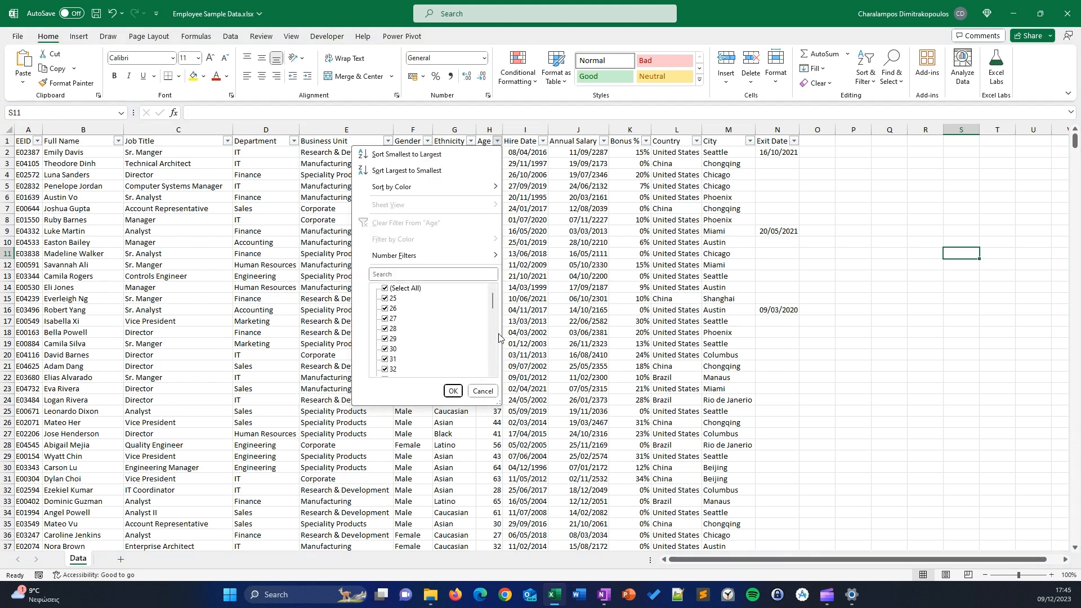
{"action": "left_click", "coordinate": [644, 190]}
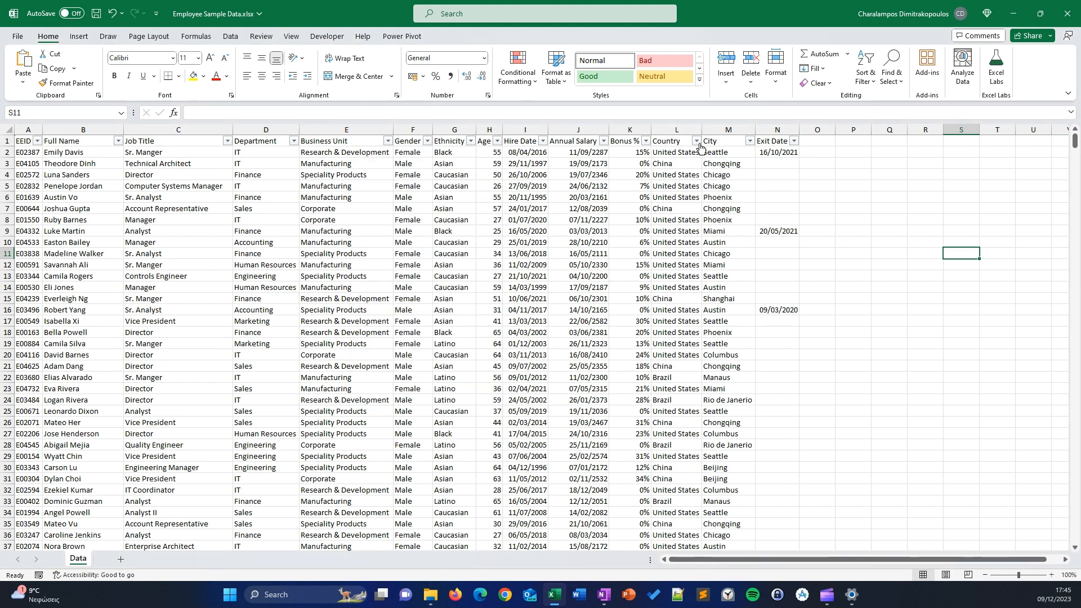
{"action": "left_click", "coordinate": [696, 140]}
{"action": "left_click", "coordinate": [316, 209]}
{"action": "left_click", "coordinate": [261, 184]}
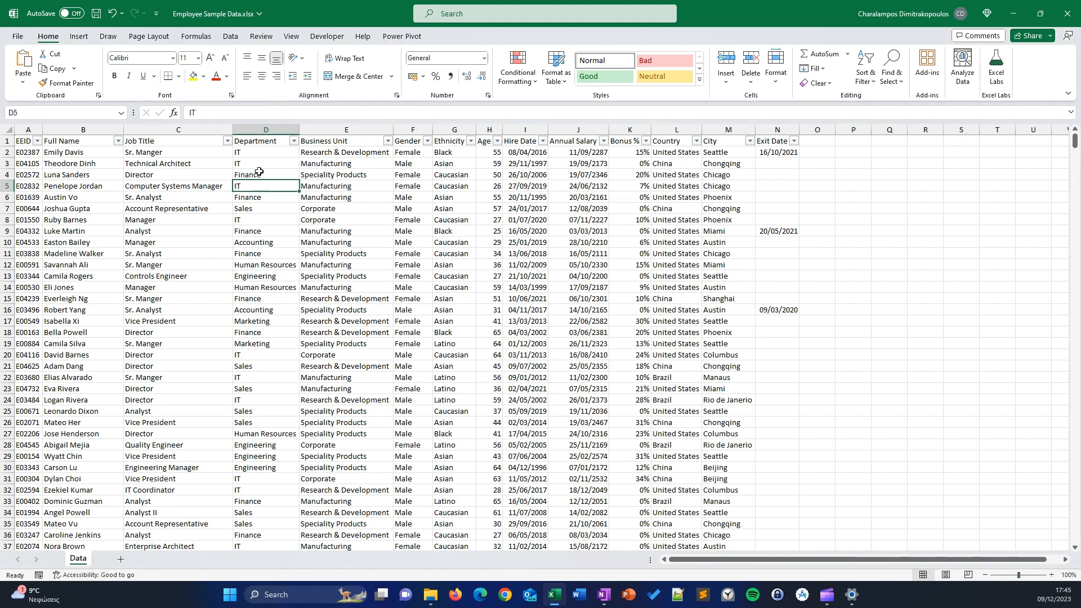
Step: Look through the Department column down to its last record in row 1001, and return to cell A1
{"action": "left_click", "coordinate": [273, 206]}
{"action": "scroll", "coordinate": [270, 243], "scroll_direction": "down", "scroll_amount": 4}
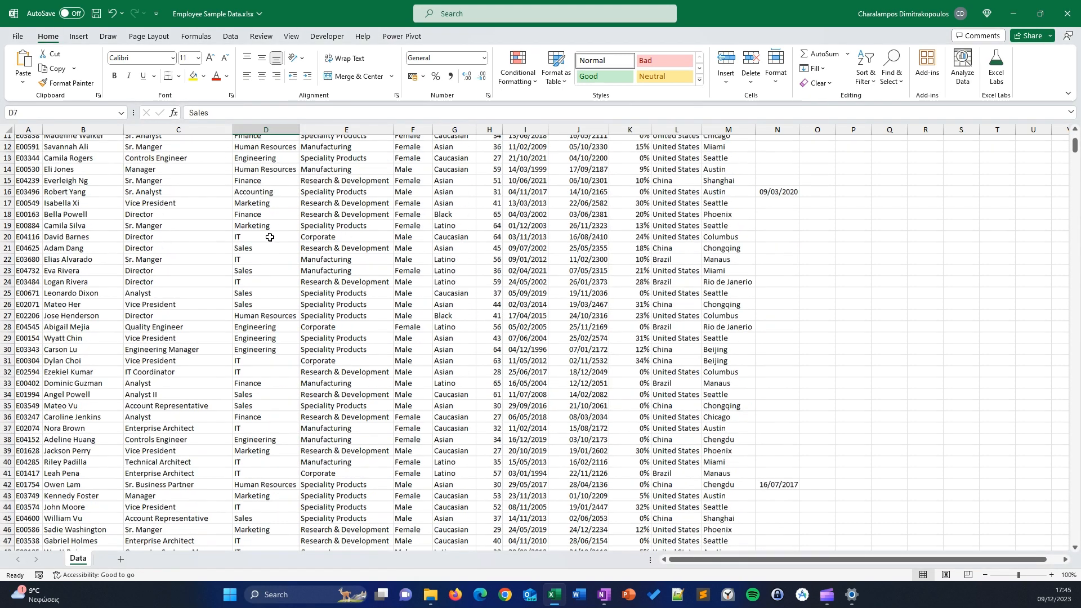
{"action": "scroll", "coordinate": [266, 282], "scroll_direction": "up", "scroll_amount": 1}
{"action": "left_click", "coordinate": [265, 296]}
{"action": "key", "text": "ctrl+Down"}
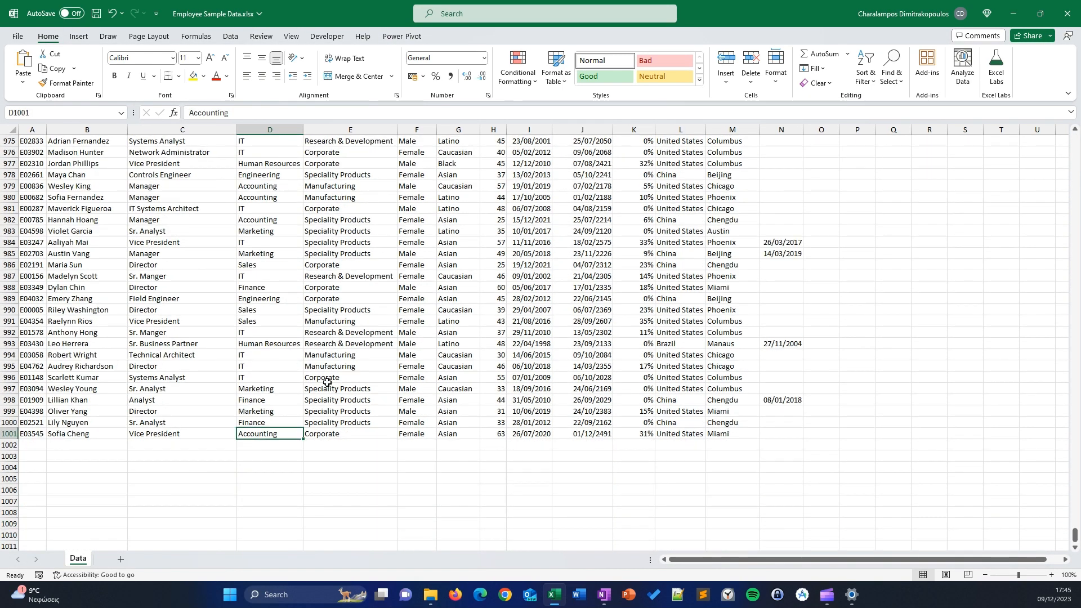
{"action": "left_click", "coordinate": [258, 449]}
{"action": "key", "text": "ctrl+Home"}
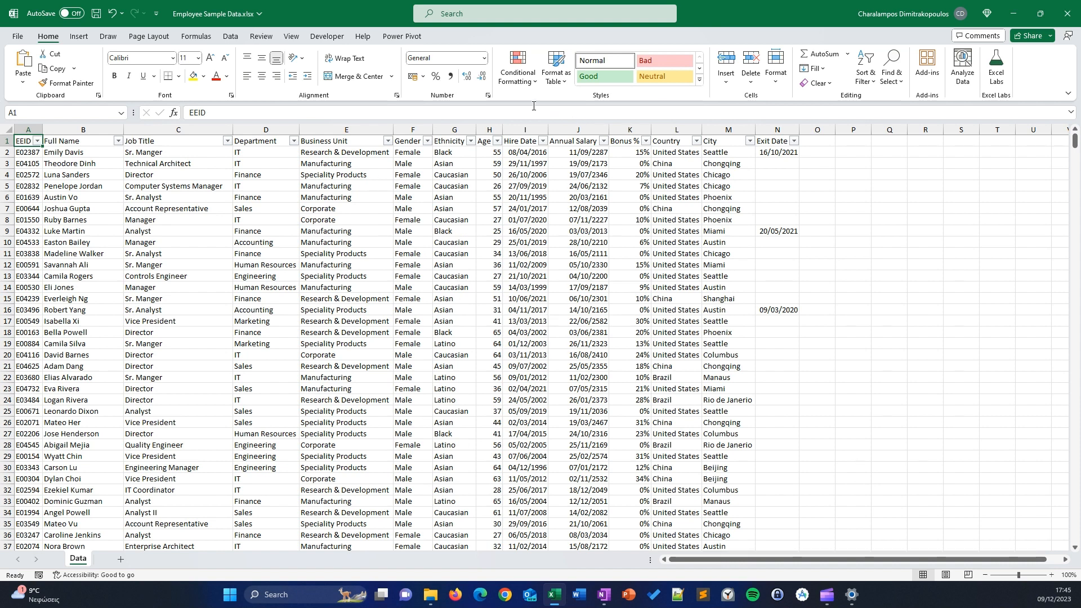
Step: Remove the filters from the header row of the employee data
{"action": "left_click", "coordinate": [595, 245]}
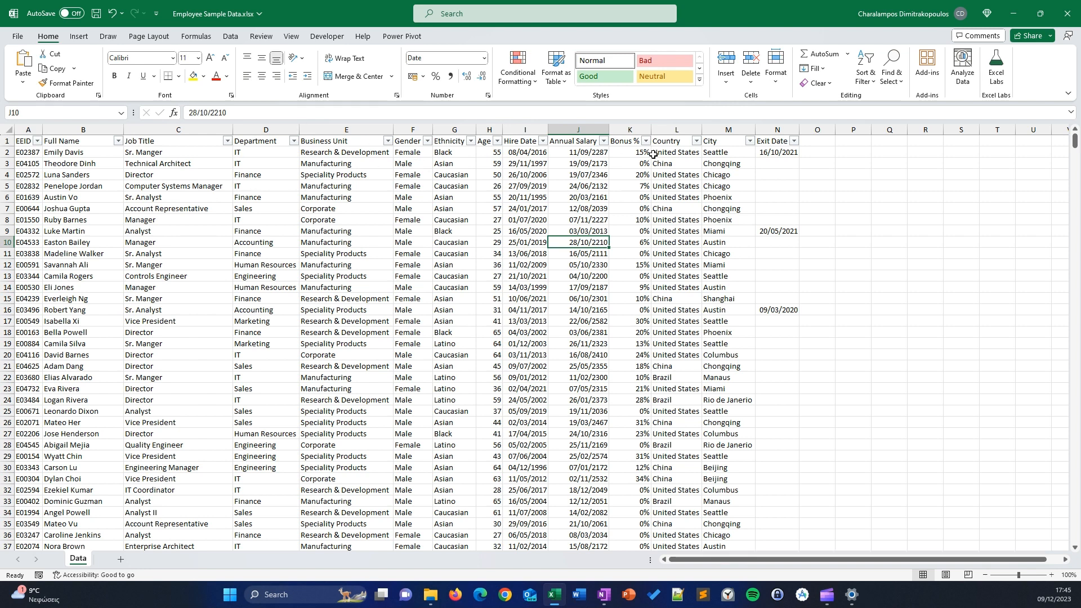
{"action": "left_click", "coordinate": [877, 83]}
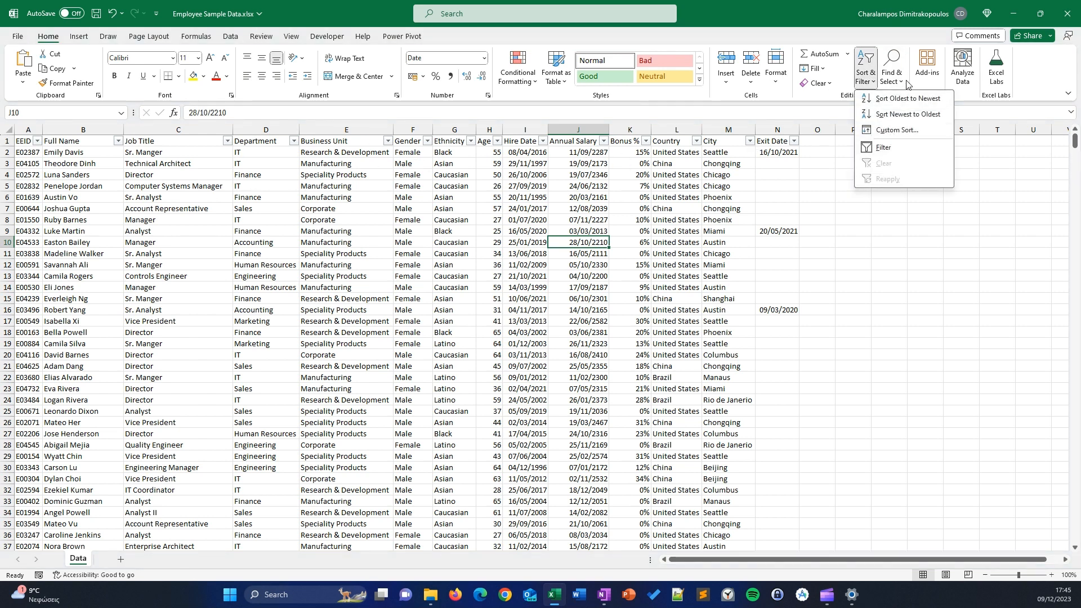
{"action": "left_click", "coordinate": [847, 95]}
{"action": "left_click", "coordinate": [6, 141]}
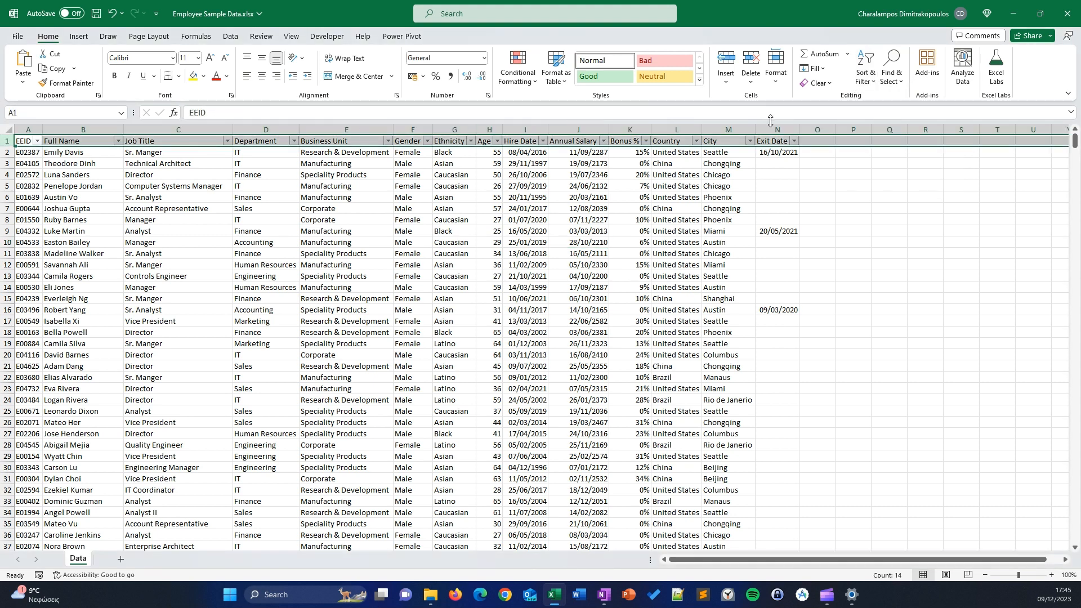
{"action": "left_click", "coordinate": [869, 79]}
{"action": "left_click", "coordinate": [892, 148]}
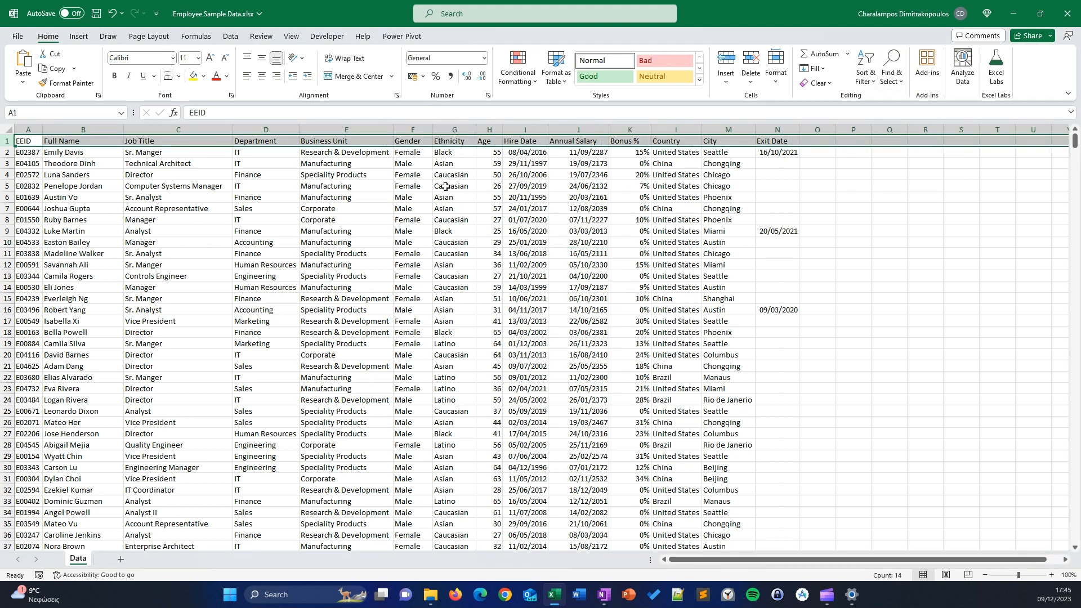
Step: Convert the whole employee data range A1:N1001 into an Excel table with headers
{"action": "left_click", "coordinate": [274, 152]}
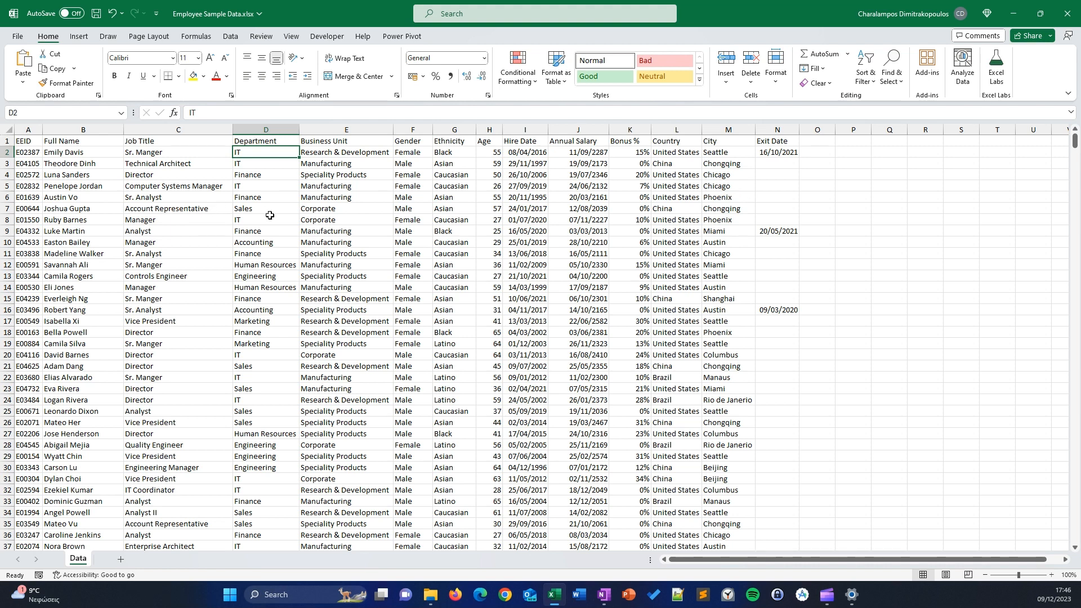
{"action": "key", "text": "ctrl+a"}
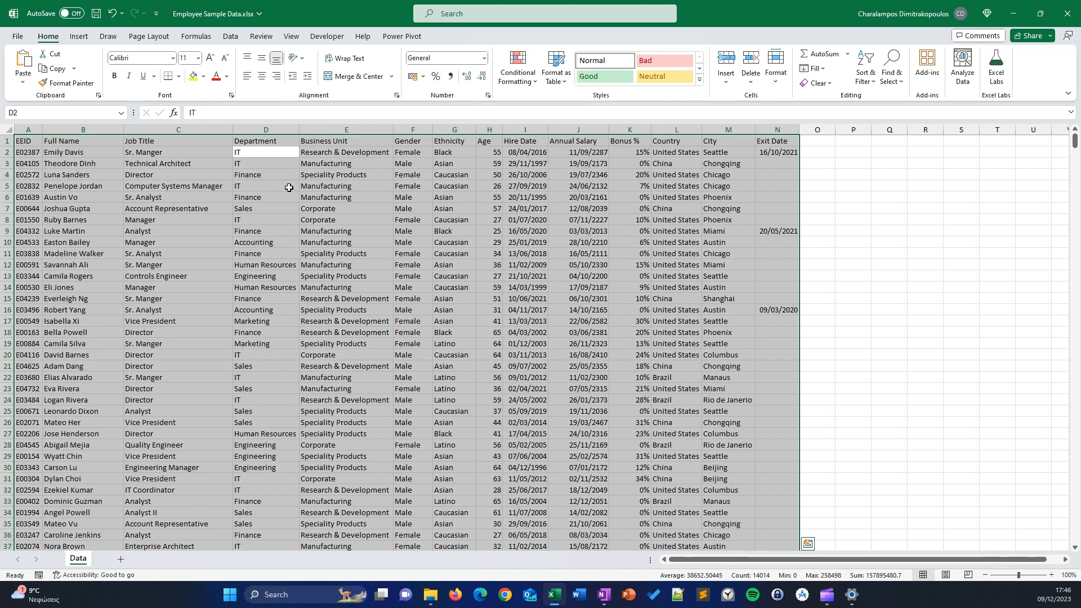
{"action": "key", "text": "ctrl+t"}
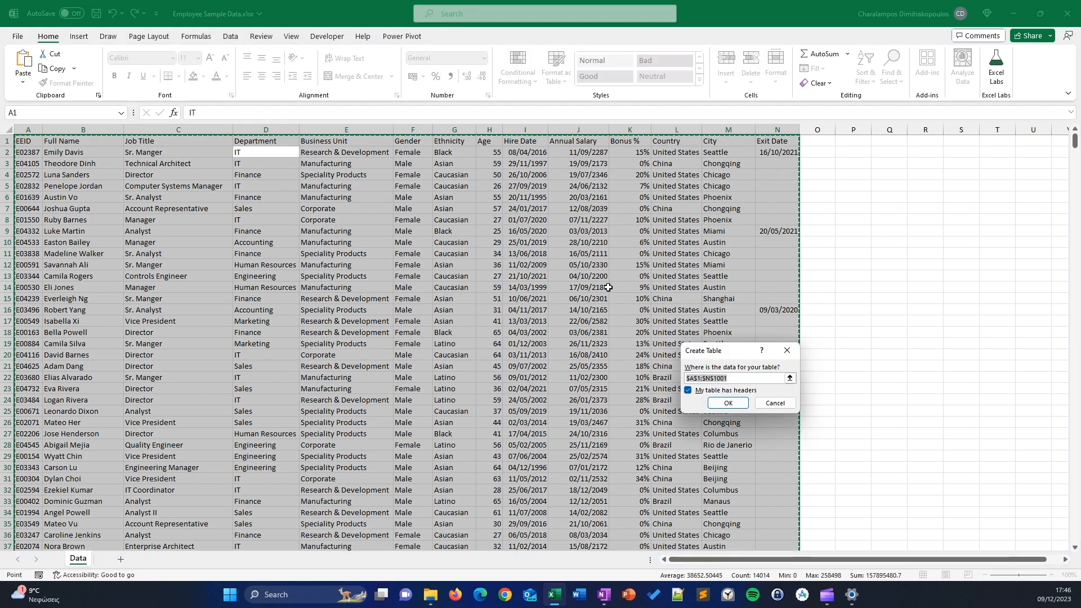
{"action": "left_click", "coordinate": [718, 404]}
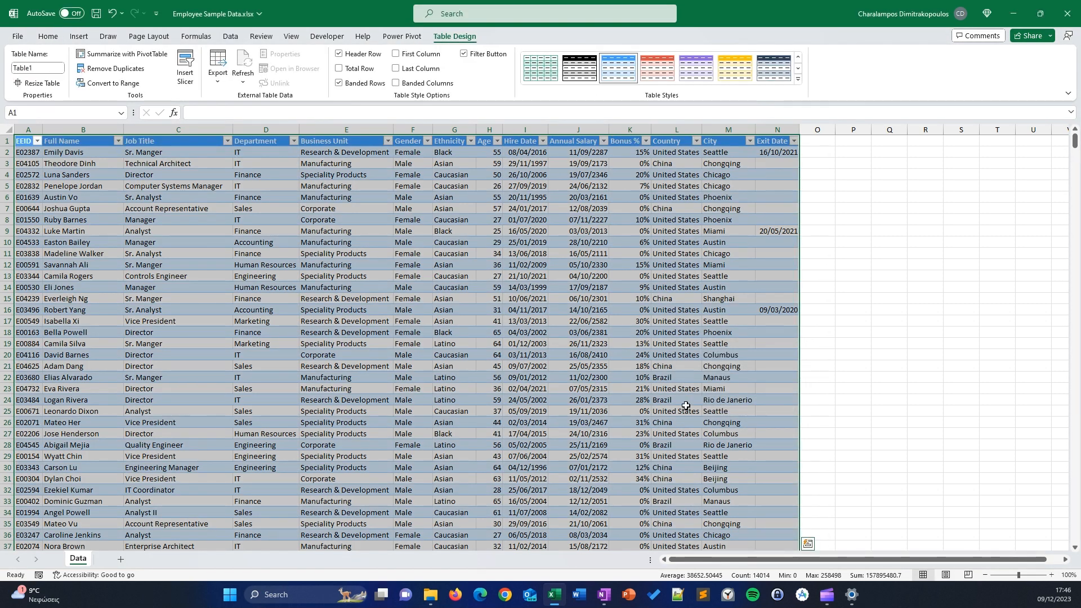
Step: Rename the employee data table to HRdata
{"action": "left_click", "coordinate": [48, 71]}
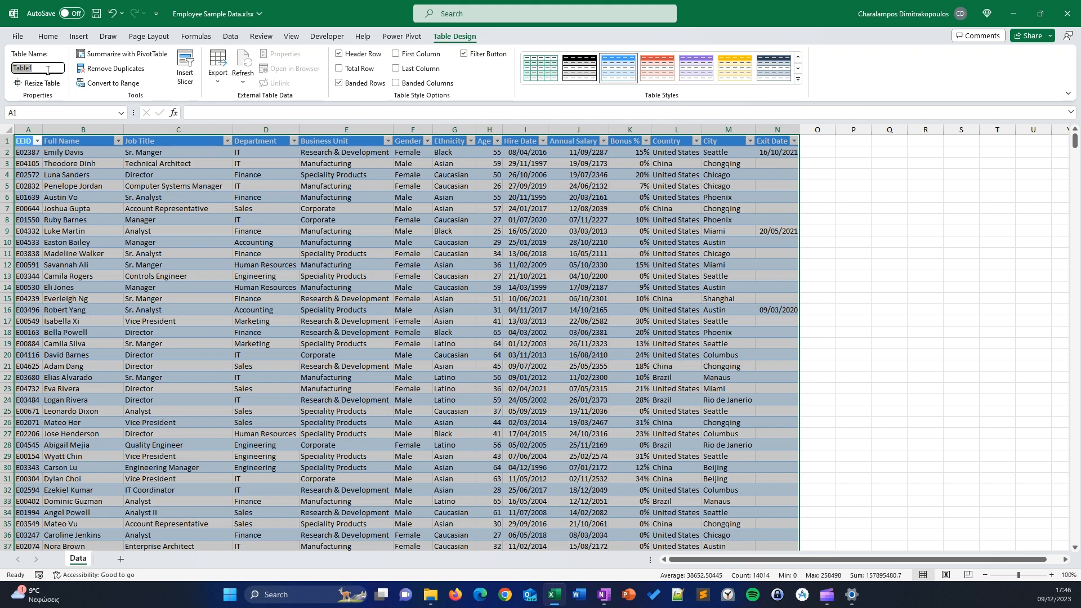
{"action": "type", "text": "HRdata"}
{"action": "key", "text": "Return"}
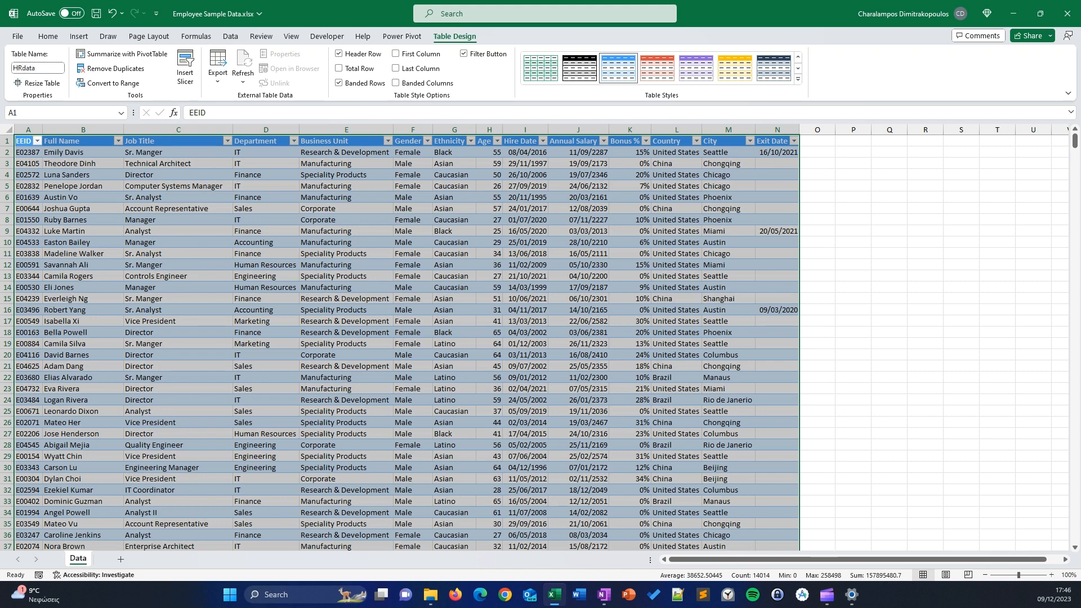
{"action": "left_click", "coordinate": [175, 231]}
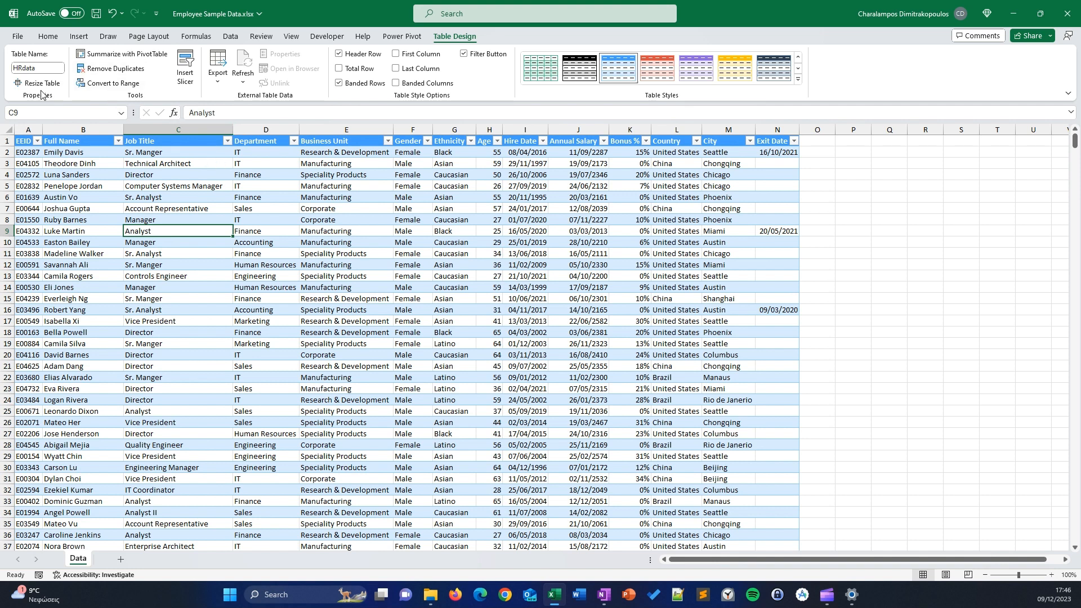
Step: Enter the formula =HRdata[Gender] in cell P2 to list the table's Gender column
{"action": "left_click", "coordinate": [858, 155]}
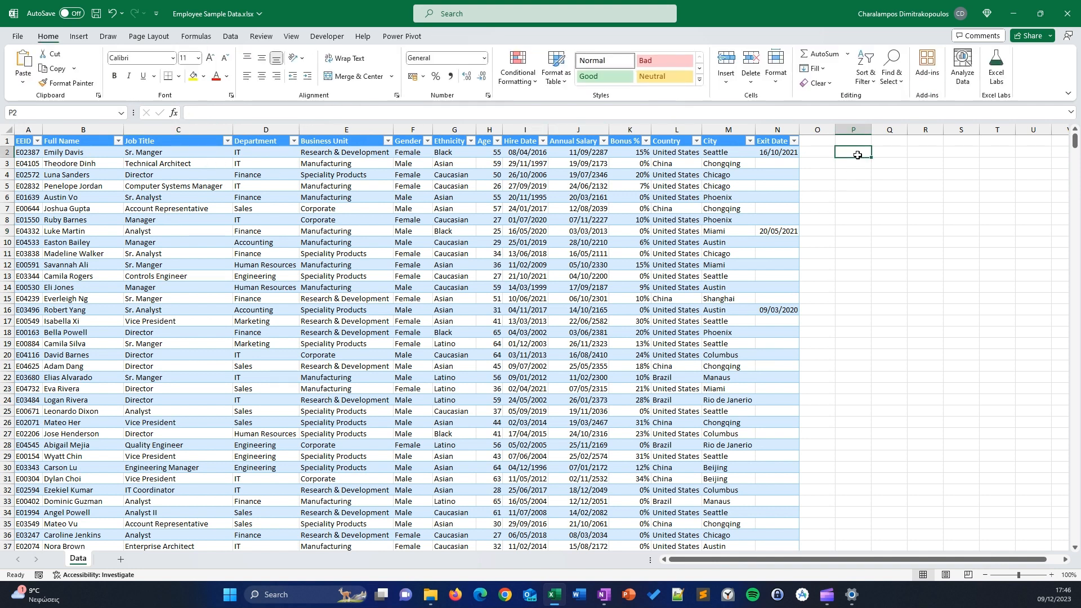
{"action": "type", "text": "=h"}
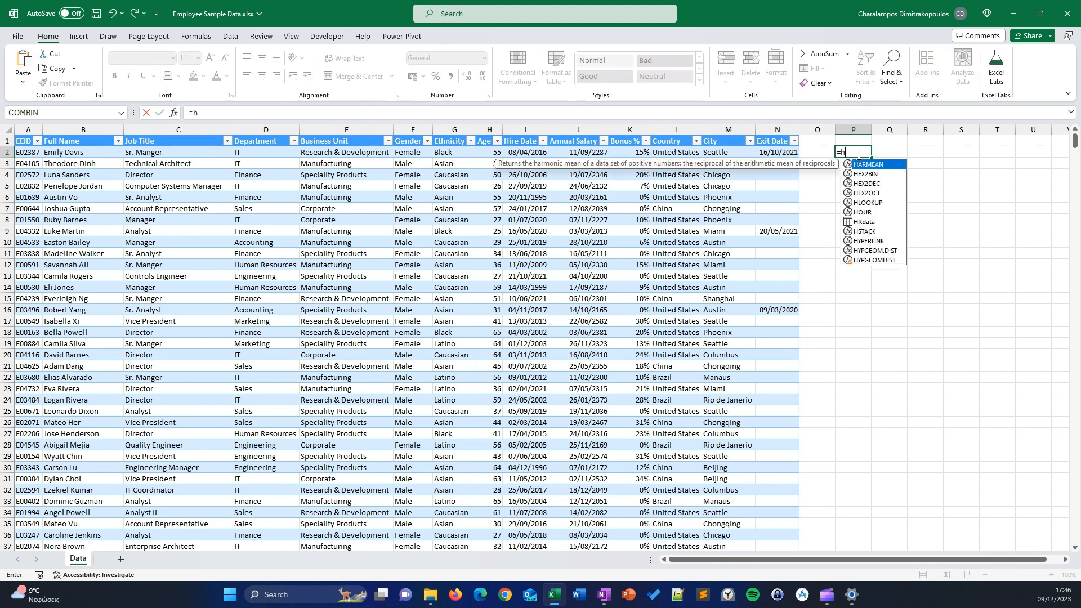
{"action": "type", "text": "r"}
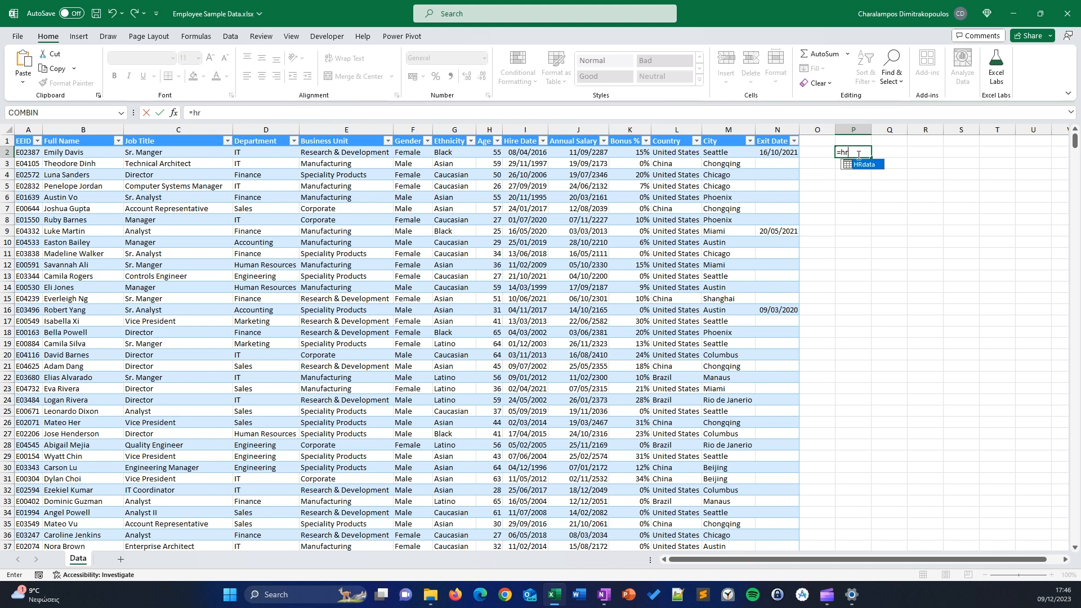
{"action": "key", "text": "Tab"}
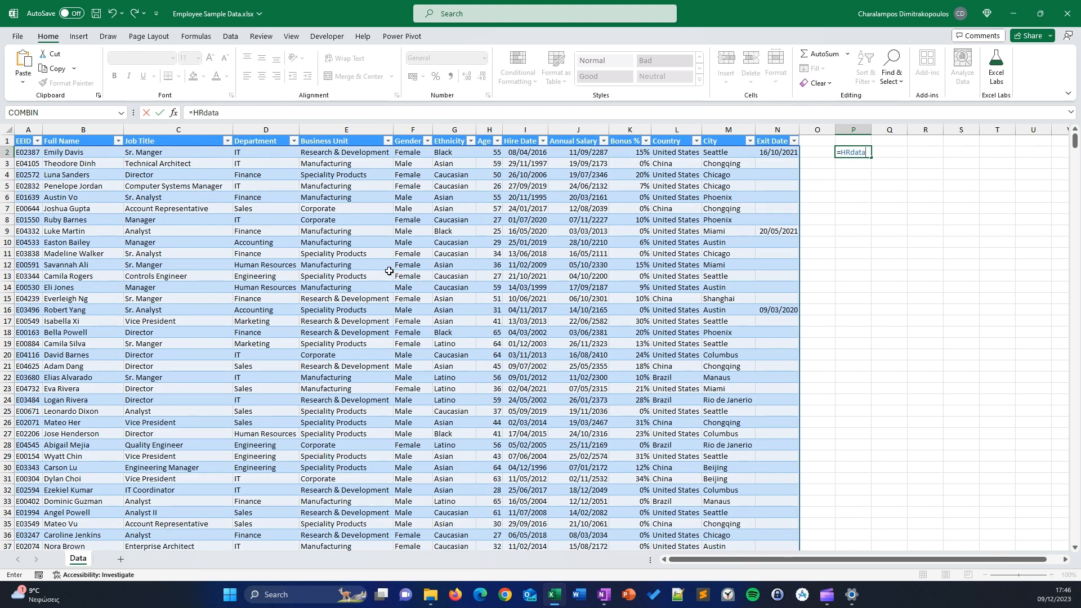
{"action": "type", "text": "["}
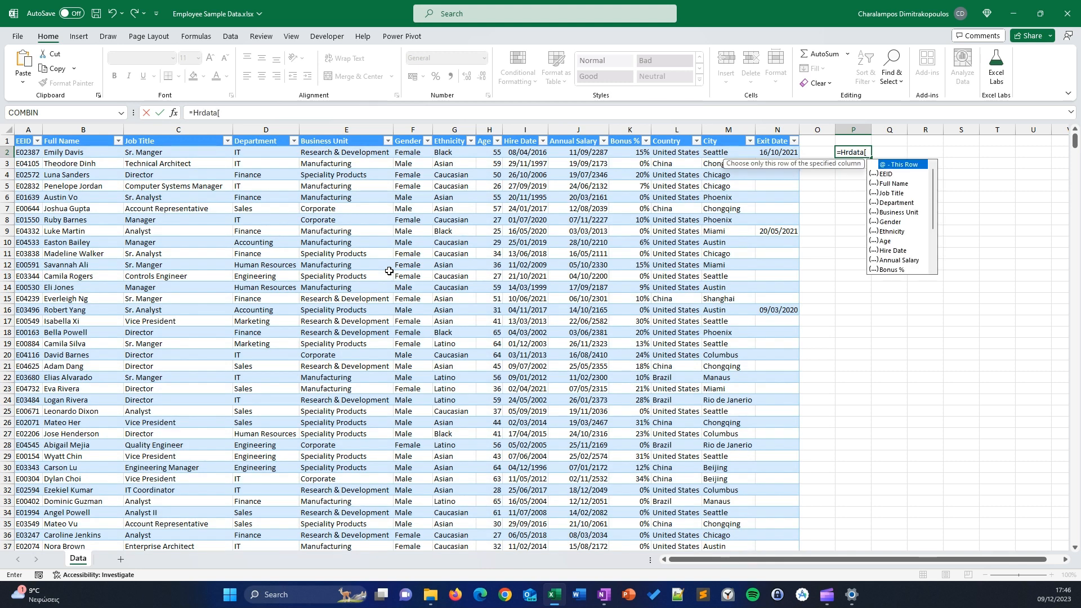
{"action": "key", "text": "Down"}
{"action": "key", "text": "Down"}
{"action": "key", "text": "Down"}
{"action": "key", "text": "Down"}
{"action": "key", "text": "Down"}
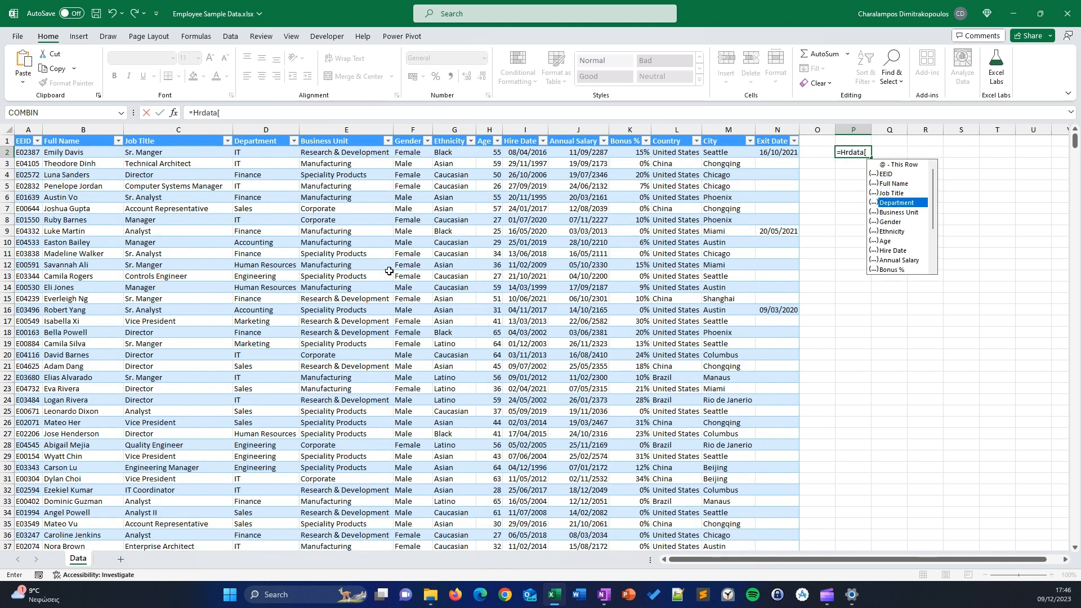
{"action": "key", "text": "Down"}
{"action": "key", "text": "Down"}
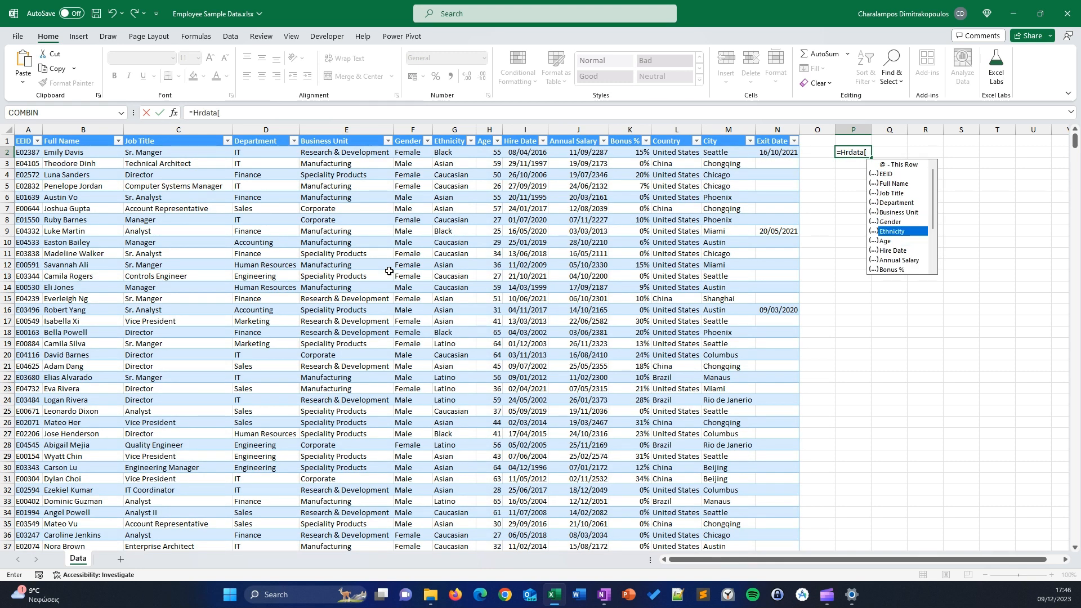
{"action": "key", "text": "Up"}
{"action": "key", "text": "Tab"}
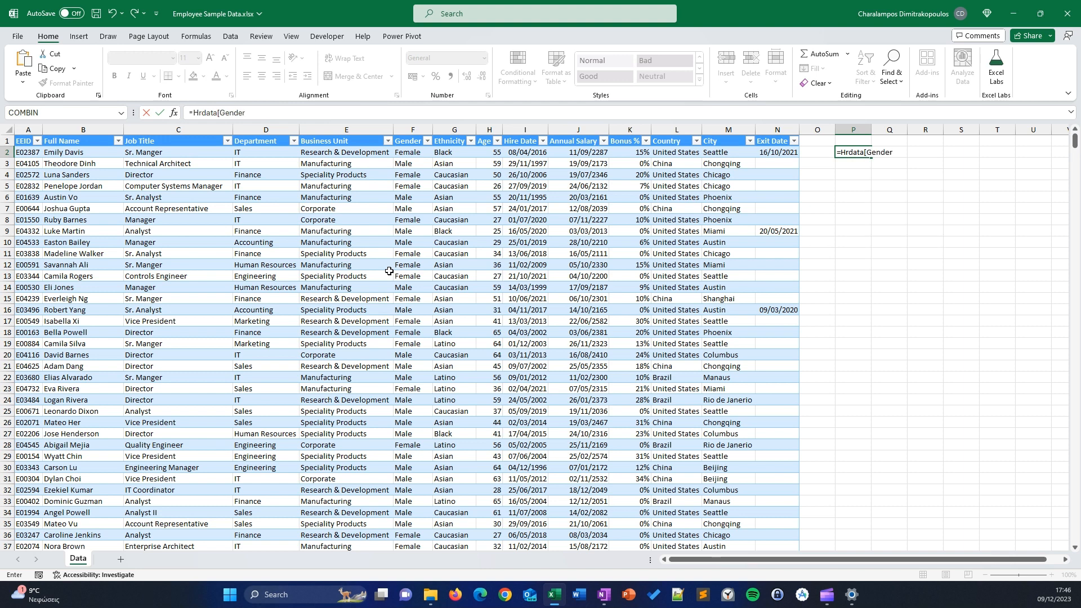
{"action": "type", "text": "]"}
{"action": "key", "text": "Return"}
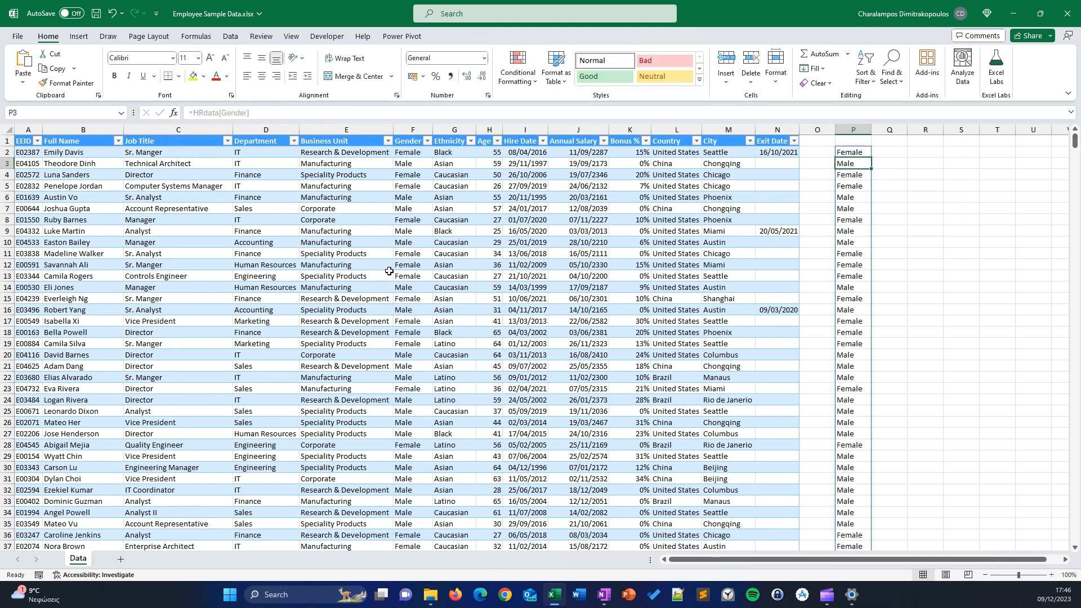
{"action": "key", "text": "Up"}
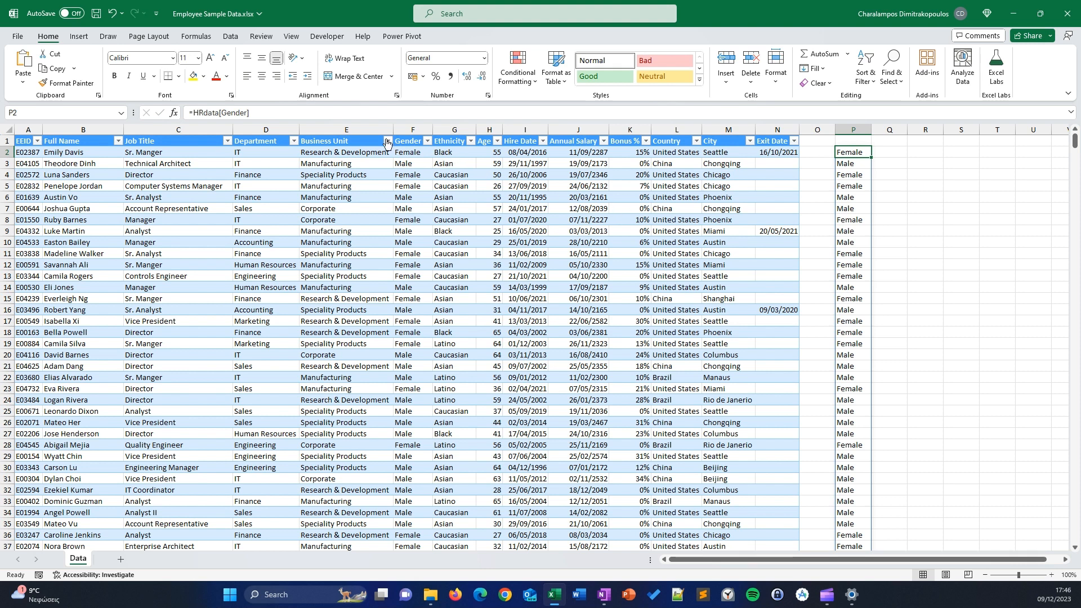
{"action": "left_click", "coordinate": [401, 152]}
{"action": "left_click", "coordinate": [849, 151]}
{"action": "key", "text": "alt+Tab"}
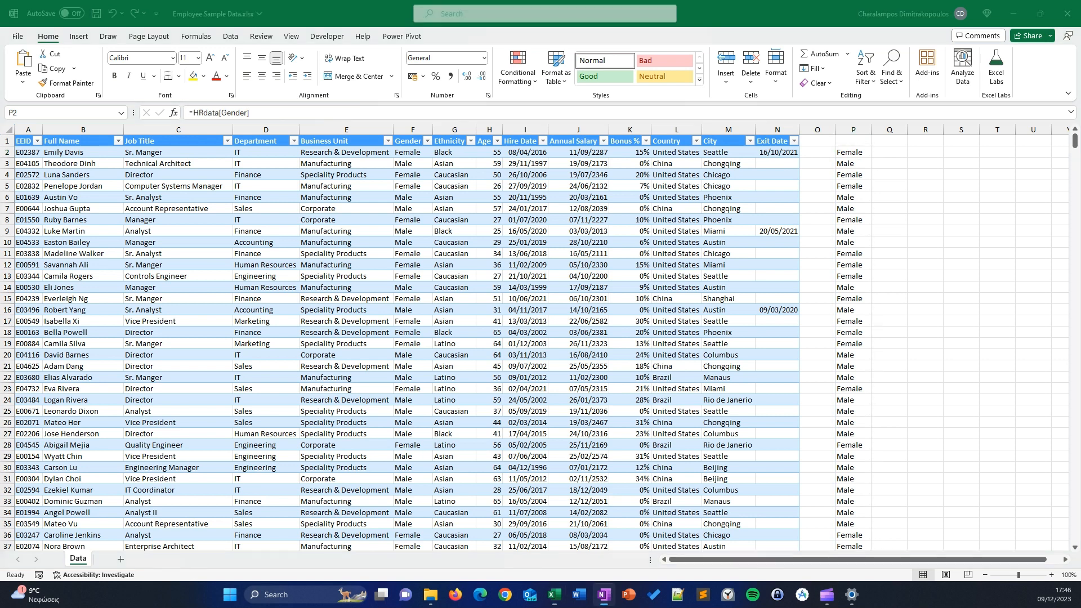
Step: Wrap the Gender reference in P2 in the UNIQUE function, making the formula =UNIQUE(HRdata[Gender])
{"action": "left_click", "coordinate": [860, 151]}
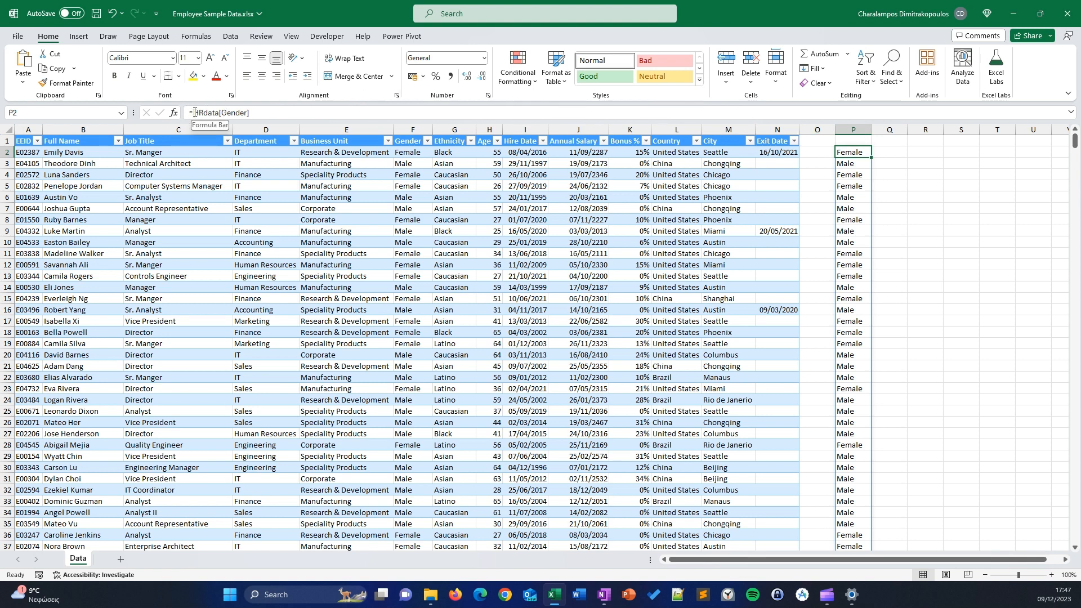
{"action": "left_click", "coordinate": [194, 112]}
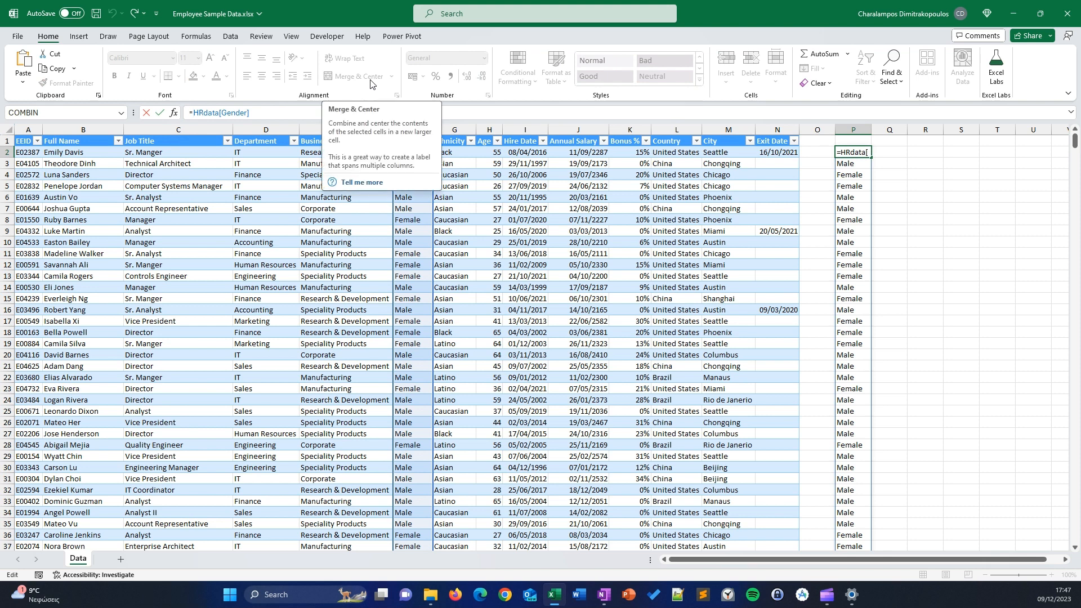
{"action": "type", "text": "uni"}
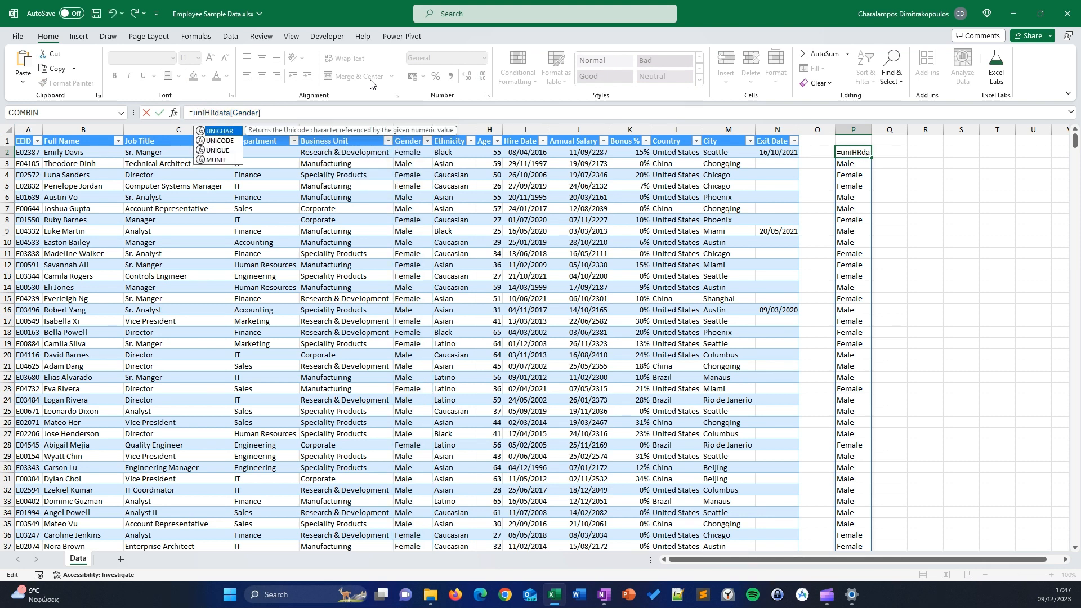
{"action": "type", "text": "q"}
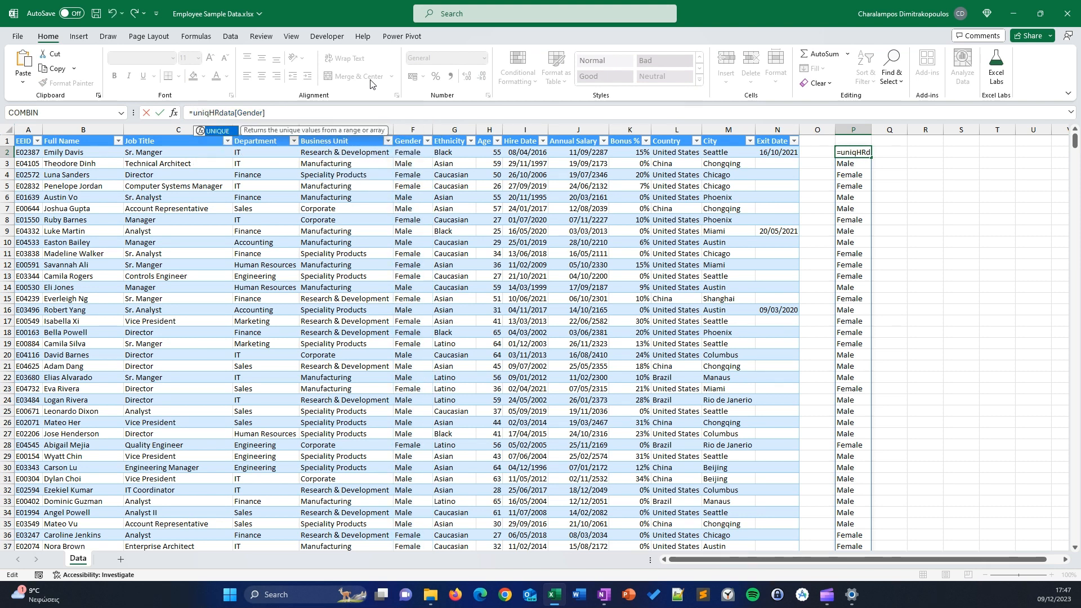
{"action": "key", "text": "Tab"}
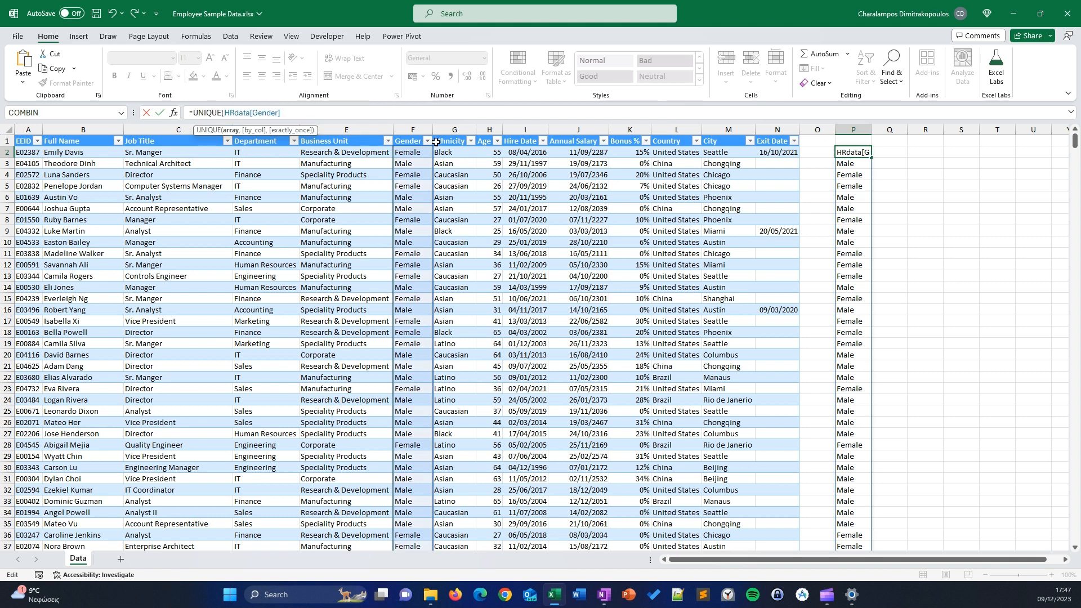
{"action": "left_click", "coordinate": [306, 113]}
{"action": "key", "text": "Return"}
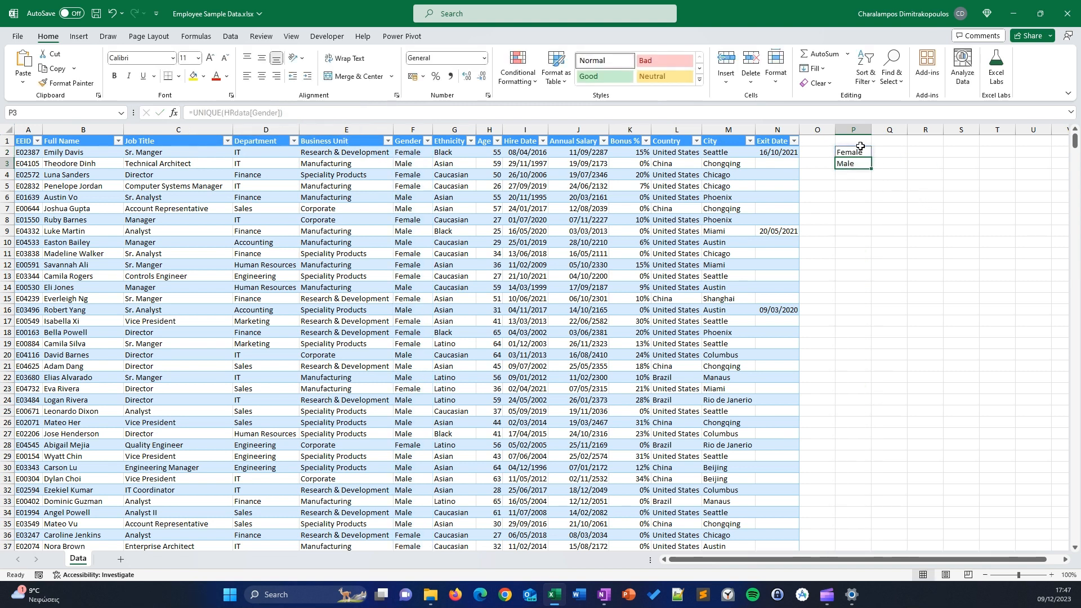
Step: Fill the UNIQUE formula from P2 across to T2 to cover the neighbouring table columns
{"action": "left_click", "coordinate": [860, 148]}
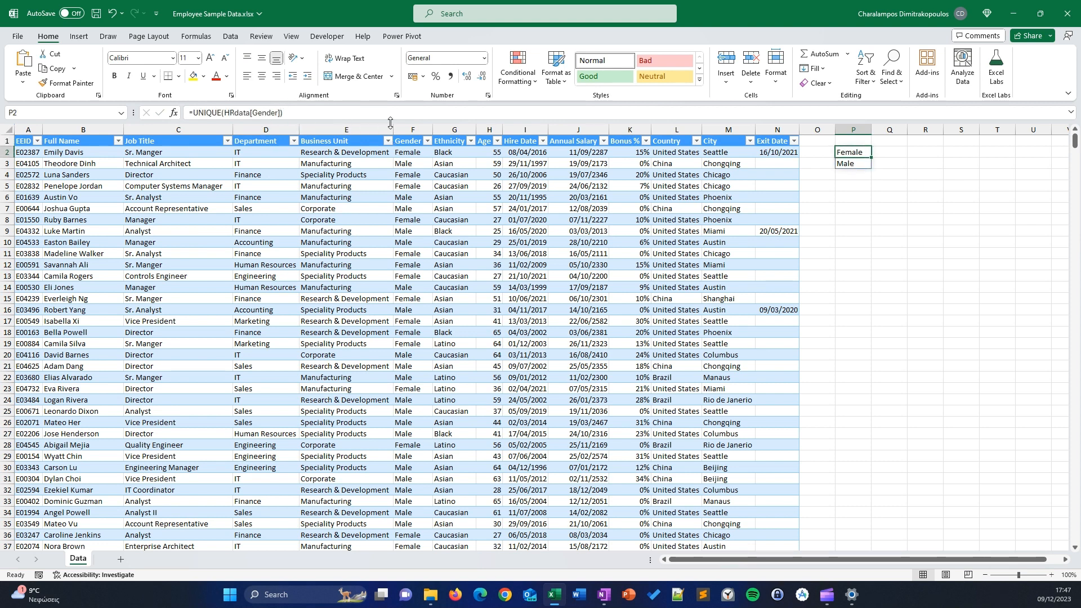
{"action": "left_click", "coordinate": [428, 144]}
{"action": "left_click", "coordinate": [479, 158]}
{"action": "left_click", "coordinate": [921, 195]}
{"action": "left_click", "coordinate": [854, 153]}
{"action": "left_click_drag", "start_coordinate": [871, 158], "coordinate": [1011, 157]}
{"action": "left_click", "coordinate": [881, 142]}
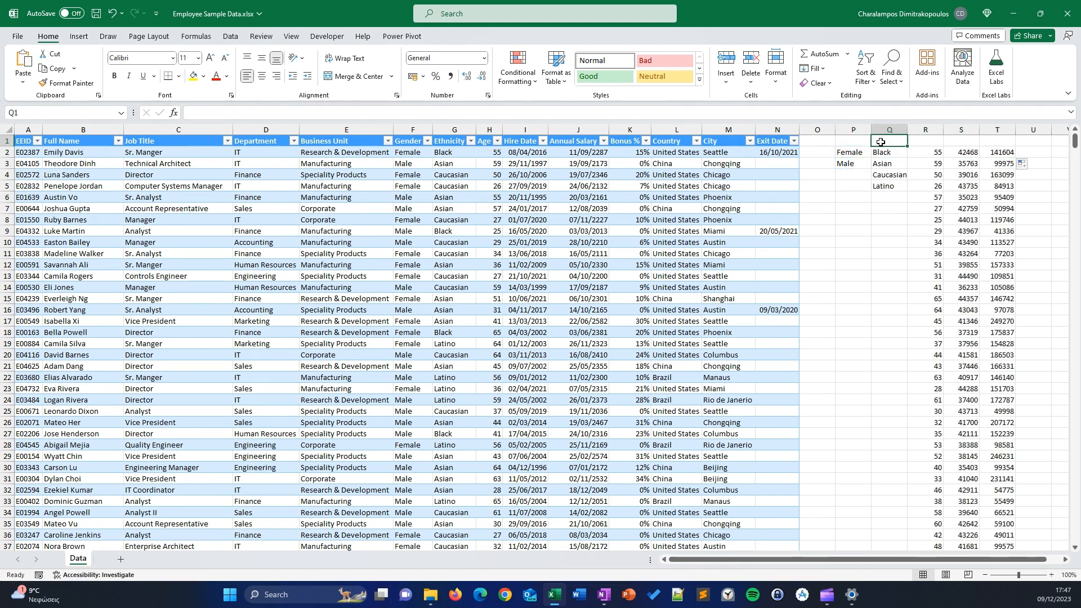
{"action": "left_click", "coordinate": [882, 152]}
Step: Copy the table headers from Gender through Exit Date and paste them with their formatting above the unique lists, starting at P1
{"action": "left_click", "coordinate": [498, 164]}
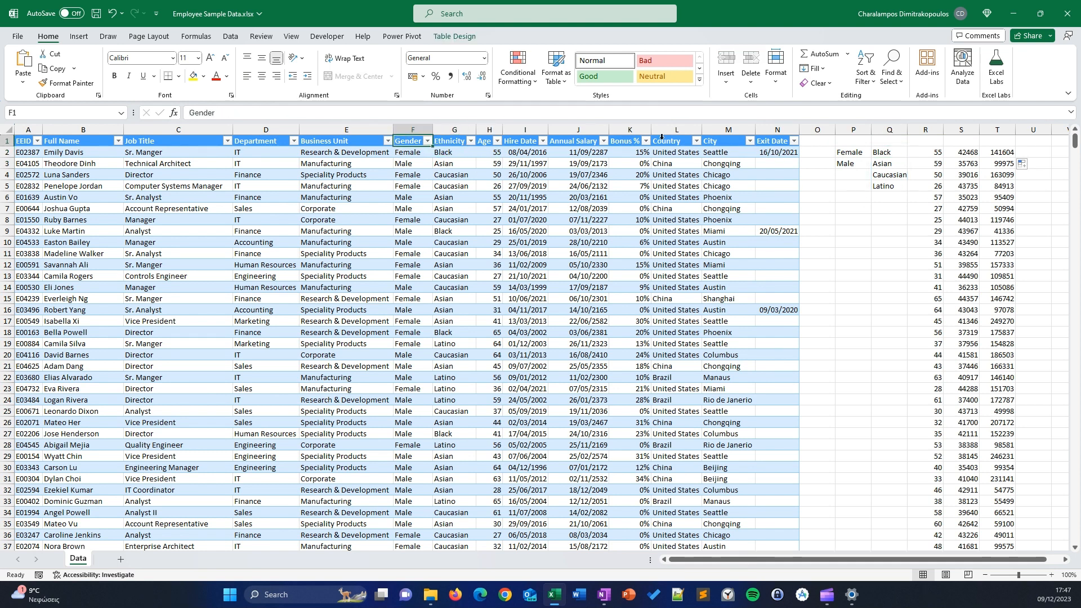
{"action": "left_click", "coordinate": [767, 141], "text": "shift"}
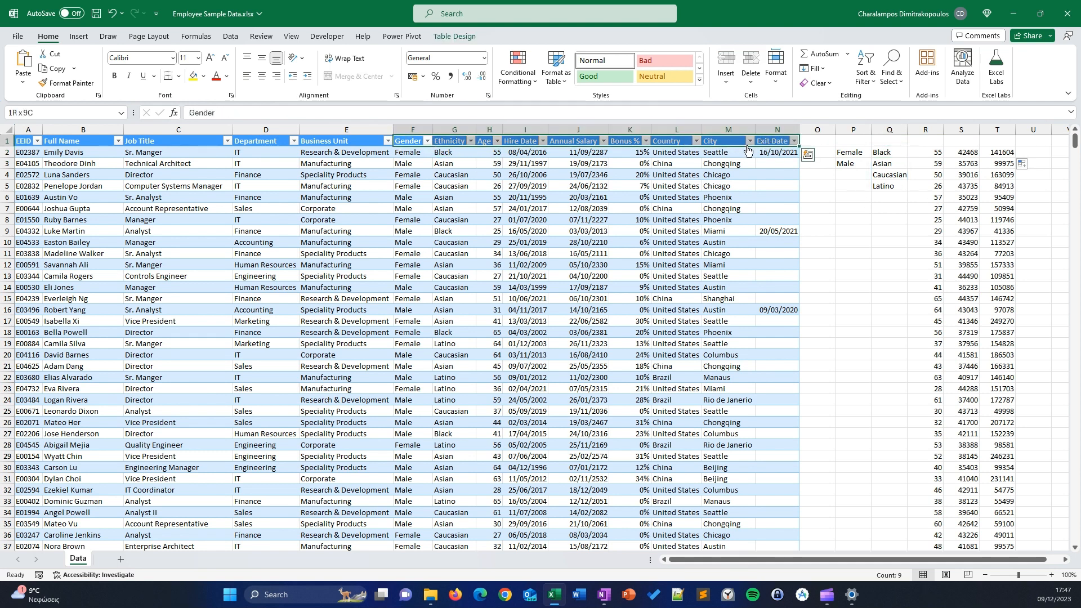
{"action": "key", "text": "ctrl+c"}
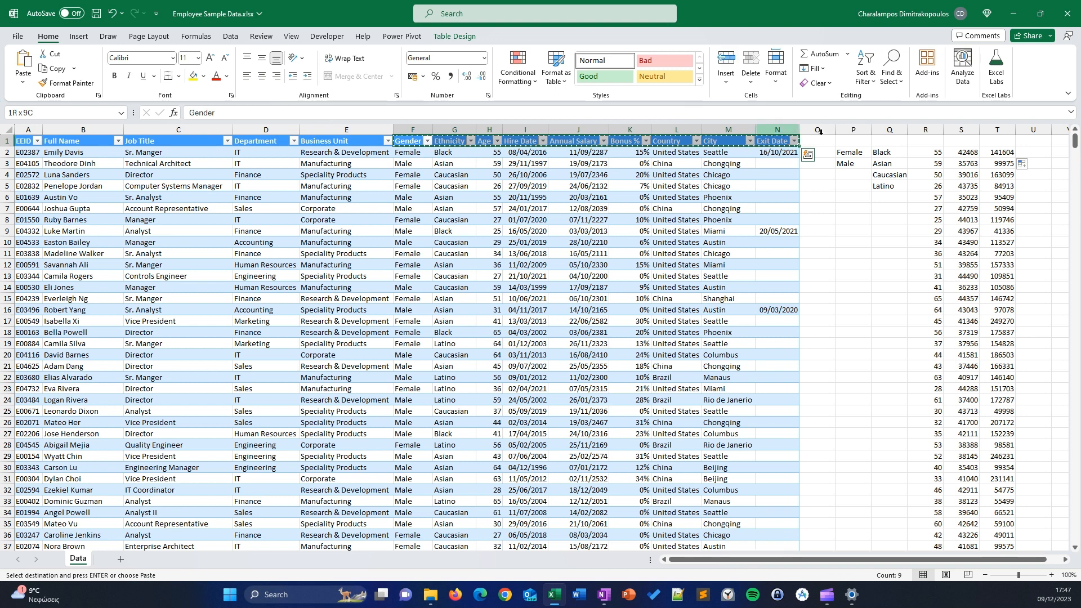
{"action": "left_click", "coordinate": [849, 142]}
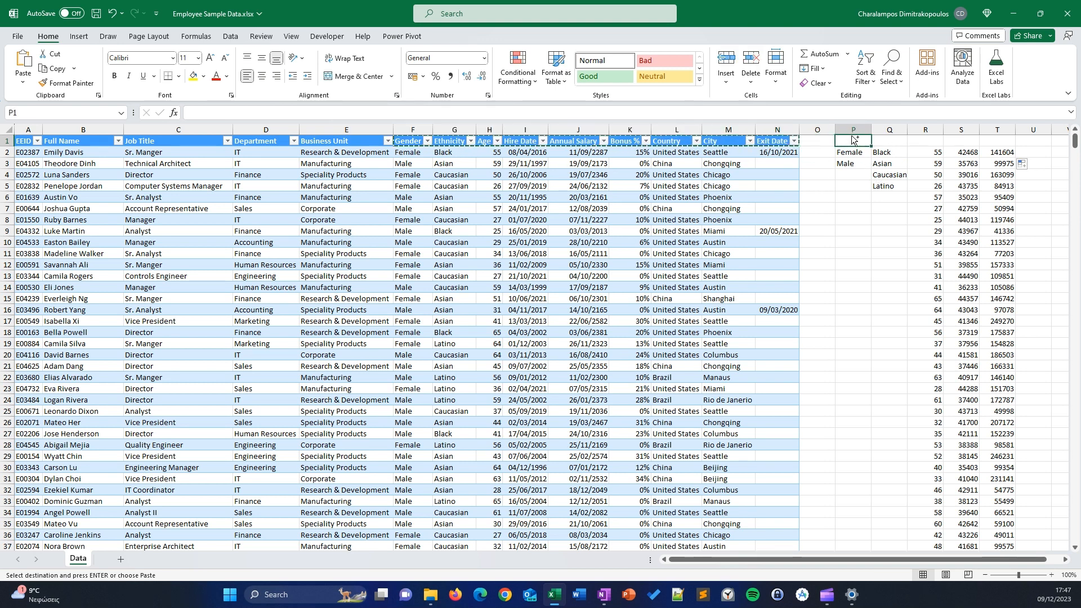
{"action": "key", "text": "ctrl+alt+v"}
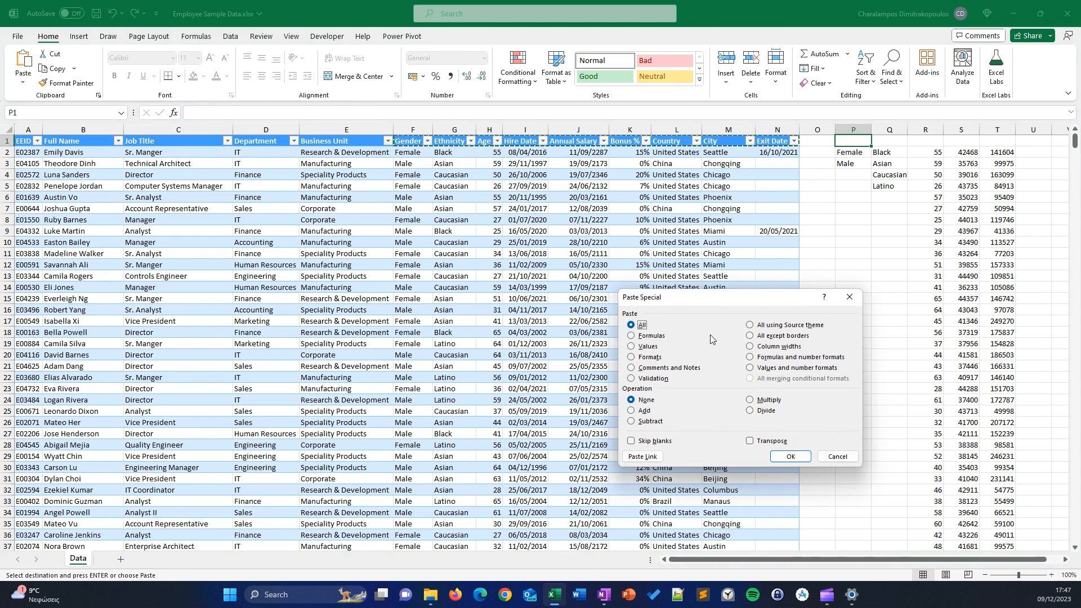
{"action": "left_click", "coordinate": [647, 346]}
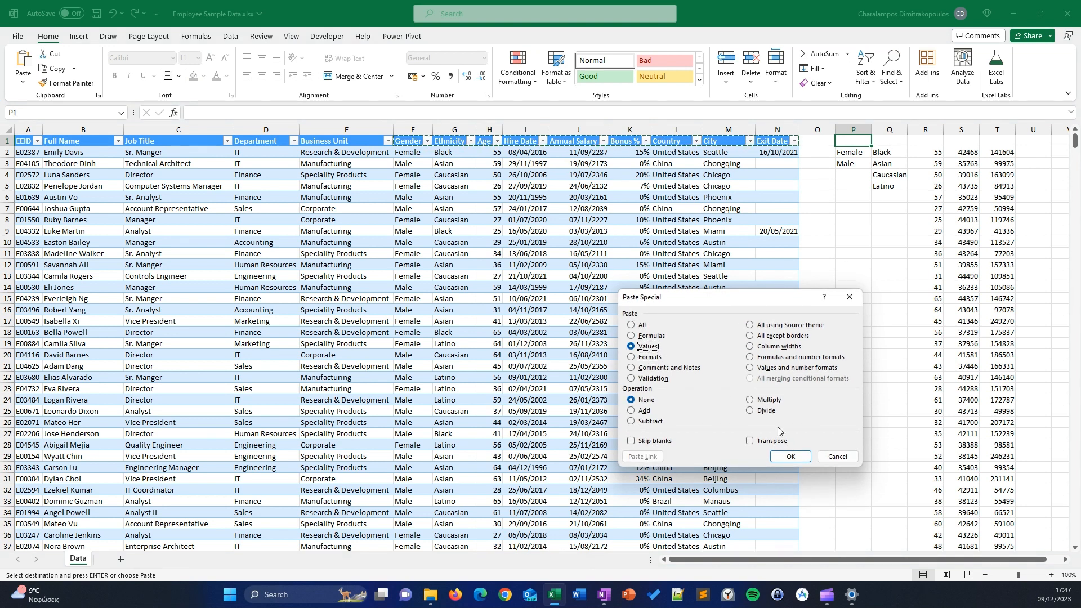
{"action": "left_click", "coordinate": [791, 457]}
{"action": "key", "text": "ctrl+v"}
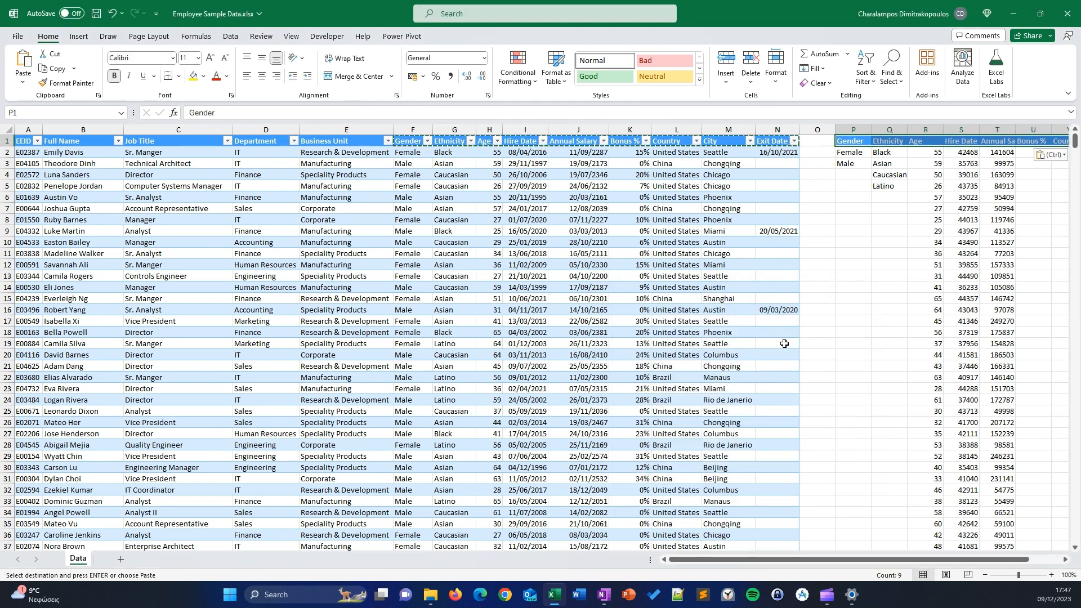
{"action": "left_click", "coordinate": [888, 211]}
{"action": "key", "text": "Escape"}
Step: Fill the UNIQUE formula from T2 across to X2 to cover the remaining table columns through Exit Date
{"action": "scroll", "coordinate": [895, 209], "scroll_direction": "right", "scroll_amount": 2}
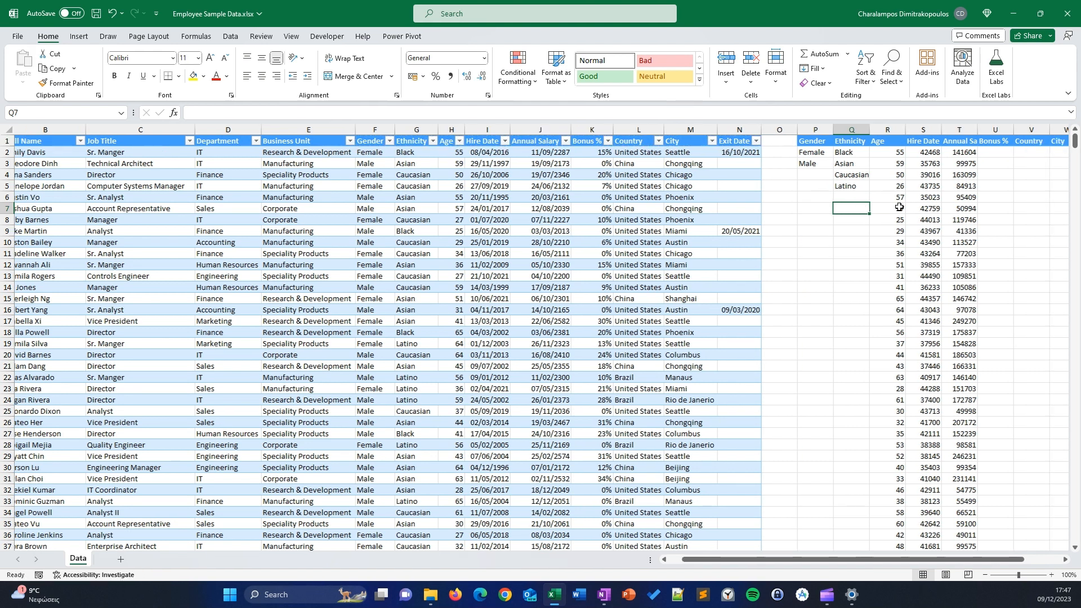
{"action": "left_click", "coordinate": [898, 209]}
{"action": "left_click", "coordinate": [814, 150]}
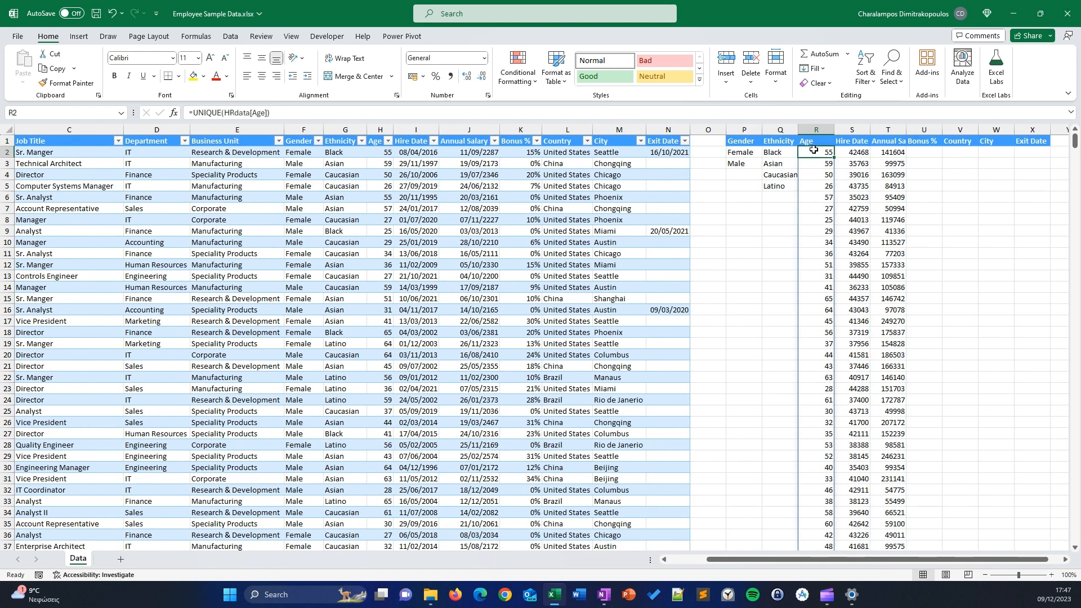
{"action": "left_click", "coordinate": [895, 153]}
{"action": "left_click_drag", "start_coordinate": [906, 158], "coordinate": [1050, 160]}
{"action": "left_click", "coordinate": [993, 220]}
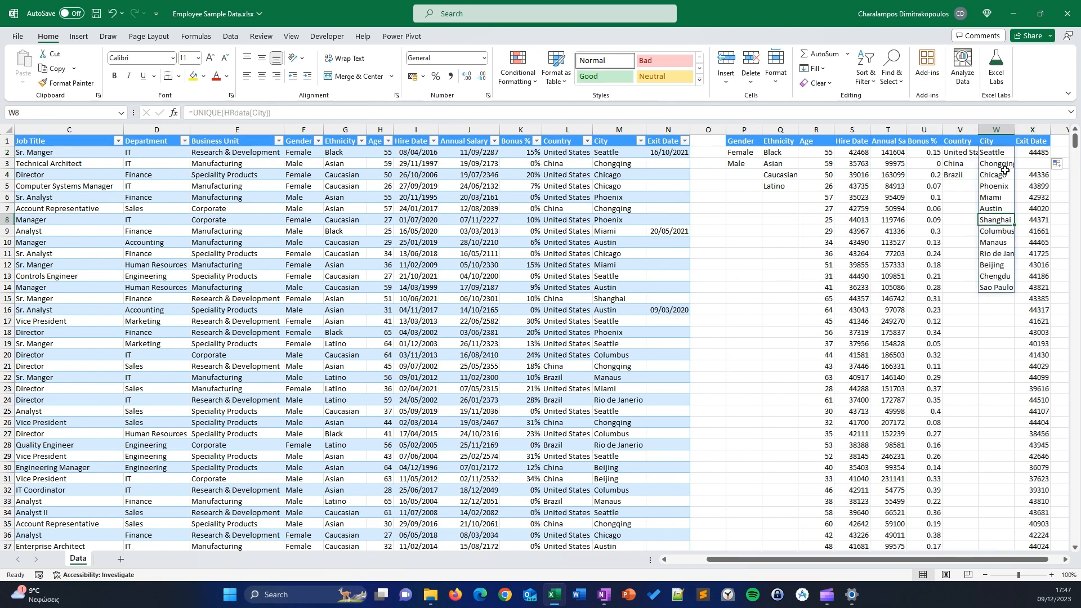
Step: Format the unique Exit Date list in column X as Short Date
{"action": "left_click", "coordinate": [1031, 163]}
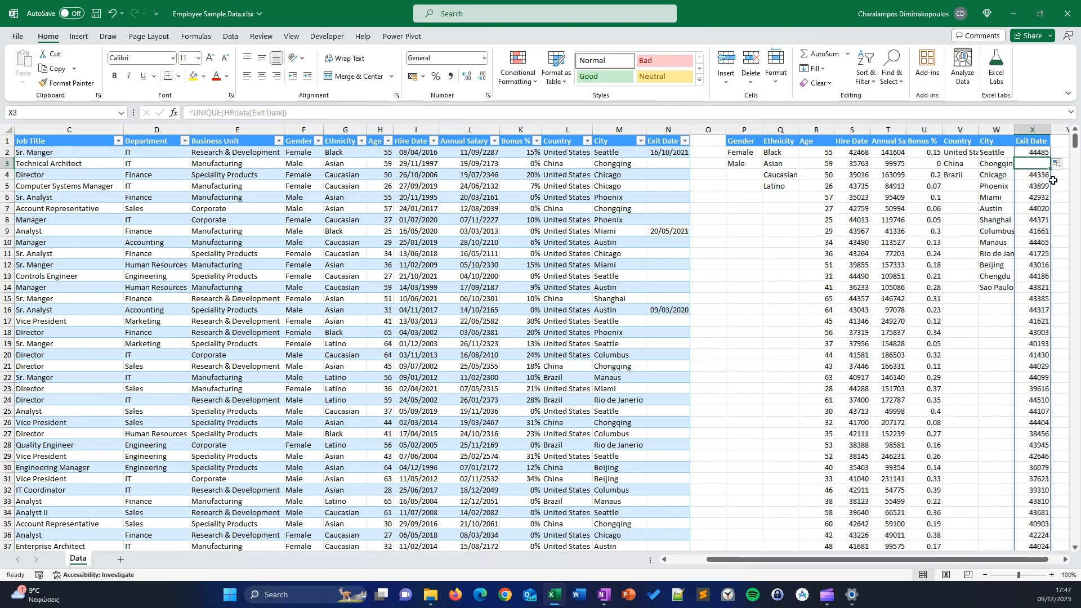
{"action": "scroll", "coordinate": [1025, 287], "scroll_direction": "down", "scroll_amount": 1}
{"action": "scroll", "coordinate": [1026, 287], "scroll_direction": "up", "scroll_amount": 1}
{"action": "left_click", "coordinate": [1032, 197]}
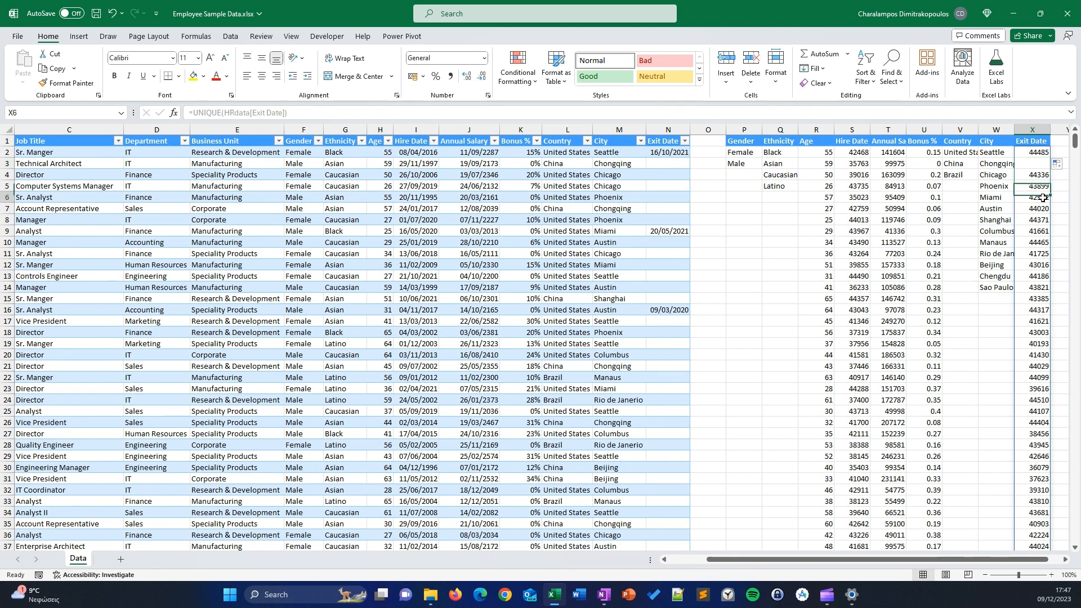
{"action": "left_click", "coordinate": [1021, 140]}
{"action": "key", "text": "ctrl+shift+Down"}
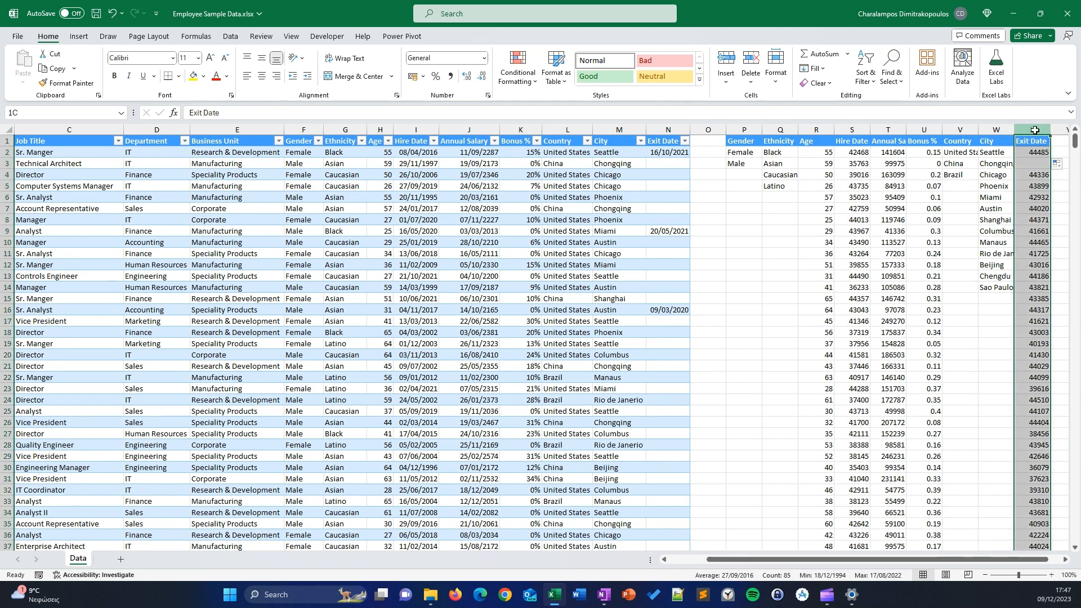
{"action": "left_click", "coordinate": [484, 58]}
{"action": "left_click", "coordinate": [465, 187]}
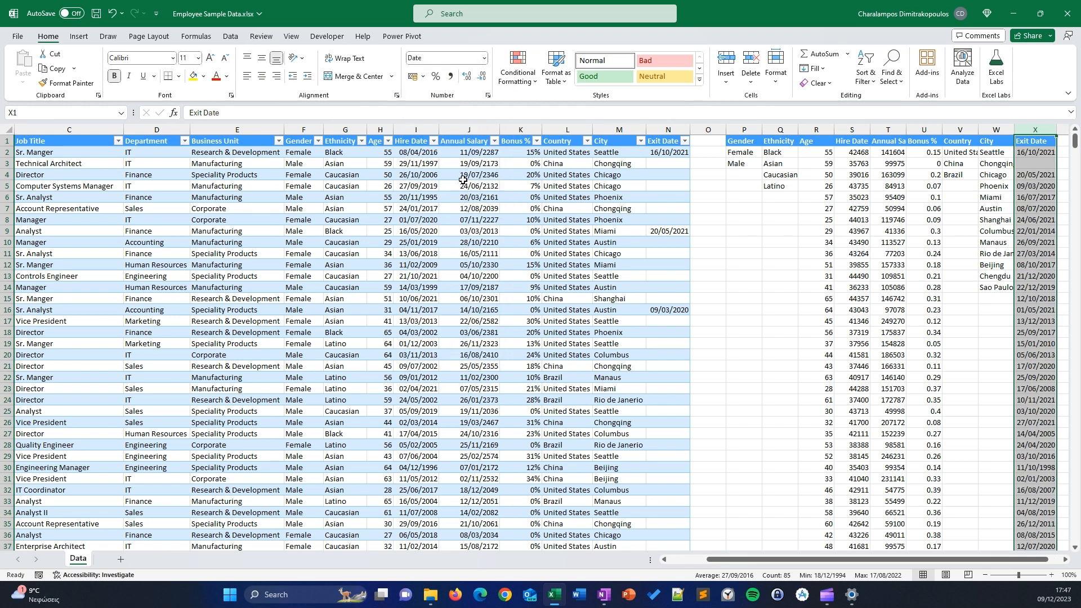
{"action": "left_click", "coordinate": [1021, 197]}
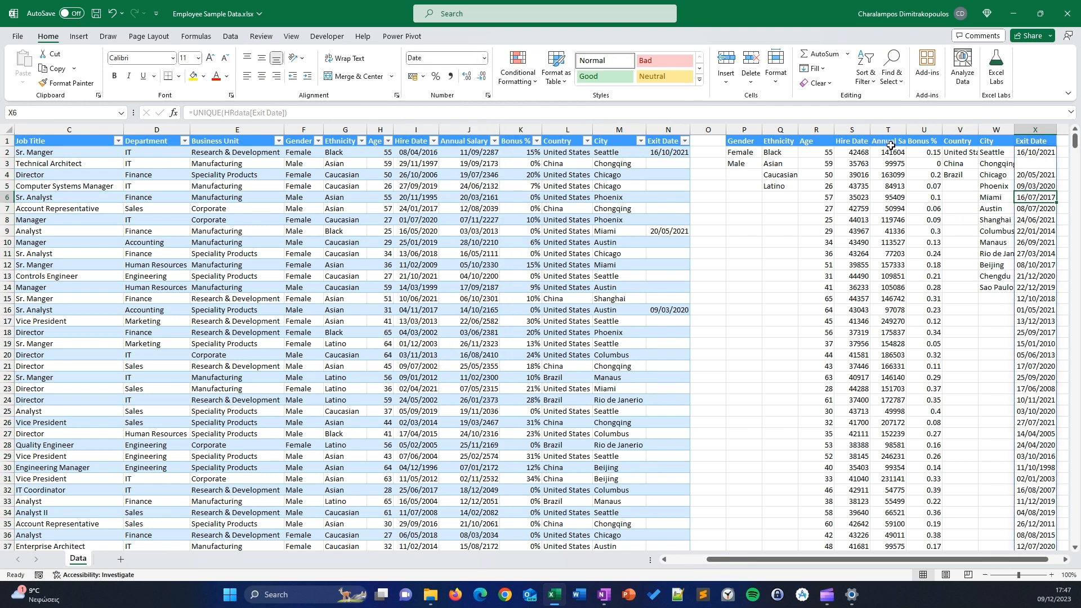
Step: Format the unique Hire Date list in column S as Short Date
{"action": "left_click", "coordinate": [828, 176]}
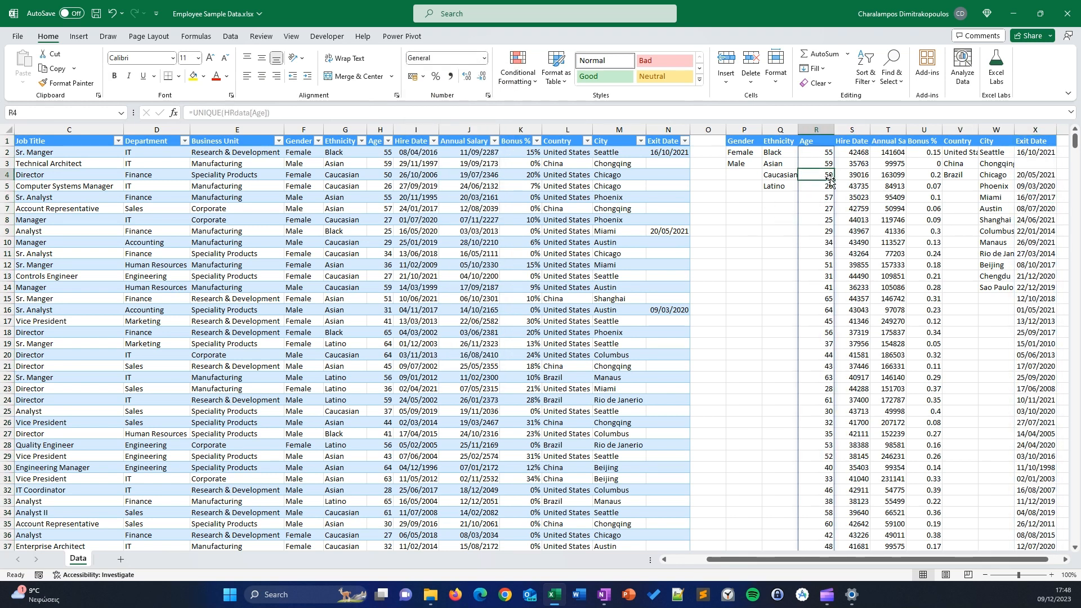
{"action": "left_click", "coordinate": [849, 129]}
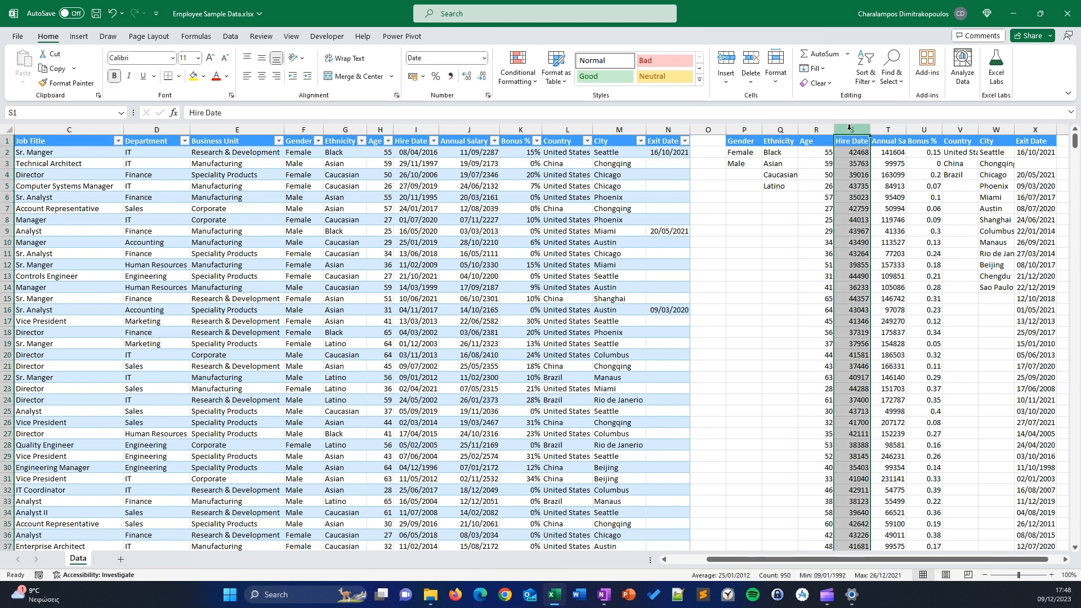
{"action": "left_click", "coordinate": [486, 59]}
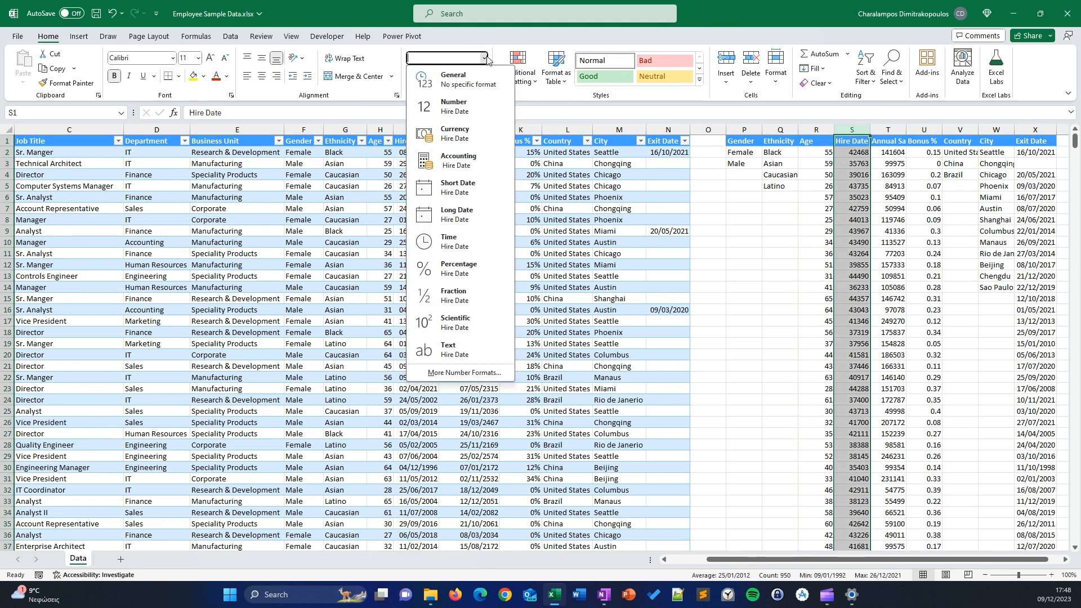
{"action": "left_click", "coordinate": [458, 187]}
{"action": "left_click", "coordinate": [901, 219]}
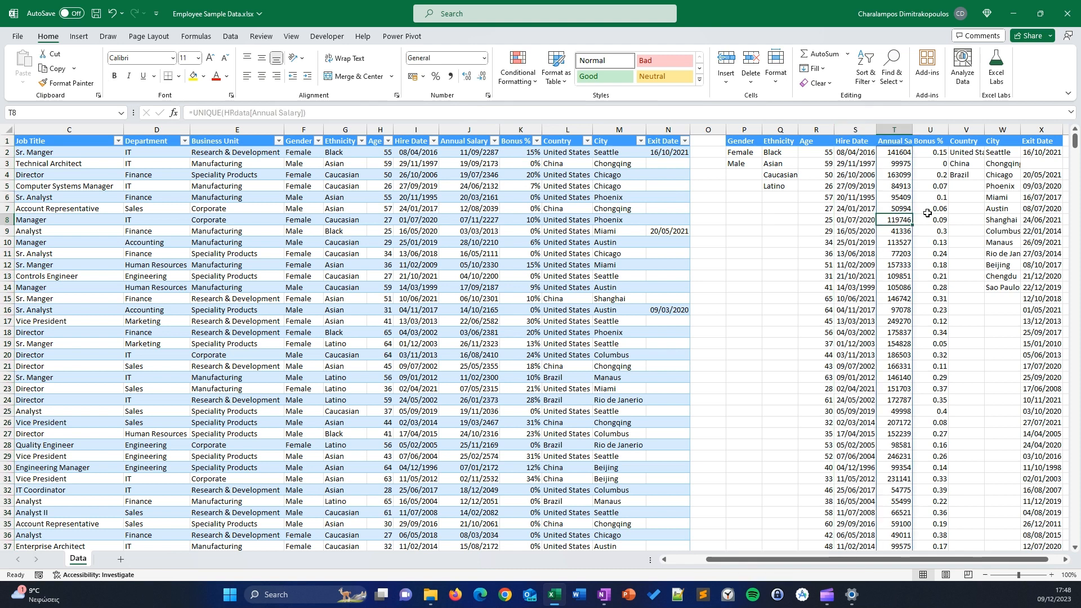
Step: Apply the $ English (United States) accounting format to the unique Annual Salary list in column T
{"action": "left_click", "coordinate": [895, 129]}
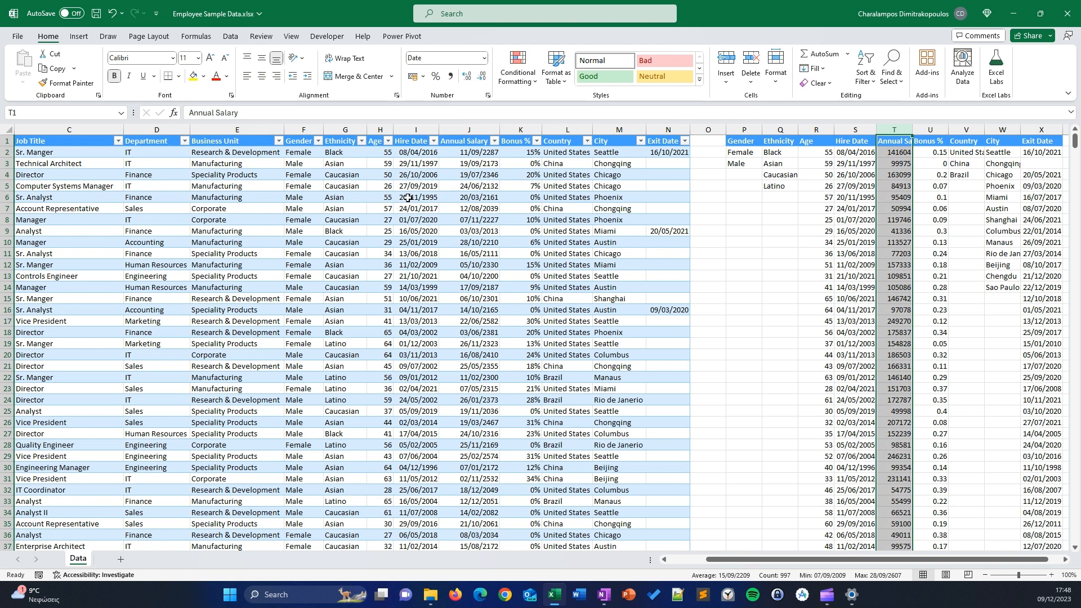
{"action": "left_click", "coordinate": [424, 76]}
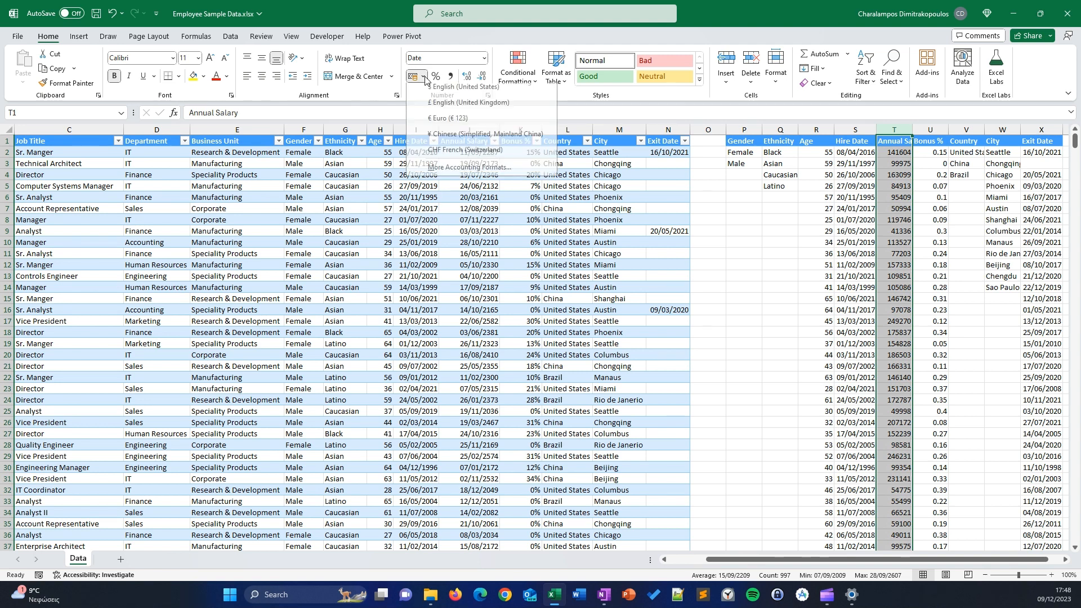
{"action": "left_click", "coordinate": [458, 86]}
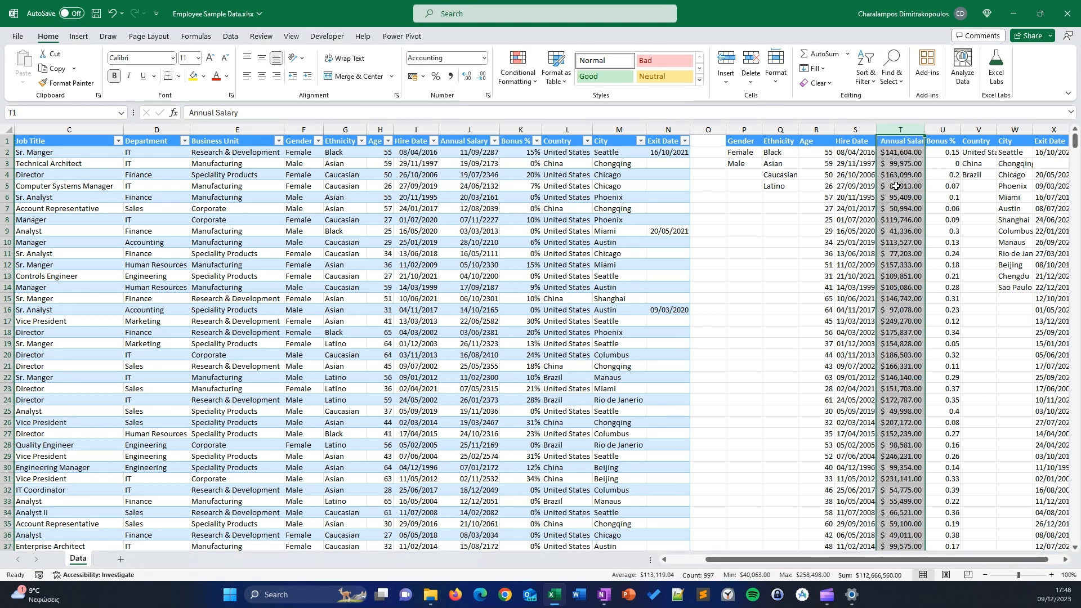
{"action": "scroll", "coordinate": [894, 184], "scroll_direction": "right", "scroll_amount": 3}
{"action": "left_click", "coordinate": [785, 186]}
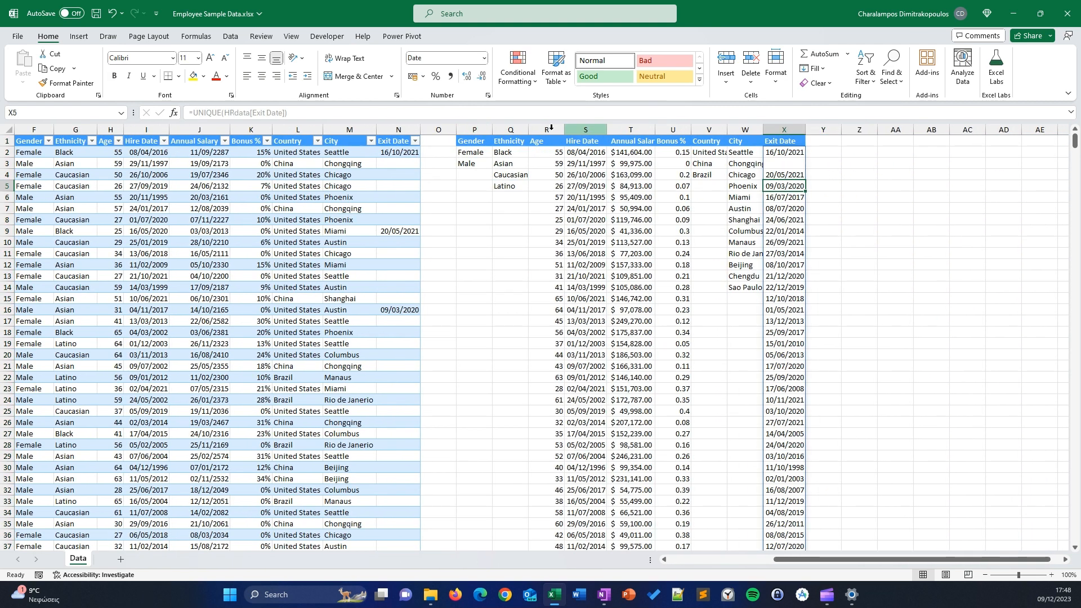
Step: AutoFit the widths of columns P through X to the contents of the unique lists
{"action": "left_click_drag", "start_coordinate": [474, 130], "coordinate": [787, 131]}
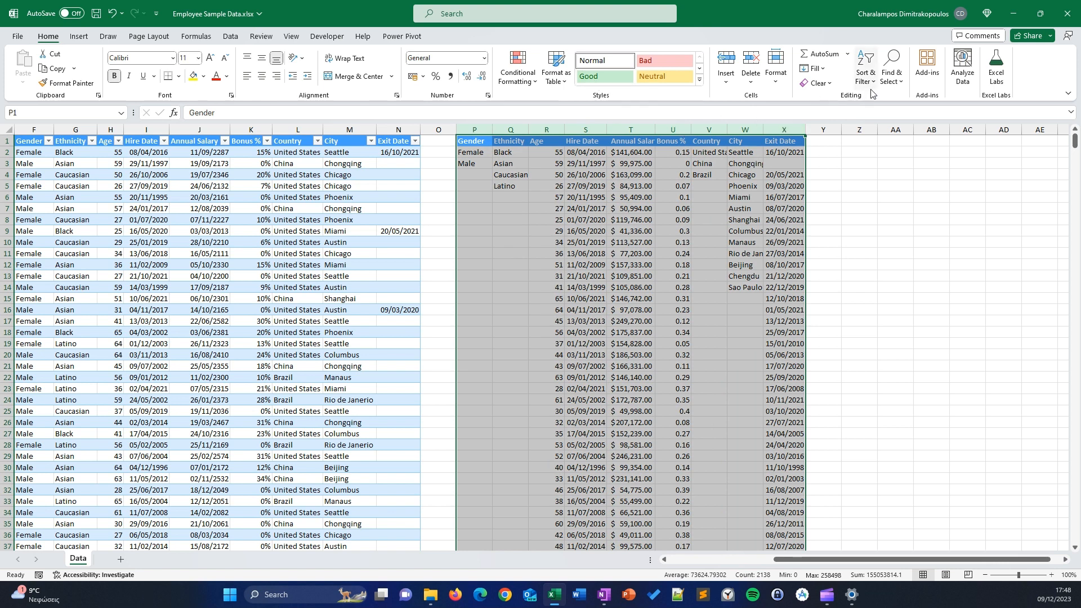
{"action": "left_click", "coordinate": [783, 91]}
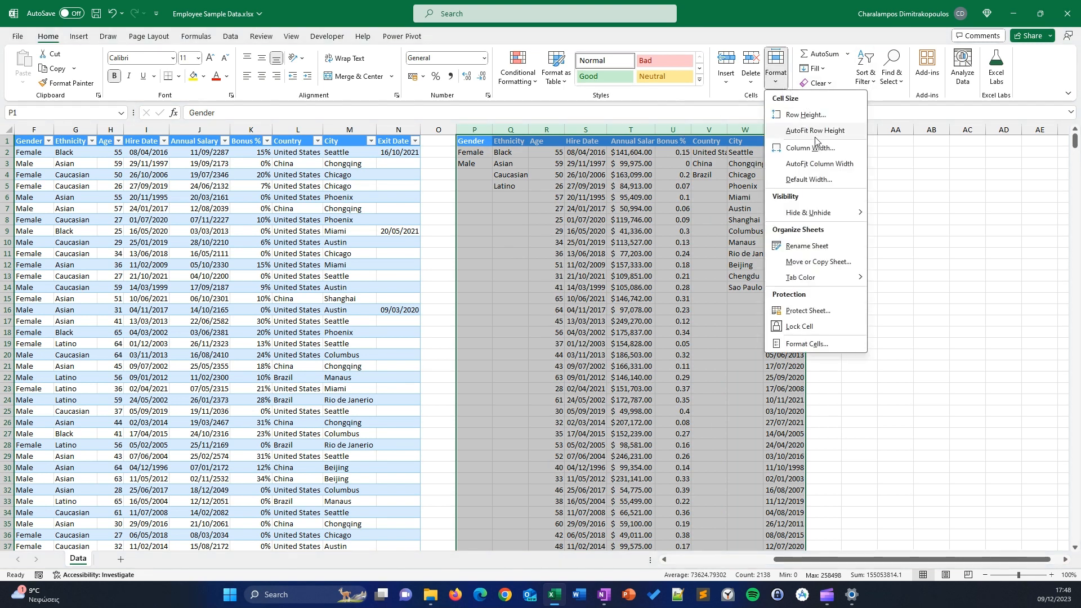
{"action": "left_click", "coordinate": [825, 166]}
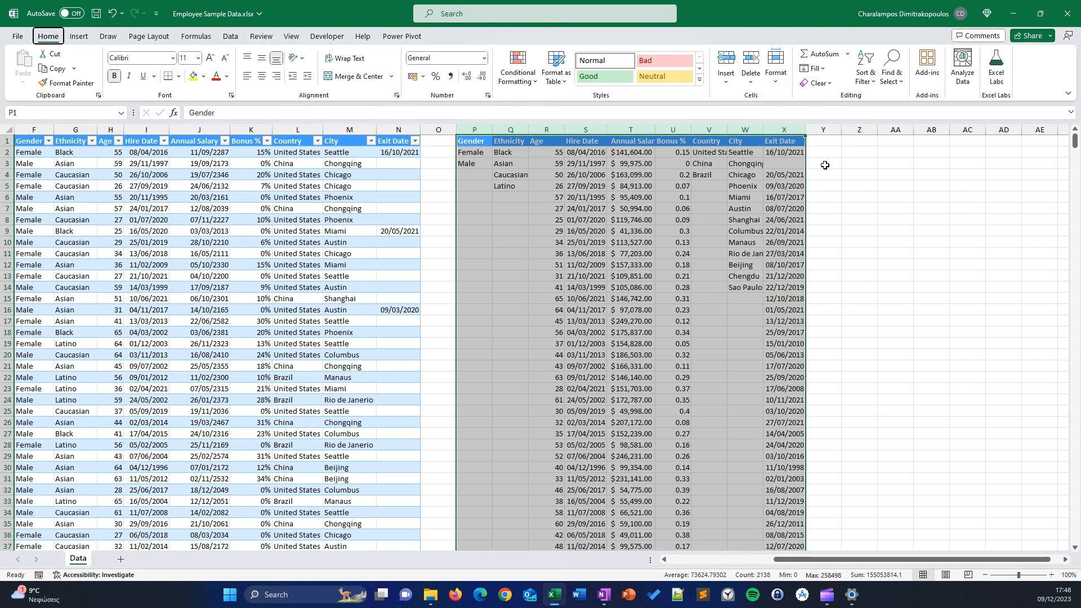
{"action": "key", "text": "alt+h"}
{"action": "key", "text": "o"}
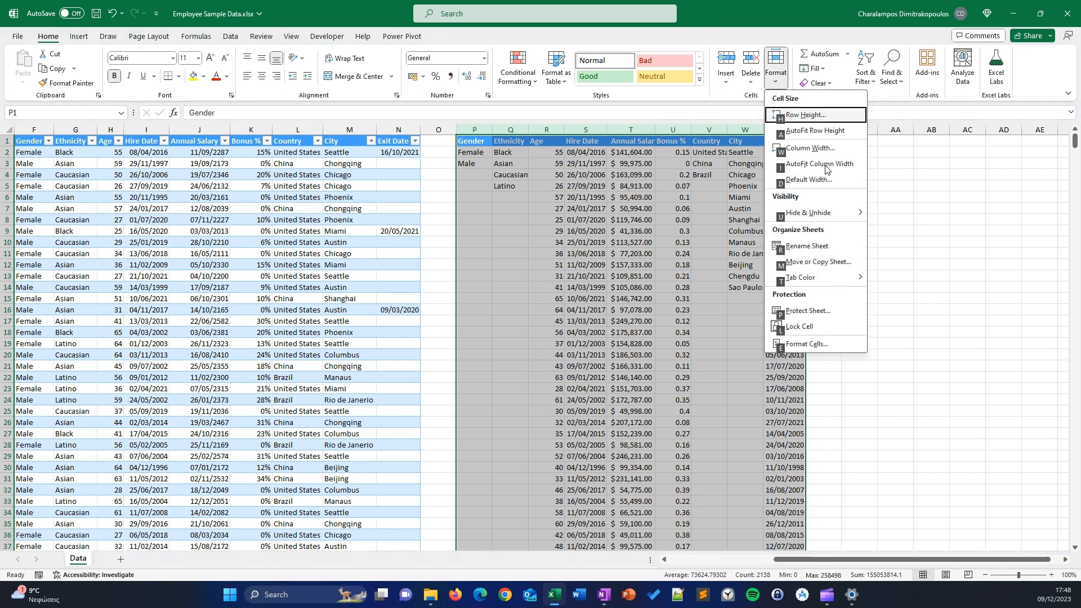
{"action": "key", "text": "i"}
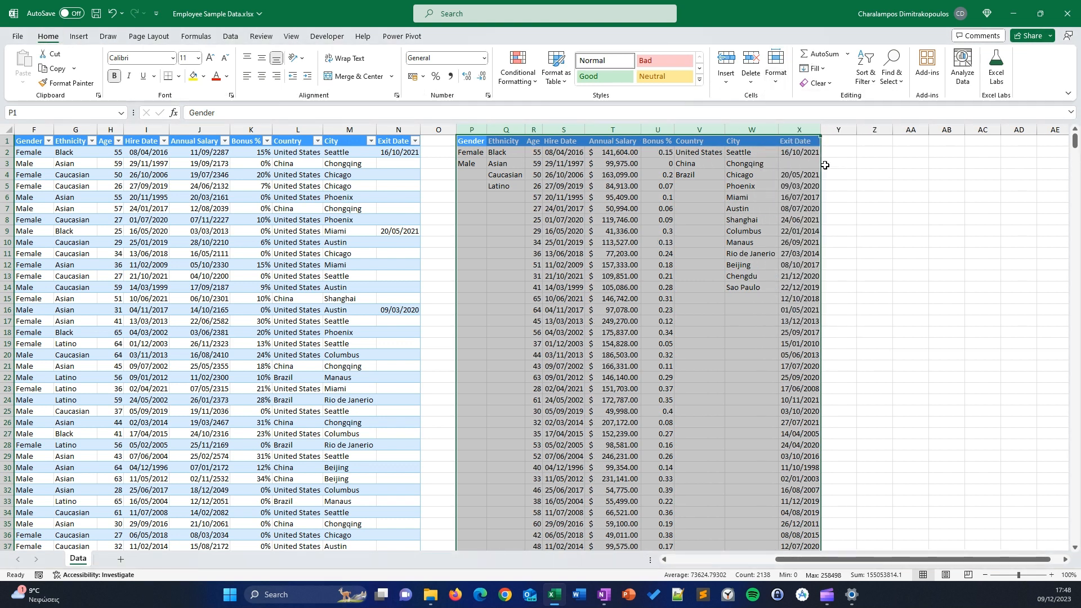
{"action": "left_click", "coordinate": [609, 179]}
{"action": "left_click", "coordinate": [767, 205]}
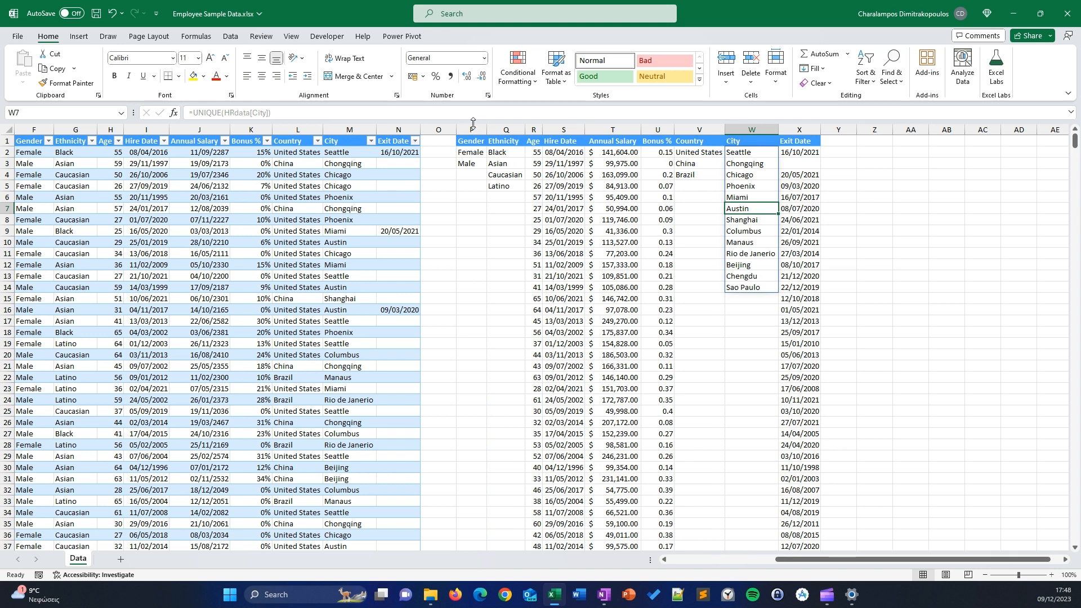
{"action": "left_click", "coordinate": [655, 192]}
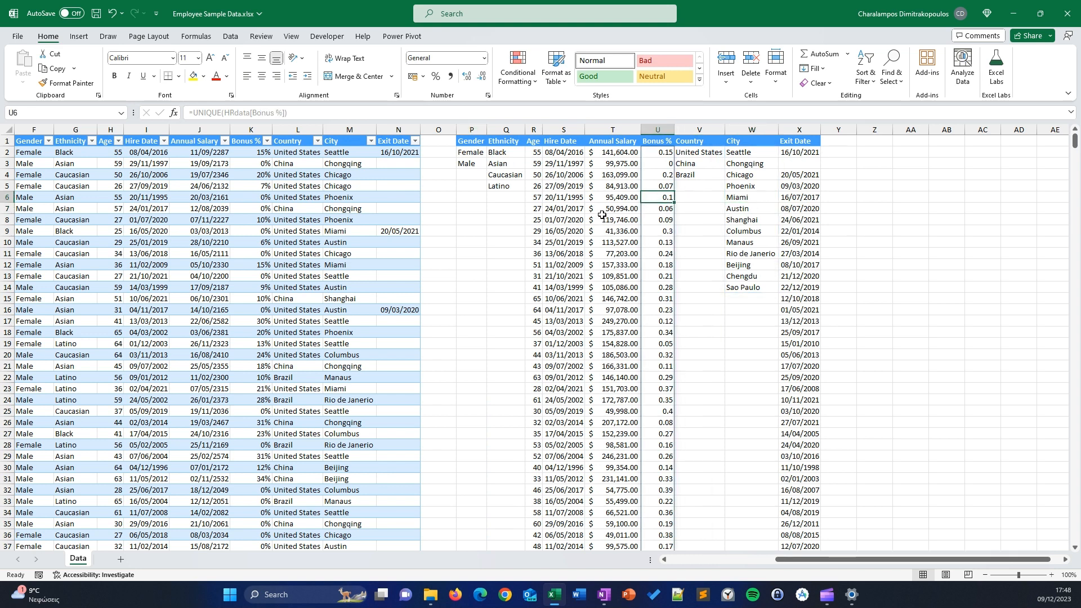
{"action": "key", "text": "Left"}
{"action": "left_click", "coordinate": [578, 198]}
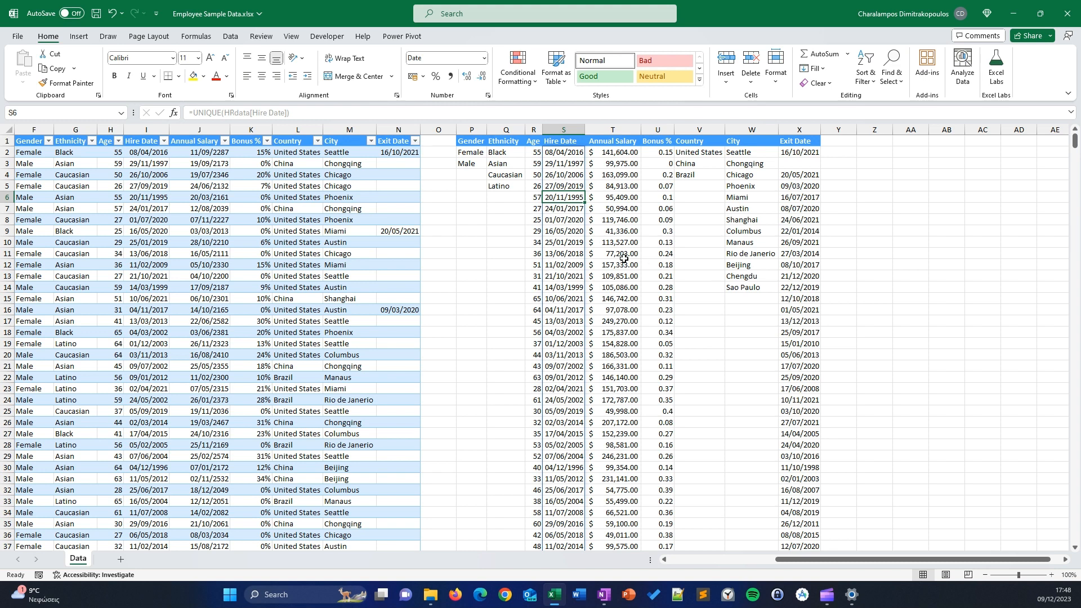
{"action": "left_click", "coordinate": [545, 184]}
Step: Delete columns P through X, removing all the unique lists beside the table
{"action": "left_click_drag", "start_coordinate": [472, 131], "coordinate": [804, 138]}
{"action": "key", "text": "Delete"}
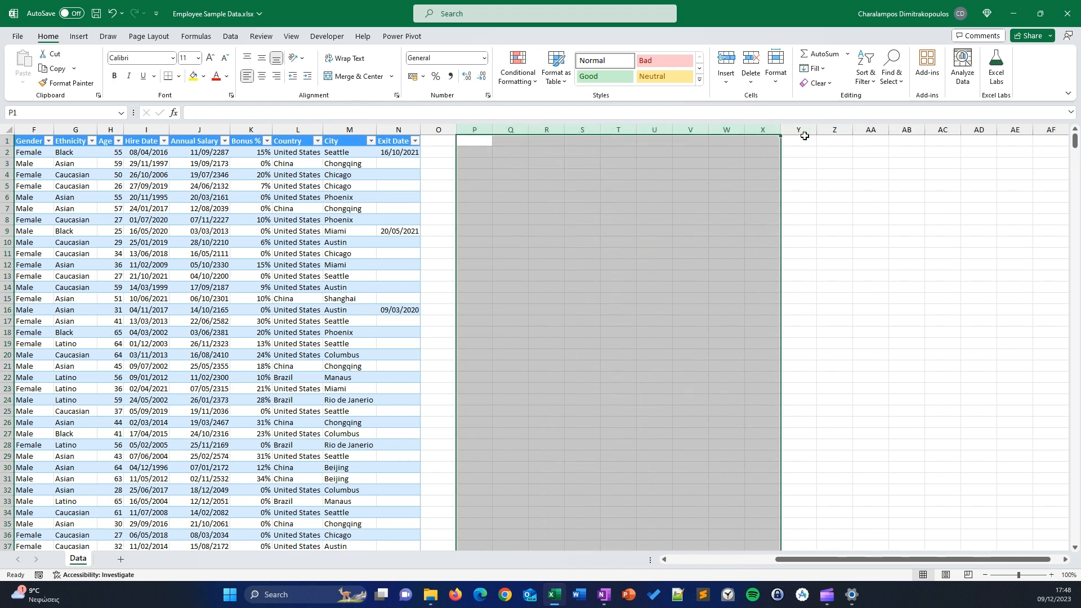
{"action": "scroll", "coordinate": [87, 198], "scroll_direction": "left", "scroll_amount": 3}
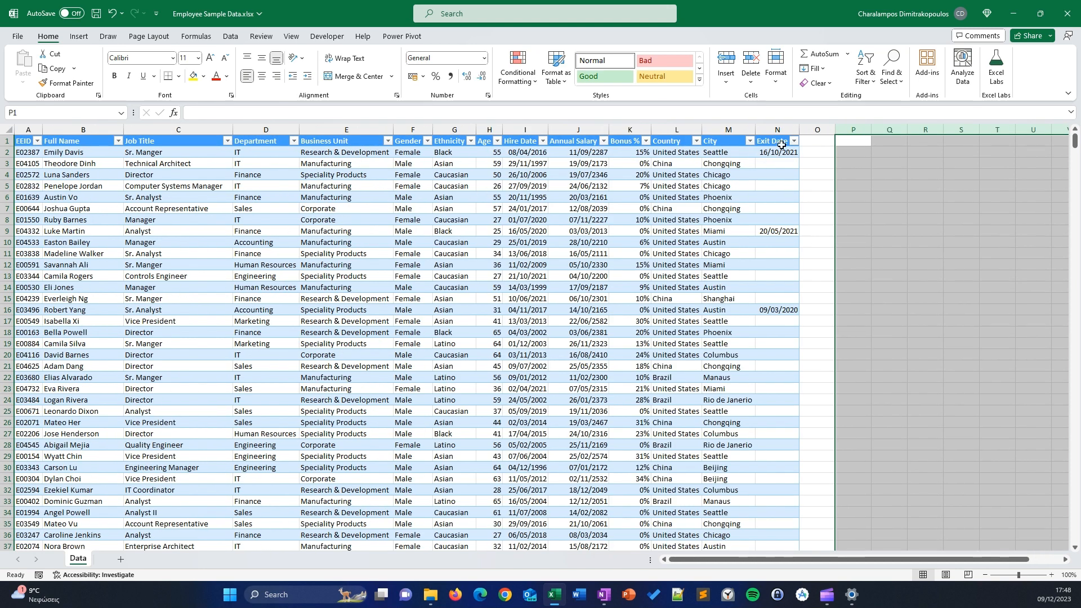
Step: Enter the label Search in P2 and apply the Input cell style to the neighbouring cell Q2
{"action": "left_click", "coordinate": [901, 144]}
{"action": "left_click", "coordinate": [850, 140]}
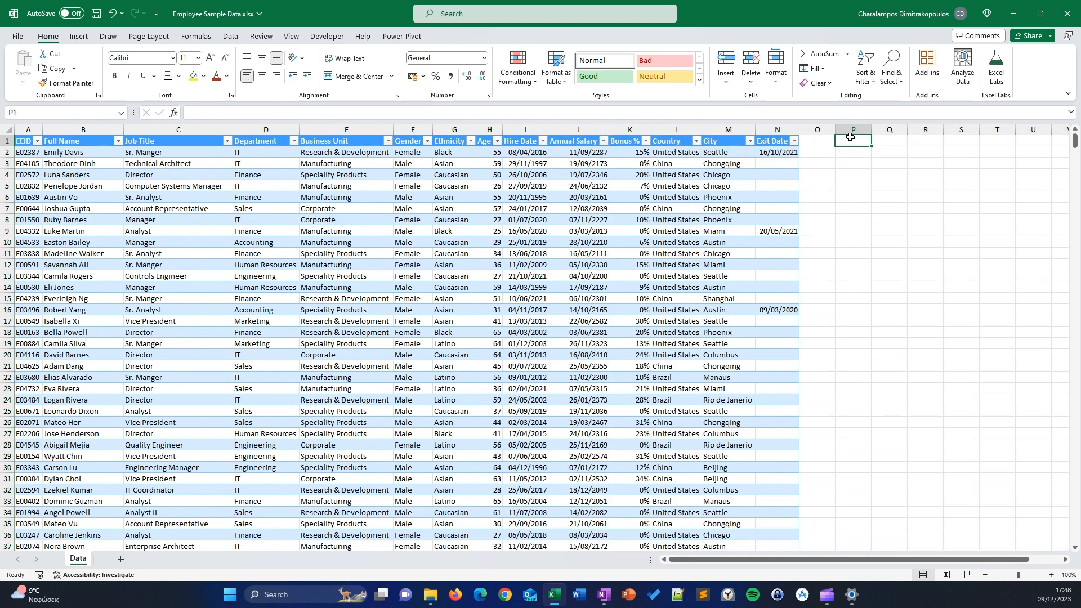
{"action": "key", "text": "Down"}
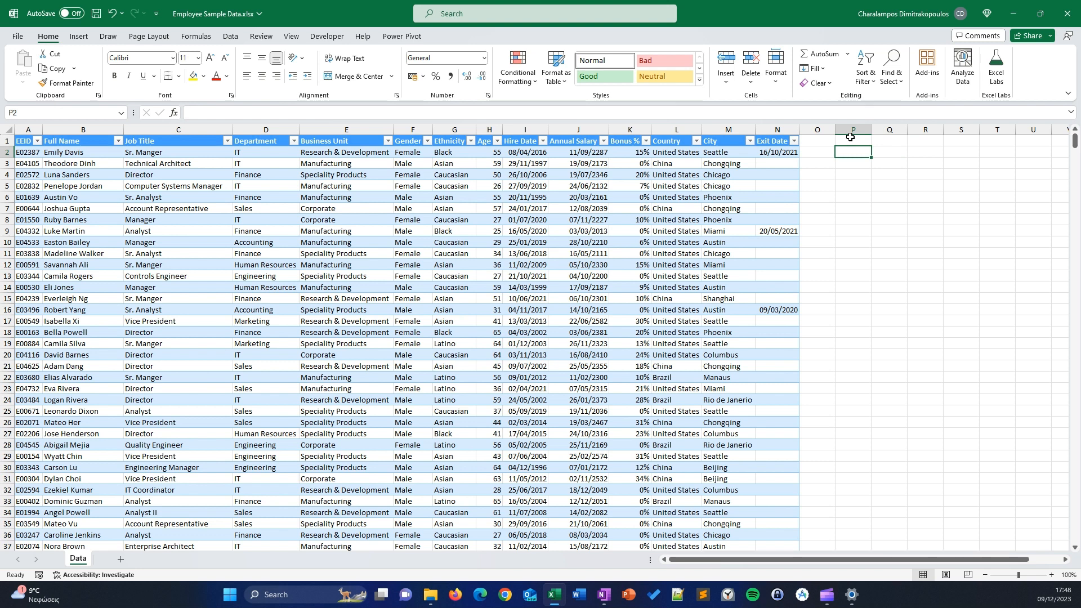
{"action": "type", "text": "Search"}
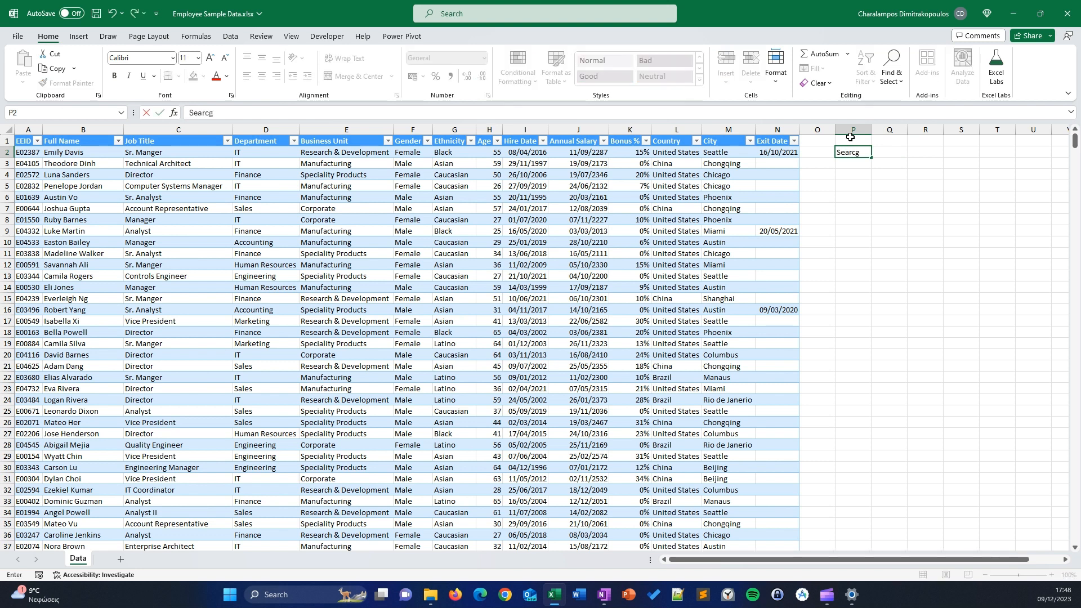
{"action": "key", "text": "Tab"}
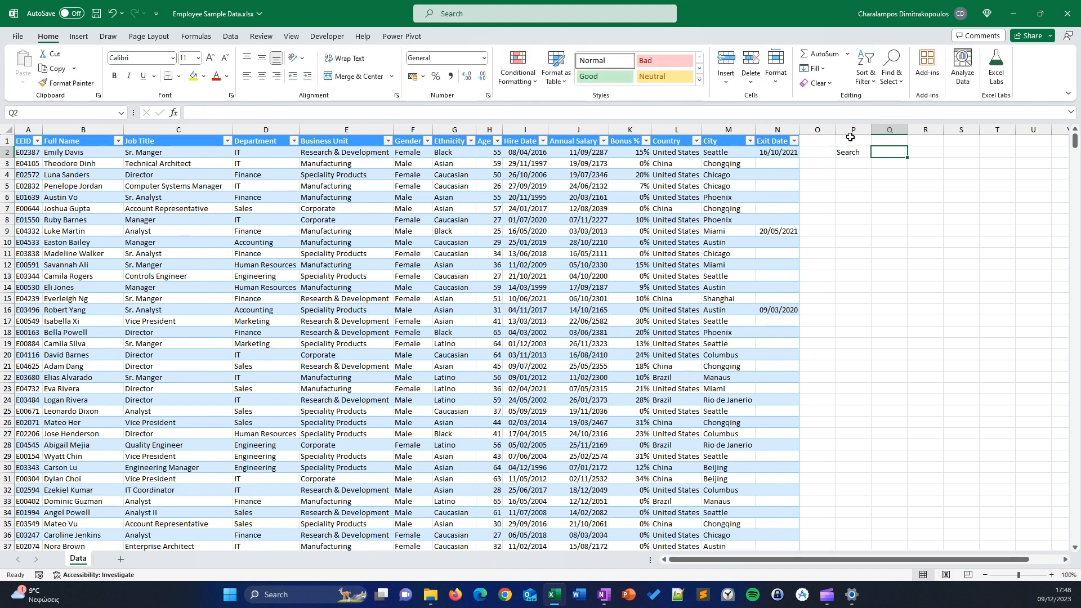
{"action": "left_click", "coordinate": [699, 79]}
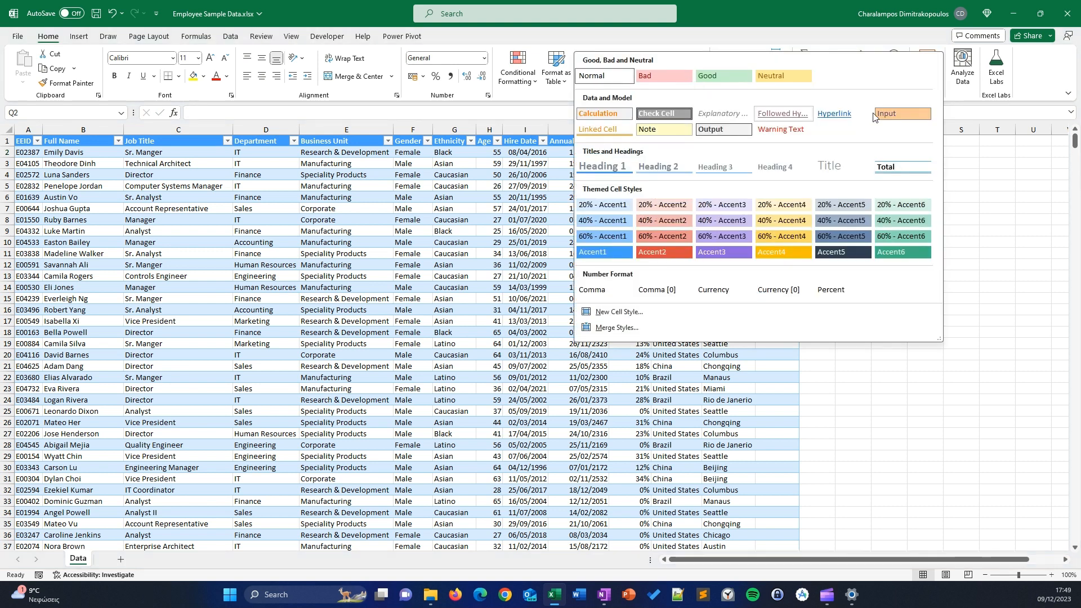
{"action": "left_click", "coordinate": [902, 115]}
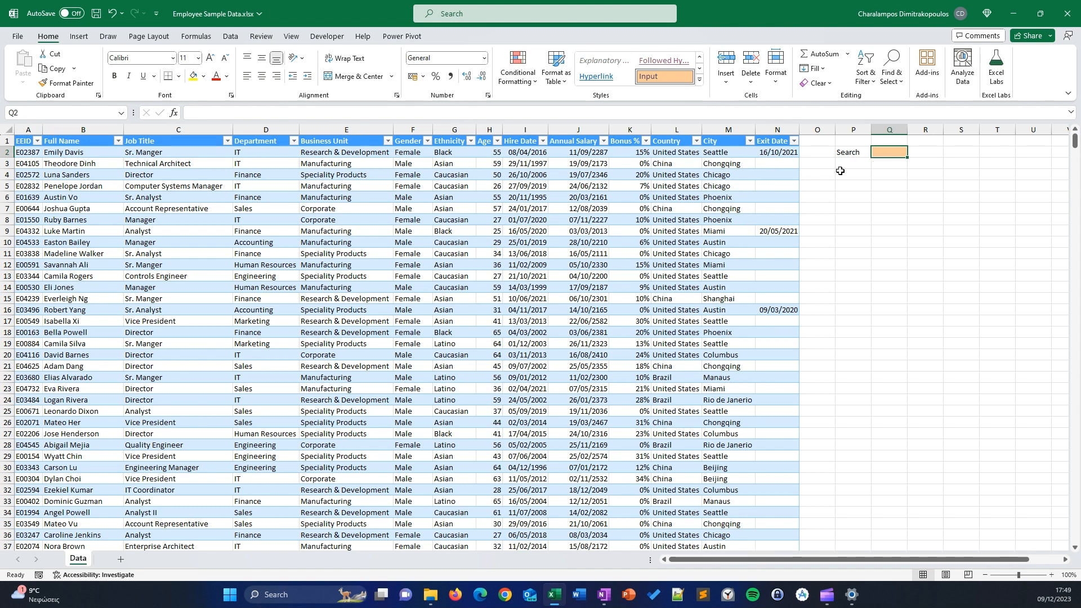
Step: Name the search input cell Q2 s_fullName
{"action": "left_click", "coordinate": [34, 111]}
{"action": "type", "text": "s"}
{"action": "type", "text": "_fi"}
{"action": "type", "text": "llName"}
{"action": "key", "text": "Return"}
{"action": "left_click", "coordinate": [888, 175]}
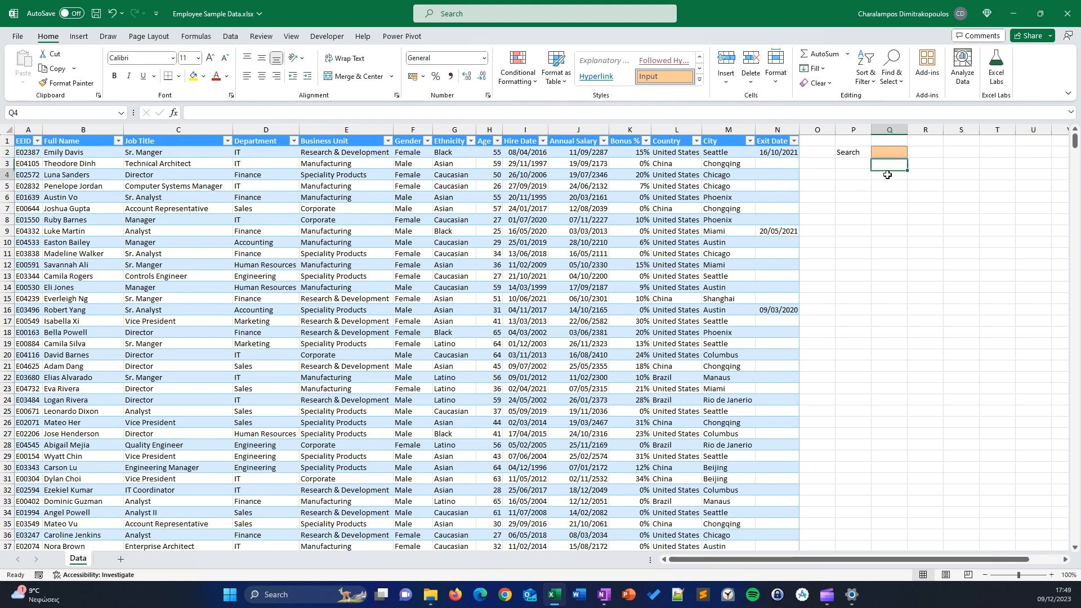
{"action": "left_click", "coordinate": [831, 163]}
{"action": "left_click", "coordinate": [862, 161]}
{"action": "left_click", "coordinate": [852, 215]}
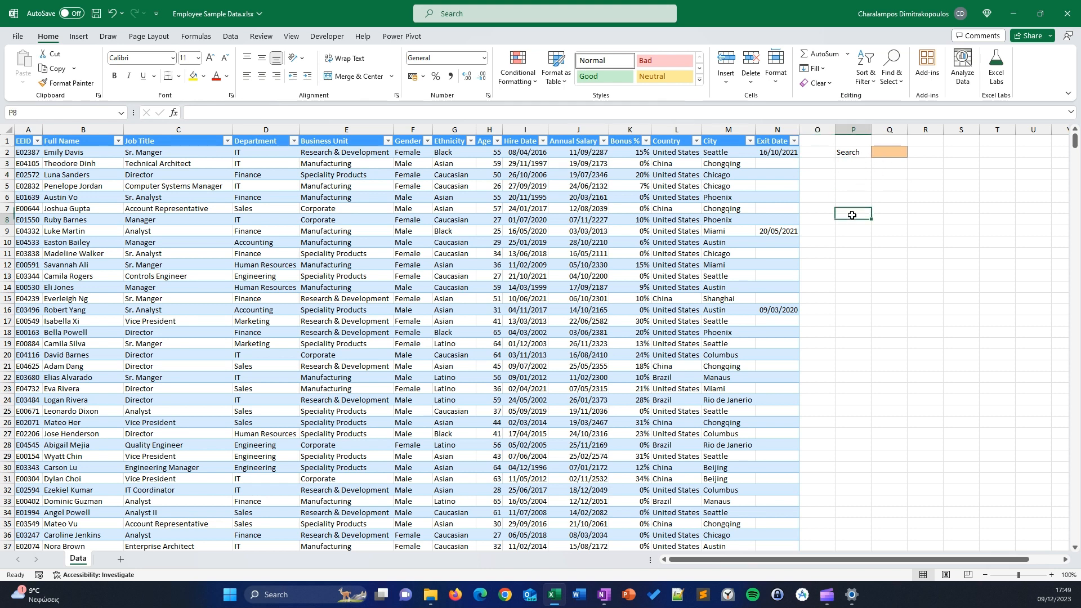
Step: Enter an employee's first name in lowercase as the search term in Q2
{"action": "left_click", "coordinate": [898, 149]}
{"action": "type", "text": "em"}
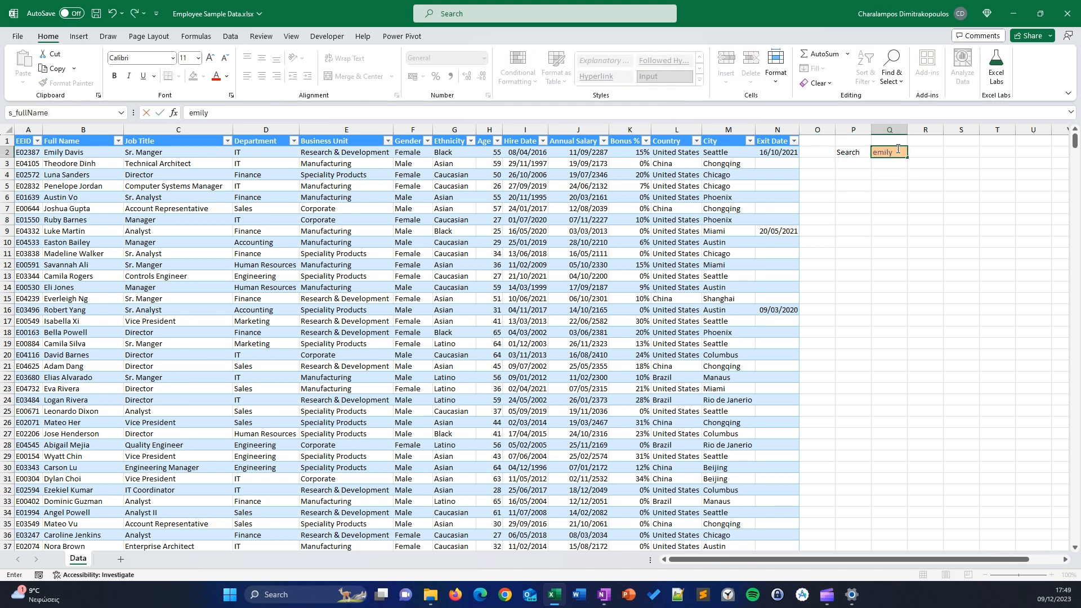
{"action": "type", "text": "ily"}
{"action": "key", "text": "Return"}
Step: Test the named search cell with the formula =s_fullName in P6 and clear P6 again
{"action": "left_click", "coordinate": [853, 194]}
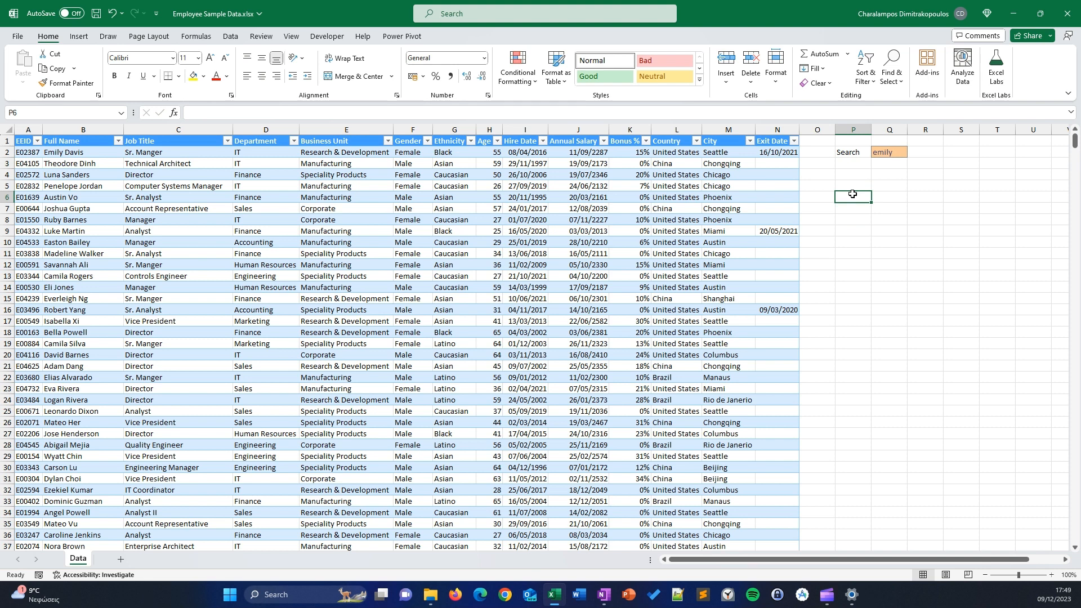
{"action": "type", "text": "="}
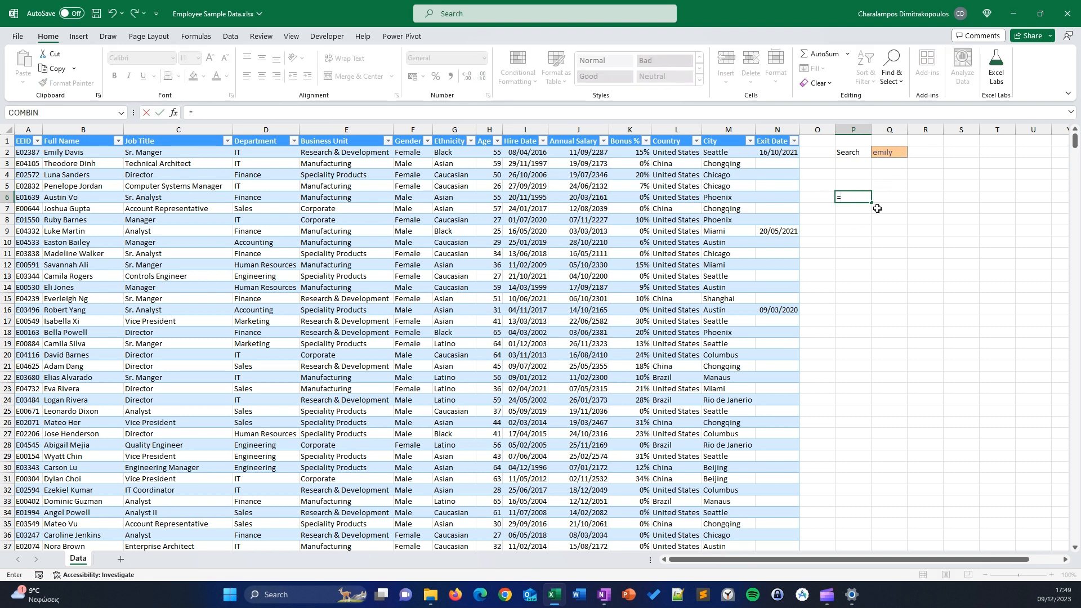
{"action": "type", "text": "s"}
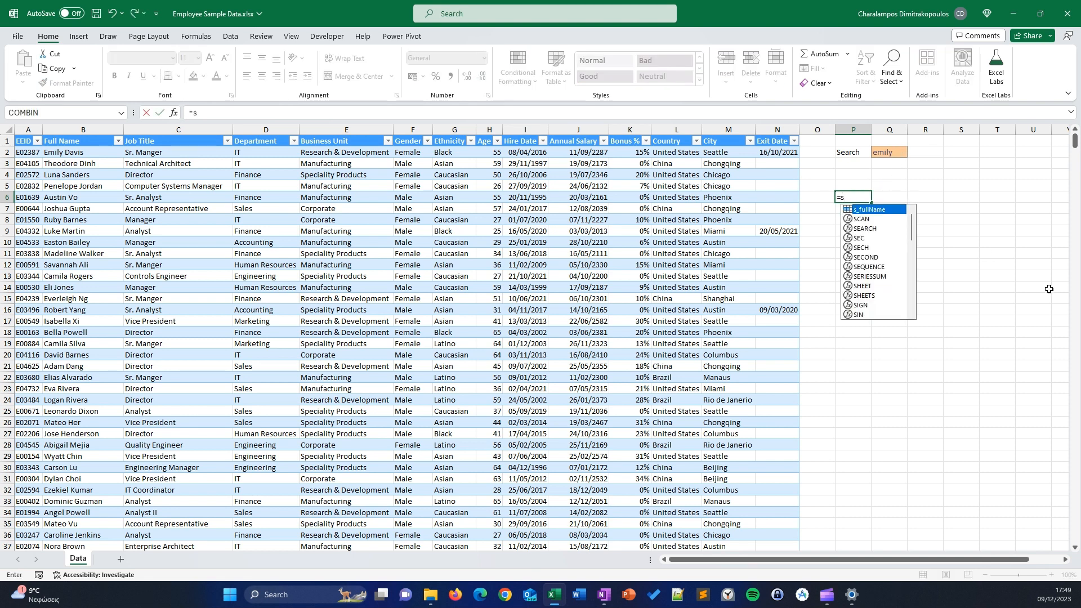
{"action": "key", "text": "Tab"}
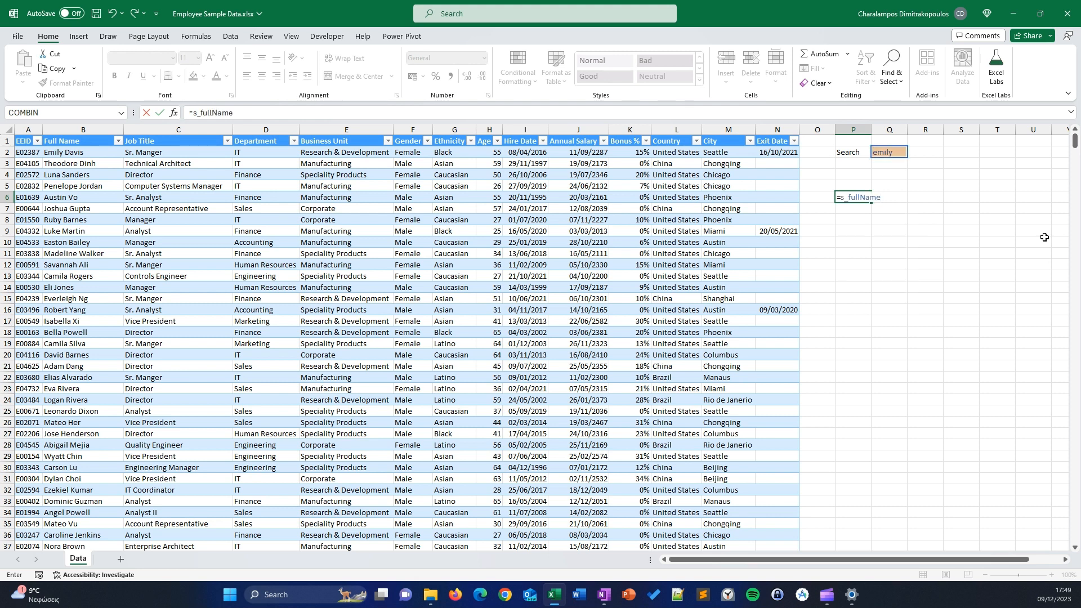
{"action": "key", "text": "Return"}
{"action": "key", "text": "Up"}
{"action": "key", "text": "Delete"}
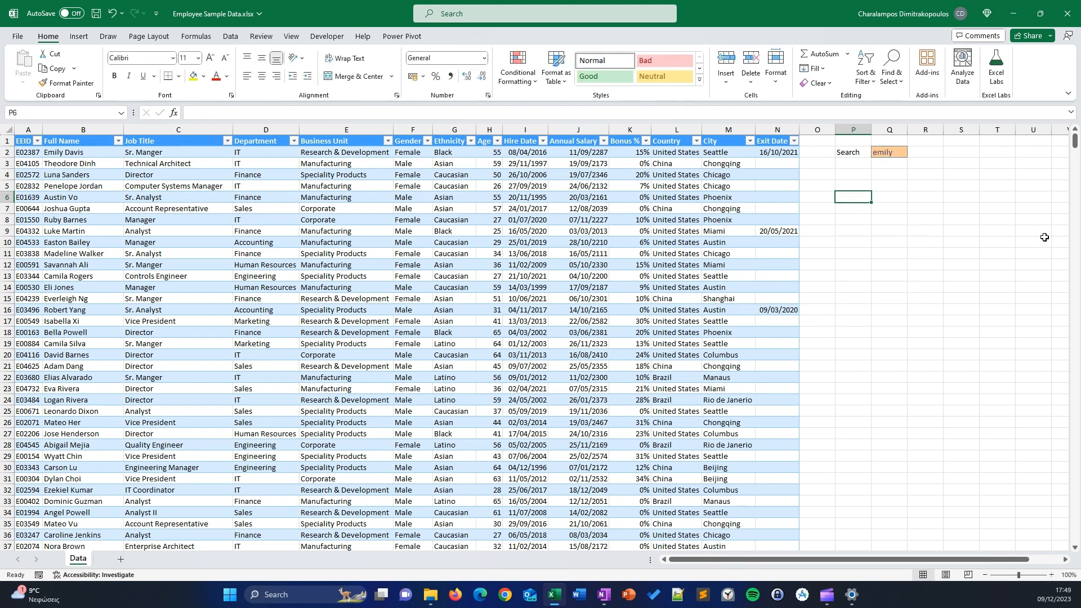
Step: Start a FILTER formula in P3 with the whole HRdata table as its array argument
{"action": "key", "text": "Up"}
{"action": "key", "text": "Up"}
{"action": "key", "text": "Up"}
{"action": "type", "text": "="}
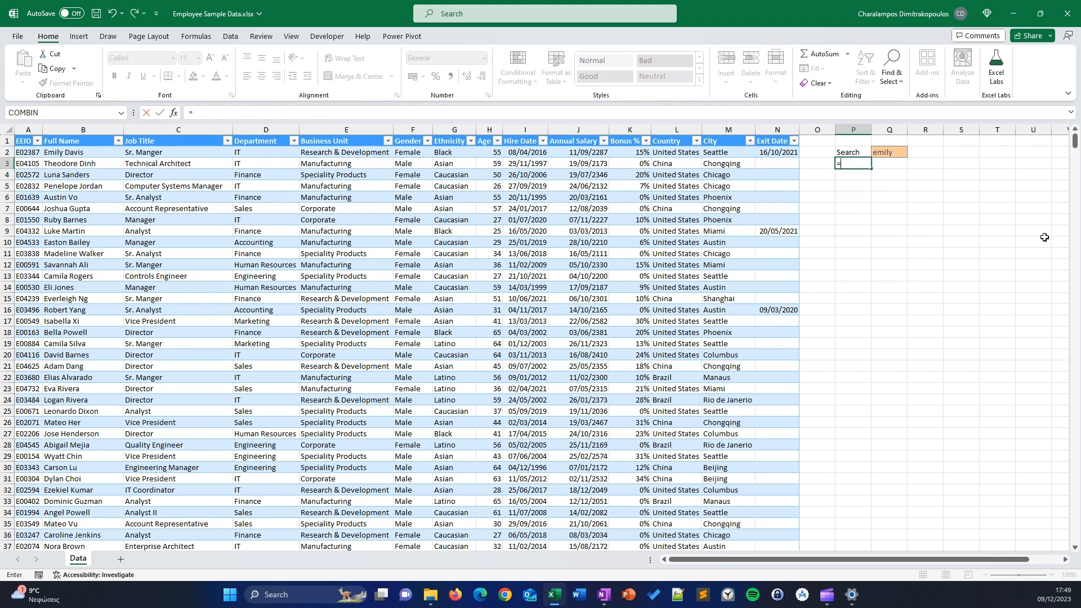
{"action": "type", "text": "fil"}
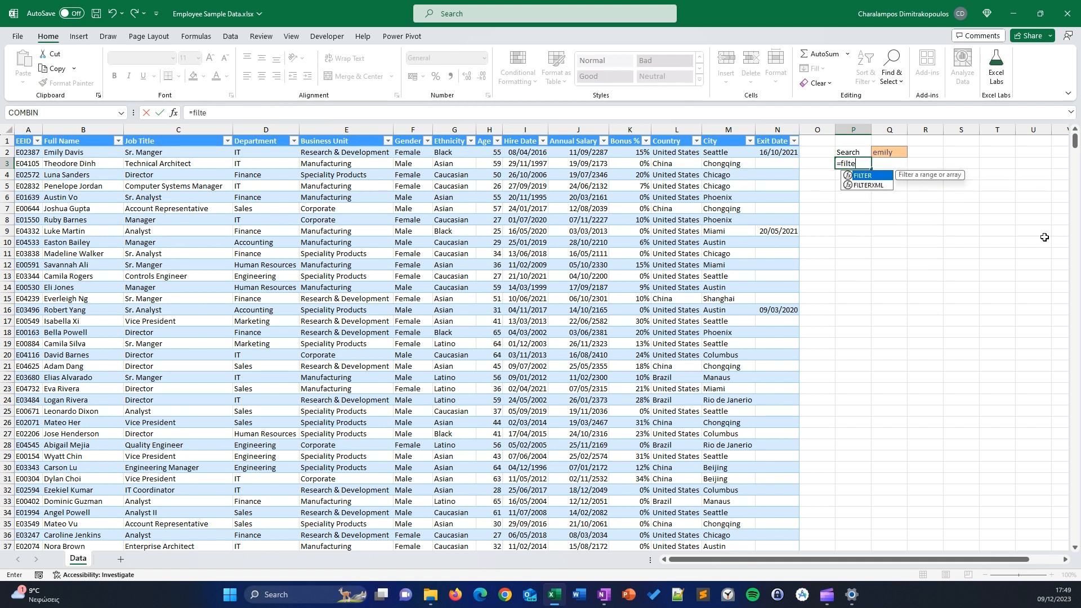
{"action": "type", "text": "te"}
{"action": "key", "text": "Tab"}
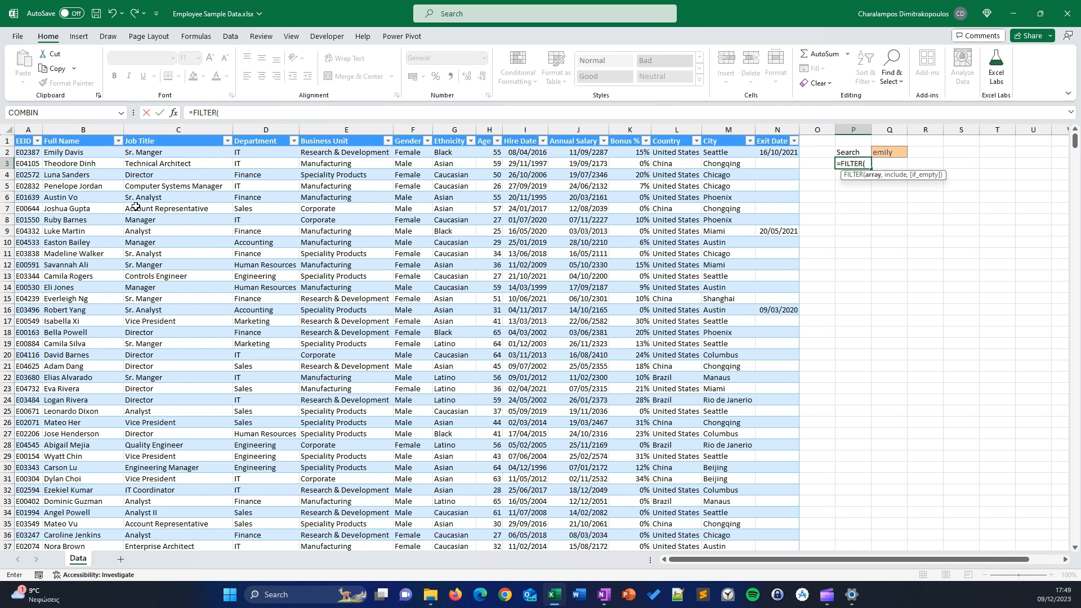
{"action": "type", "text": "hr"}
{"action": "key", "text": "Tab"}
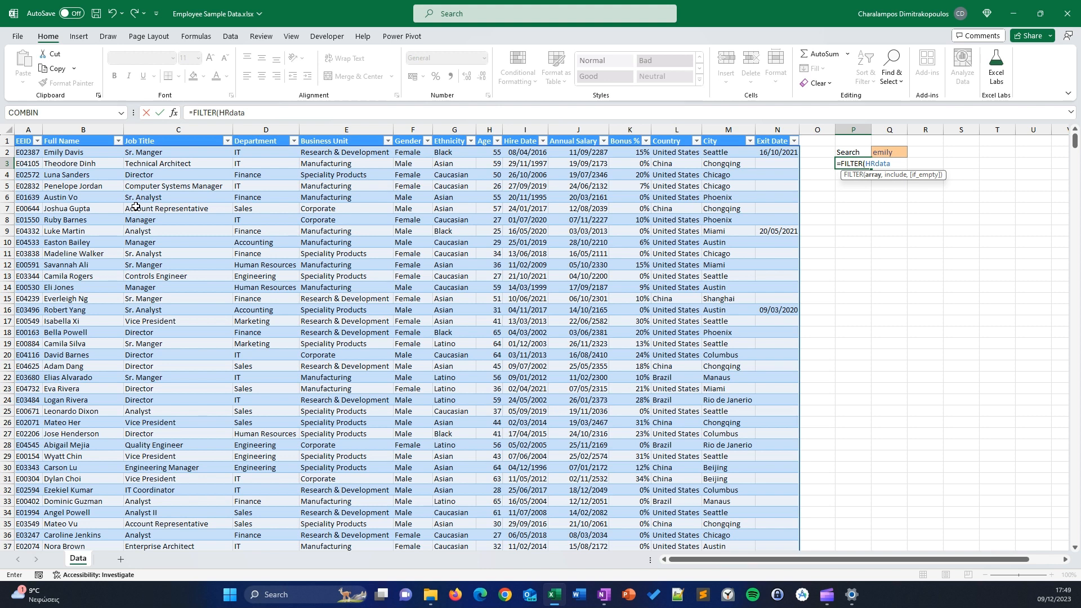
{"action": "type", "text": ","}
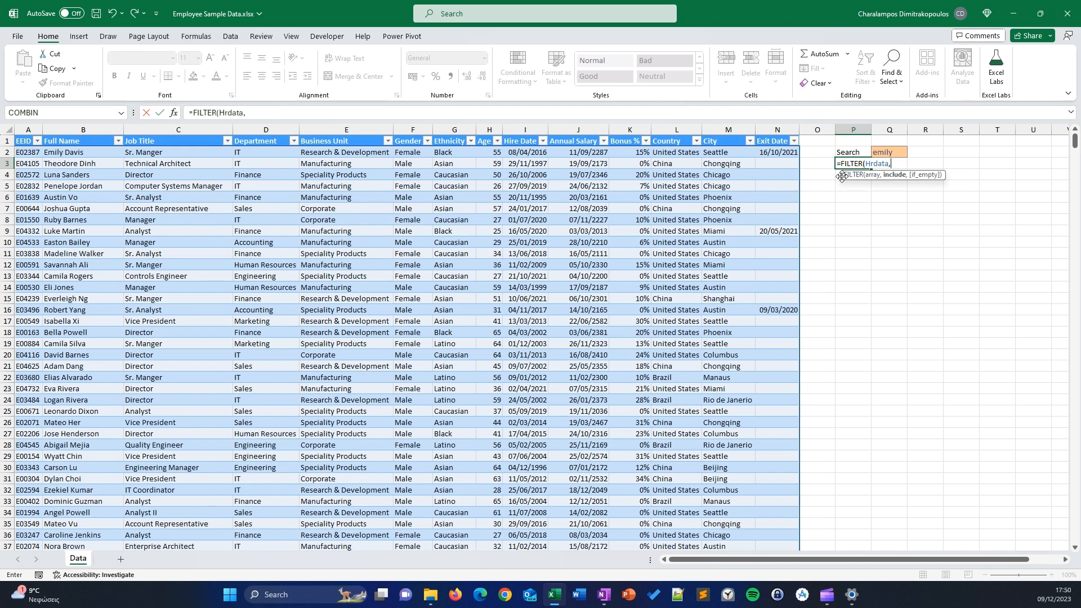
{"action": "left_click_drag", "start_coordinate": [843, 177], "coordinate": [836, 190]}
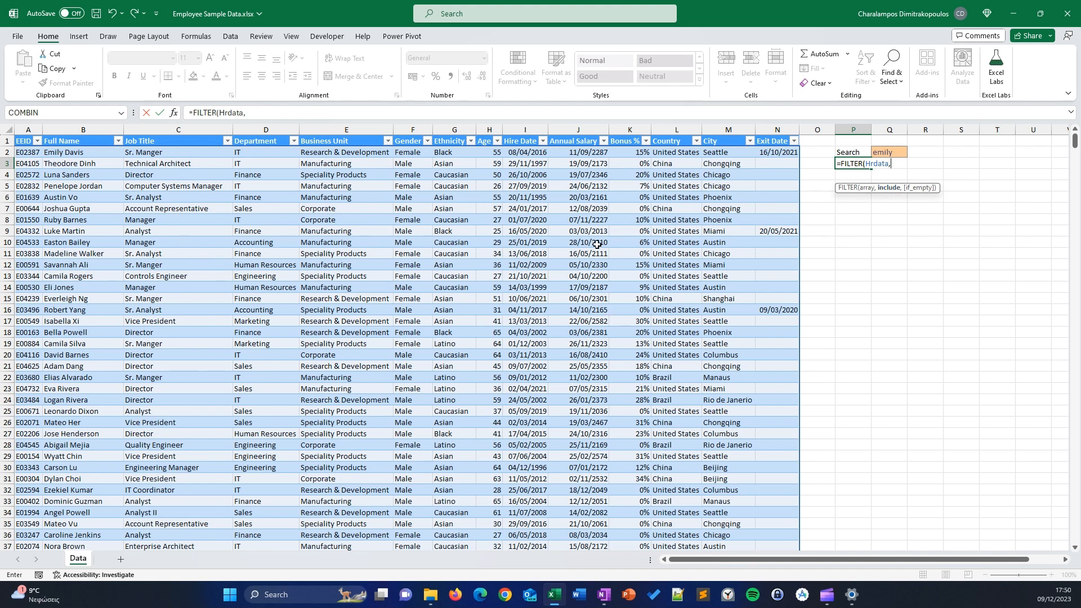
{"action": "left_click", "coordinate": [61, 134]}
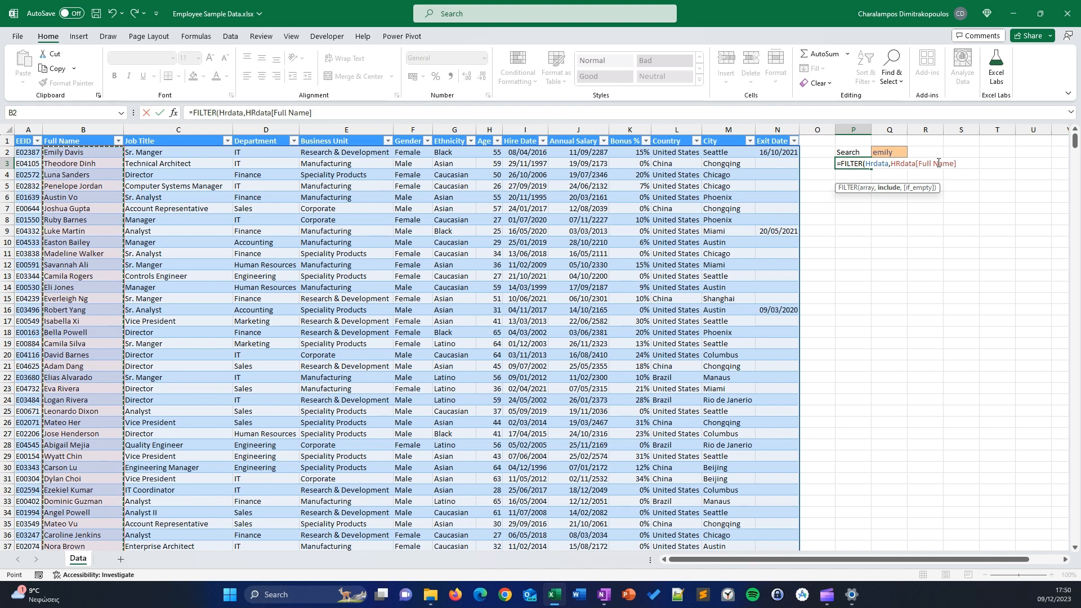
{"action": "left_click_drag", "start_coordinate": [313, 112], "coordinate": [247, 110]}
{"action": "key", "text": "BackSpace"}
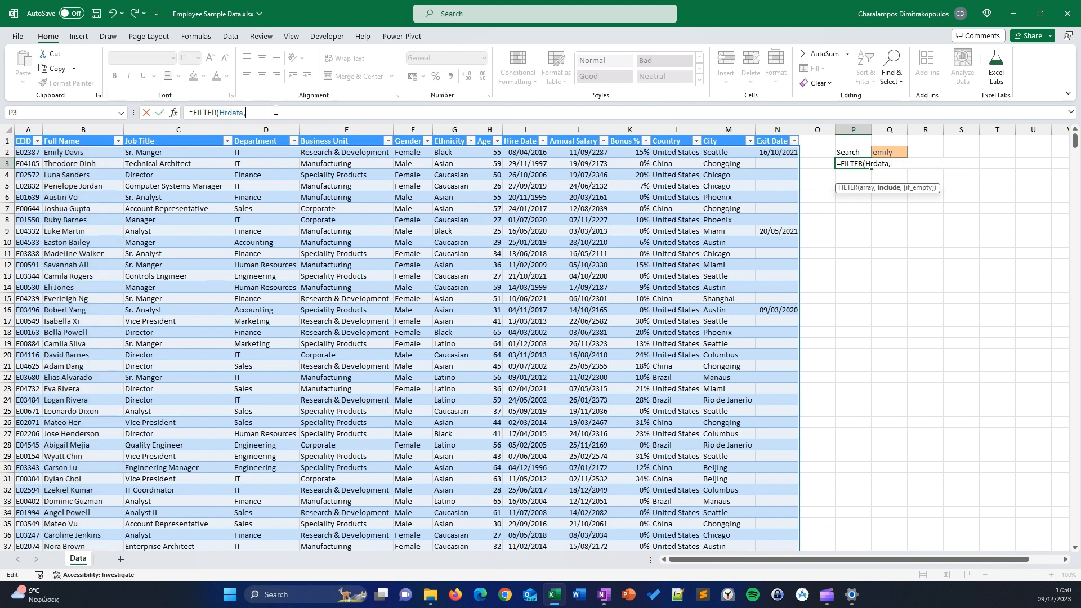
Step: Complete the FILTER formula in P3 with the include condition HRdata[Full Name]=s_fullName
{"action": "type", "text": "hr"}
{"action": "key", "text": "Tab"}
{"action": "type", "text": "["}
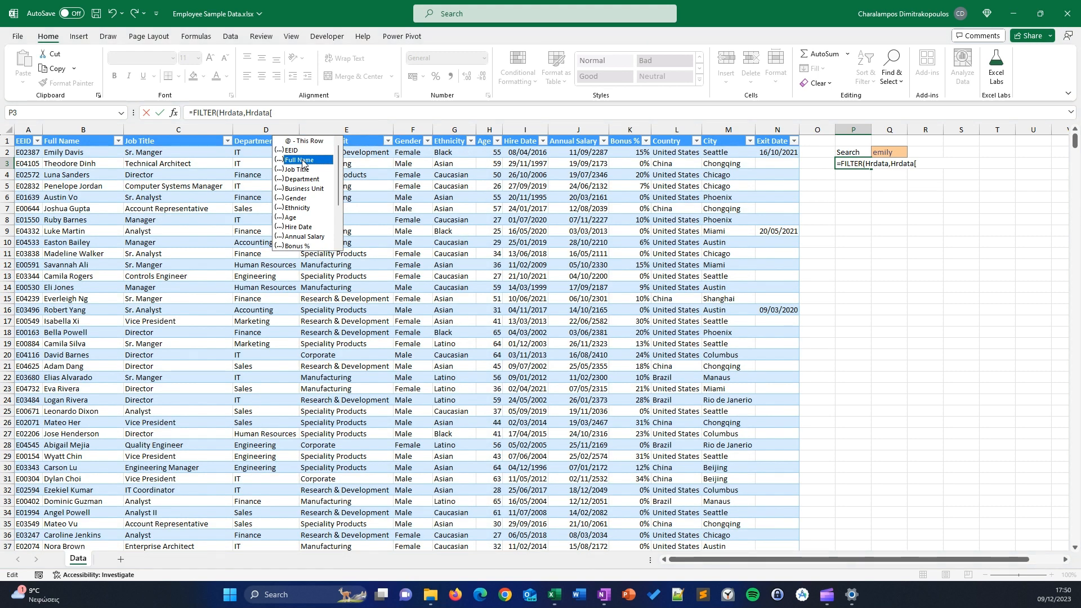
{"action": "double_click", "coordinate": [303, 162]}
{"action": "type", "text": "]="}
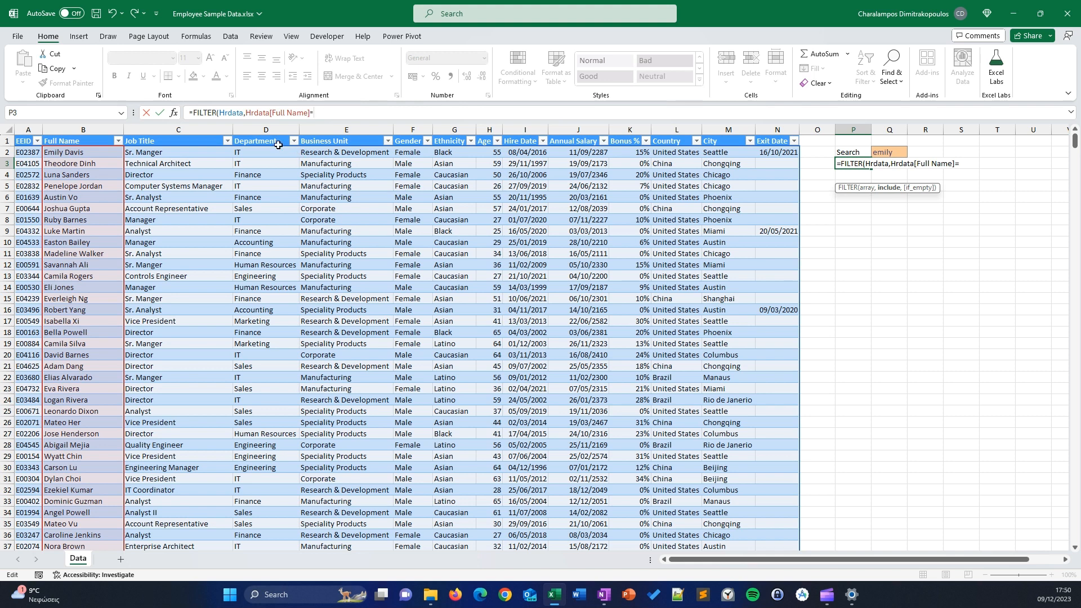
{"action": "left_click", "coordinate": [898, 153]}
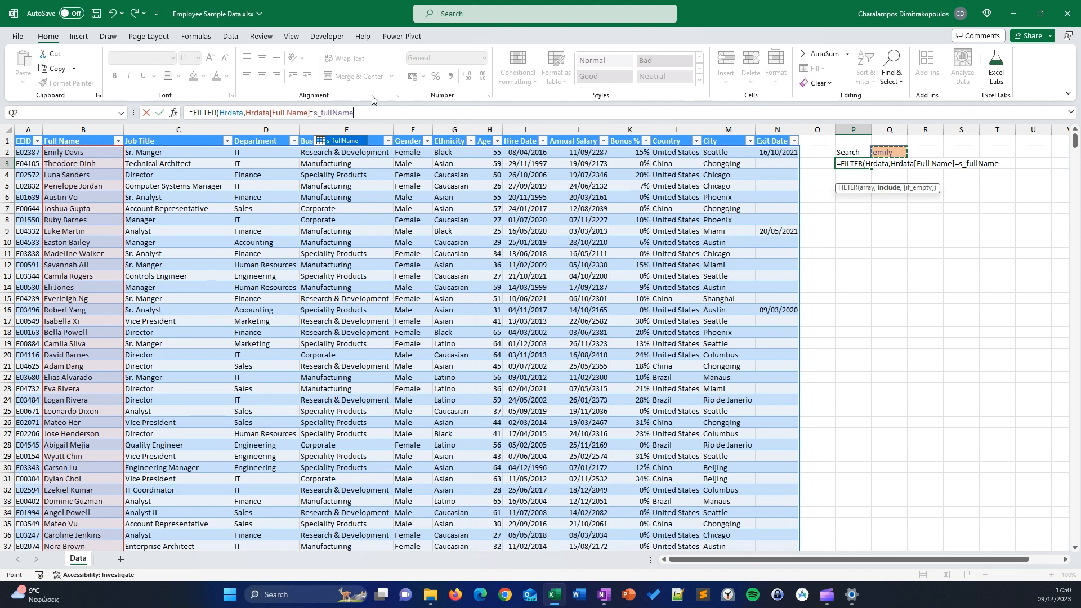
{"action": "type", "text": ")"}
{"action": "key", "text": "ctrl+Return"}
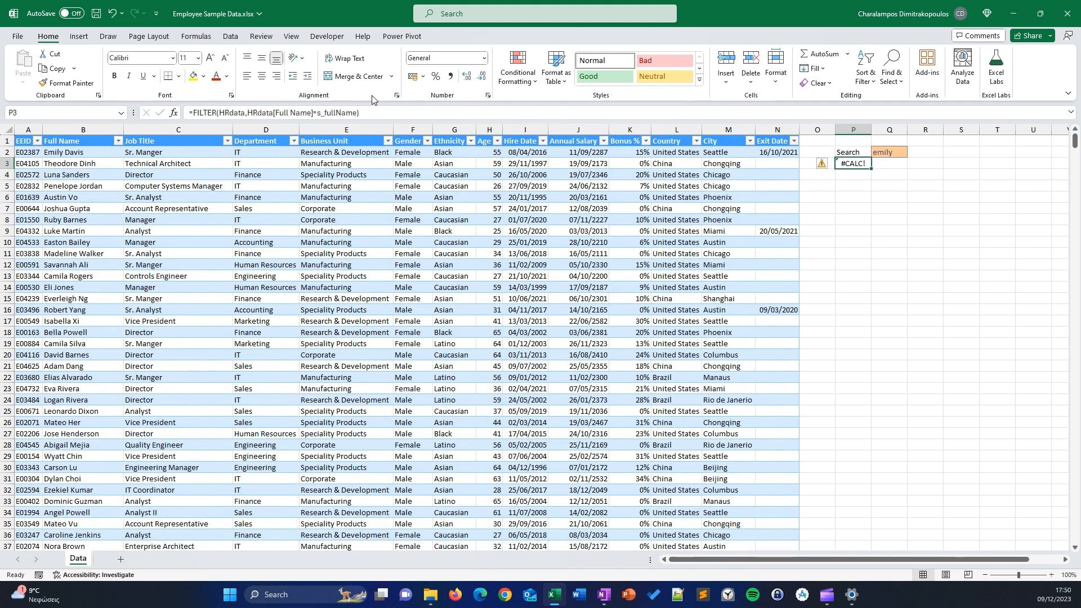
Step: Replace the FILTER condition in P3 with SEARCH(s_fullName,HRdata[Full Name]) and set the if_empty argument to ""
{"action": "left_click", "coordinate": [249, 114]}
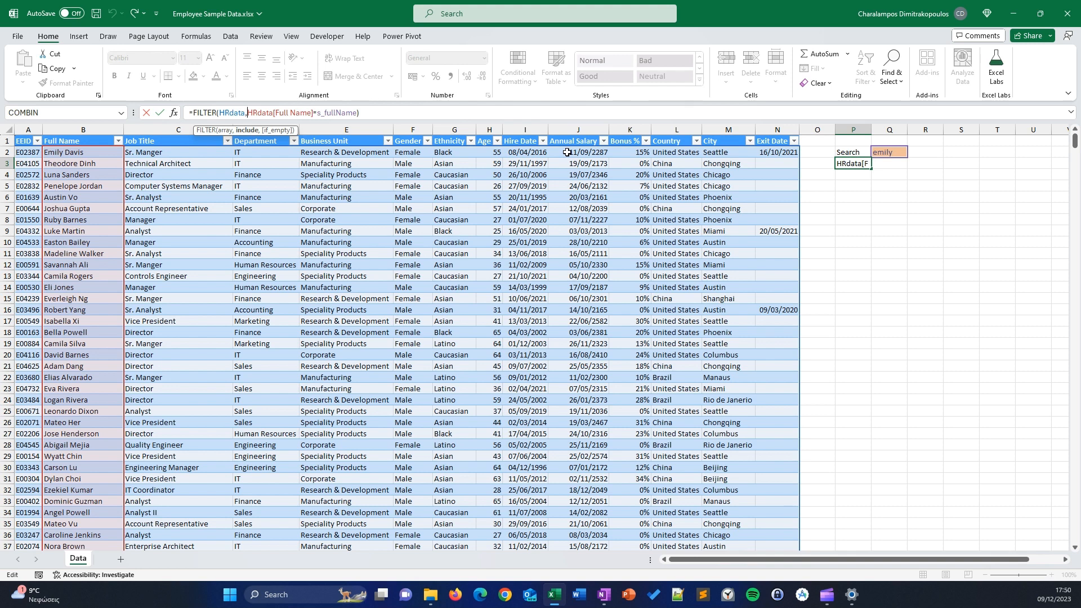
{"action": "type", "text": "se"}
{"action": "key", "text": "Tab"}
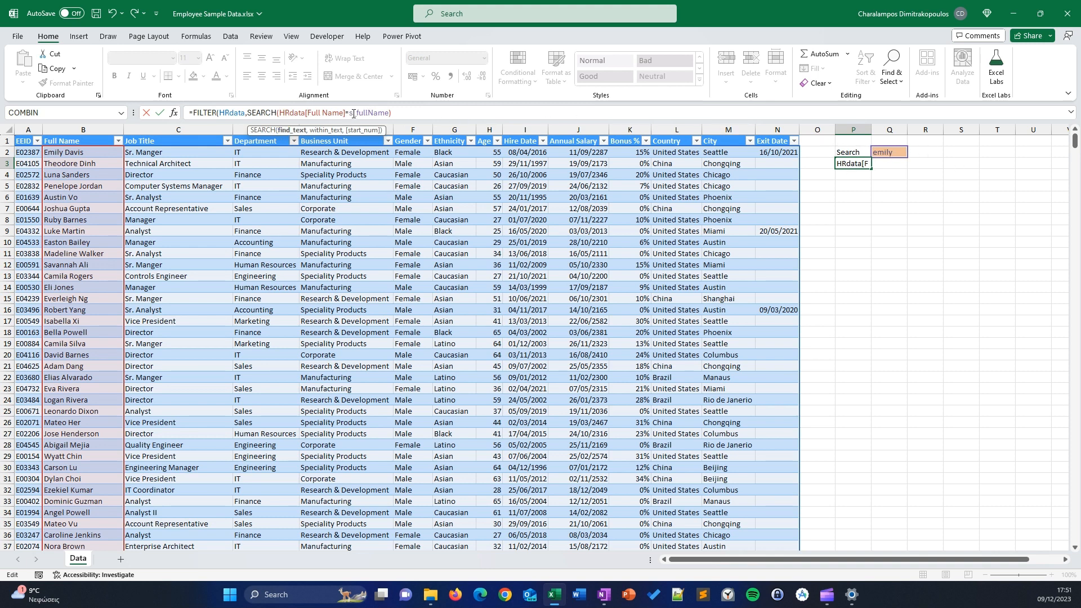
{"action": "left_click_drag", "start_coordinate": [390, 113], "coordinate": [283, 111]}
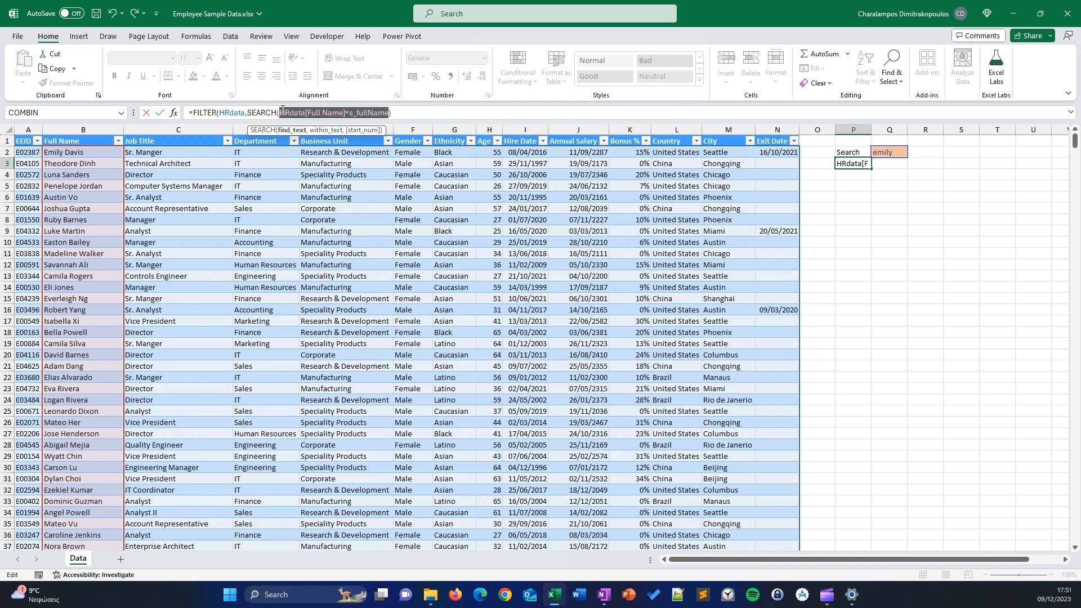
{"action": "key", "text": "BackSpace"}
{"action": "type", "text": "s"}
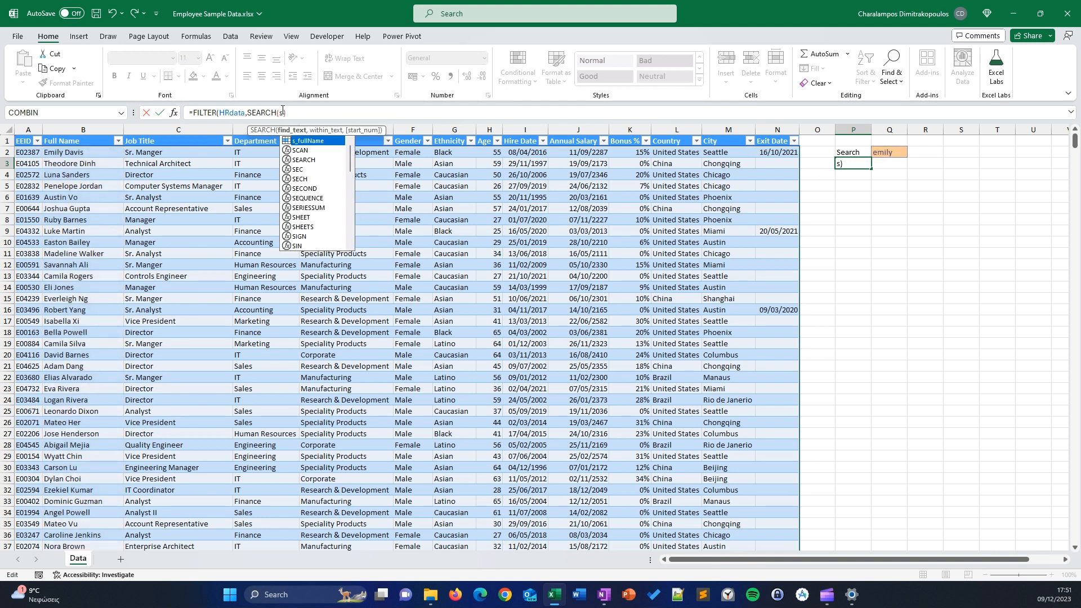
{"action": "key", "text": "Tab"}
{"action": "type", "text": ","}
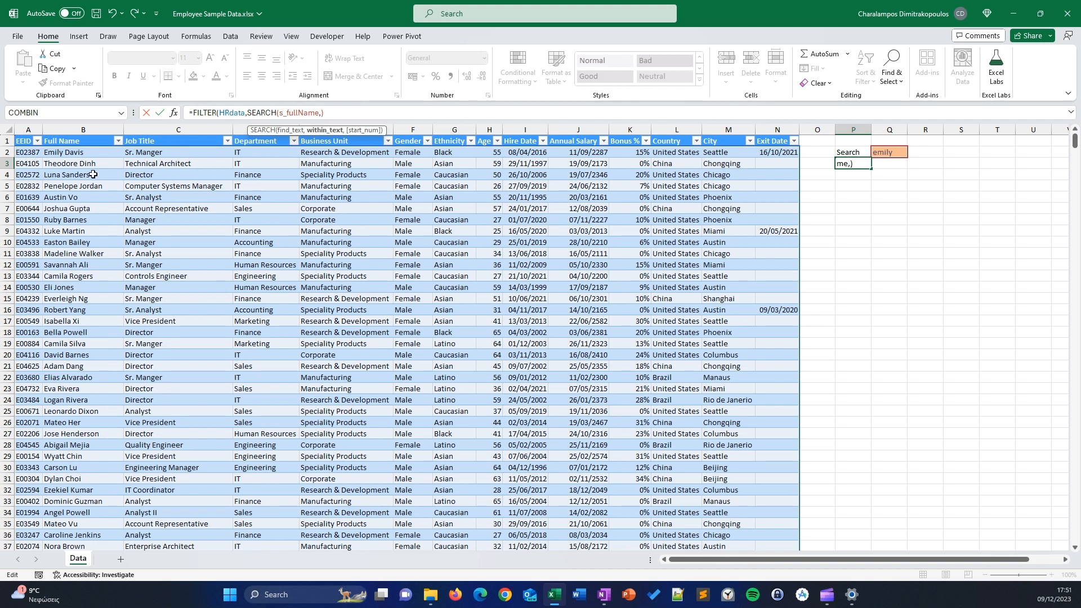
{"action": "left_click", "coordinate": [68, 134]}
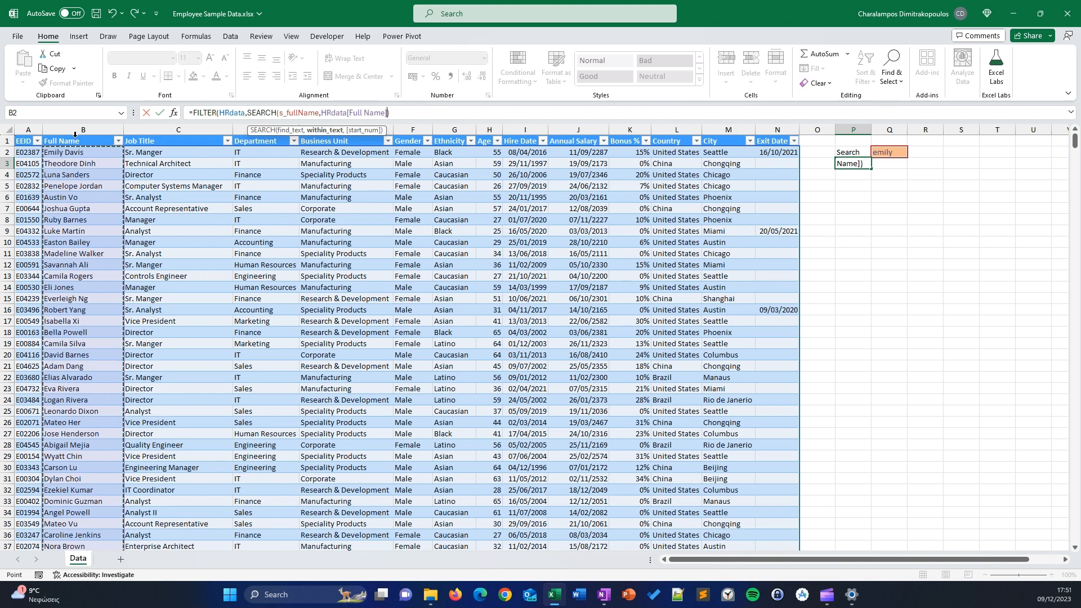
{"action": "type", "text": ")"}
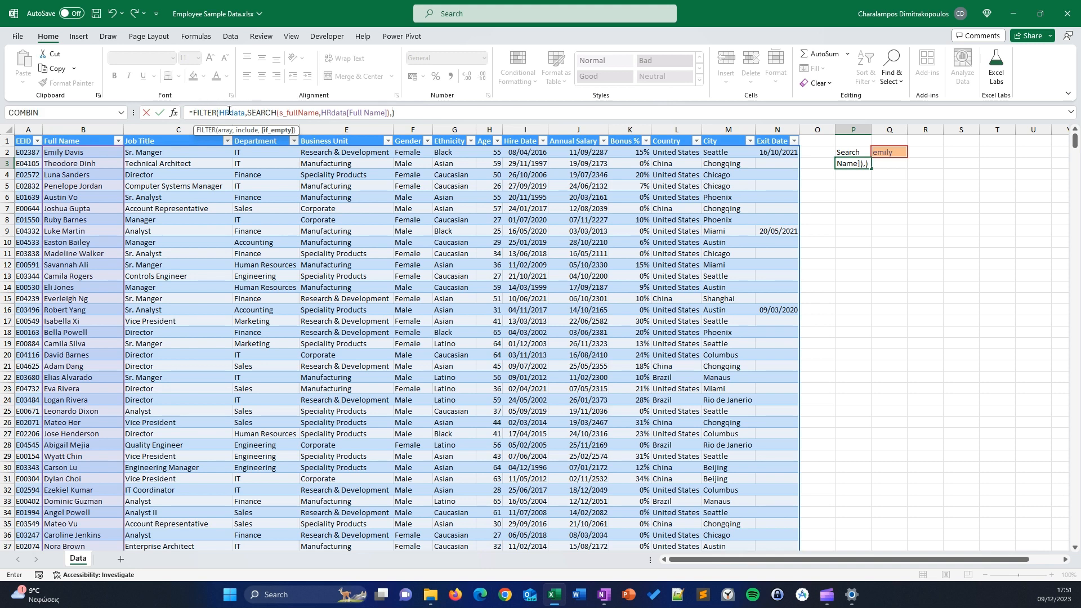
{"action": "type", "text": "\"\""}
{"action": "key", "text": "Return"}
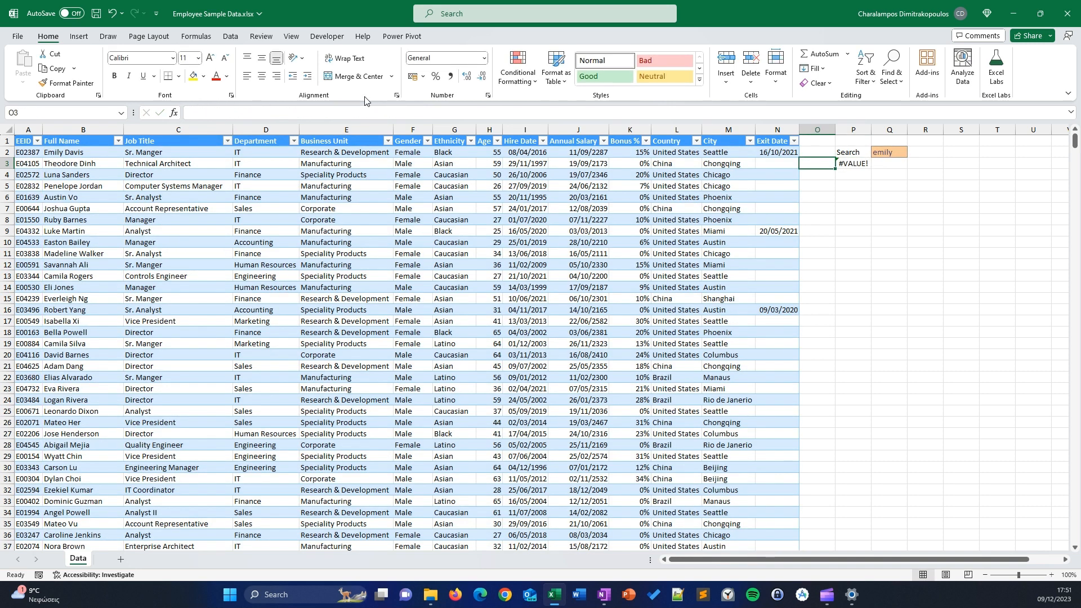
Step: Preview the array that the SEARCH part of the P3 formula returns
{"action": "key", "text": "Up"}
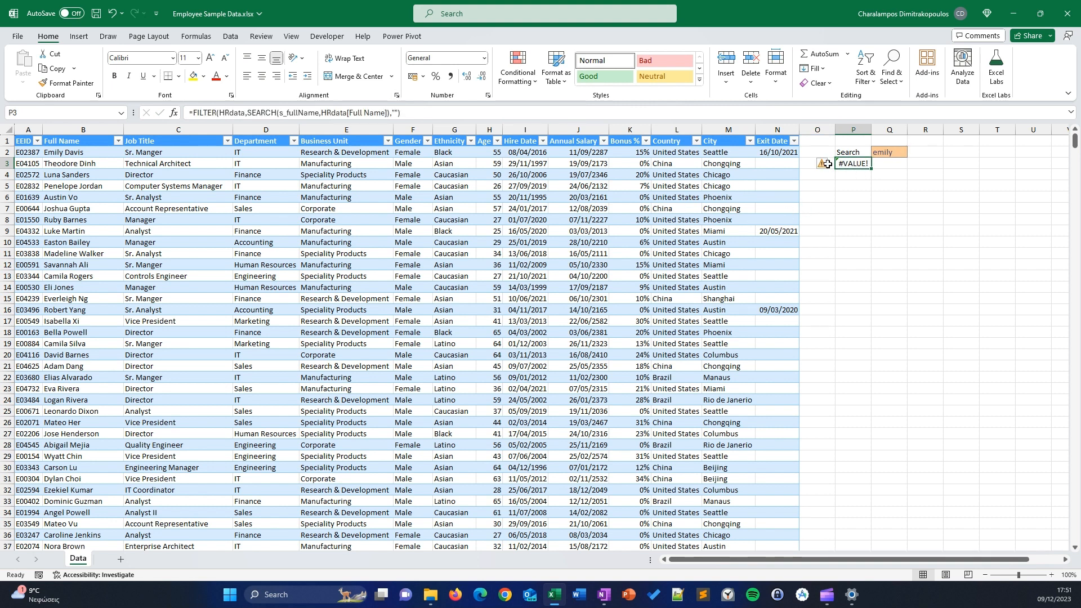
{"action": "left_click", "coordinate": [265, 113]}
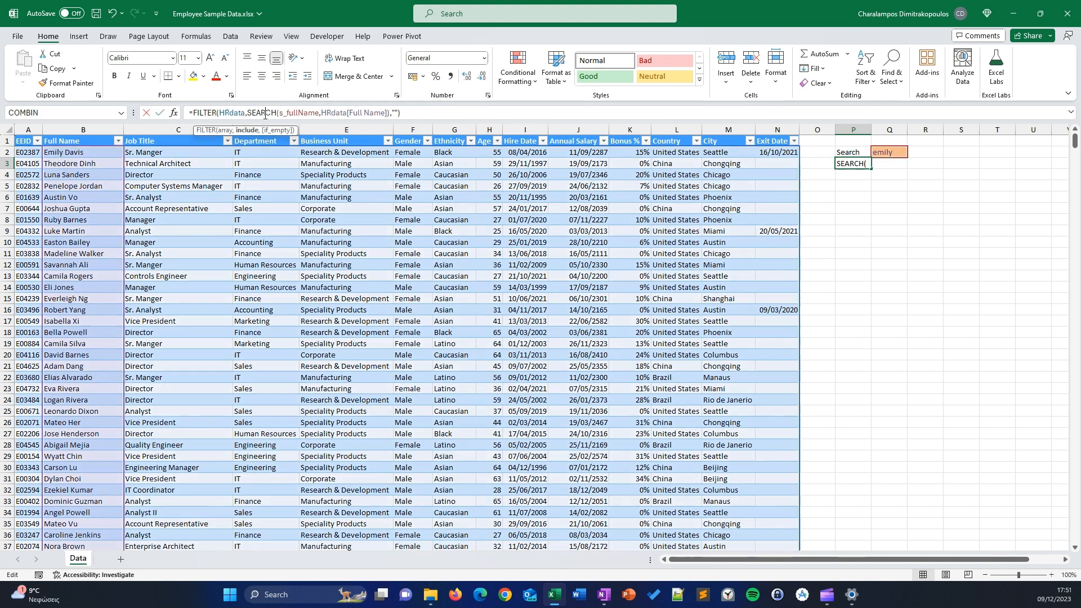
{"action": "left_click_drag", "start_coordinate": [249, 113], "coordinate": [393, 114]}
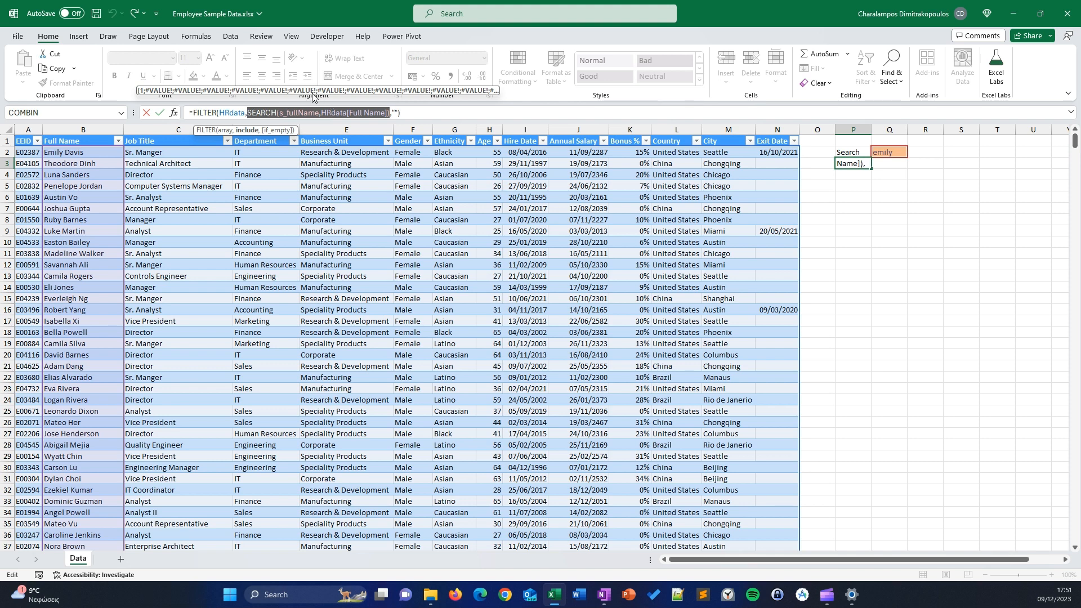
Step: Wrap the SEARCH part of the P3 FILTER formula in ISNUMBER and commit the formula
{"action": "left_click", "coordinate": [247, 113]}
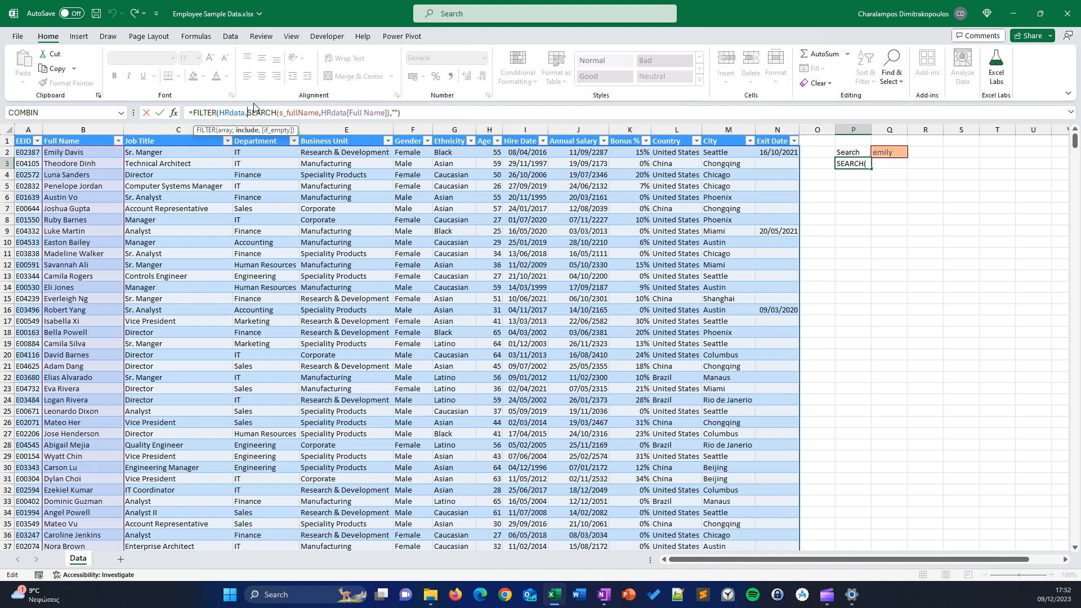
{"action": "type", "text": "is"}
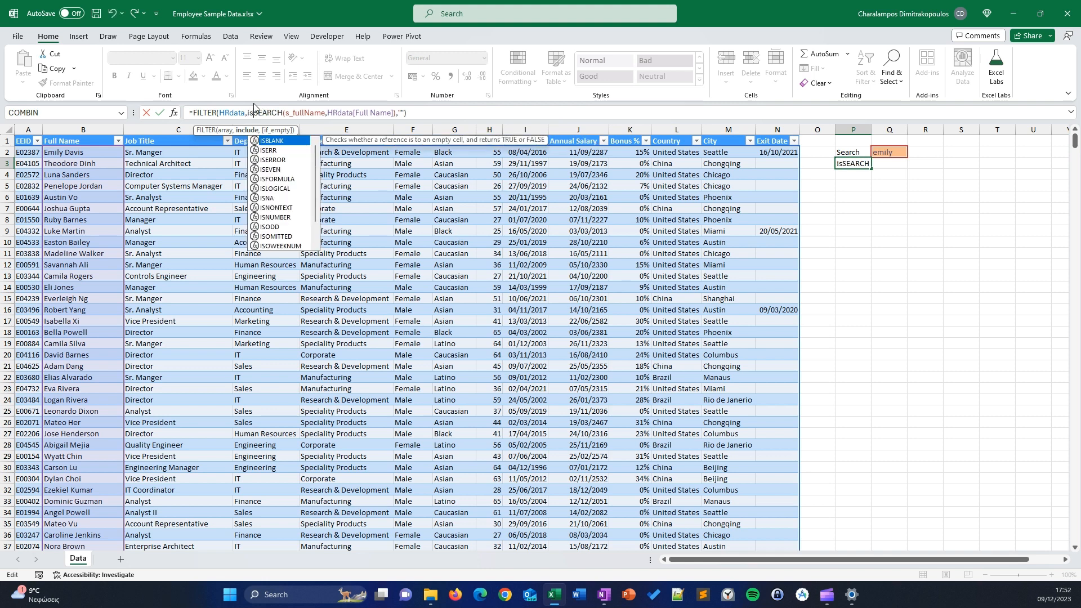
{"action": "key", "text": "Down"}
{"action": "key", "text": "Down"}
{"action": "key", "text": "Down"}
{"action": "key", "text": "Down"}
{"action": "key", "text": "Down"}
{"action": "key", "text": "Down"}
{"action": "key", "text": "Down"}
{"action": "key", "text": "Tab"}
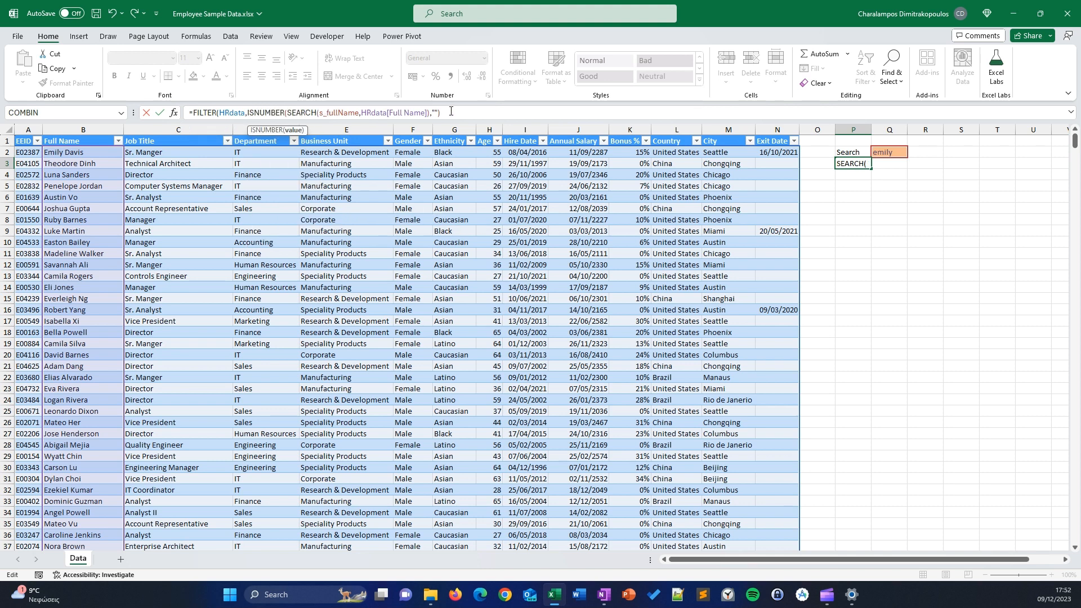
{"action": "left_click", "coordinate": [430, 113]}
{"action": "type", "text": ")"}
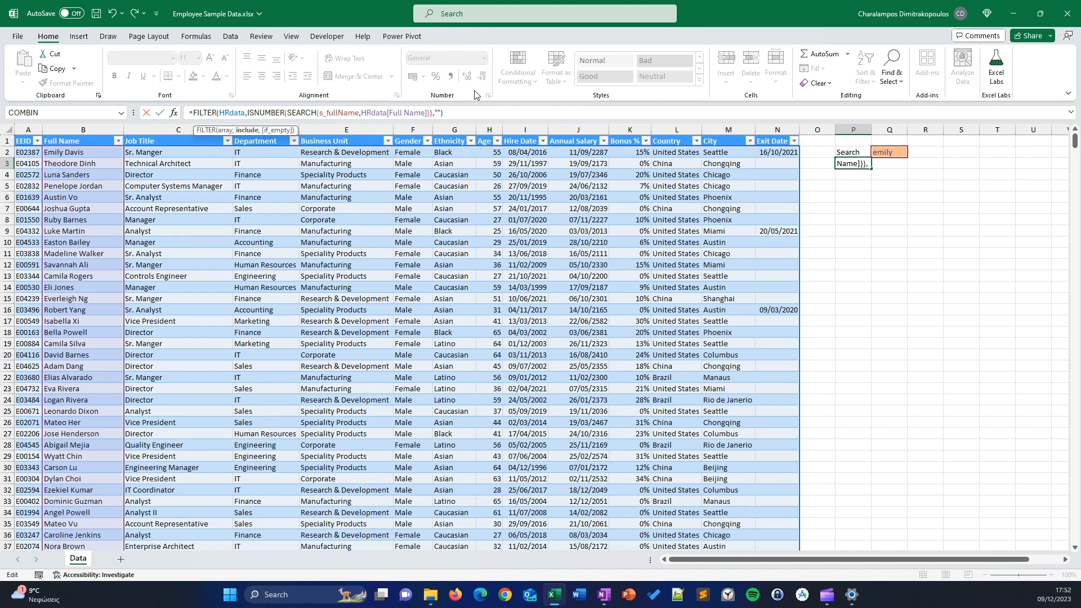
{"action": "key", "text": "Return"}
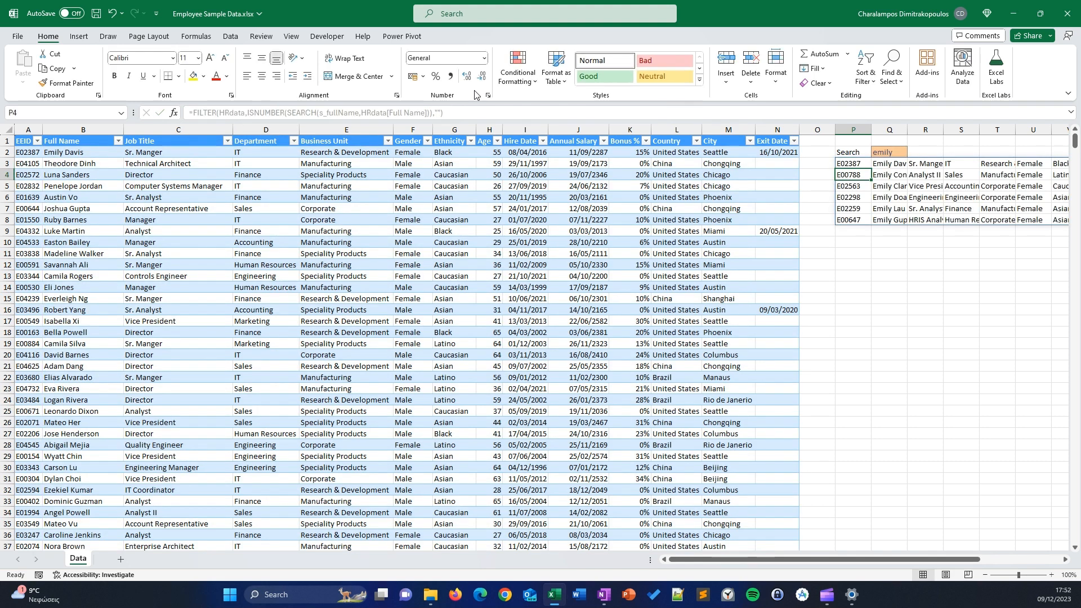
Step: Move the spilled FILTER results down one row so that they start in P4
{"action": "left_click", "coordinate": [890, 153]}
{"action": "scroll", "coordinate": [1030, 227], "scroll_direction": "right", "scroll_amount": 1}
{"action": "scroll", "coordinate": [1002, 227], "scroll_direction": "right", "scroll_amount": 5}
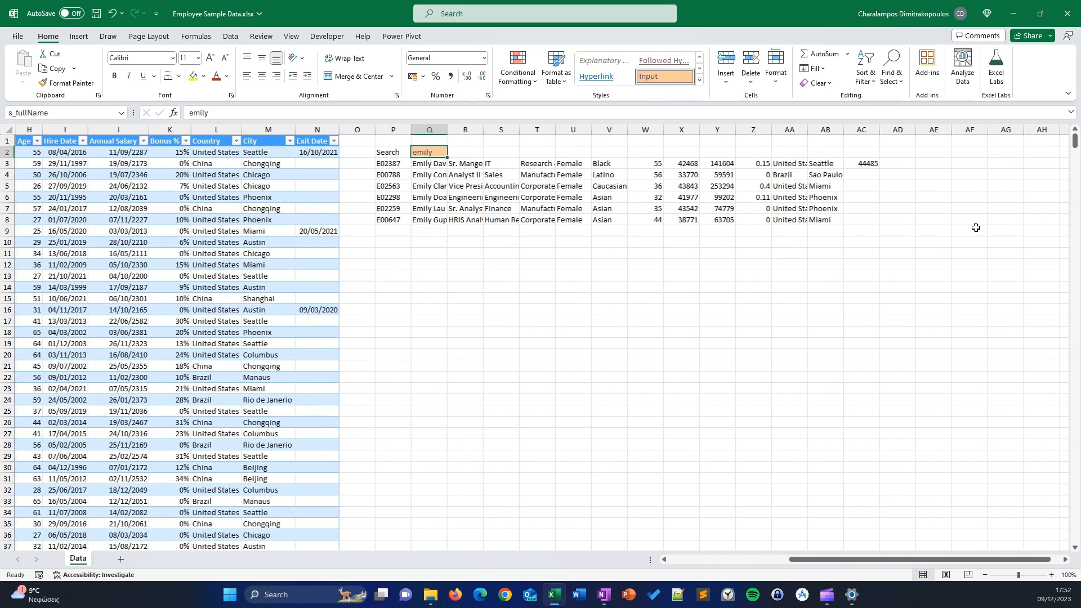
{"action": "left_click", "coordinate": [617, 197]}
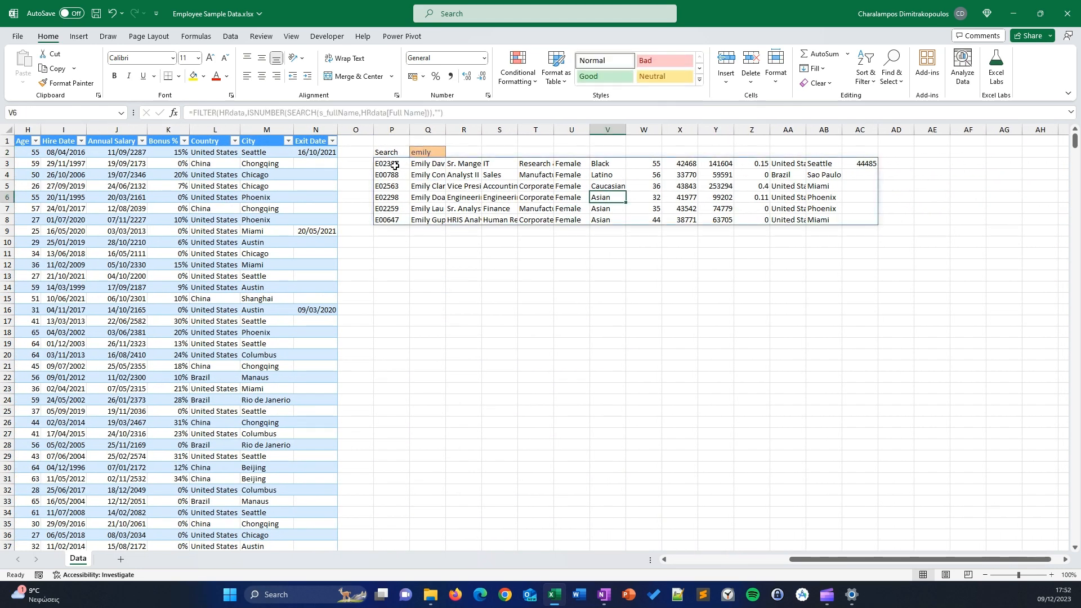
{"action": "left_click_drag", "start_coordinate": [390, 166], "coordinate": [875, 223]}
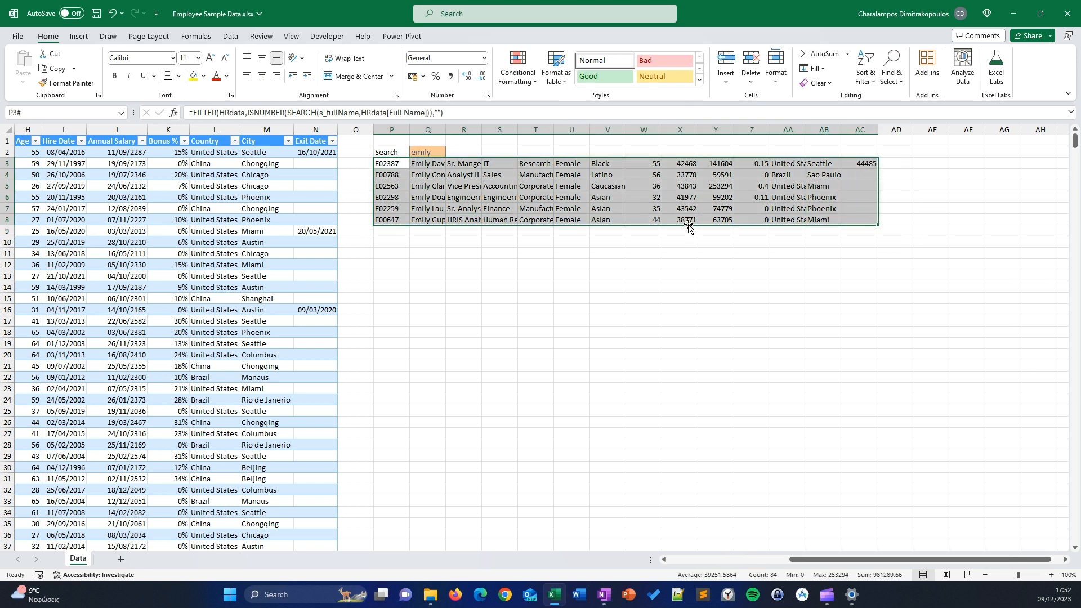
{"action": "left_click_drag", "start_coordinate": [688, 227], "coordinate": [688, 237]}
Step: Copy the HRdata header row from EEID to Exit Date into row 3 above the results, starting at P3
{"action": "scroll", "coordinate": [292, 231], "scroll_direction": "left", "scroll_amount": 3}
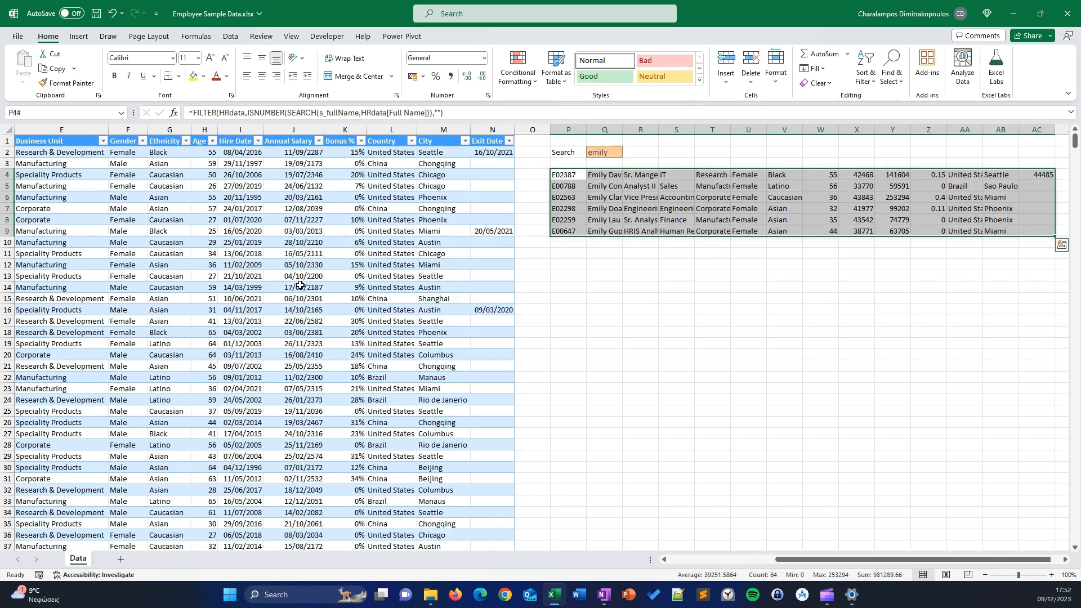
{"action": "scroll", "coordinate": [300, 286], "scroll_direction": "left", "scroll_amount": 4}
{"action": "left_click", "coordinate": [121, 232]}
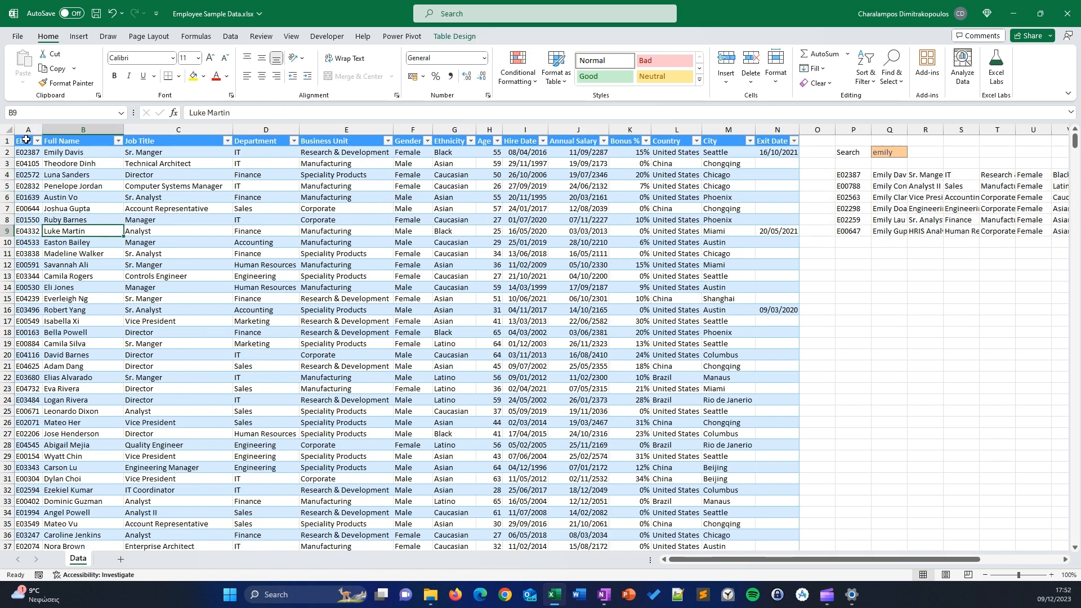
{"action": "left_click_drag", "start_coordinate": [26, 140], "coordinate": [767, 133]}
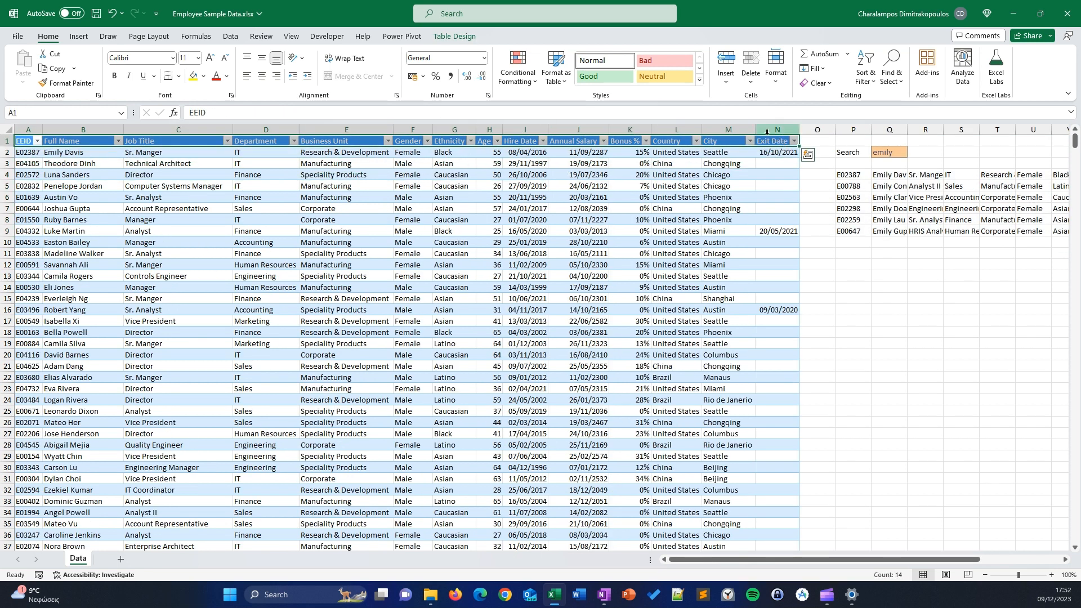
{"action": "key", "text": "ctrl+c"}
{"action": "left_click", "coordinate": [854, 163]}
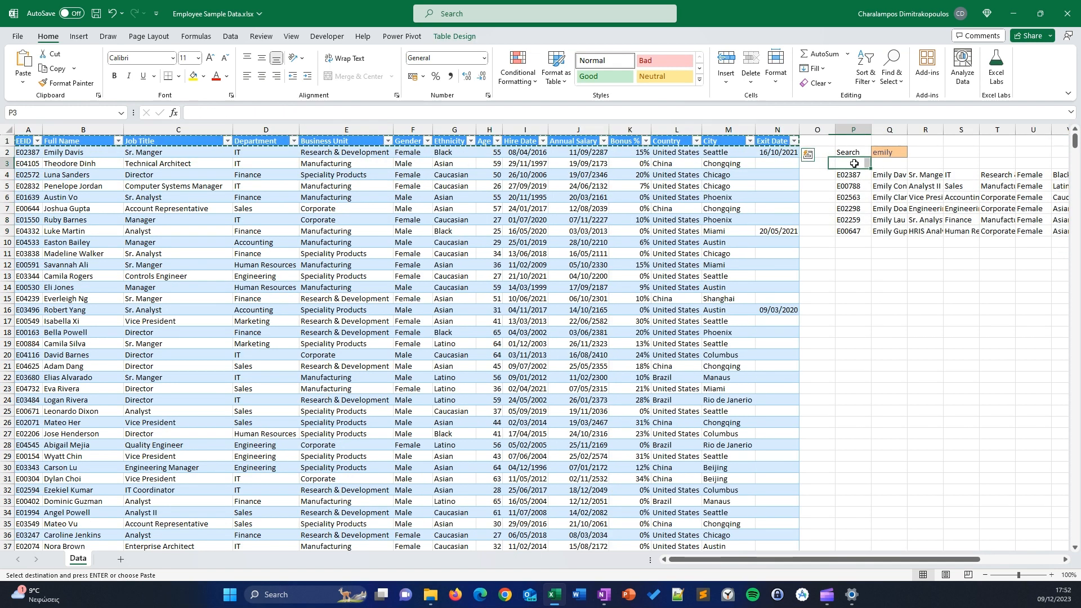
{"action": "key", "text": "ctrl+v"}
{"action": "key", "text": "ctrl"}
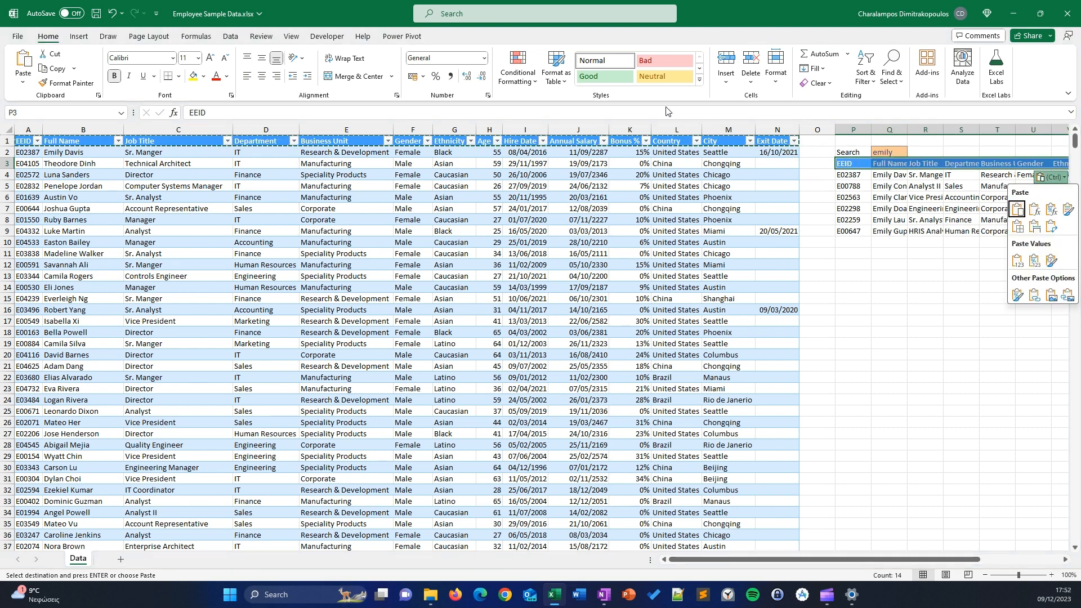
Step: Apply the Accent2 cell style to the pasted header row above the results
{"action": "left_click", "coordinate": [699, 79]}
{"action": "left_click", "coordinate": [660, 252]}
{"action": "left_click", "coordinate": [970, 259]}
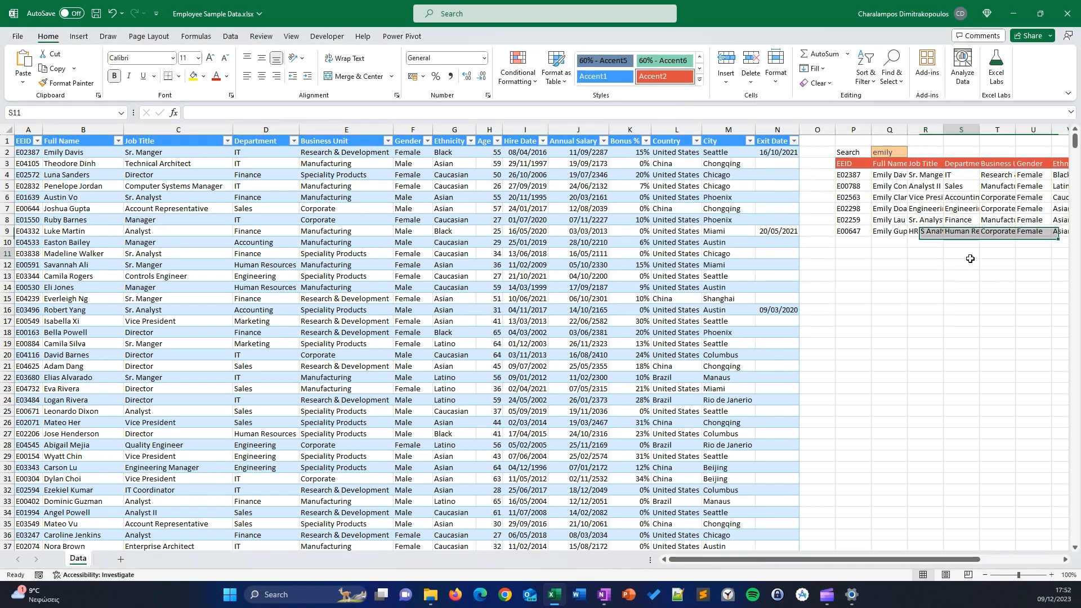
Step: Autofit the column widths to the spilled FILTER results only
{"action": "scroll", "coordinate": [970, 258], "scroll_direction": "right", "scroll_amount": 3}
{"action": "left_click", "coordinate": [618, 216]}
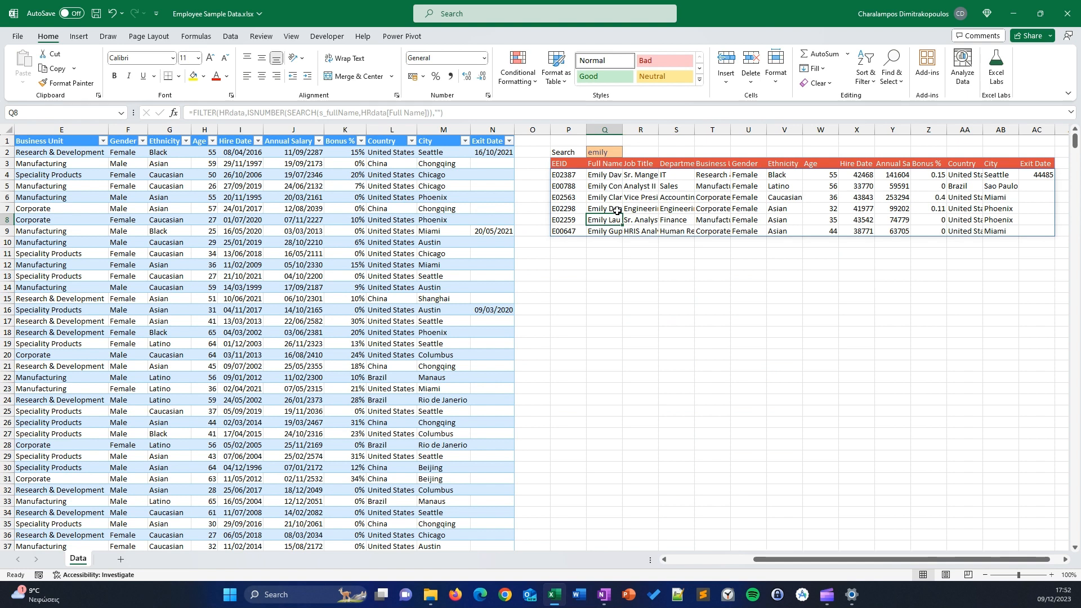
{"action": "key", "text": "ctrl+a"}
{"action": "key", "text": "alt+h"}
{"action": "key", "text": "o"}
{"action": "key", "text": "i"}
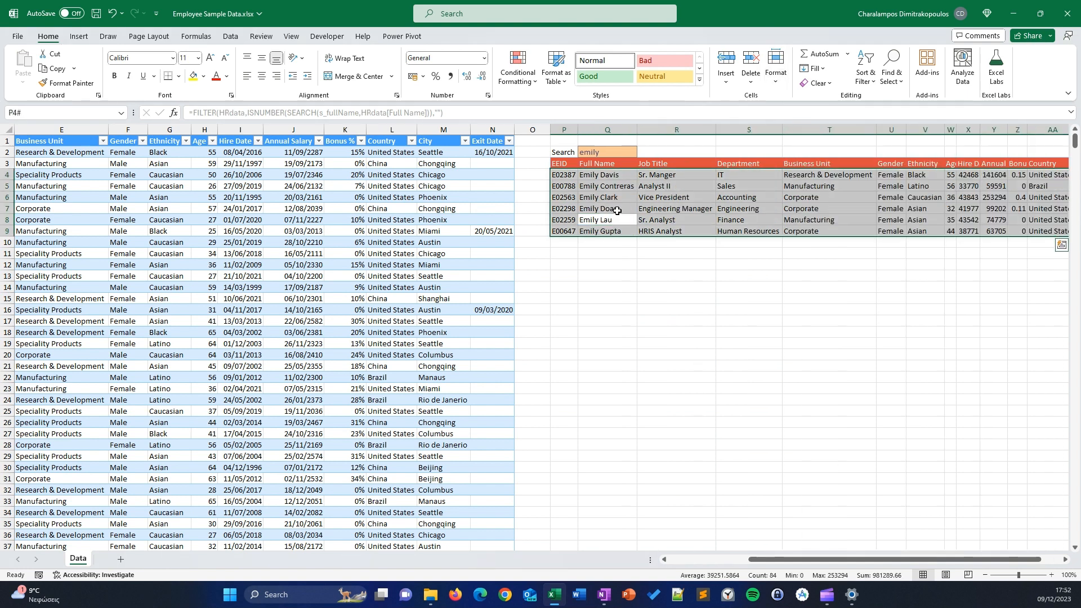
{"action": "scroll", "coordinate": [697, 277], "scroll_direction": "right", "scroll_amount": 3}
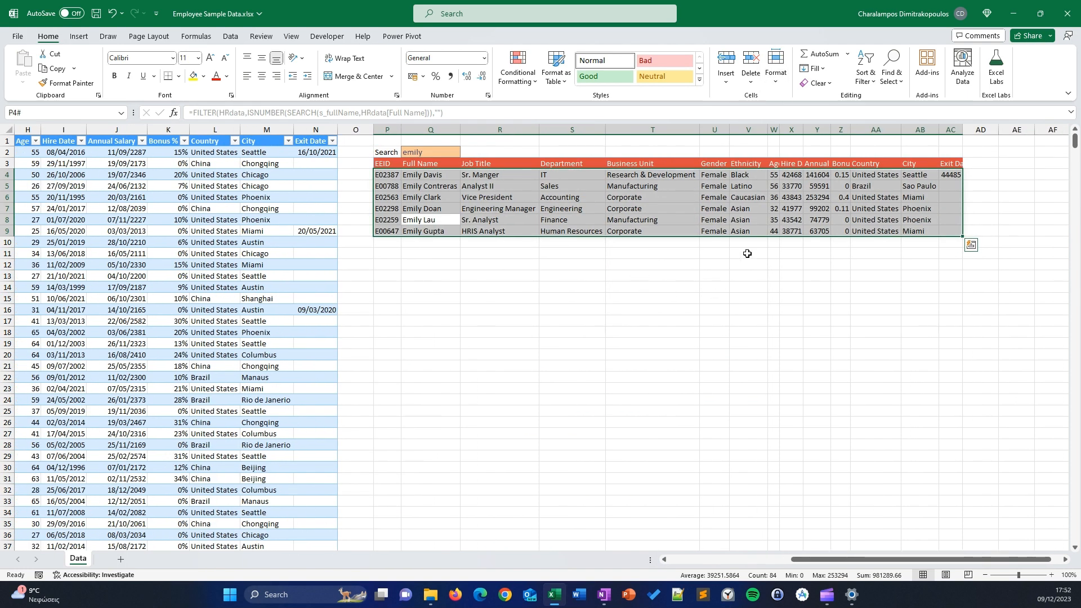
Step: Autofit the columns of P3:AC9 to fit the pasted headers together with the FILTER results
{"action": "left_click", "coordinate": [857, 297]}
{"action": "double_click", "coordinate": [779, 129]}
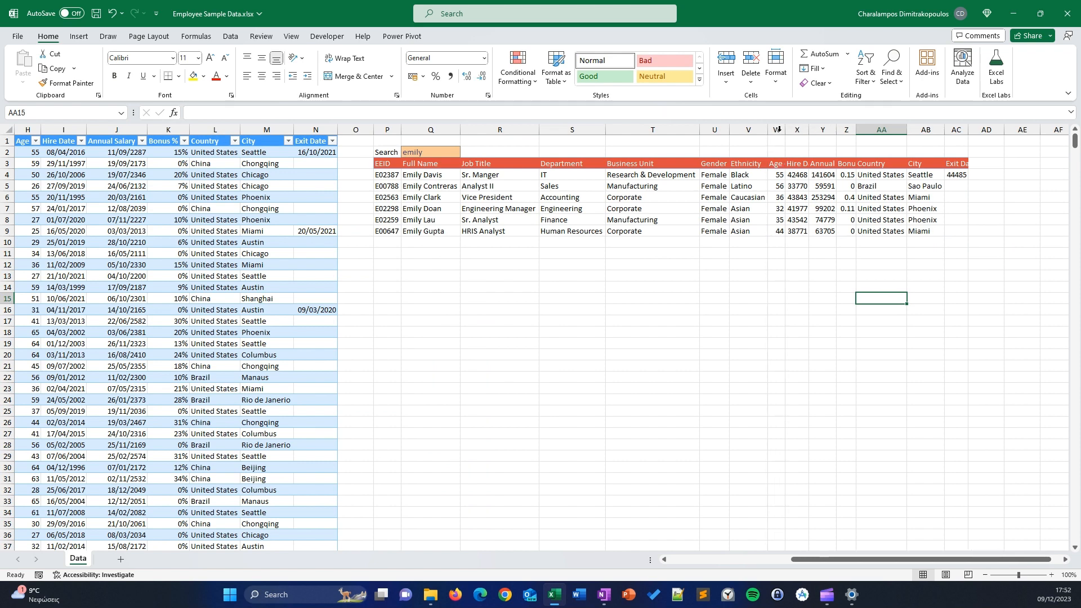
{"action": "left_click", "coordinate": [804, 125]}
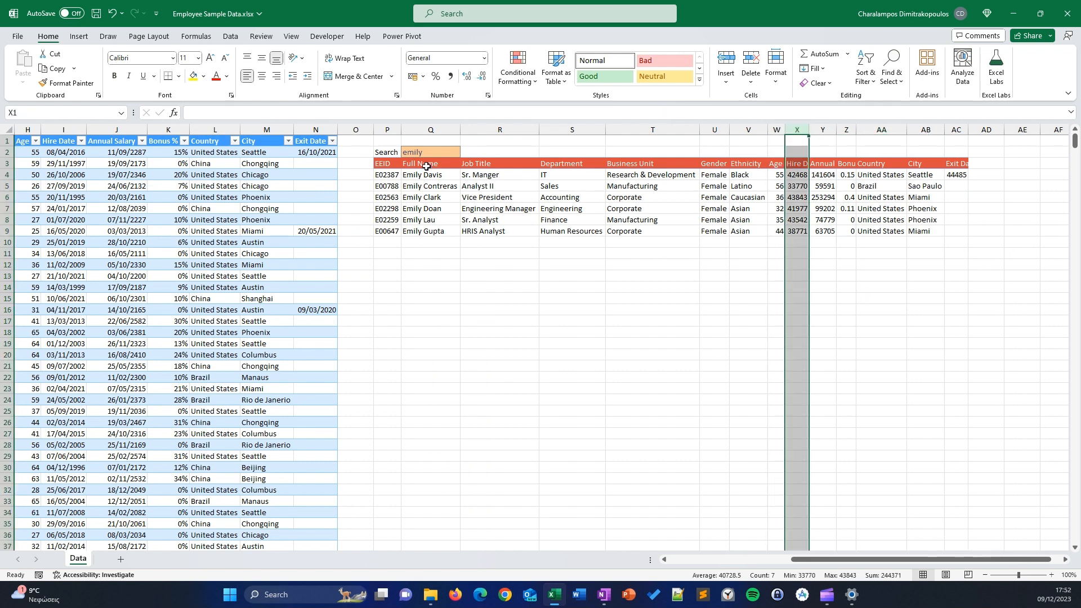
{"action": "left_click", "coordinate": [797, 164]}
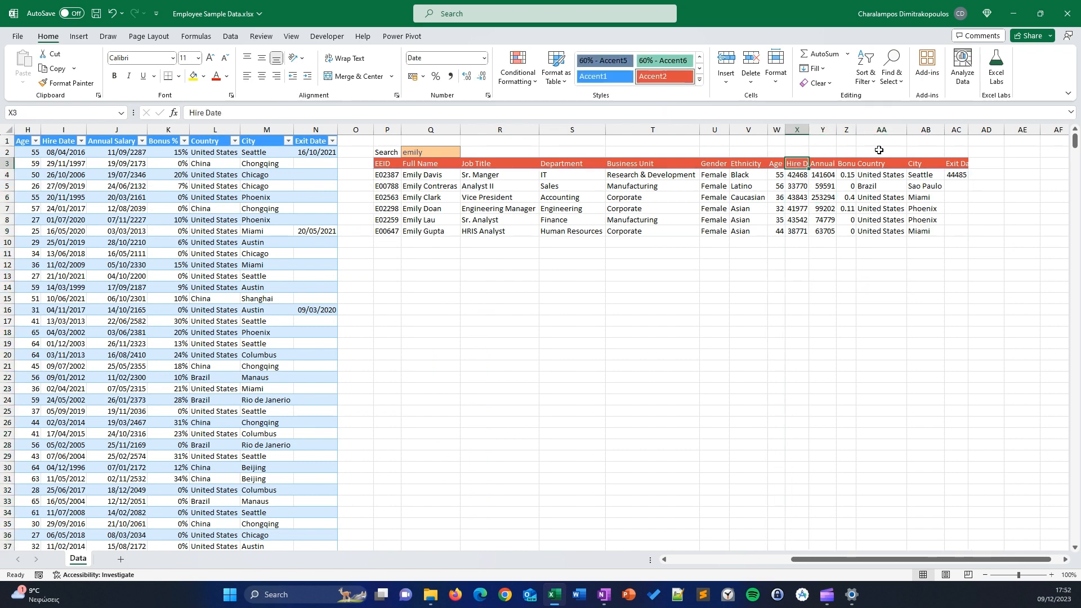
{"action": "left_click", "coordinate": [638, 211]}
{"action": "key", "text": "ctrl+a"}
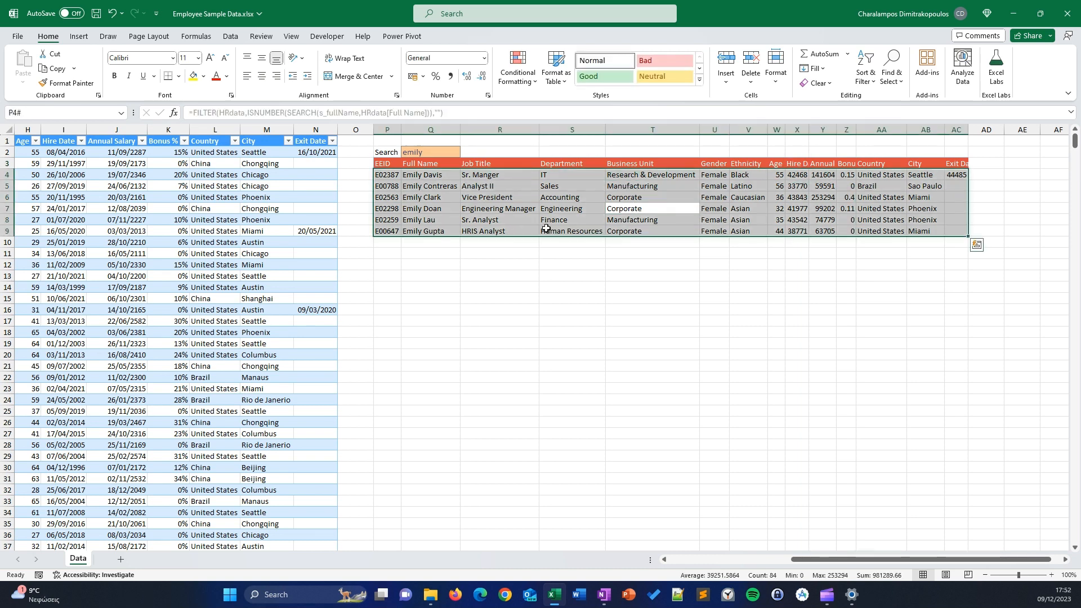
{"action": "left_click_drag", "start_coordinate": [383, 163], "coordinate": [955, 227]}
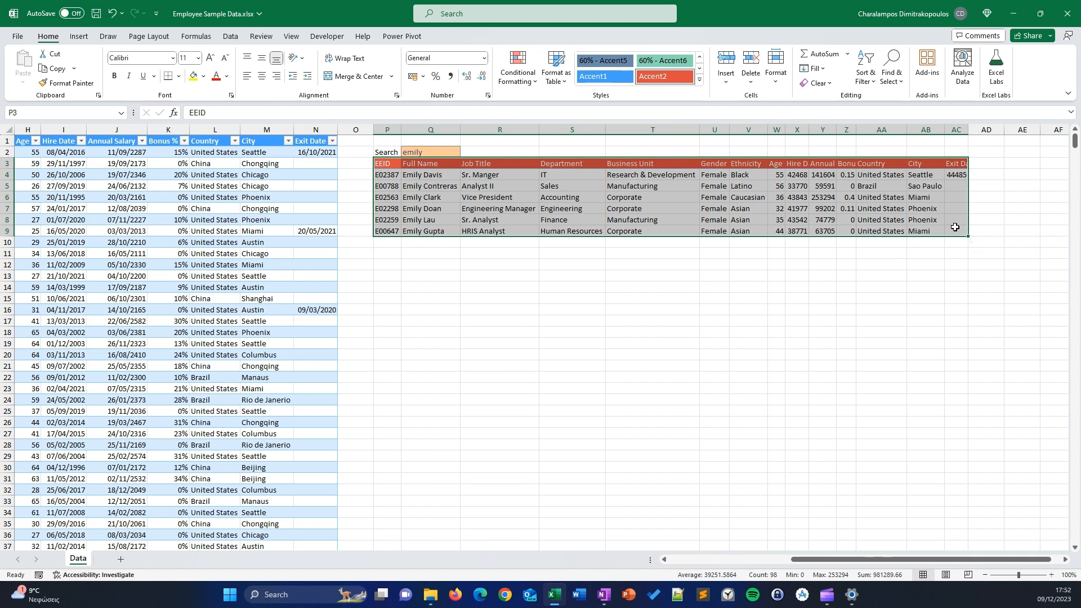
{"action": "key", "text": "alt+h"}
{"action": "key", "text": "o"}
{"action": "key", "text": "i"}
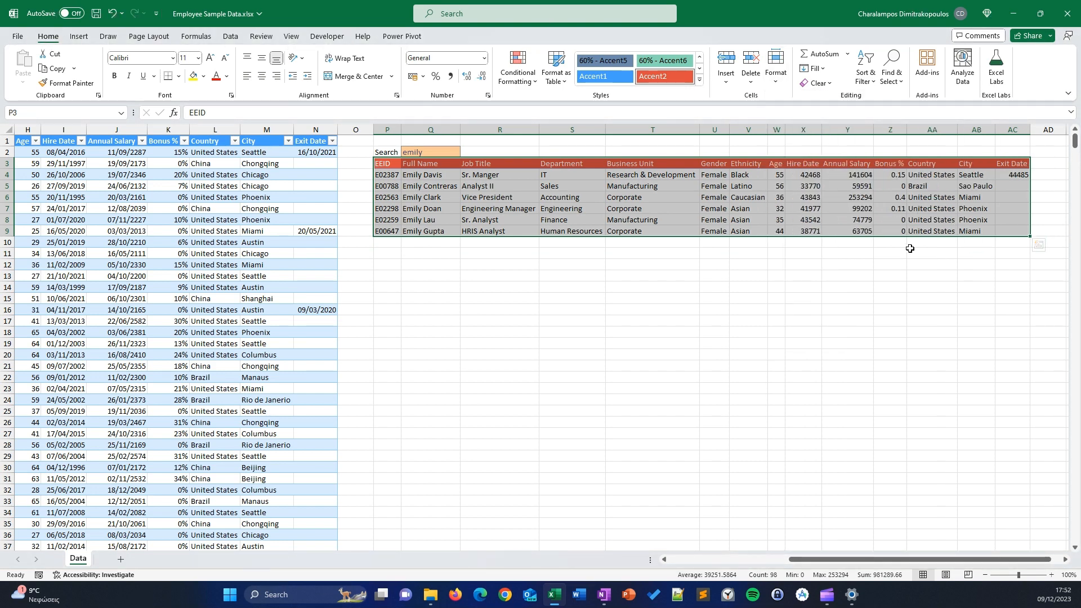
Step: Format the Hire Date and Exit Date result columns, X and AC, as short dates
{"action": "left_click", "coordinate": [910, 230]}
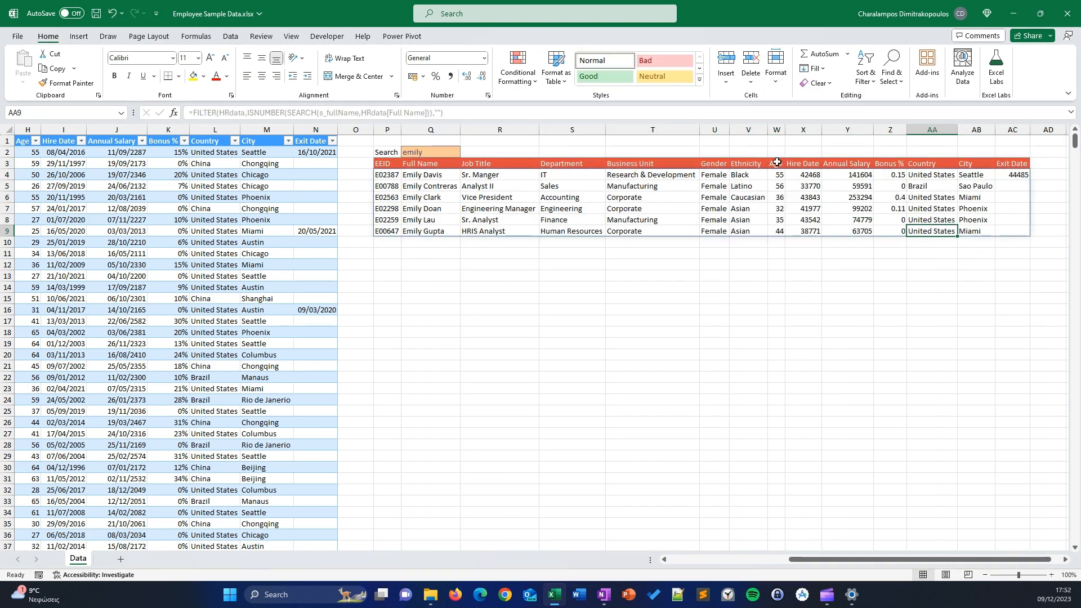
{"action": "left_click", "coordinate": [839, 187]}
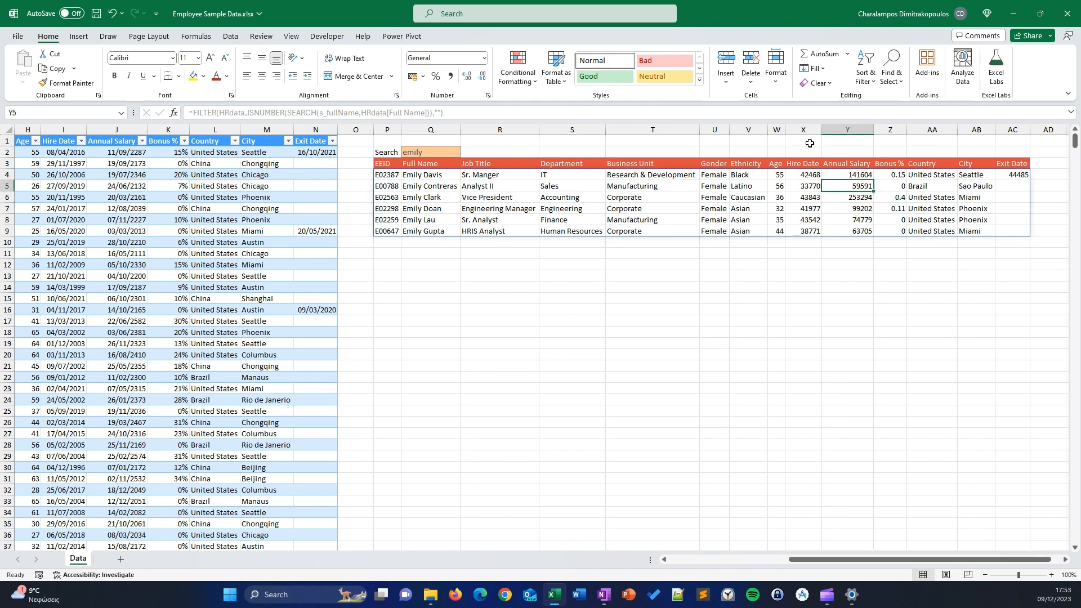
{"action": "left_click", "coordinate": [804, 129]}
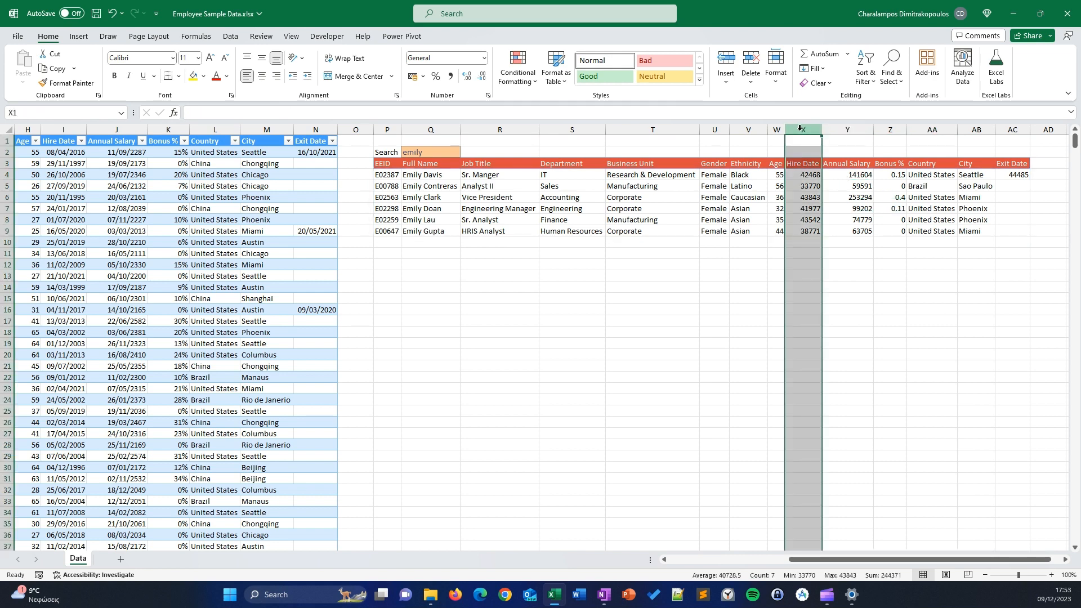
{"action": "left_click", "coordinate": [1013, 129], "text": "ctrl"}
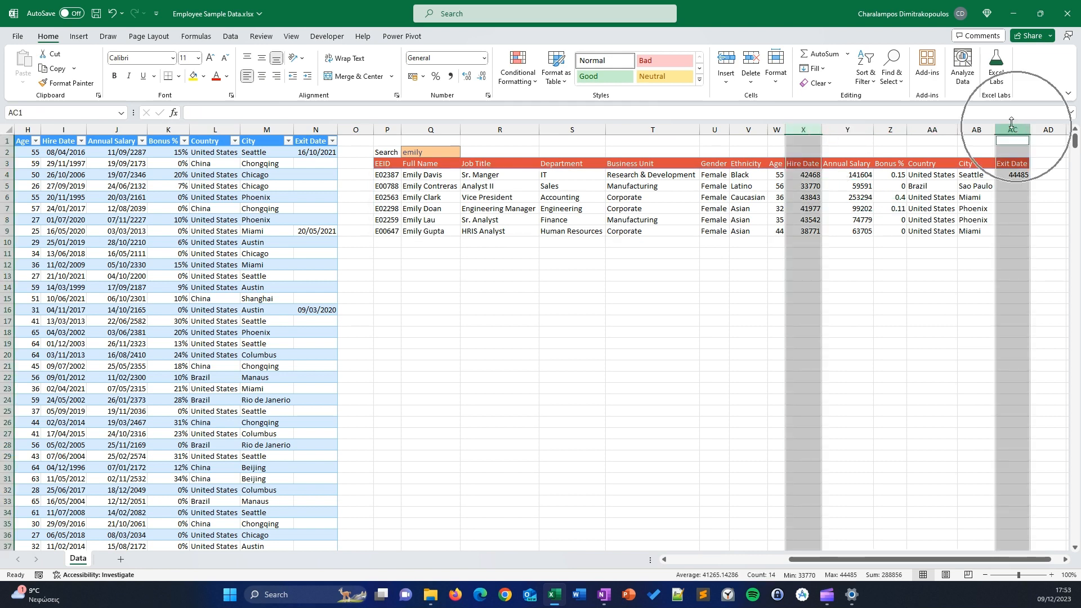
{"action": "left_click", "coordinate": [483, 58]}
{"action": "left_click", "coordinate": [445, 187]}
{"action": "left_click", "coordinate": [882, 276]}
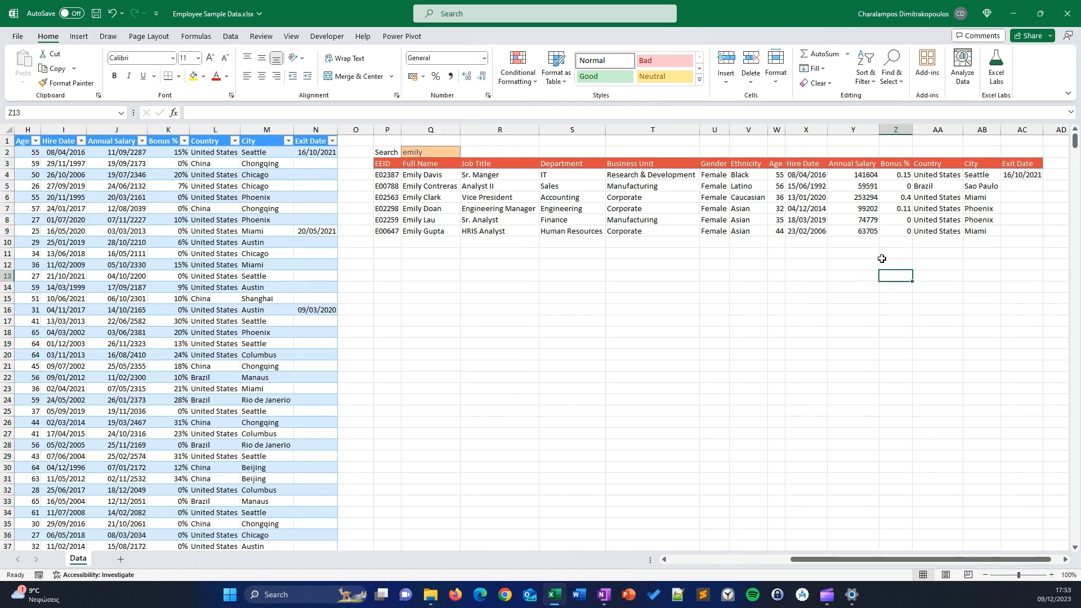
Step: Apply the dollar Accounting number format to the Annual Salary result column Y
{"action": "left_click", "coordinate": [854, 132]}
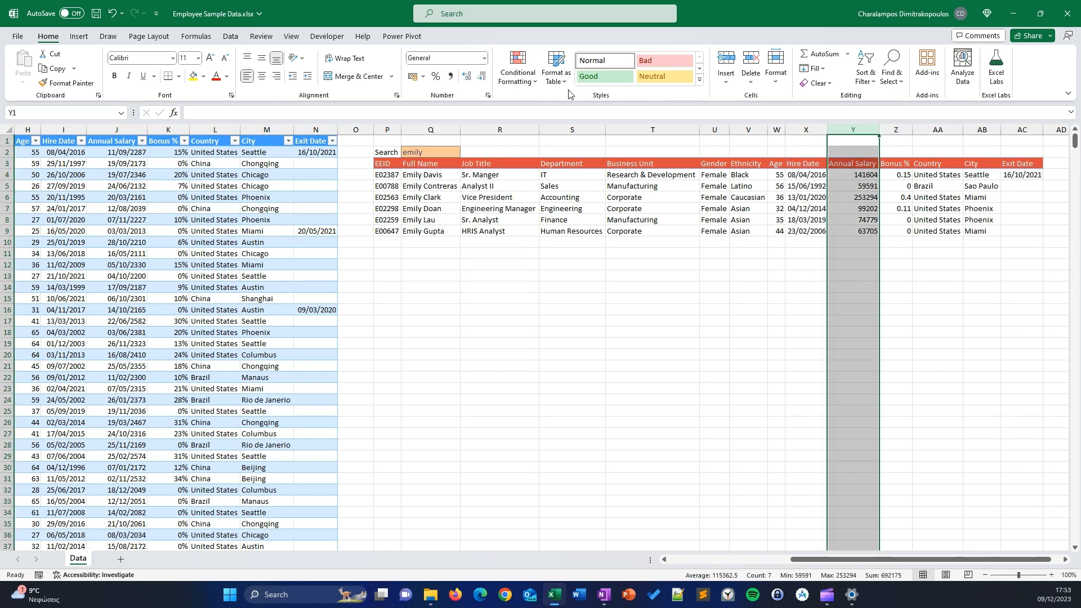
{"action": "left_click", "coordinate": [423, 76]}
{"action": "left_click", "coordinate": [439, 96]}
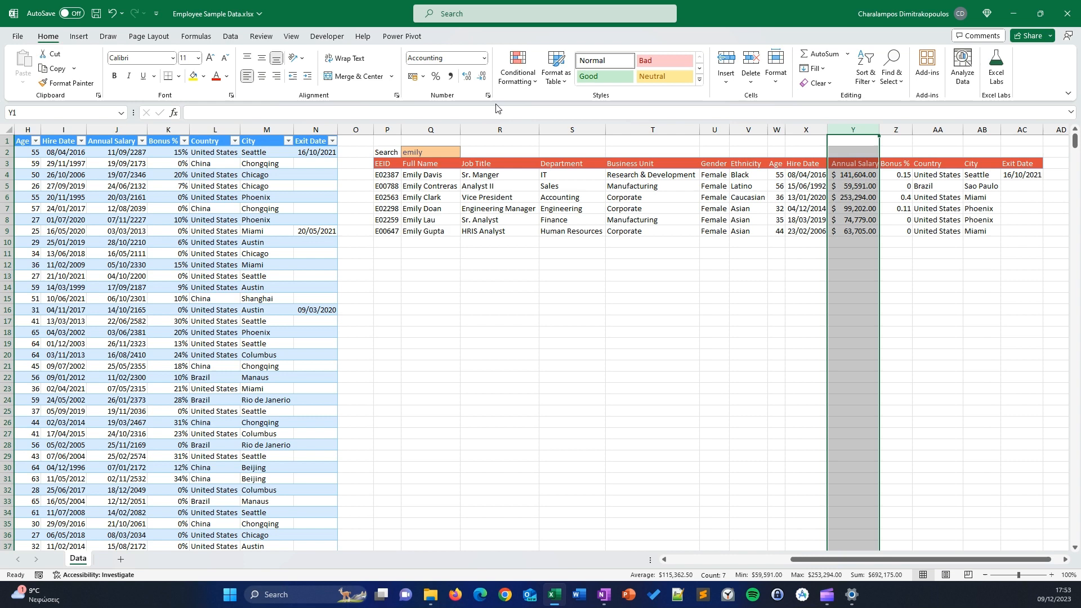
{"action": "left_click", "coordinate": [979, 278]}
Step: Format the Bonus % result column Z as Percentage
{"action": "left_click", "coordinate": [899, 129]}
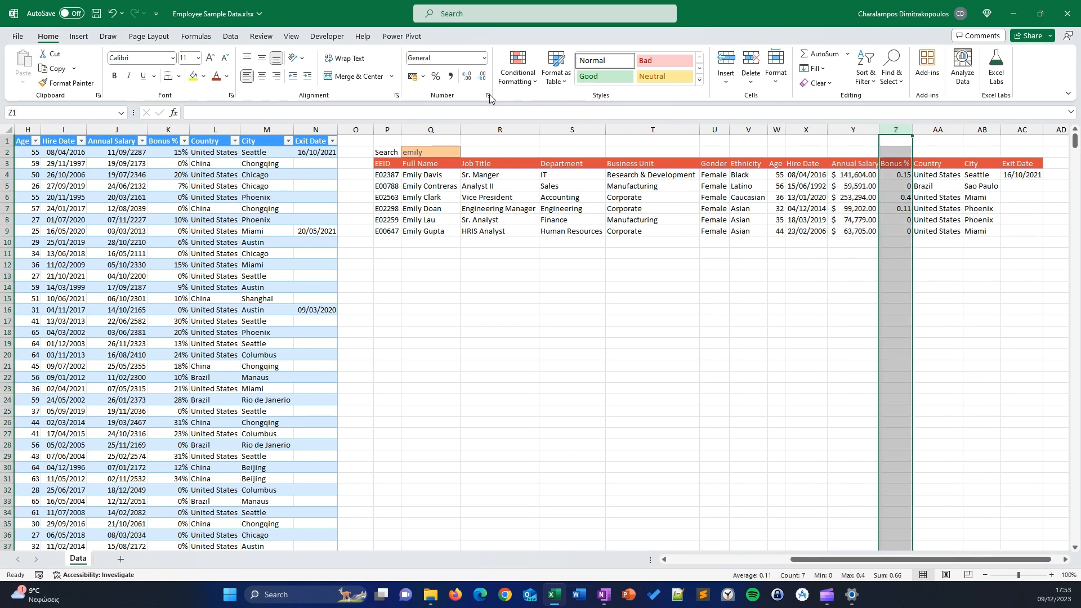
{"action": "left_click", "coordinate": [436, 77]}
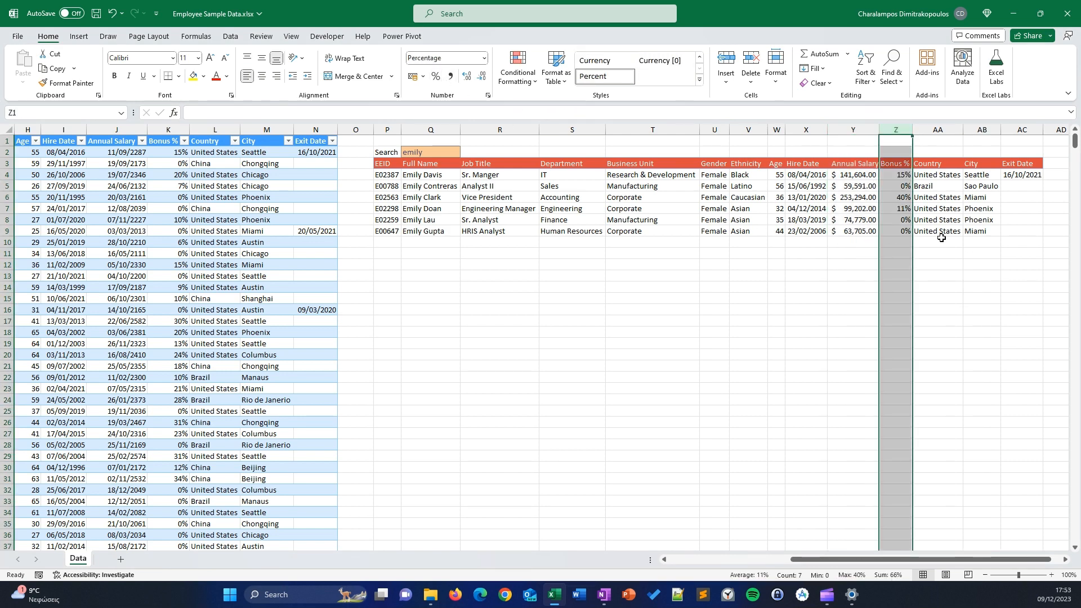
{"action": "left_click", "coordinate": [982, 288]}
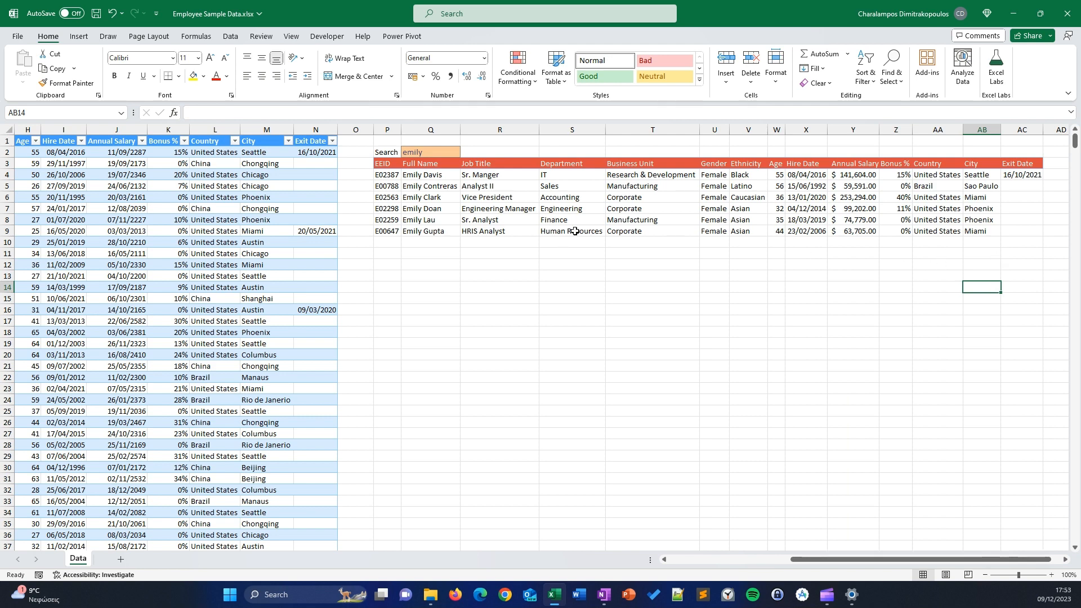
Step: Clear the search term from the s_fullName cell Q2
{"action": "left_click", "coordinate": [414, 148]}
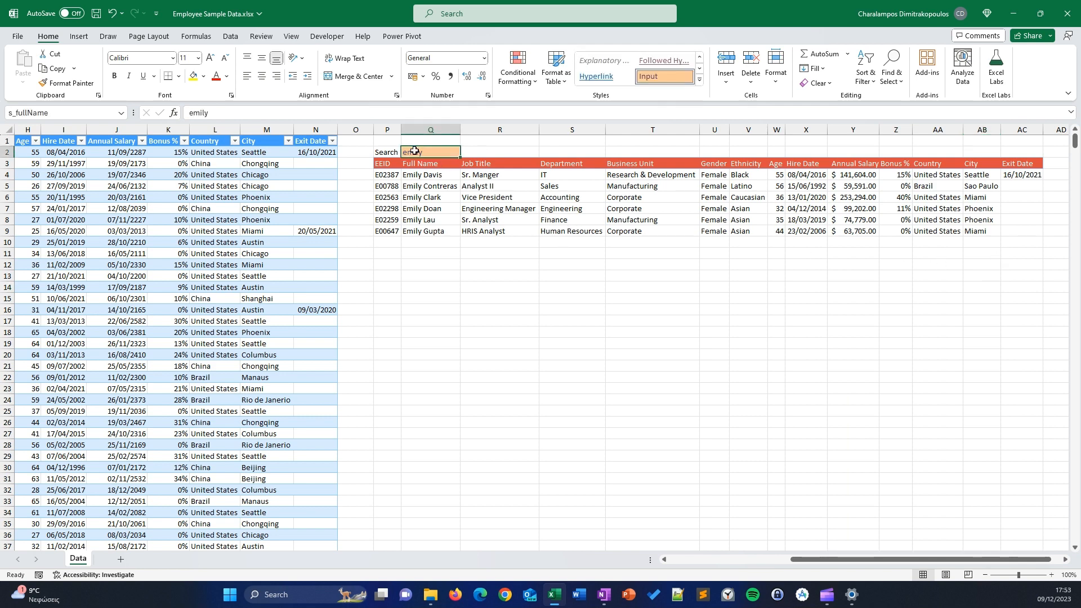
{"action": "key", "text": "Delete"}
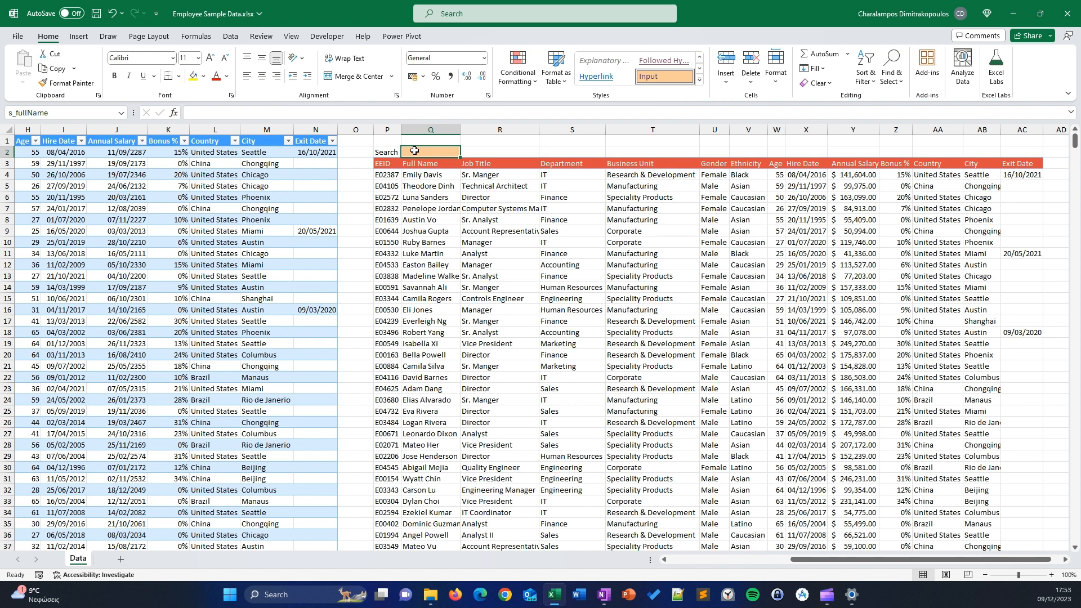
Step: Test the full-name search in Q2 with a partial first name and with a surname
{"action": "type", "text": "cami"}
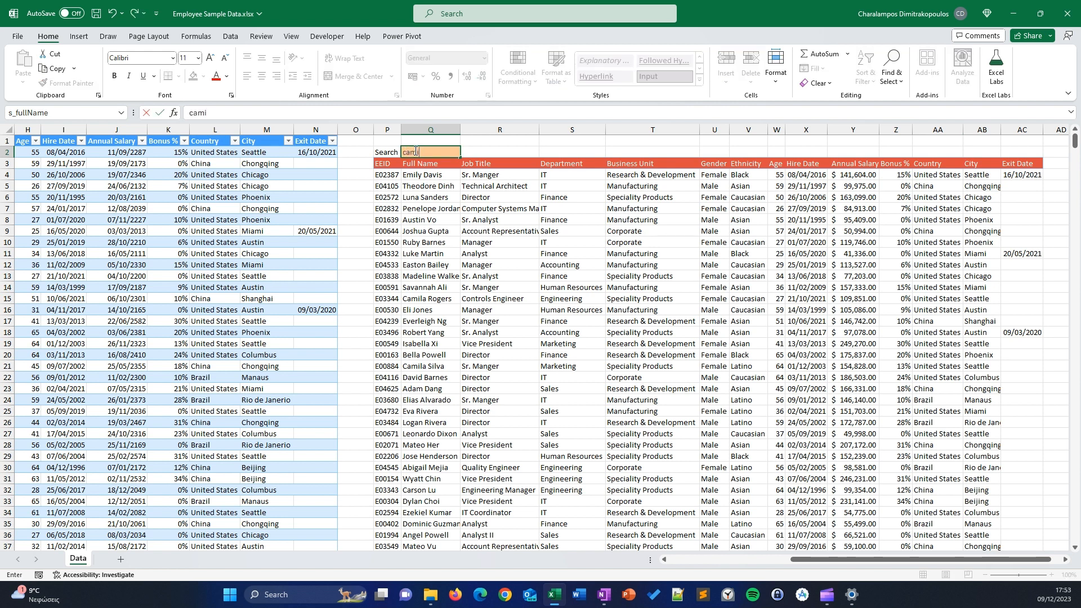
{"action": "key", "text": "Return"}
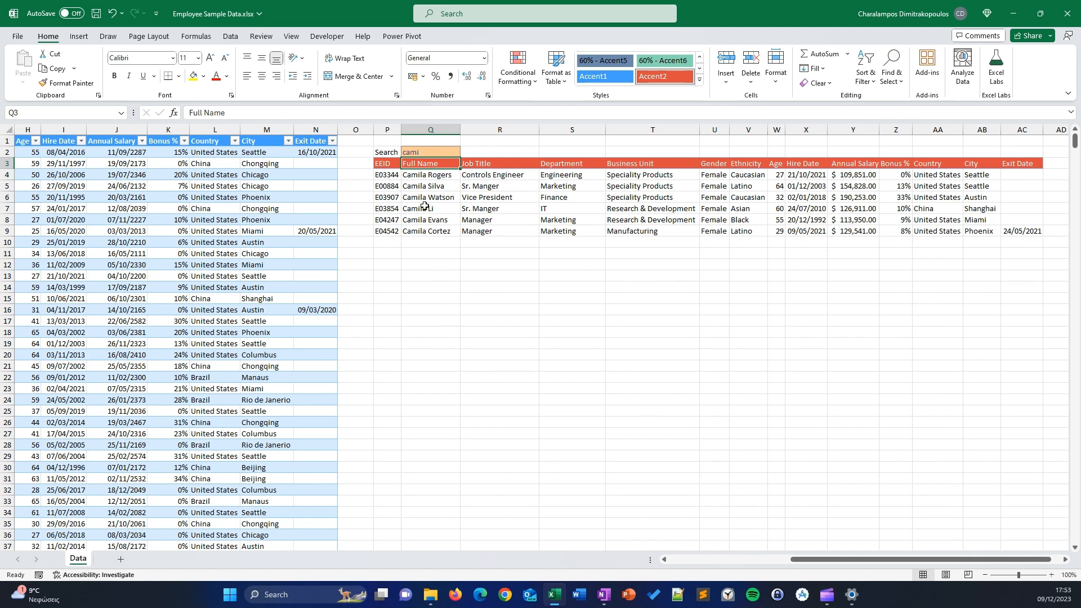
{"action": "left_click", "coordinate": [432, 155]}
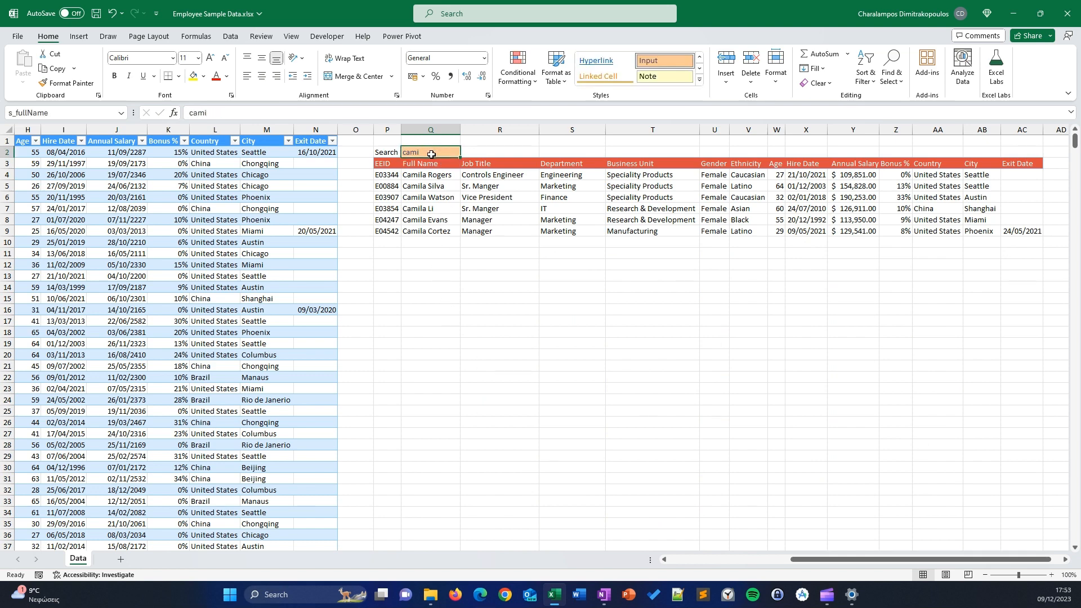
{"action": "type", "text": "cortez"}
{"action": "key", "text": "Return"}
Step: Examine the filtered employee rows below the search headers, including their names and departments
{"action": "key", "text": "Down"}
{"action": "key", "text": "Down"}
{"action": "key", "text": "Down"}
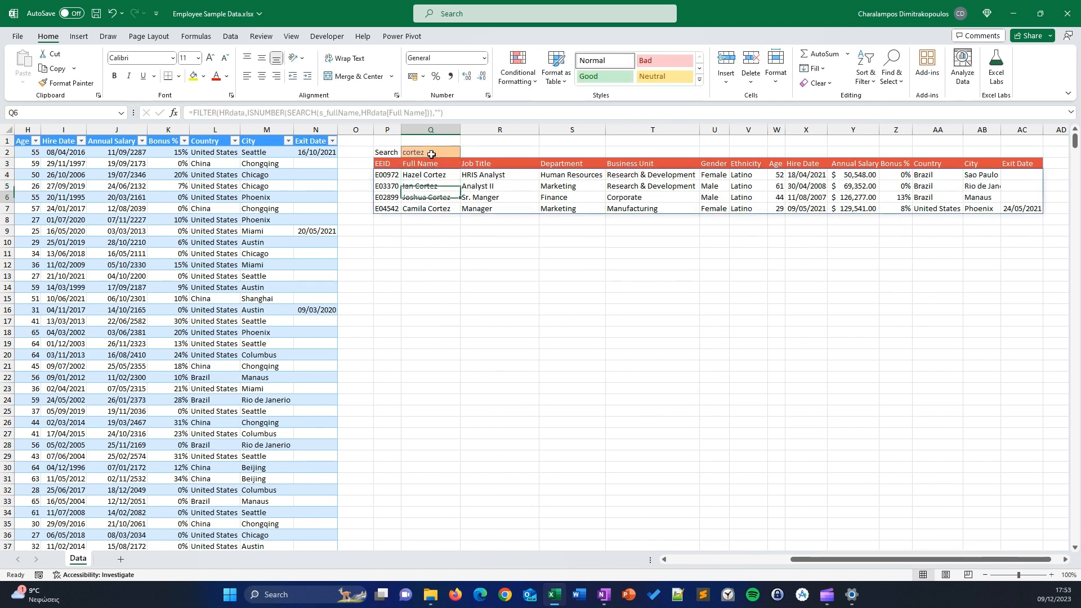
{"action": "key", "text": "Up"}
{"action": "key", "text": "Up"}
{"action": "key", "text": "Up"}
{"action": "key", "text": "Down"}
{"action": "key", "text": "Down"}
{"action": "key", "text": "Up"}
{"action": "key", "text": "Up"}
{"action": "key", "text": "Down"}
{"action": "key", "text": "Down"}
{"action": "key", "text": "Down"}
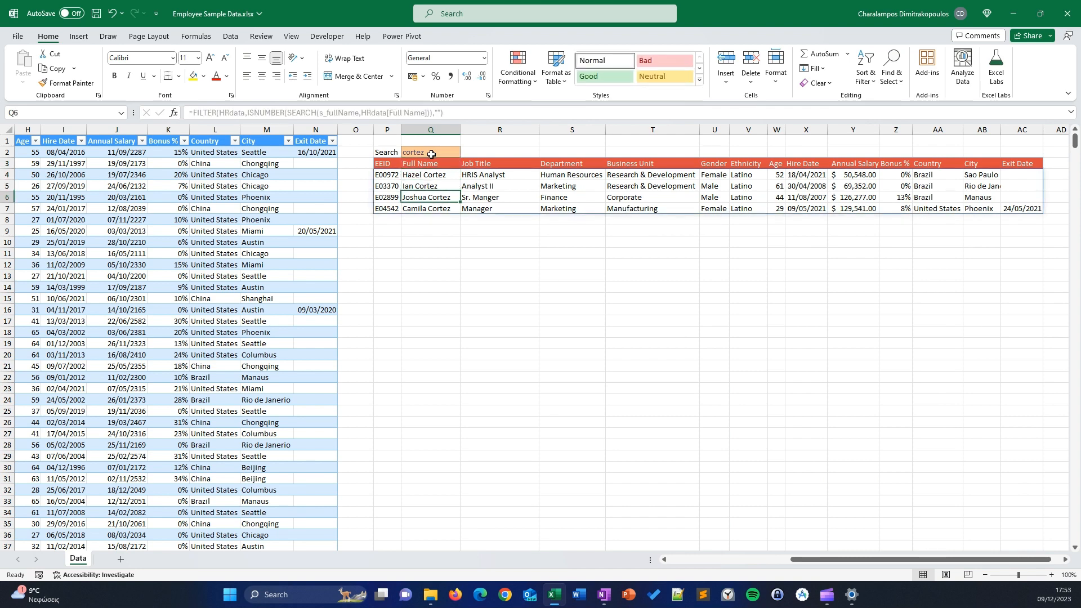
{"action": "key", "text": "Down"}
{"action": "key", "text": "Up"}
{"action": "left_click", "coordinate": [574, 195]}
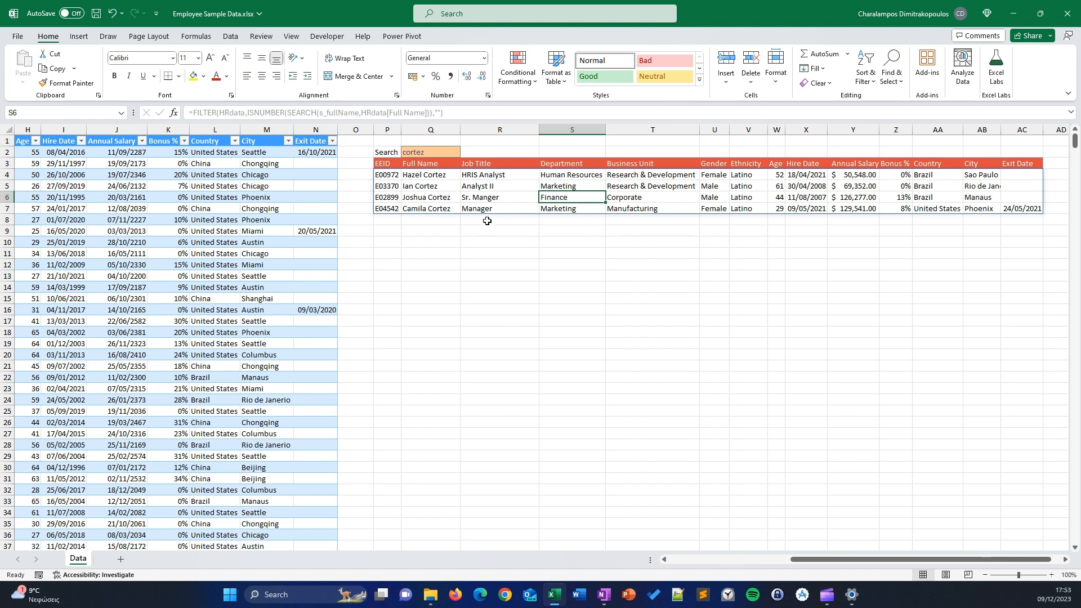
Step: Search for employees by a different first name using the s_fullName cell Q2
{"action": "left_click", "coordinate": [430, 152]}
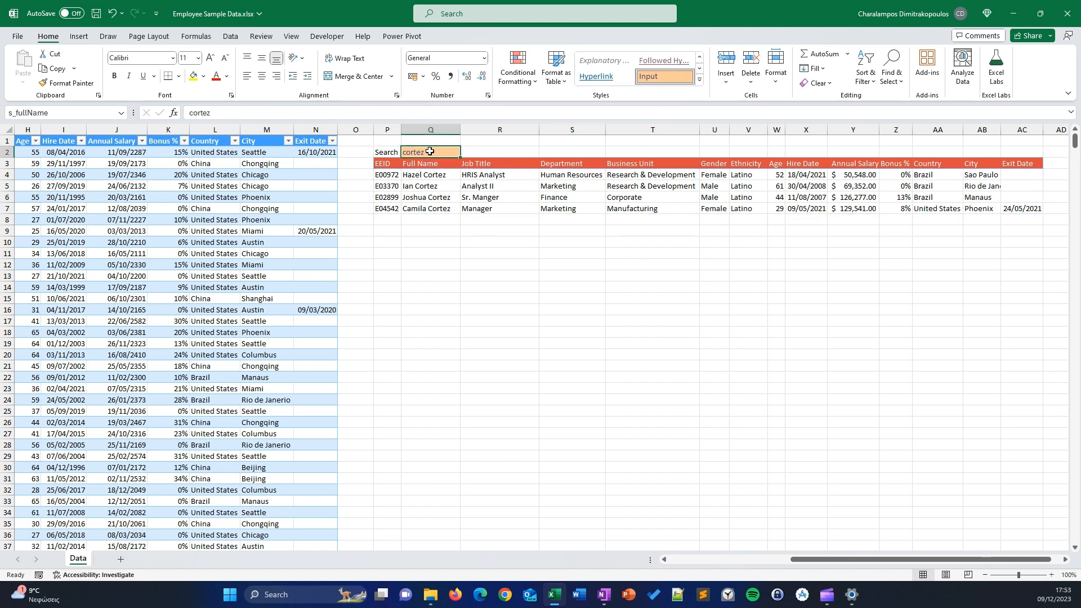
{"action": "type", "text": "emily"}
{"action": "key", "text": "Return"}
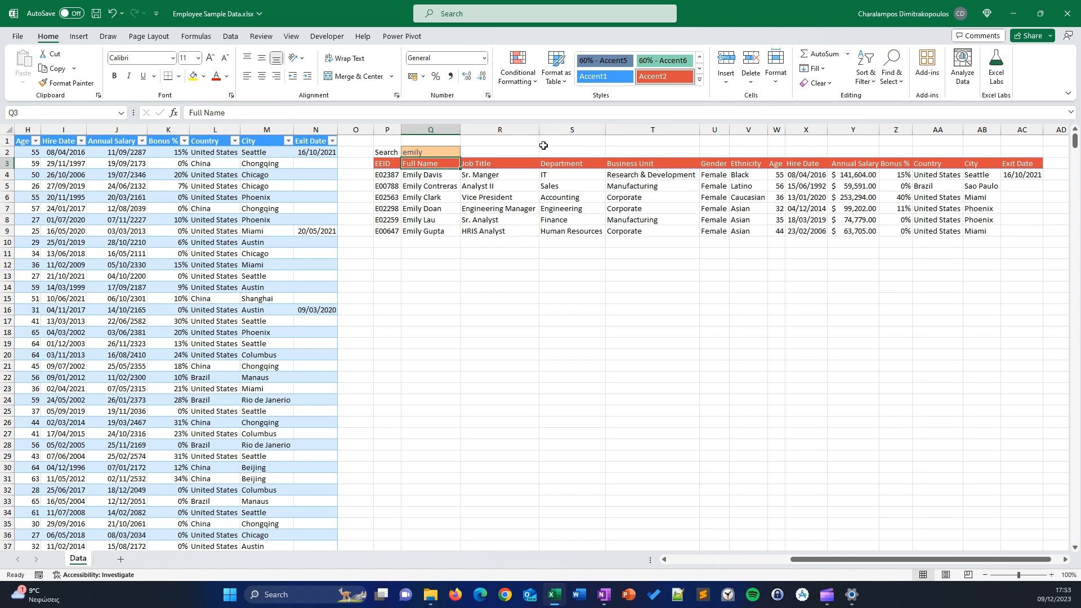
Step: Apply the Input cell style to S2 above the Department header and name the cell s_dpt
{"action": "left_click", "coordinate": [543, 146]}
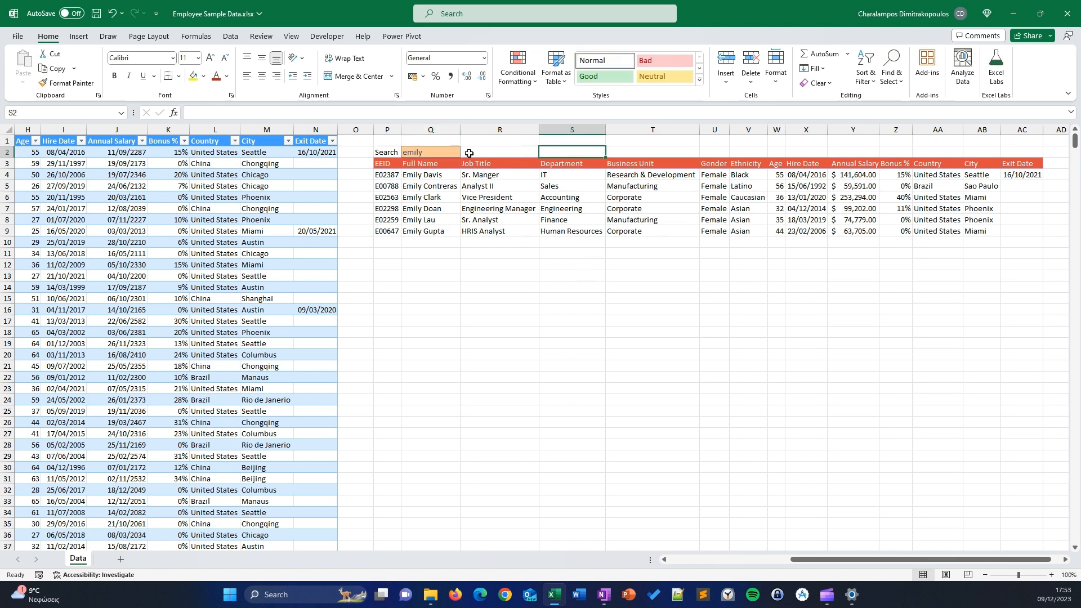
{"action": "left_click", "coordinate": [699, 80]}
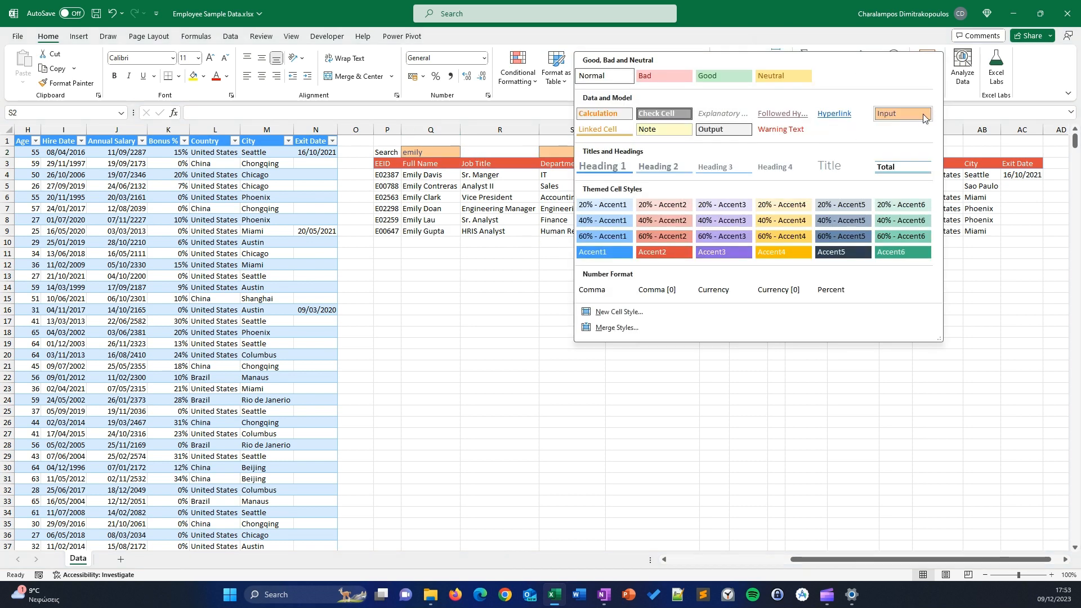
{"action": "left_click", "coordinate": [979, 113]}
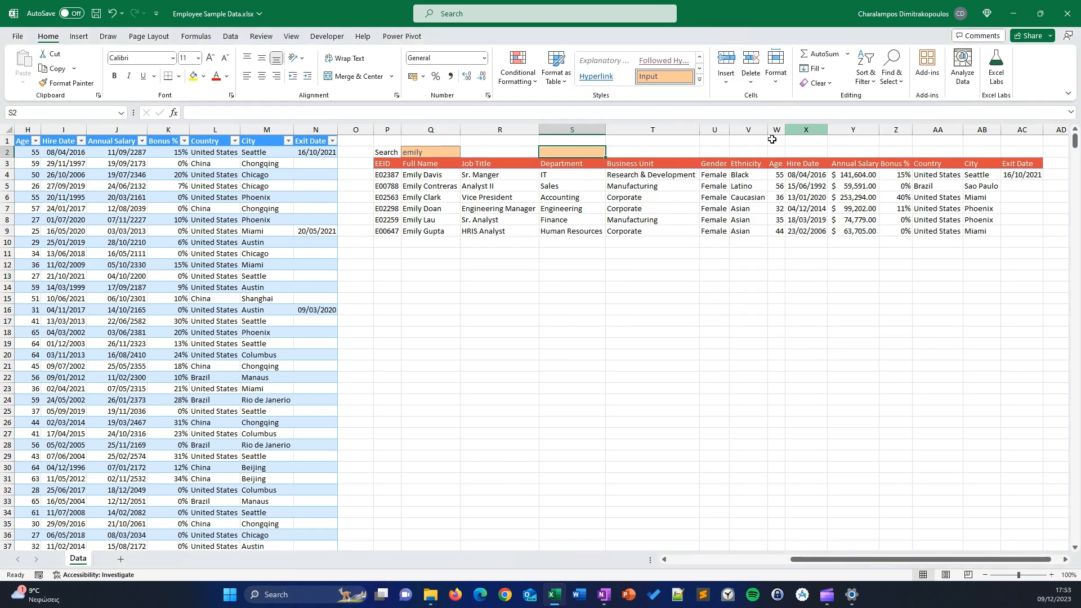
{"action": "left_click", "coordinate": [69, 114]}
{"action": "type", "text": "s_dpt"}
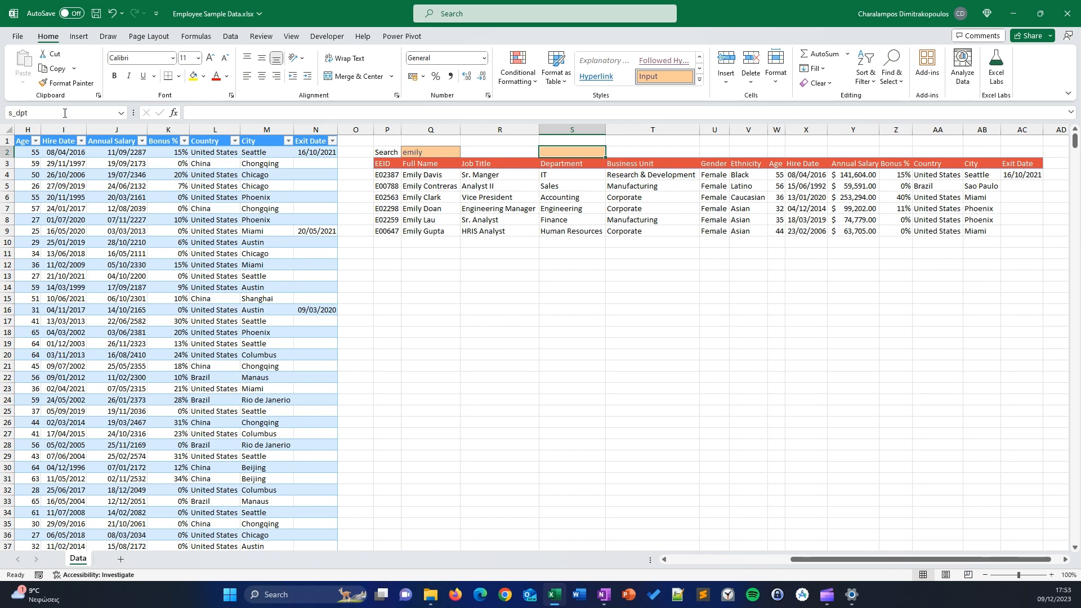
Step: Expand the formula bar for the FILTER formula in P4 and adjust it to a smaller multi-line height
{"action": "left_click", "coordinate": [387, 174]}
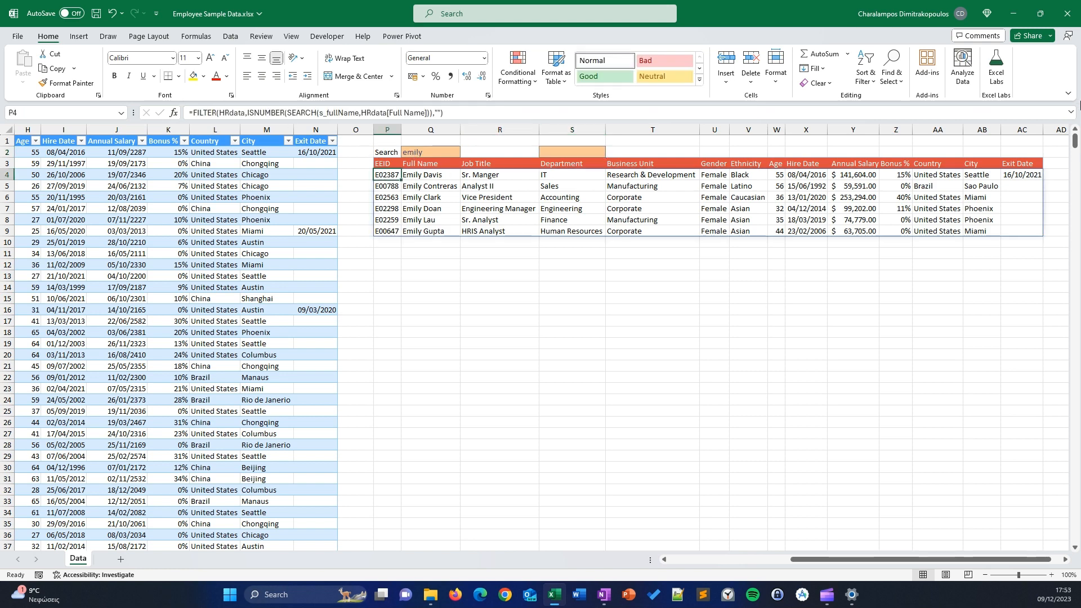
{"action": "left_click", "coordinate": [1072, 114]}
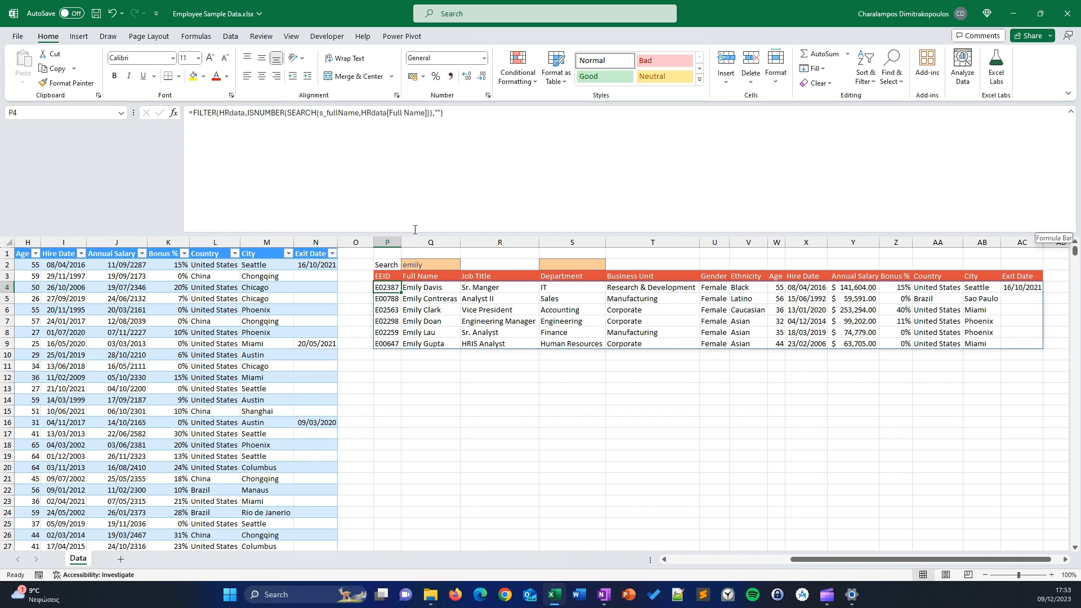
{"action": "left_click_drag", "start_coordinate": [410, 229], "coordinate": [420, 195]}
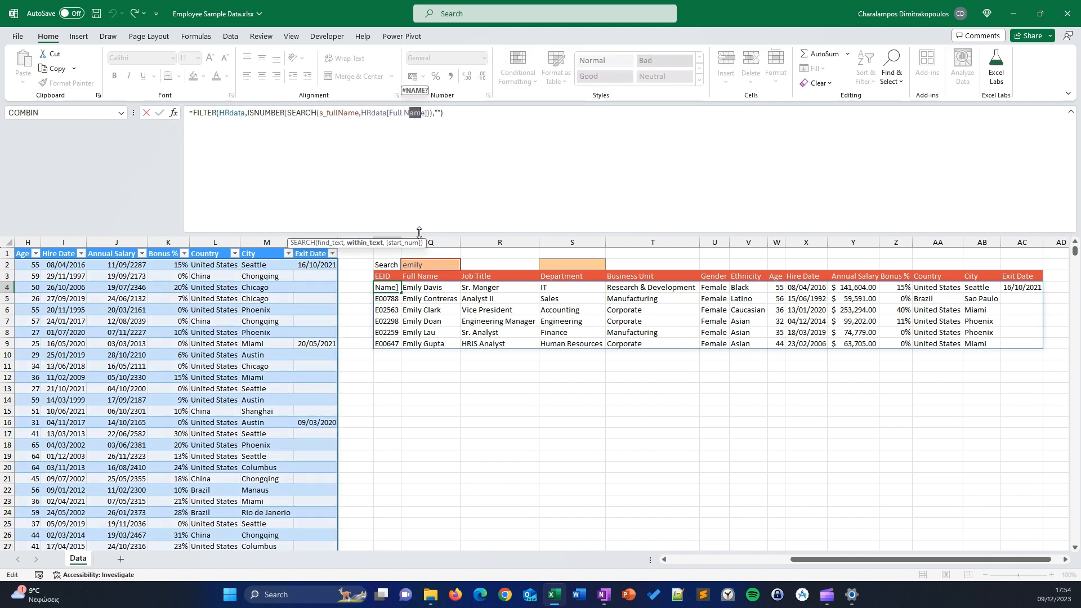
{"action": "left_click_drag", "start_coordinate": [419, 235], "coordinate": [432, 182]}
{"action": "left_click_drag", "start_coordinate": [323, 133], "coordinate": [319, 119]}
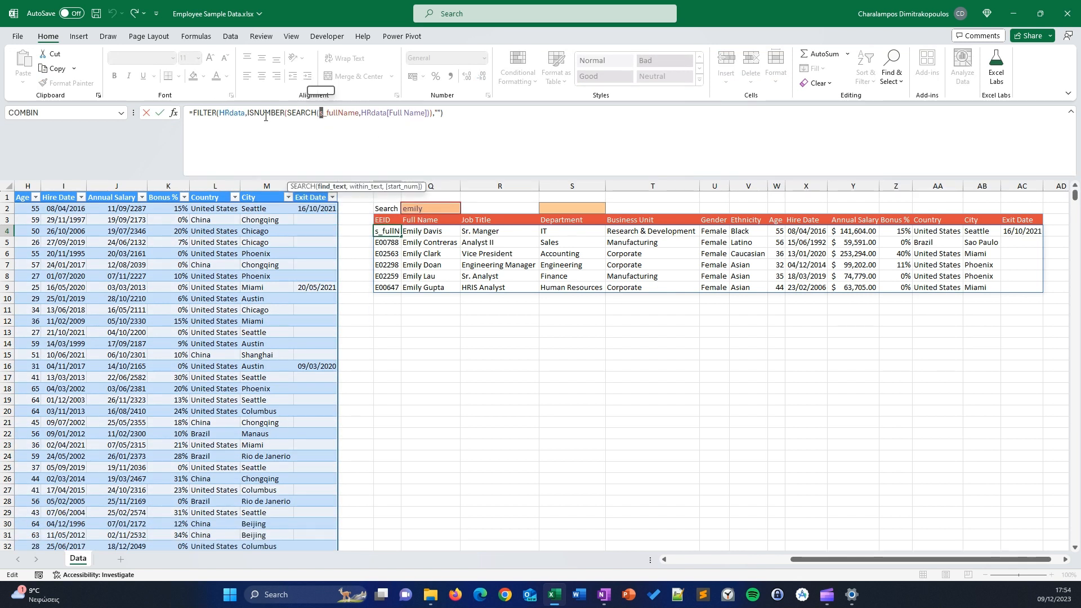
Step: Break P4's FILTER formula into separate lines before the ISNUMBER condition and before the empty-string argument
{"action": "left_click", "coordinate": [246, 113]}
{"action": "key", "text": "Right"}
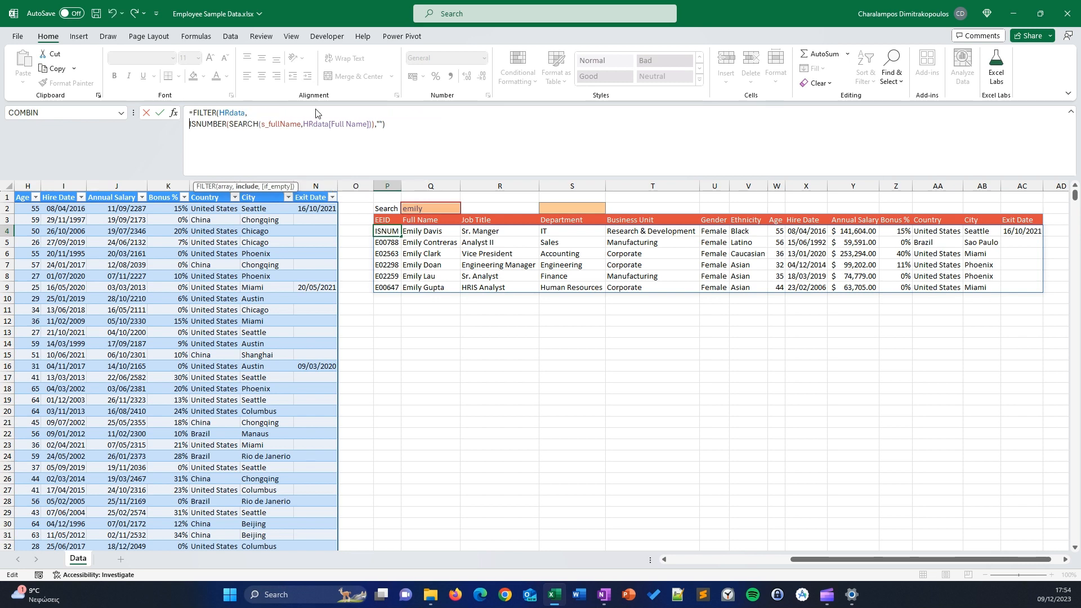
{"action": "left_click", "coordinate": [375, 124]}
{"action": "key", "text": "Right"}
{"action": "key", "text": "alt+Return"}
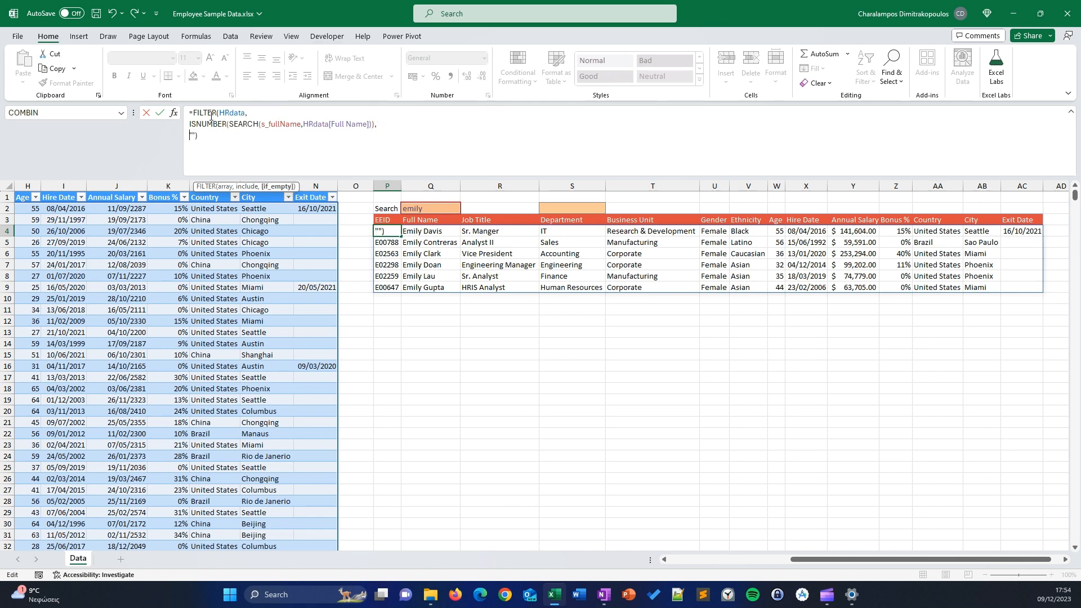
Step: Duplicate the ISNUMBER(SEARCH(s_fullName,HRdata[Full Name])) condition on a new line of P4's formula, joining the two conditions with *
{"action": "left_click", "coordinate": [228, 113]}
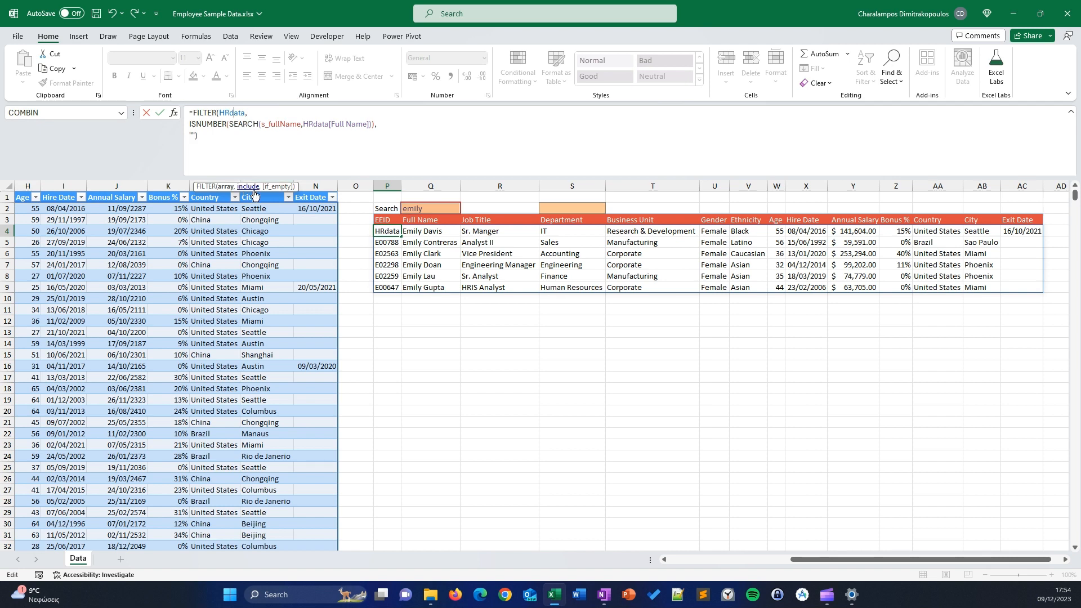
{"action": "left_click", "coordinate": [195, 124]}
{"action": "left_click_drag", "start_coordinate": [190, 122], "coordinate": [375, 125]}
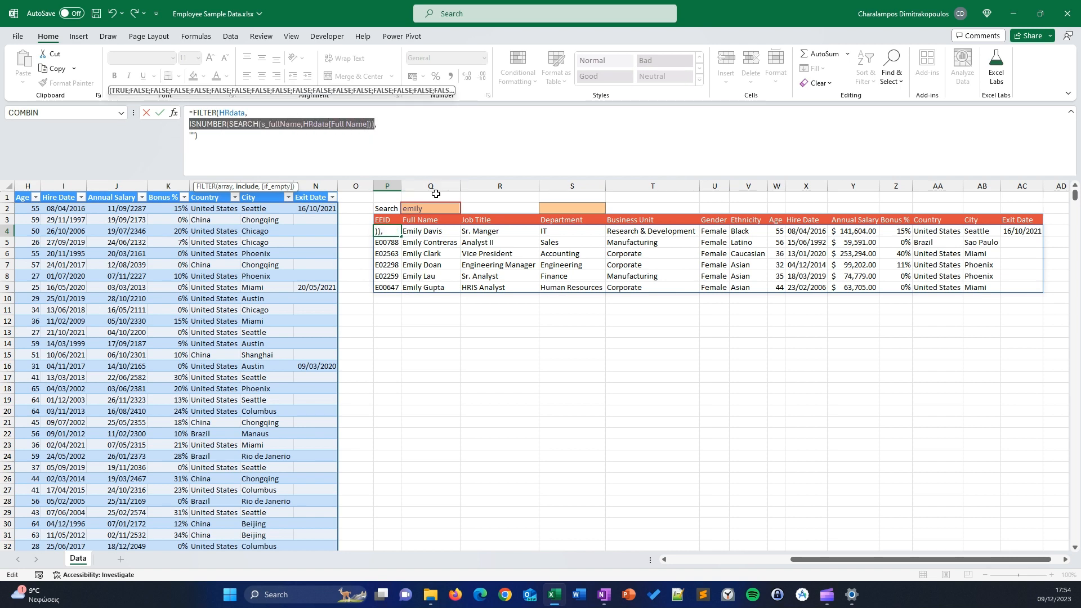
{"action": "key", "text": "ctrl+c"}
{"action": "left_click", "coordinate": [376, 124]}
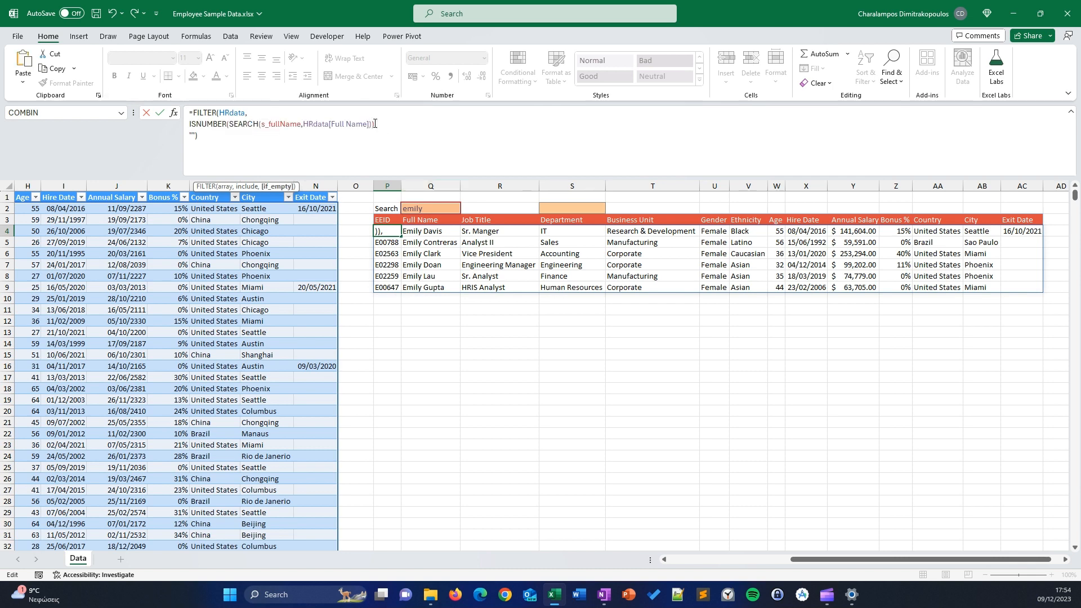
{"action": "left_click", "coordinate": [375, 123]}
{"action": "key", "text": "BackSpace"}
{"action": "key", "text": "BackSpace"}
{"action": "type", "text": "*"}
{"action": "key", "text": "alt+Return"}
{"action": "key", "text": "ctrl+v"}
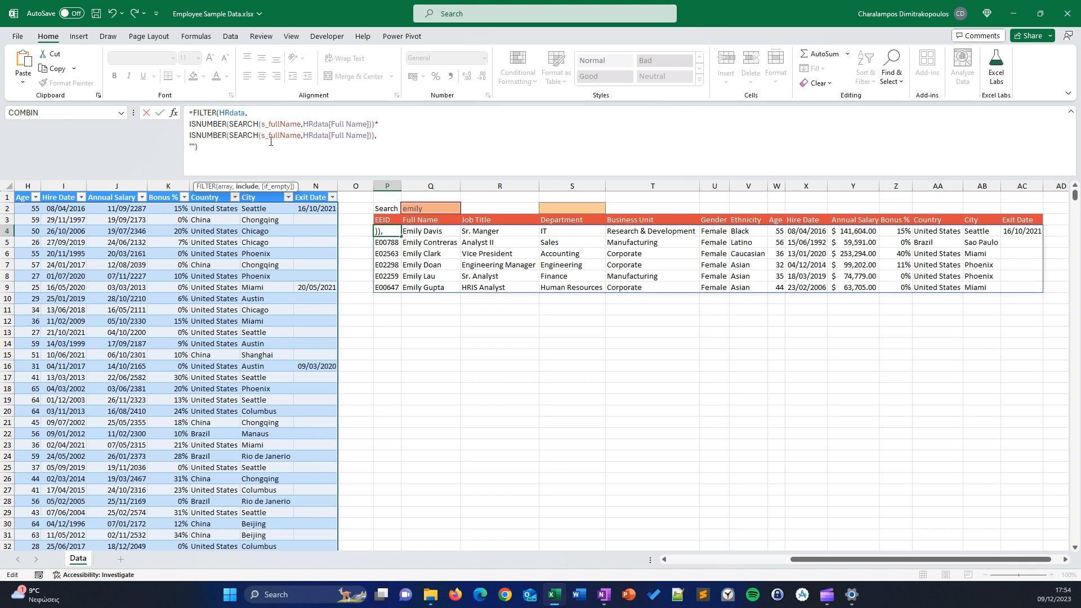
Step: Change the search term reference in the second SEARCH condition to s_dpt
{"action": "left_click", "coordinate": [285, 124]}
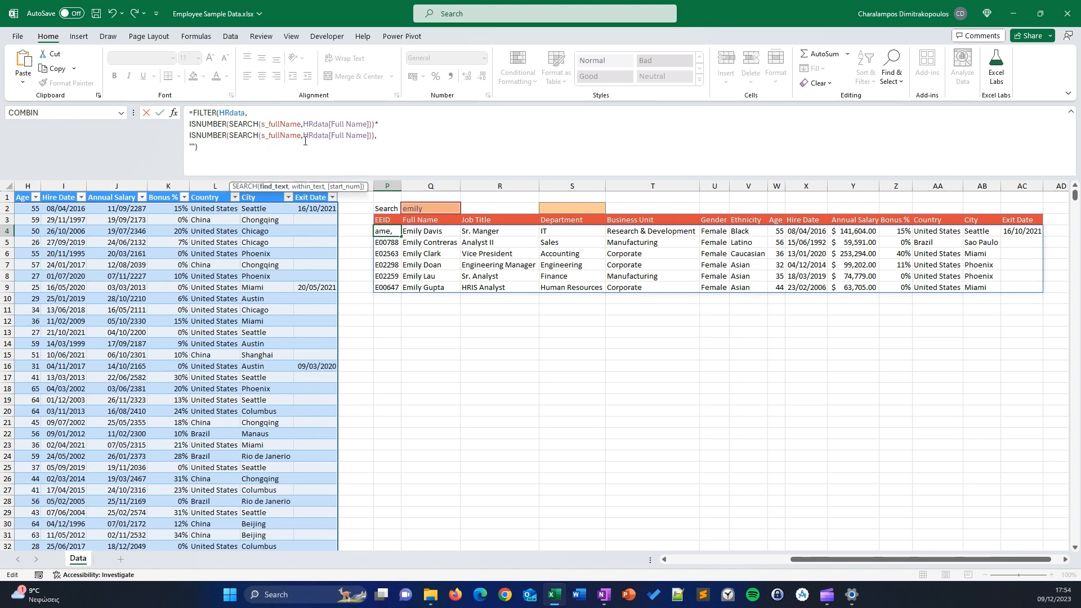
{"action": "left_click", "coordinate": [301, 135]}
{"action": "key", "text": "shift+Left"}
{"action": "key", "text": "shift+Left"}
{"action": "key", "text": "shift+Left"}
{"action": "key", "text": "shift+Left"}
{"action": "key", "text": "shift+Left"}
{"action": "key", "text": "shift+Left"}
{"action": "key", "text": "shift+Left"}
{"action": "key", "text": "shift+Left"}
{"action": "type", "text": "dpt"}
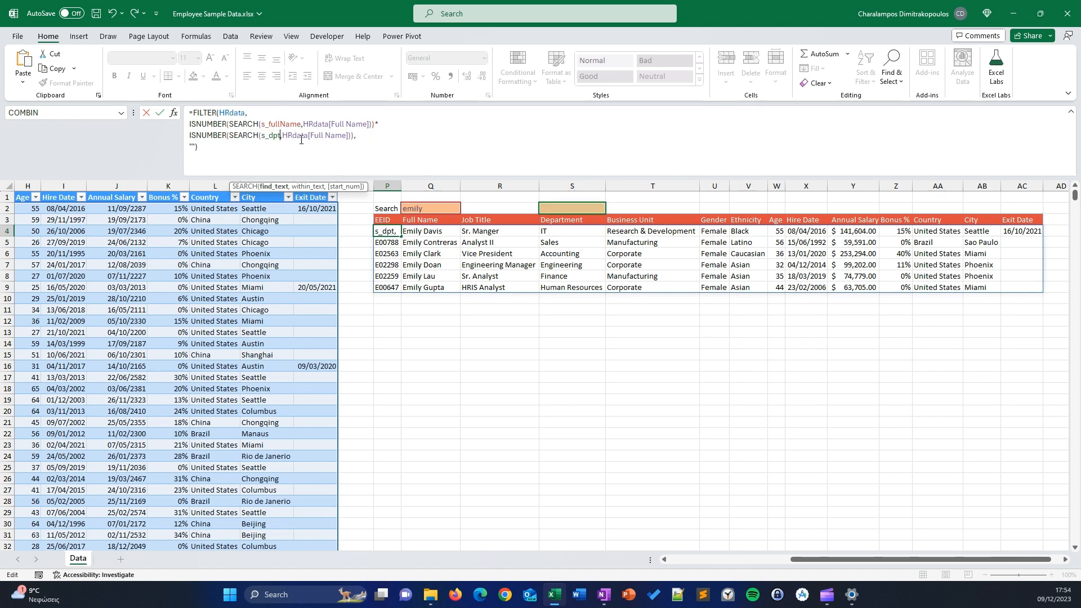
Step: Point the second SEARCH condition at HRdata[Department] and commit the formula in P4
{"action": "left_click", "coordinate": [313, 136]}
{"action": "key", "text": "shift+Right"}
{"action": "key", "text": "shift+Right"}
{"action": "key", "text": "shift+Right"}
{"action": "key", "text": "shift+Right"}
{"action": "key", "text": "shift+Right"}
{"action": "key", "text": "shift+Right"}
{"action": "key", "text": "shift+Right"}
{"action": "key", "text": "shift+Right"}
{"action": "key", "text": "shift+Right"}
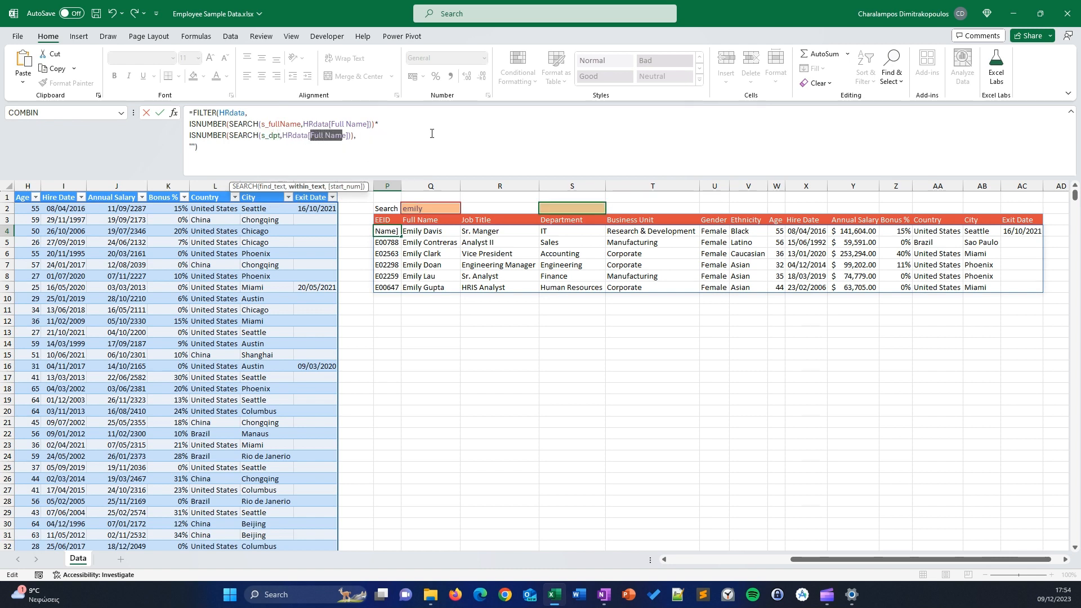
{"action": "type", "text": "d"}
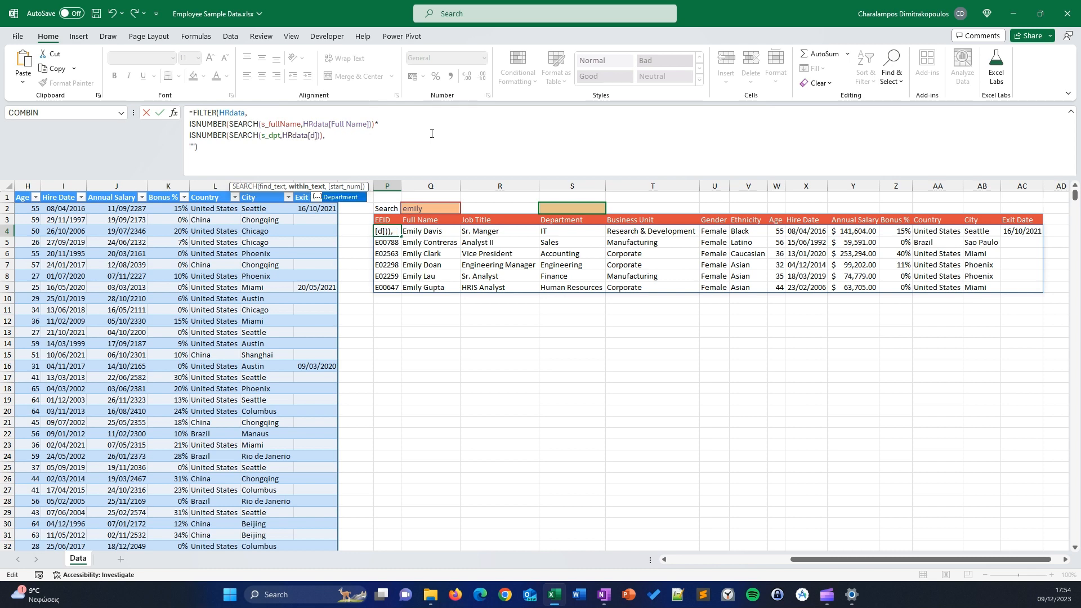
{"action": "key", "text": "Tab"}
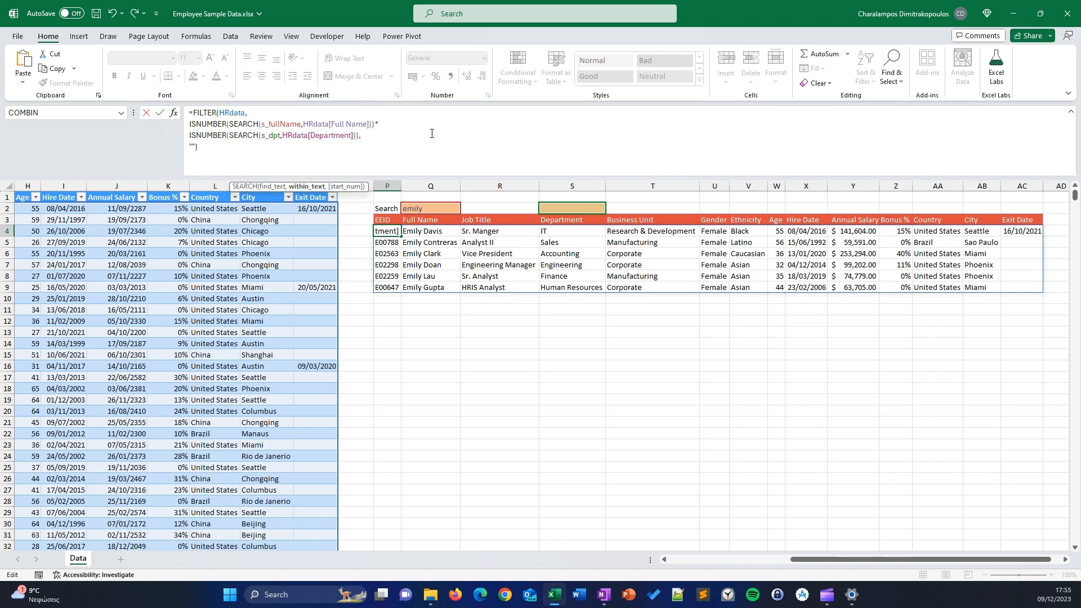
{"action": "key", "text": "Return"}
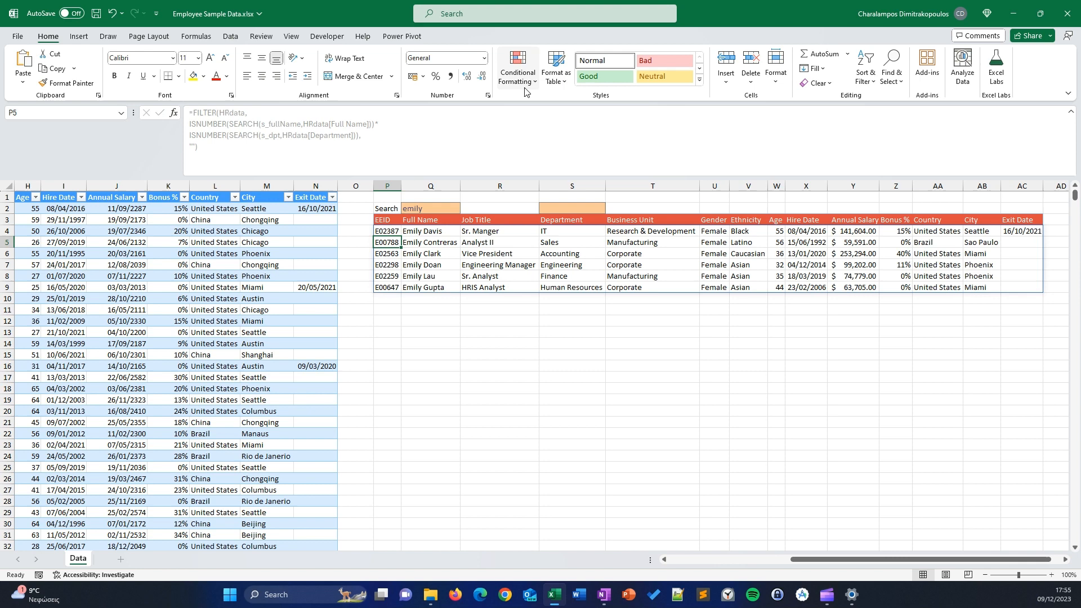
Step: Test the department search by entering "it" in the s_dpt cell S2, and clear the term again
{"action": "left_click", "coordinate": [573, 208]}
{"action": "type", "text": "it"}
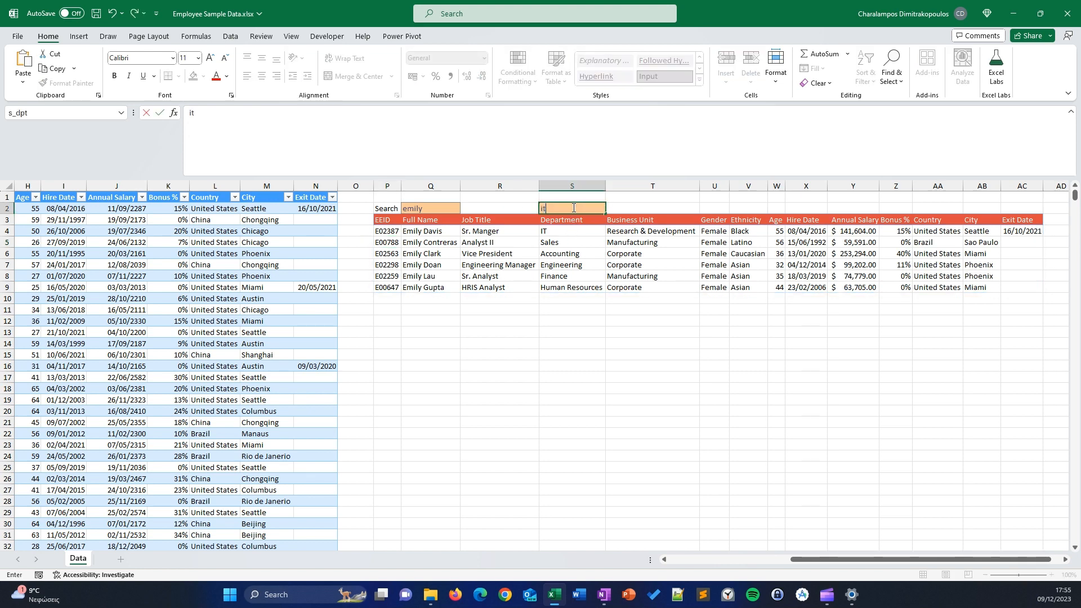
{"action": "key", "text": "Return"}
{"action": "key", "text": "Down"}
{"action": "left_click", "coordinate": [573, 208]}
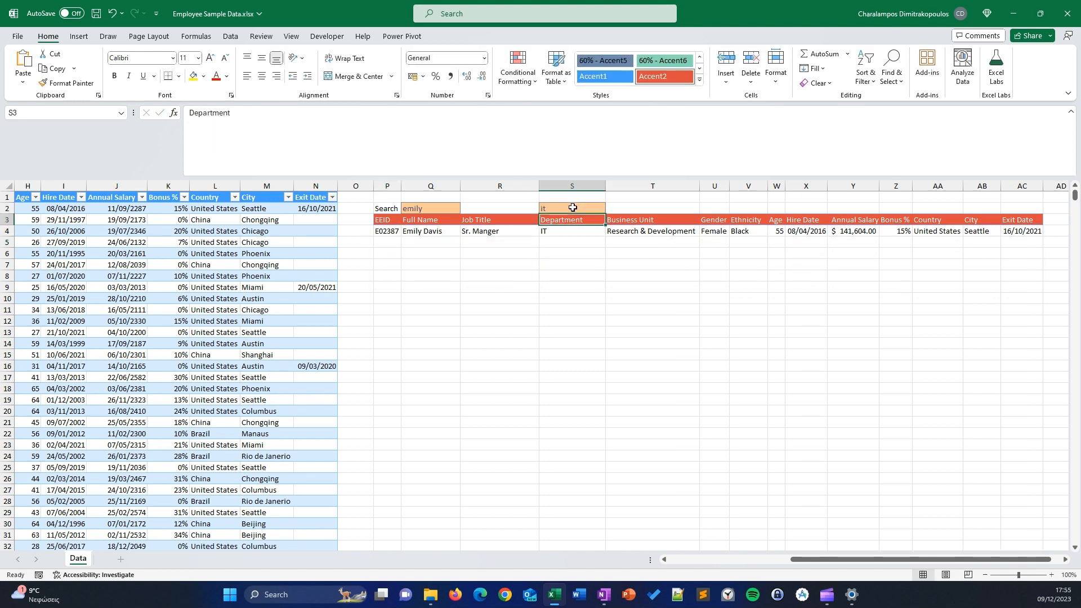
{"action": "key", "text": "Delete"}
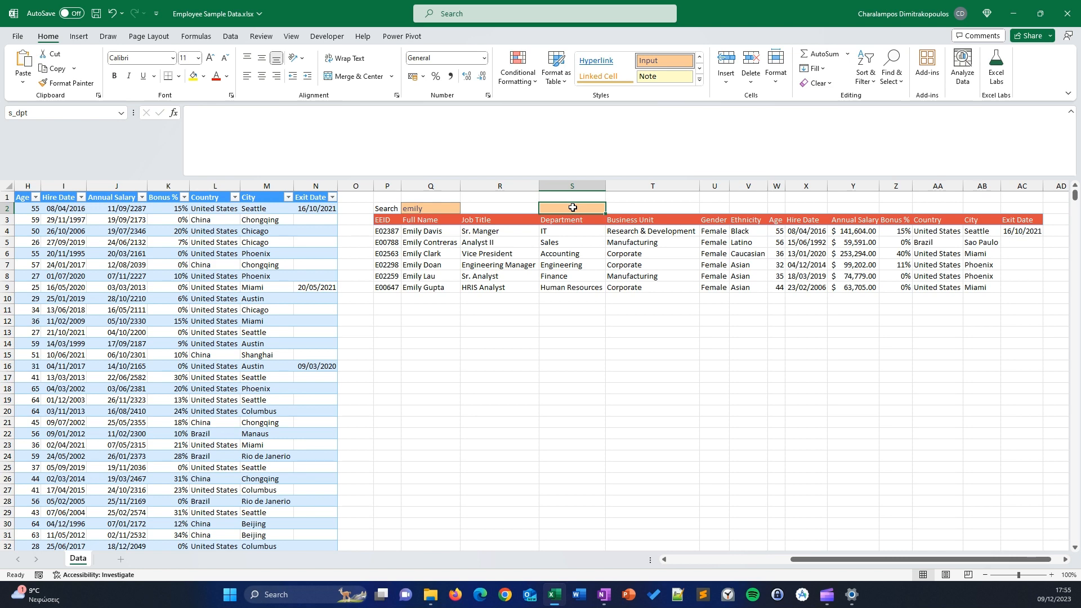
Step: Enter Engineering as the department search term in S2
{"action": "type", "text": "Engineering"}
{"action": "key", "text": "Return"}
{"action": "key", "text": "Down"}
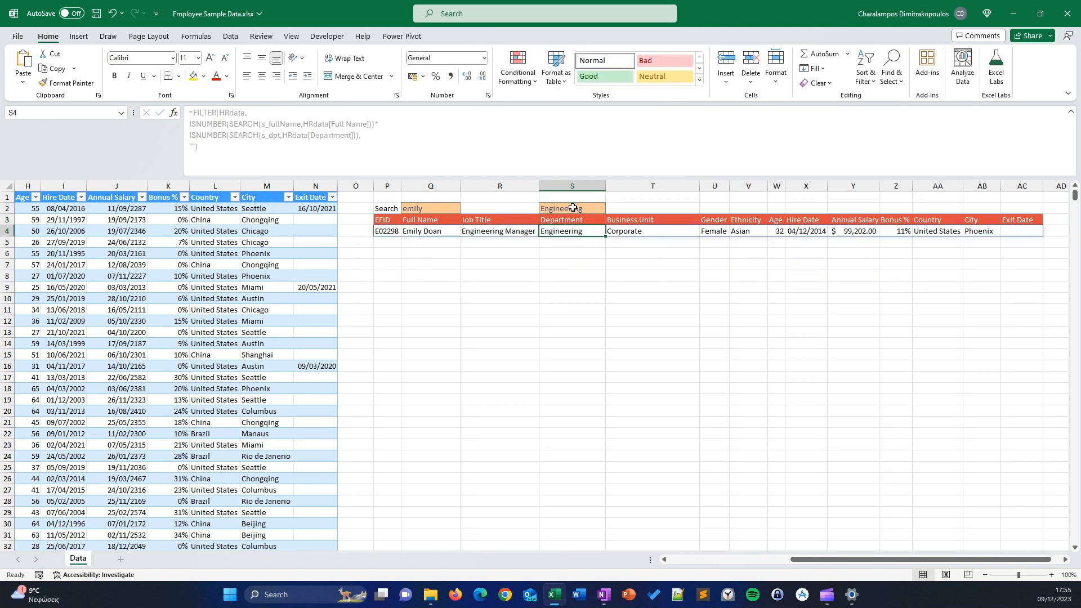
Step: Clear the name from the s_fullName cell Q2 to filter by department only, and select S2
{"action": "key", "text": "Up"}
{"action": "key", "text": "Up"}
{"action": "key", "text": "Down"}
{"action": "key", "text": "Up"}
{"action": "key", "text": "Left"}
{"action": "key", "text": "Left"}
{"action": "key", "text": "Left"}
{"action": "key", "text": "Right"}
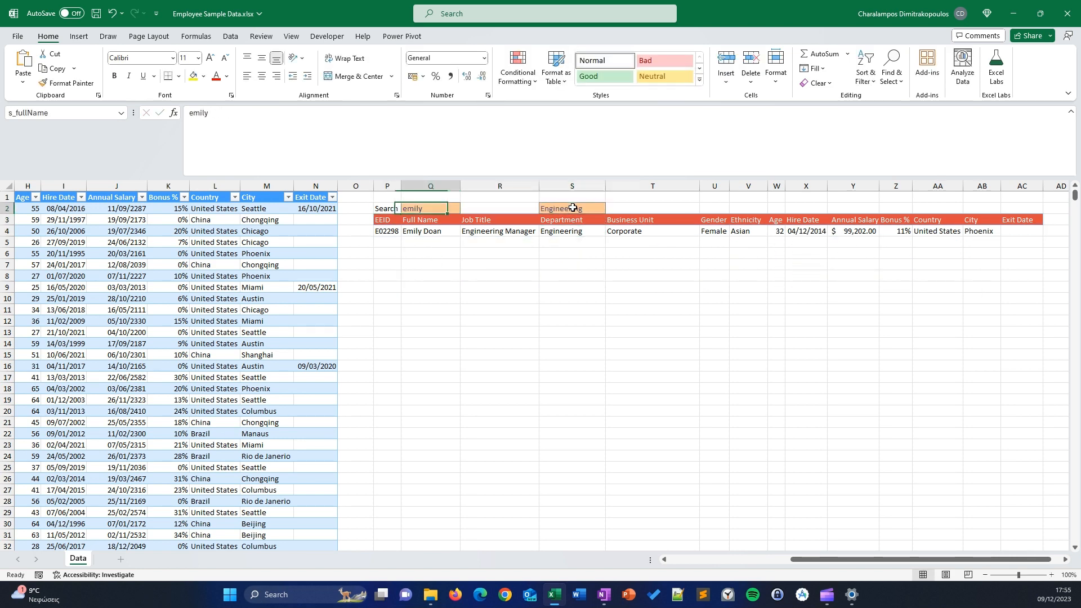
{"action": "key", "text": "Delete"}
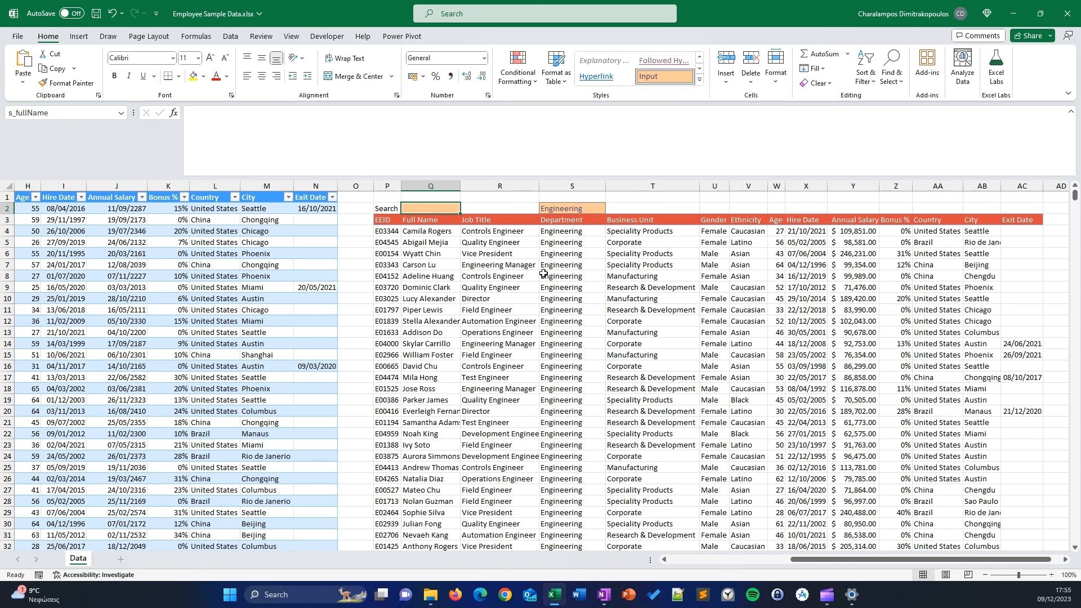
{"action": "left_click", "coordinate": [566, 210]}
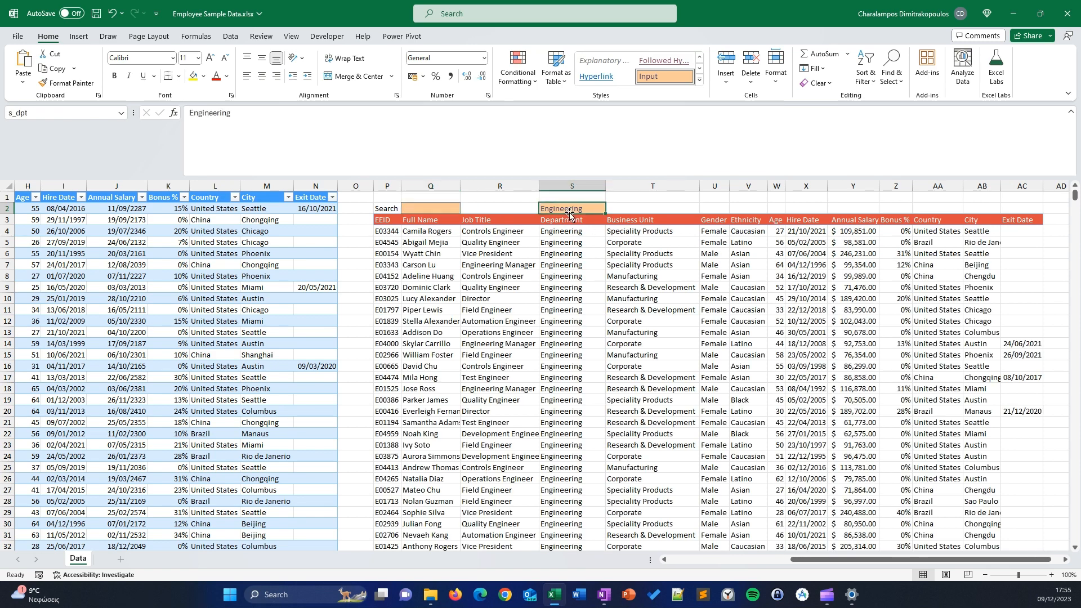
Step: Clear the department search term from the s_dpt cell S2 and check the complete employee list
{"action": "key", "text": "Delete"}
{"action": "key", "text": "Return"}
{"action": "left_click", "coordinate": [532, 331]}
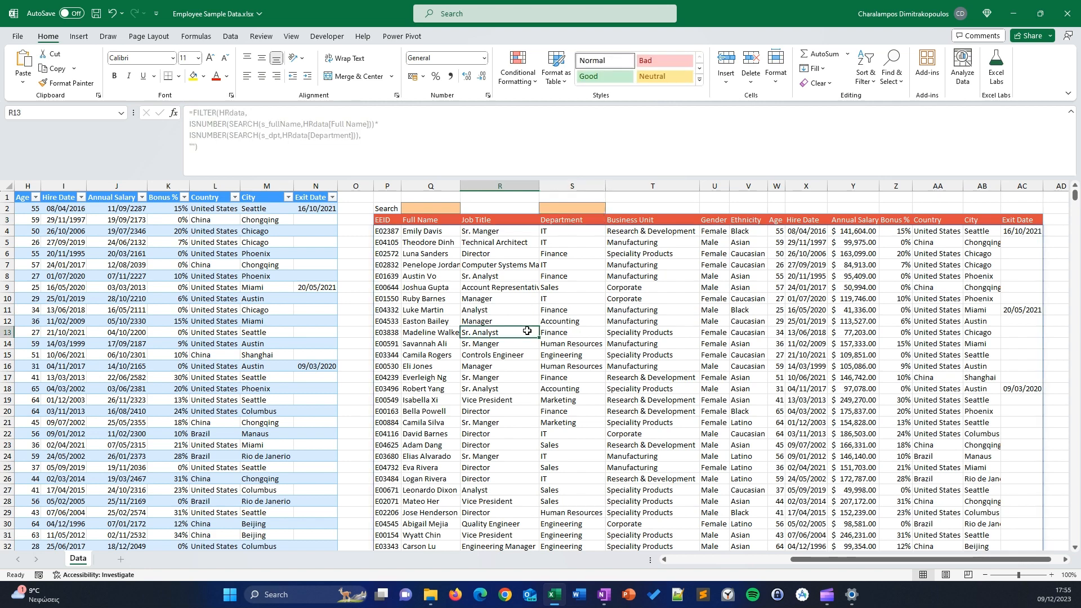
{"action": "scroll", "coordinate": [532, 331], "scroll_direction": "down", "scroll_amount": 4}
{"action": "scroll", "coordinate": [535, 329], "scroll_direction": "up", "scroll_amount": 4}
Step: Test a search without matches by entering "dfsdfsd" in the full-name cell Q2 and "sfdsd" in the department cell S2
{"action": "left_click", "coordinate": [448, 212]}
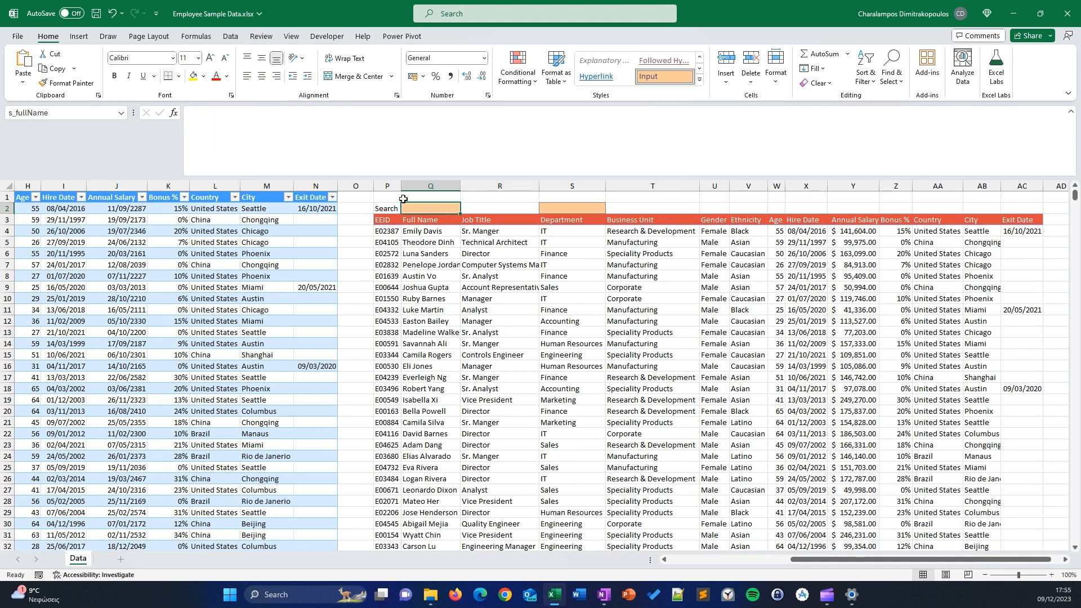
{"action": "type", "text": "dfsdfsd"}
{"action": "key", "text": "Tab"}
{"action": "key", "text": "Tab"}
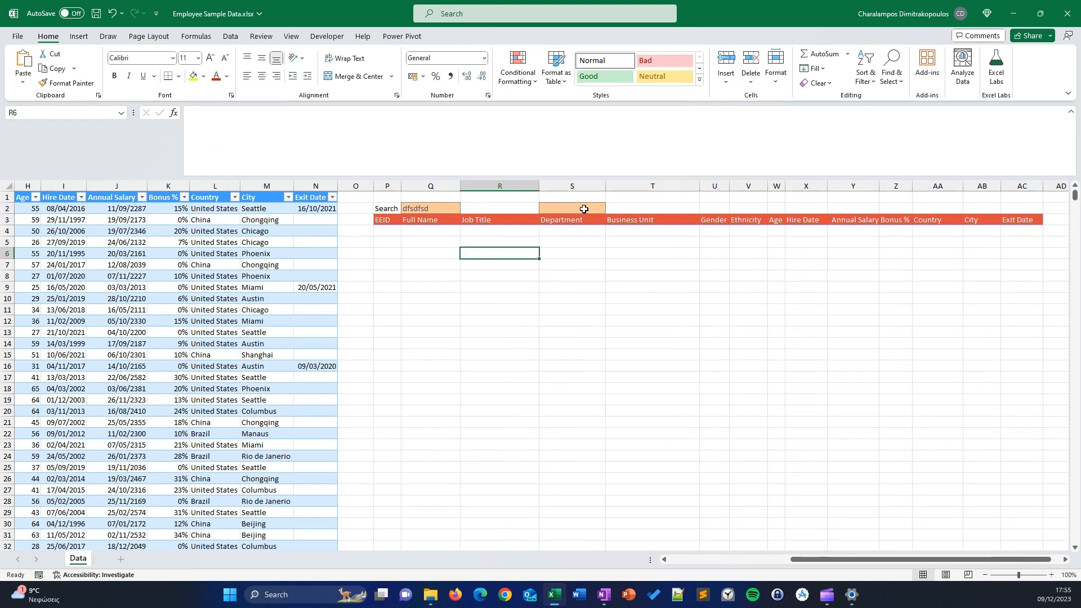
{"action": "type", "text": "sfdsd"}
{"action": "left_click", "coordinate": [548, 261]}
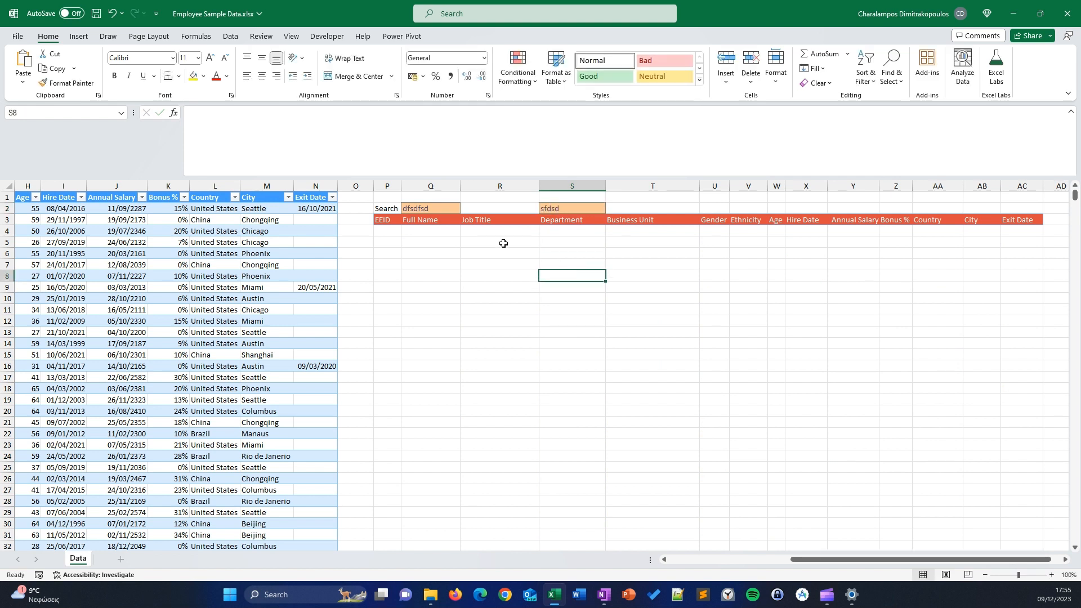
Step: Set the if_empty argument of the FILTER formula in P4 to "Τα δεδομένα δεν βρέθηκαν"
{"action": "left_click", "coordinate": [389, 231]}
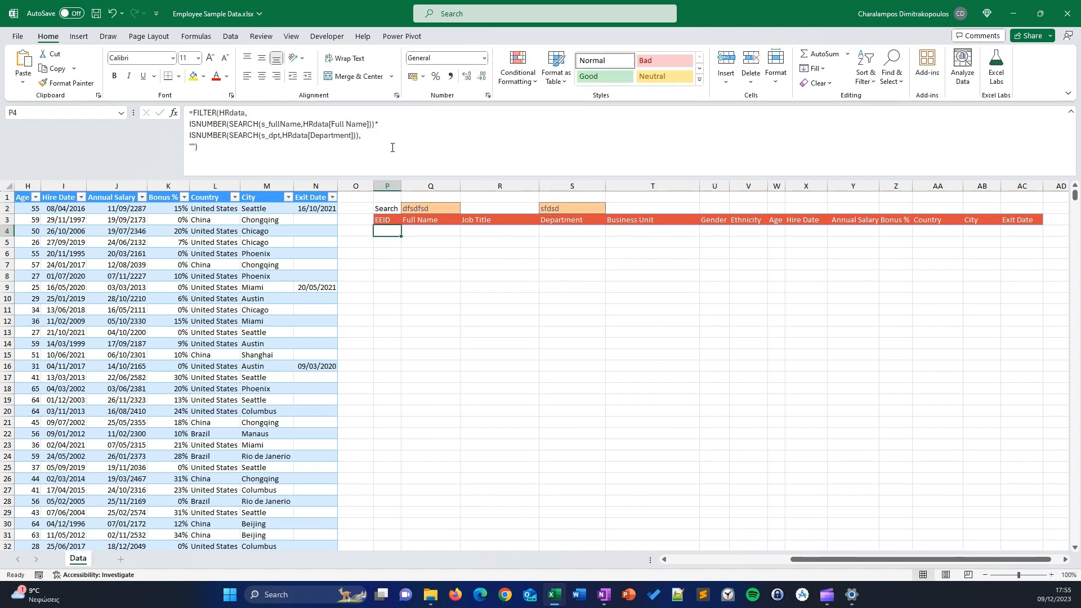
{"action": "left_click", "coordinate": [193, 148]}
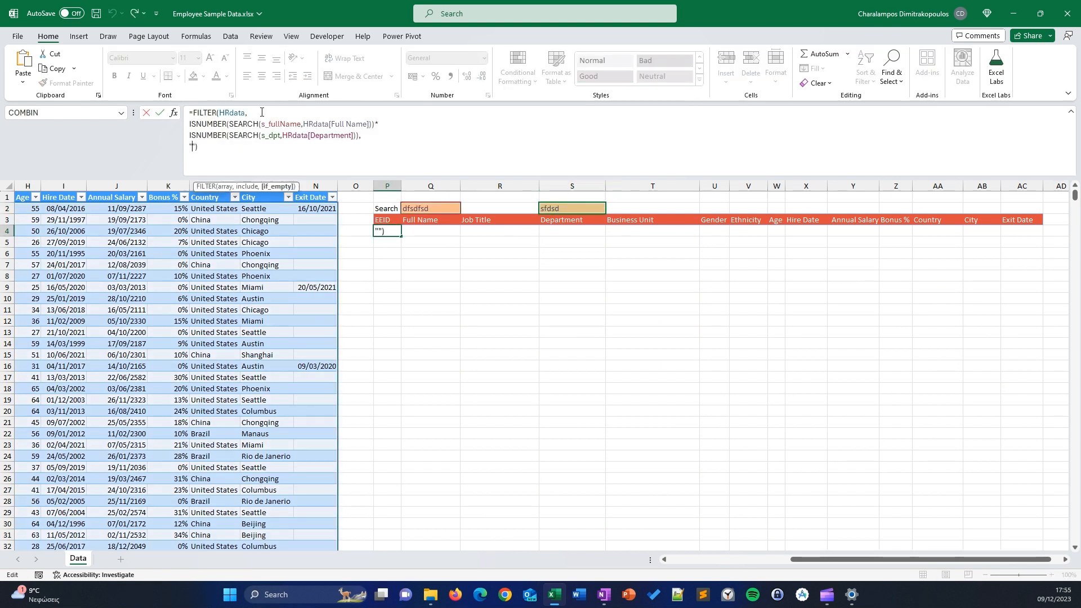
{"action": "type", "text": "T"}
{"action": "type", "text": "α δεδομένα δεν "}
{"action": "type", "text": "βρέθκ"}
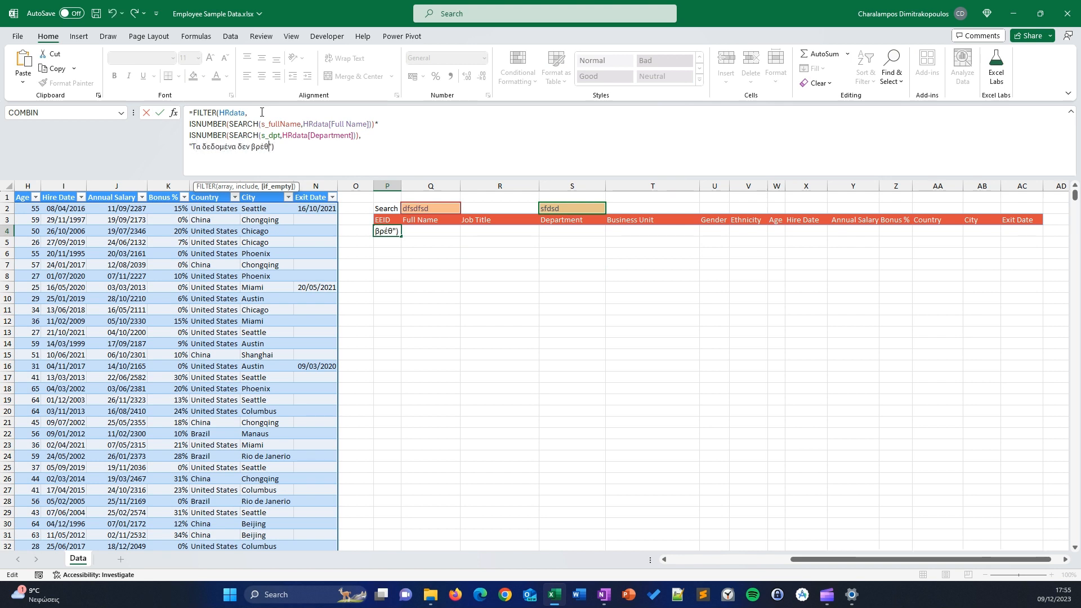
{"action": "key", "text": "BackSpace"}
{"action": "type", "text": "ηκαν"}
{"action": "key", "text": "Return"}
Step: Clear the search terms from the full-name and department cells Q2 and S2
{"action": "left_click", "coordinate": [570, 305]}
{"action": "left_click_drag", "start_coordinate": [434, 208], "coordinate": [582, 206]}
{"action": "key", "text": "Delete"}
{"action": "key", "text": "Up"}
{"action": "key", "text": "Down"}
{"action": "key", "text": "Down"}
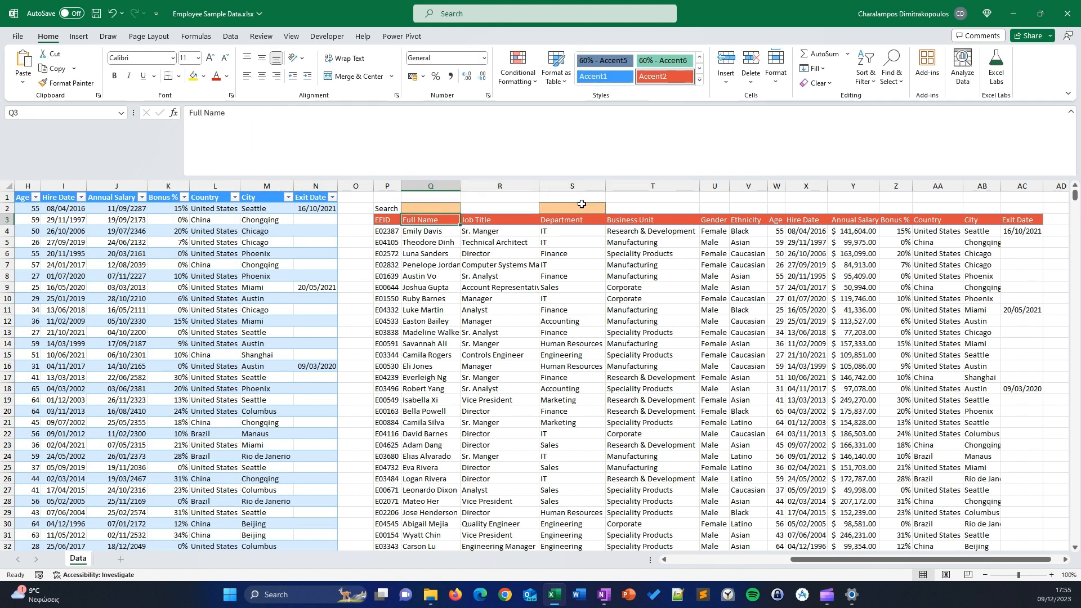
Step: Test the no-match text by entering "σδφσ" in the full-name search cell Q2, and clear the term again
{"action": "key", "text": "Up"}
{"action": "type", "text": "σδφσ"}
{"action": "key", "text": "Return"}
{"action": "key", "text": "Up"}
{"action": "key", "text": "Delete"}
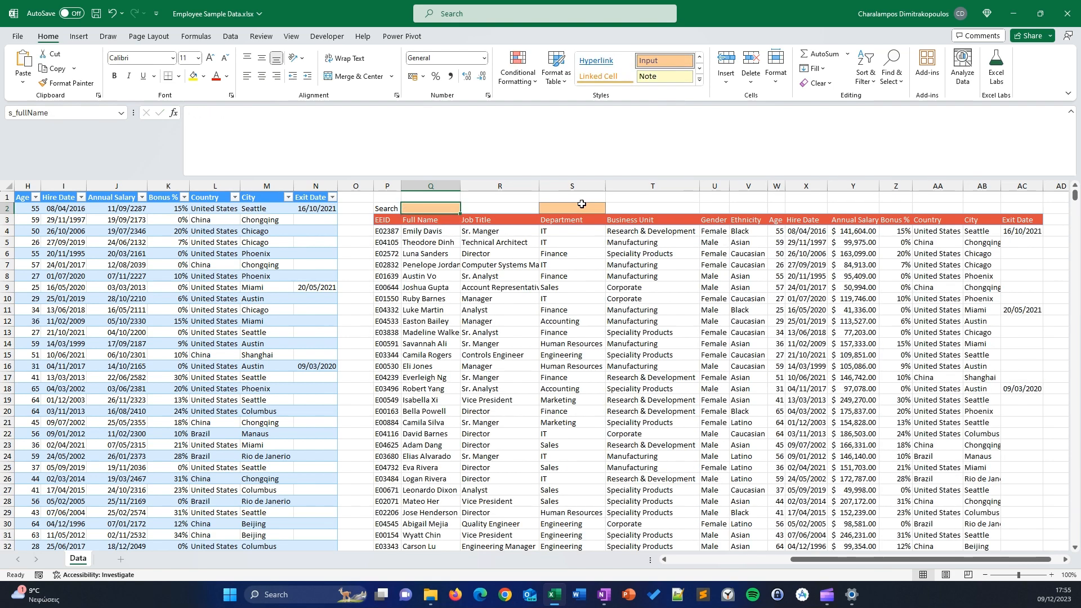
Step: Filter the Hire Date column of the HRdata table to dates before 09/12/2023
{"action": "left_click_drag", "start_coordinate": [625, 288], "coordinate": [659, 299]}
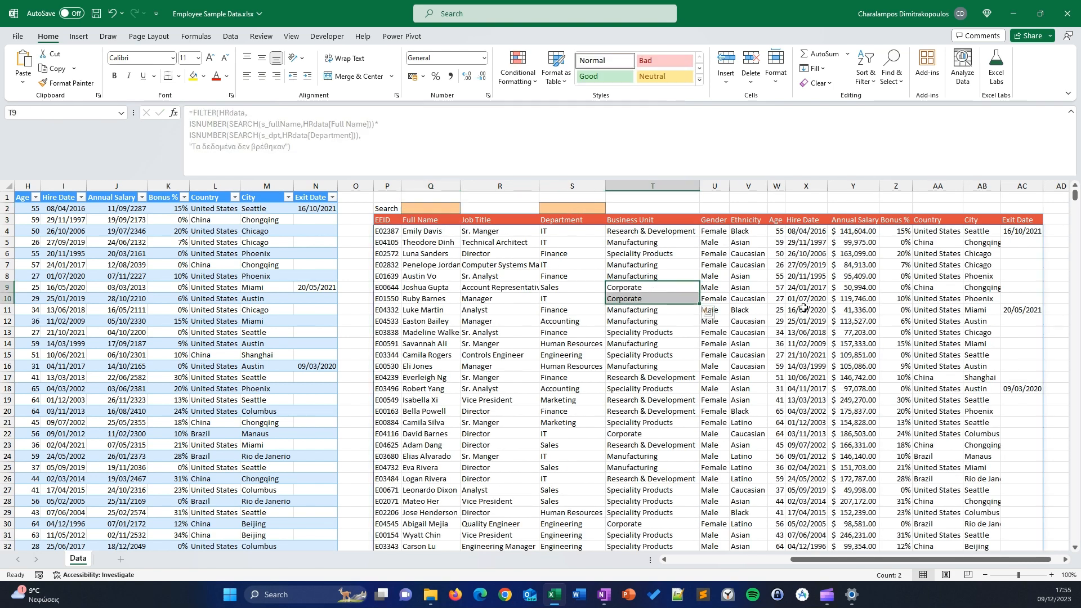
{"action": "left_click", "coordinate": [833, 266]}
{"action": "scroll", "coordinate": [222, 322], "scroll_direction": "left", "scroll_amount": 5}
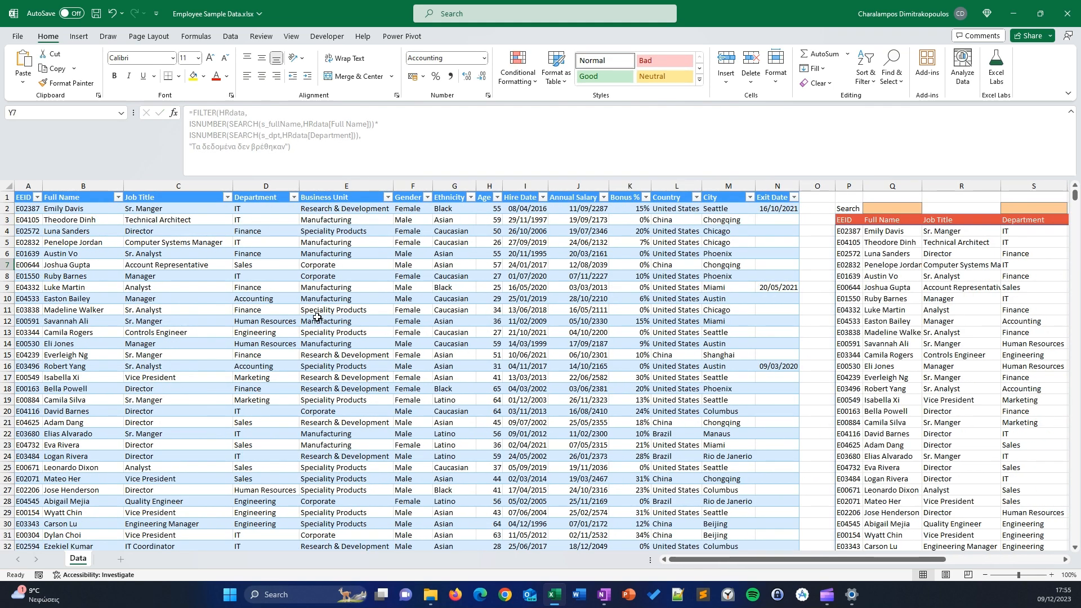
{"action": "left_click", "coordinate": [336, 290]}
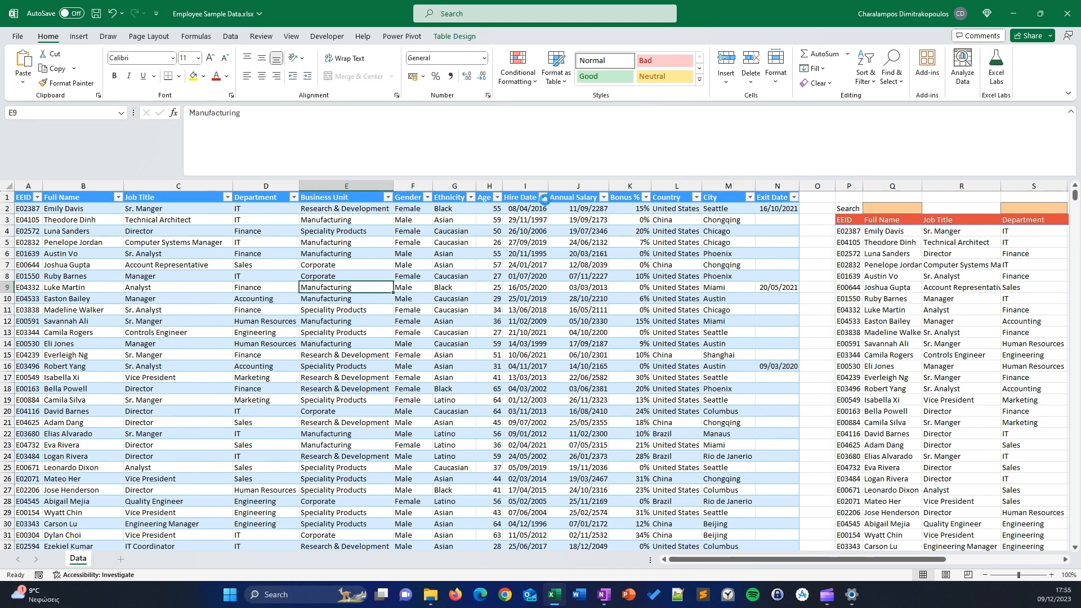
{"action": "left_click", "coordinate": [543, 198]}
{"action": "mouse_move", "coordinate": [487, 316]}
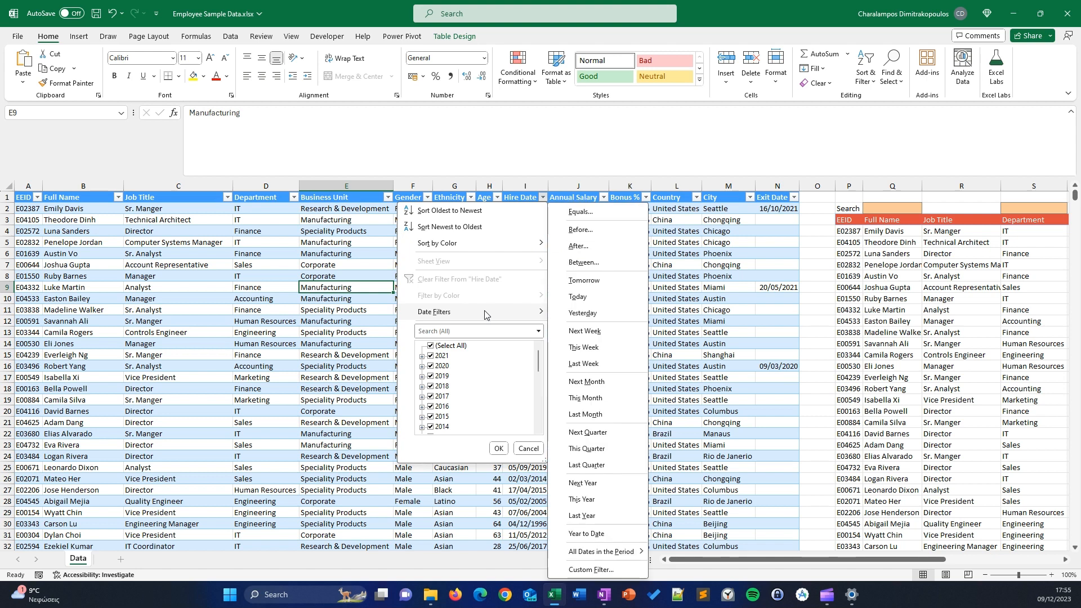
{"action": "left_click", "coordinate": [607, 230]}
{"action": "left_click", "coordinate": [896, 361]}
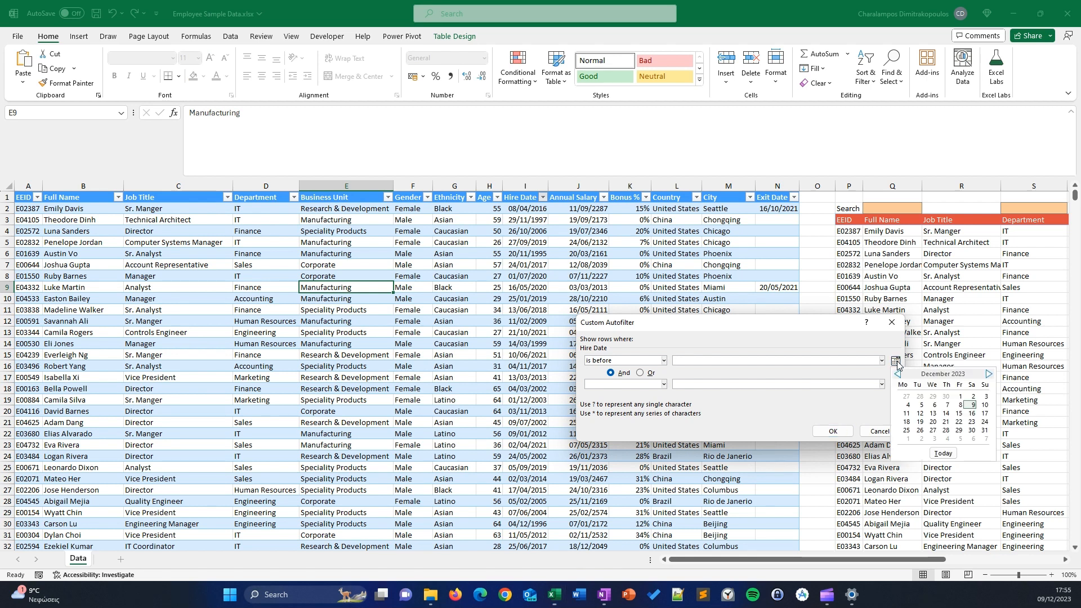
{"action": "left_click", "coordinate": [973, 405]}
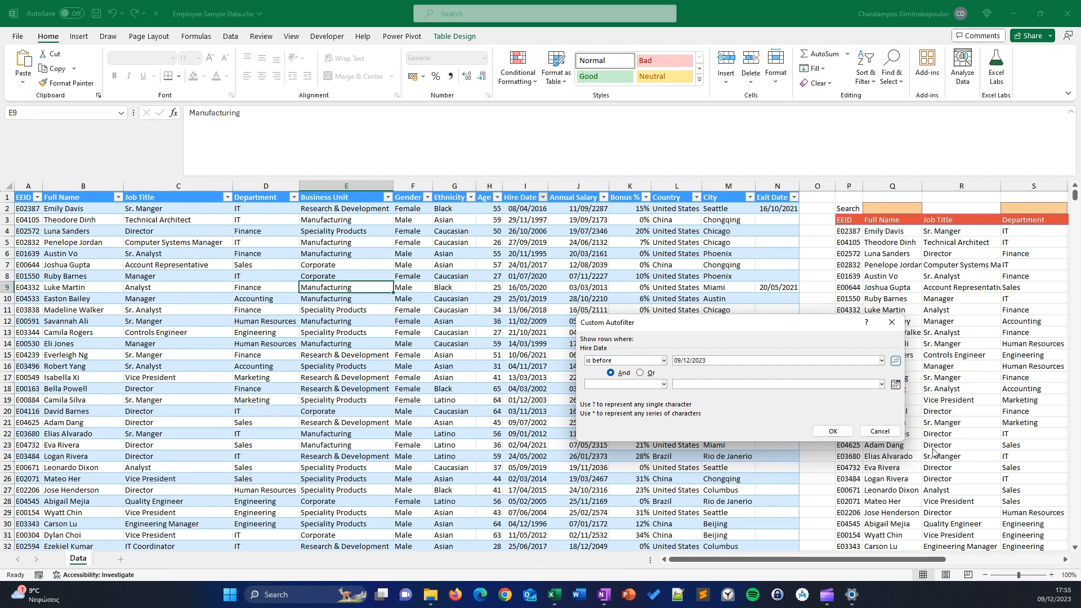
{"action": "left_click", "coordinate": [833, 431]}
{"action": "left_click", "coordinate": [535, 252]}
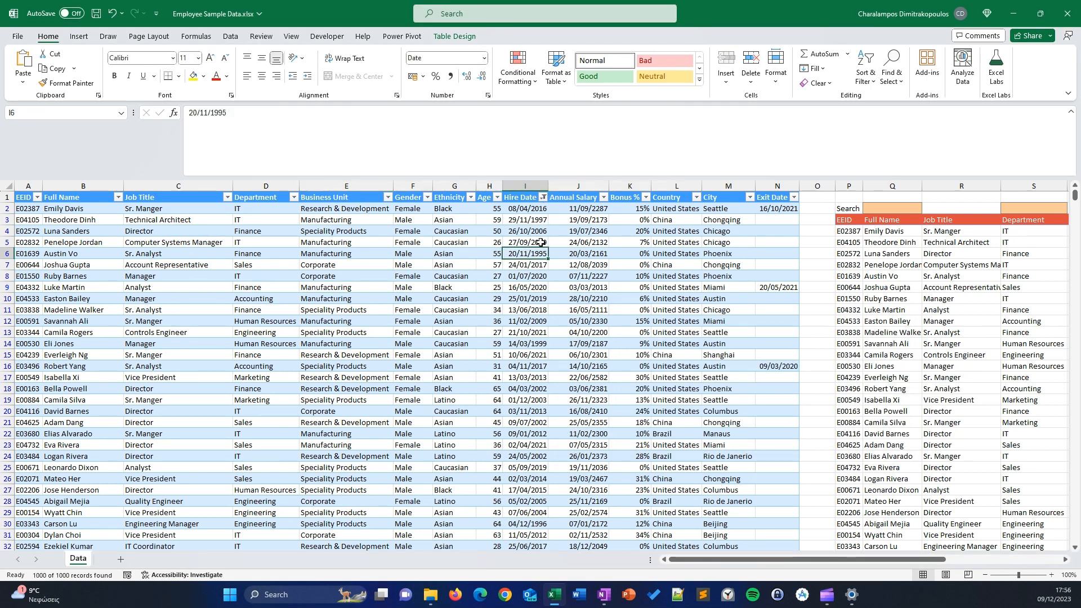
Step: Change the before-date of the HRdata table's Hire Date filter to an earlier year
{"action": "left_click", "coordinate": [544, 197]}
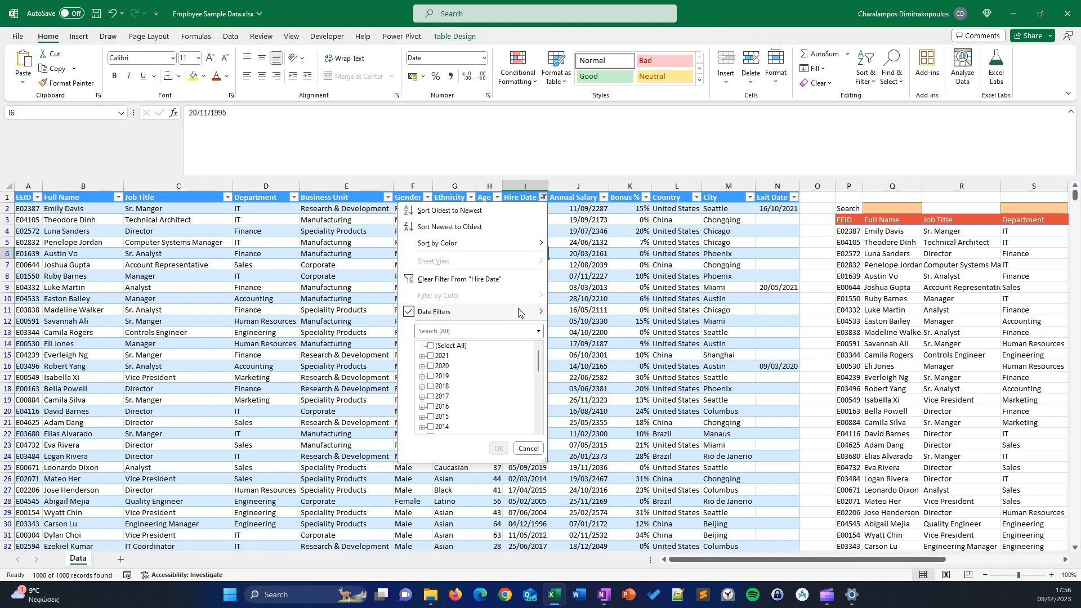
{"action": "mouse_move", "coordinate": [508, 313]}
{"action": "left_click", "coordinate": [608, 230]}
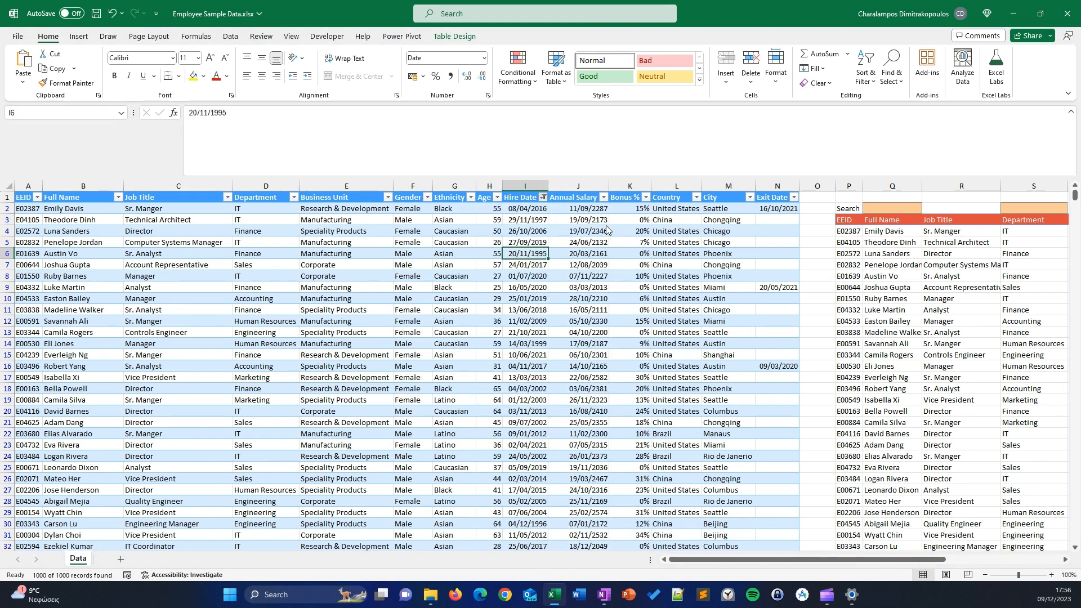
{"action": "left_click", "coordinate": [895, 361]}
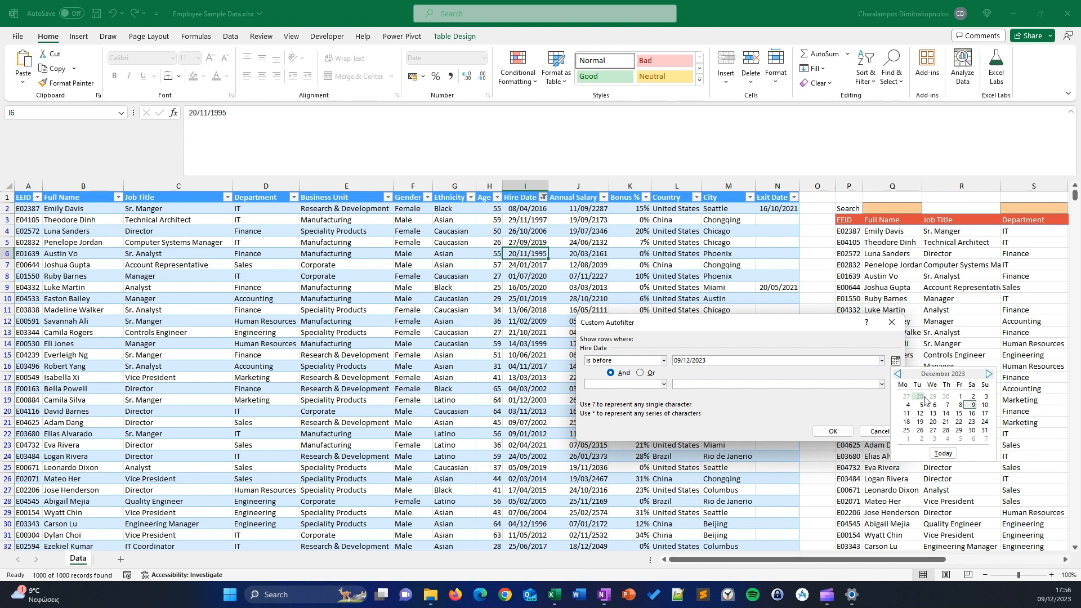
{"action": "left_click", "coordinate": [735, 358]}
{"action": "double_click", "coordinate": [727, 362]}
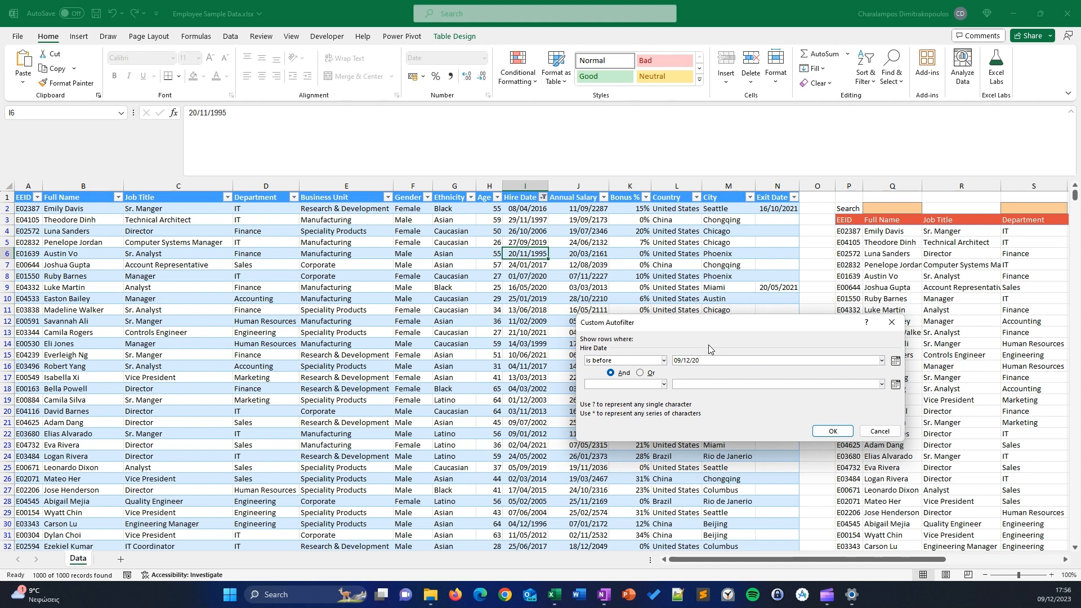
{"action": "key", "text": "Return"}
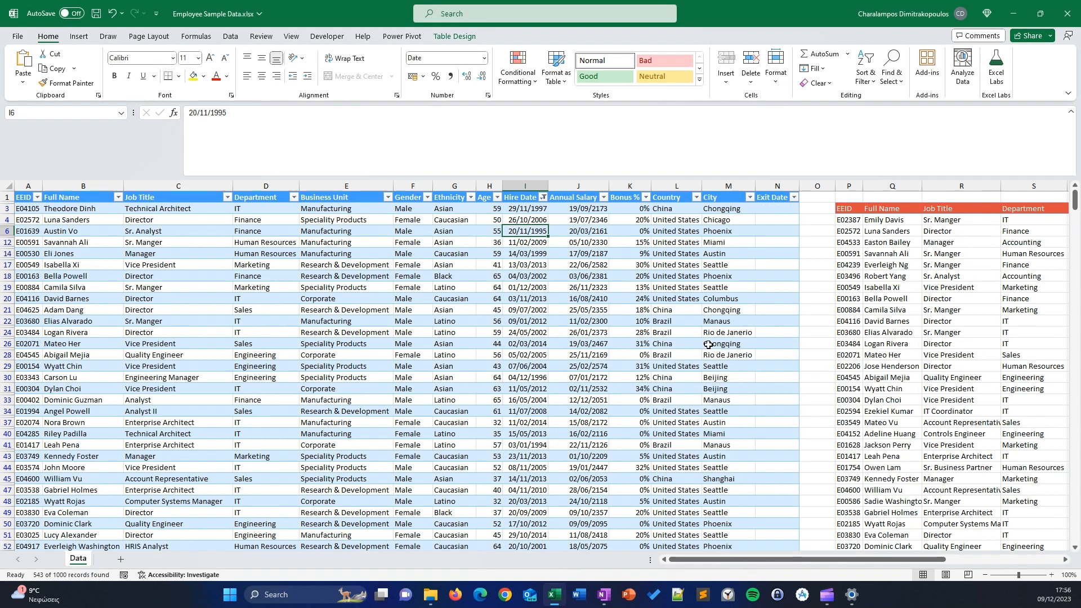
Step: Examine the filtered table's row numbers to see how hidden rows affect the search area beside it
{"action": "left_click", "coordinate": [562, 287]}
{"action": "left_click_drag", "start_coordinate": [495, 231], "coordinate": [522, 434]}
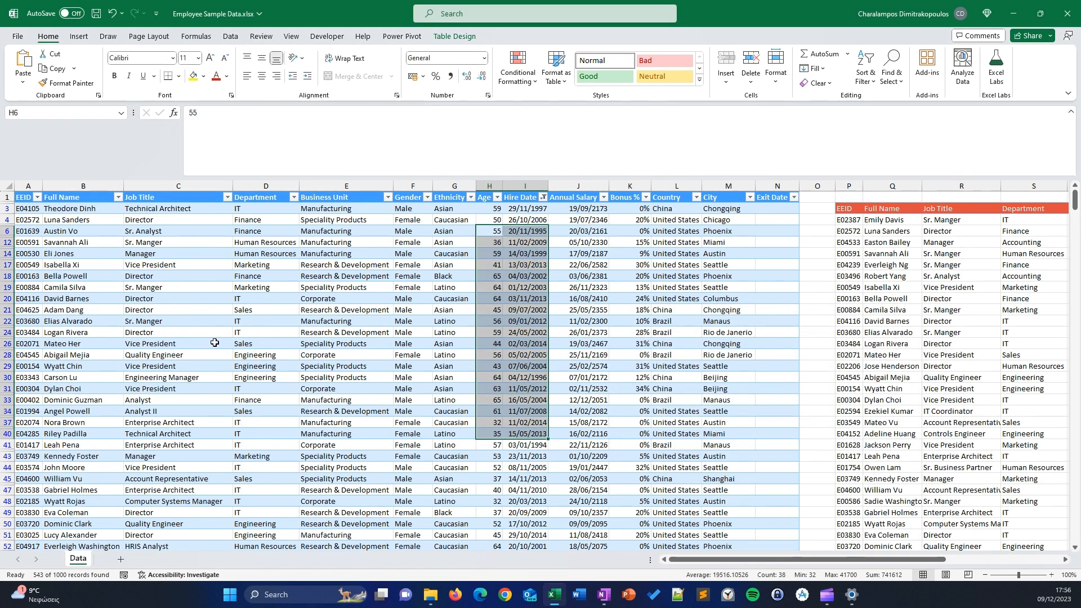
{"action": "left_click", "coordinate": [858, 266]}
{"action": "left_click_drag", "start_coordinate": [7, 208], "coordinate": [8, 298]}
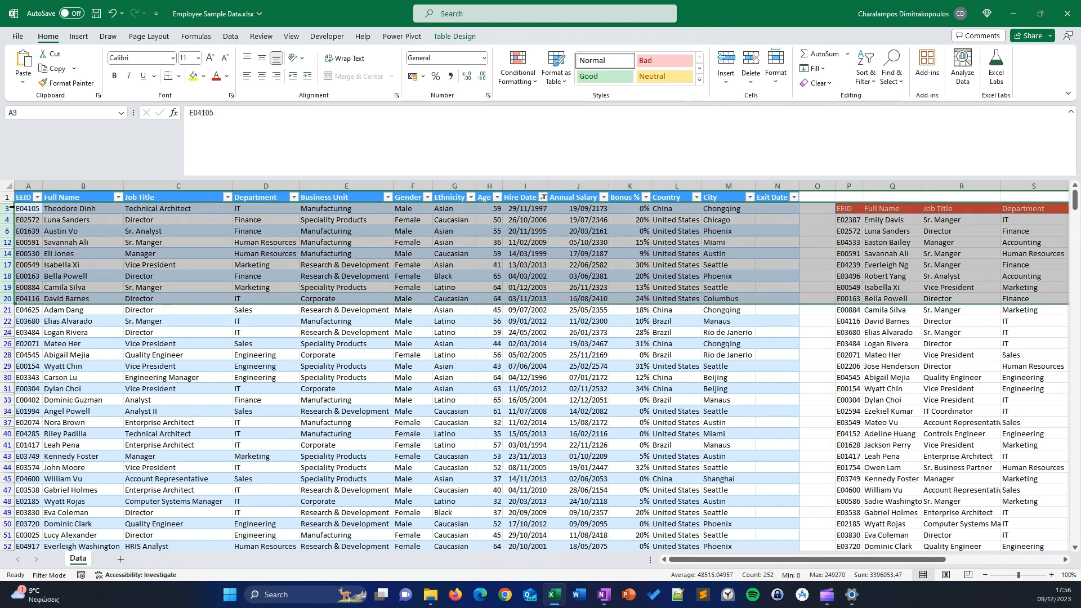
Step: Remove the Hire Date filter from the HRdata table by including all dates
{"action": "left_click", "coordinate": [544, 199]}
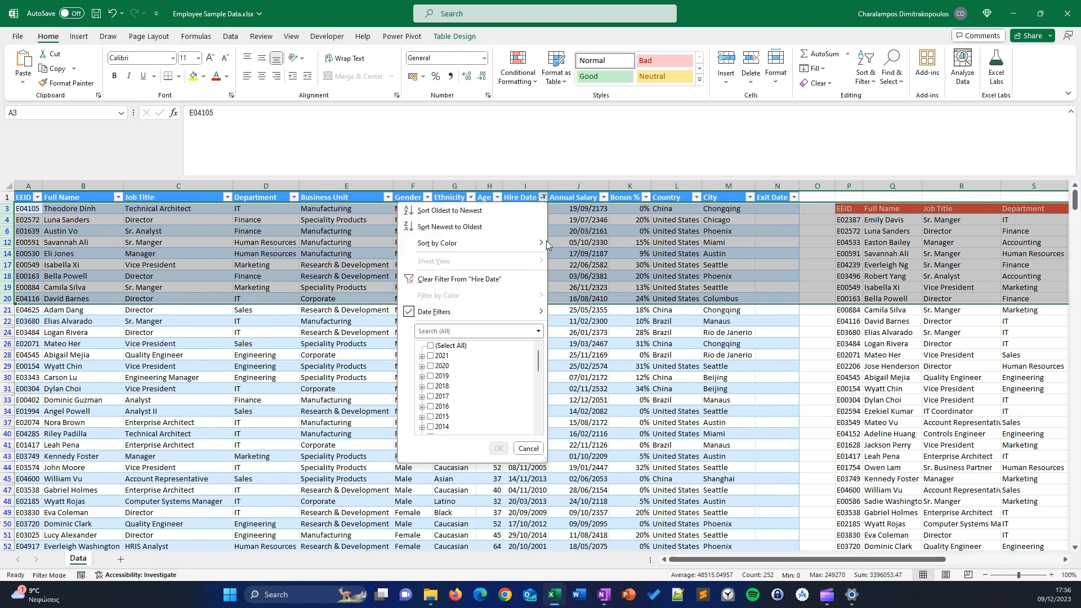
{"action": "left_click", "coordinate": [431, 346]}
{"action": "left_click", "coordinate": [498, 448]}
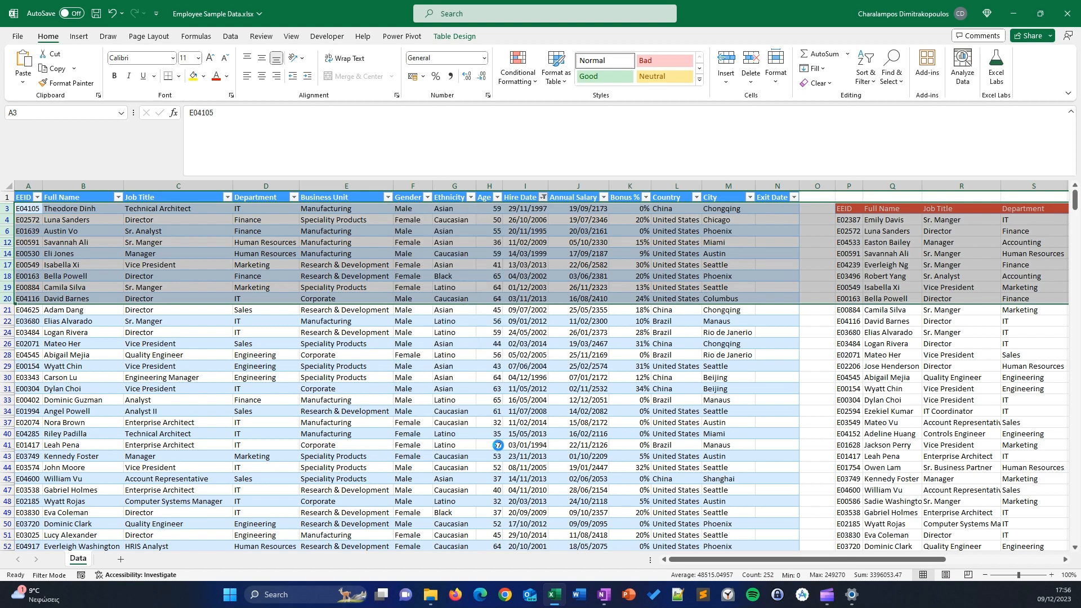
{"action": "scroll", "coordinate": [702, 383], "scroll_direction": "right", "scroll_amount": 3}
{"action": "scroll", "coordinate": [702, 383], "scroll_direction": "right", "scroll_amount": 1}
{"action": "scroll", "coordinate": [692, 383], "scroll_direction": "left", "scroll_amount": 2}
{"action": "left_click", "coordinate": [549, 309]}
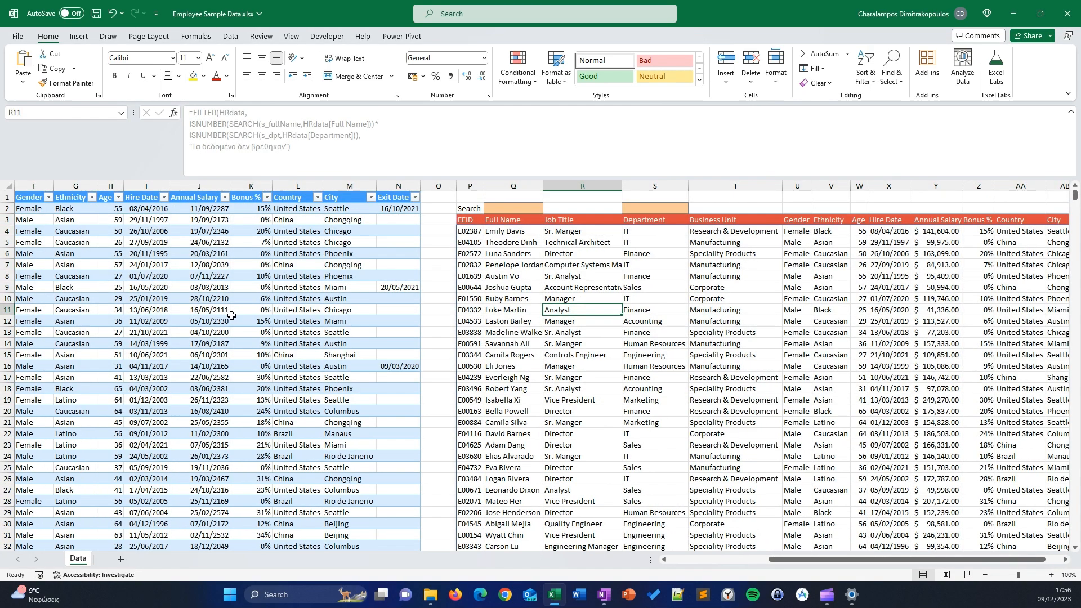
{"action": "scroll", "coordinate": [248, 318], "scroll_direction": "left", "scroll_amount": 2}
{"action": "left_click", "coordinate": [94, 279]}
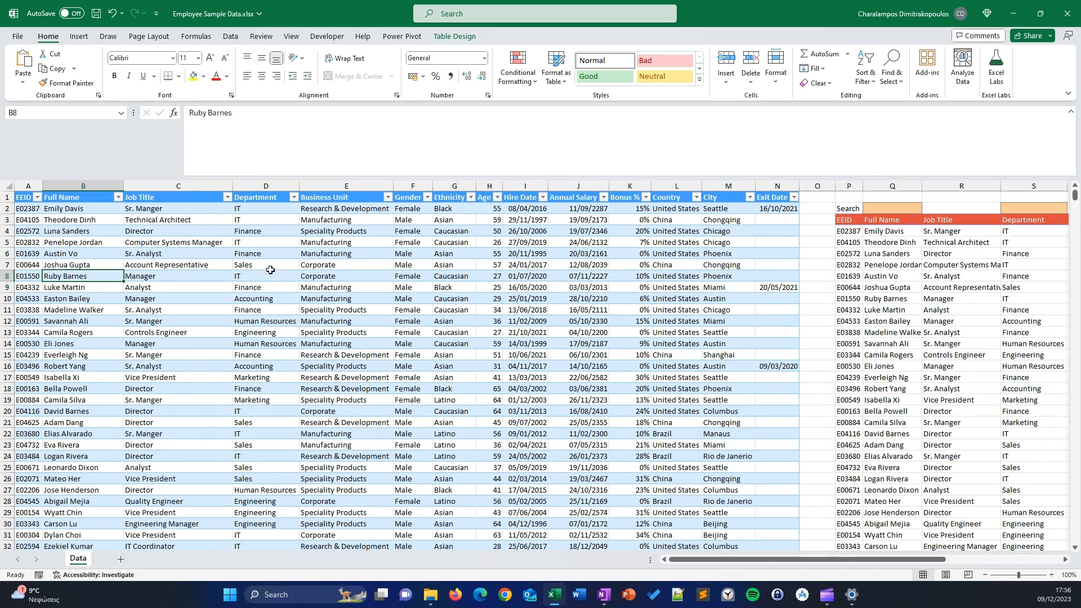
Step: Apply the Input cell style to X2 above the Hire Date header and name the cell s_beforeHireDate
{"action": "scroll", "coordinate": [574, 340], "scroll_direction": "right", "scroll_amount": 4}
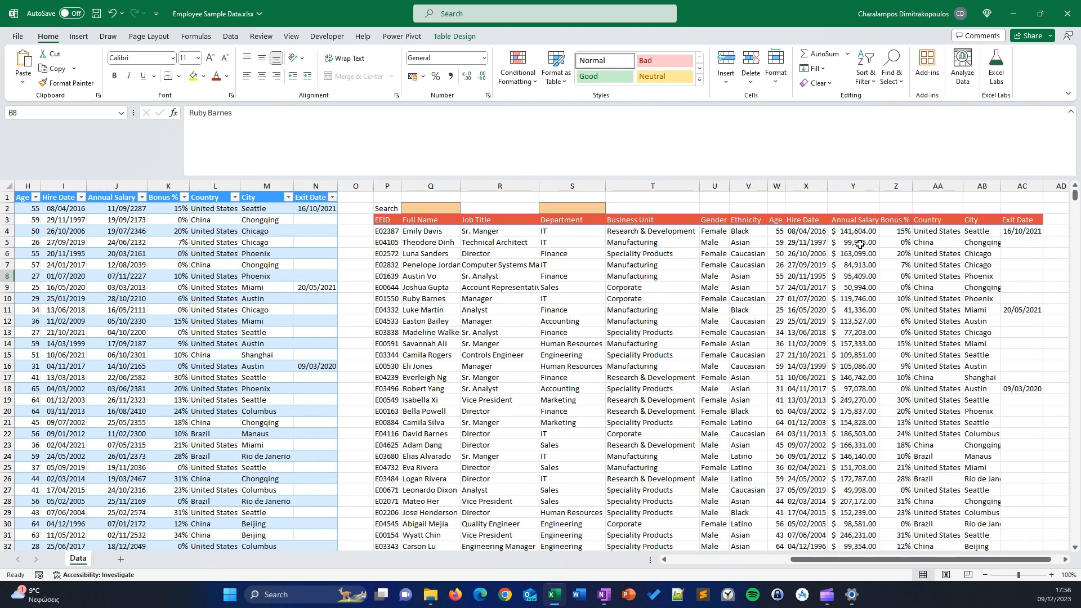
{"action": "left_click", "coordinate": [803, 209]}
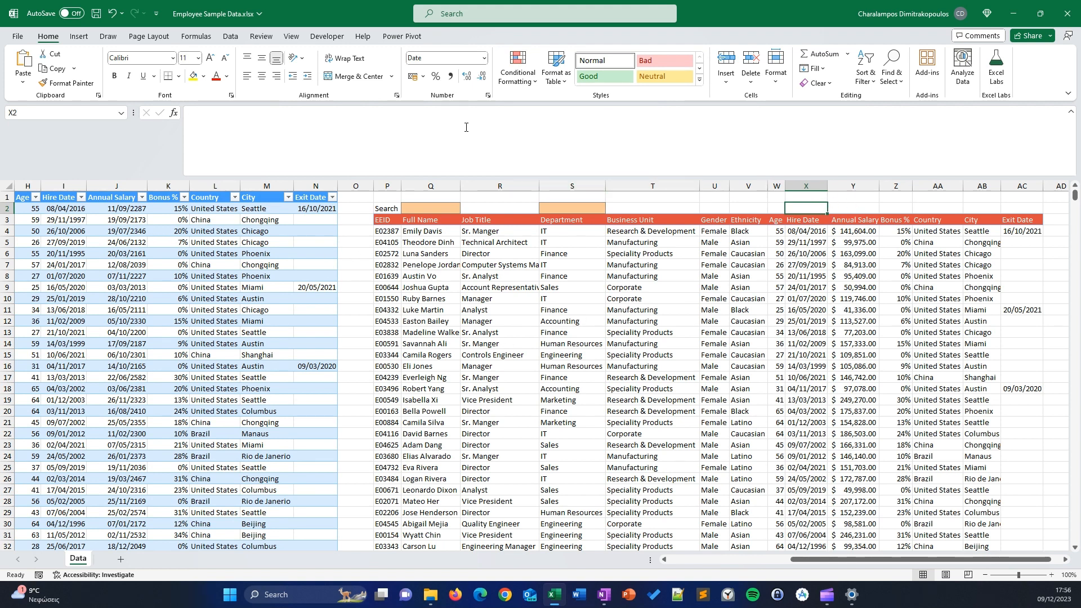
{"action": "left_click", "coordinate": [699, 80]}
{"action": "left_click", "coordinate": [899, 114]}
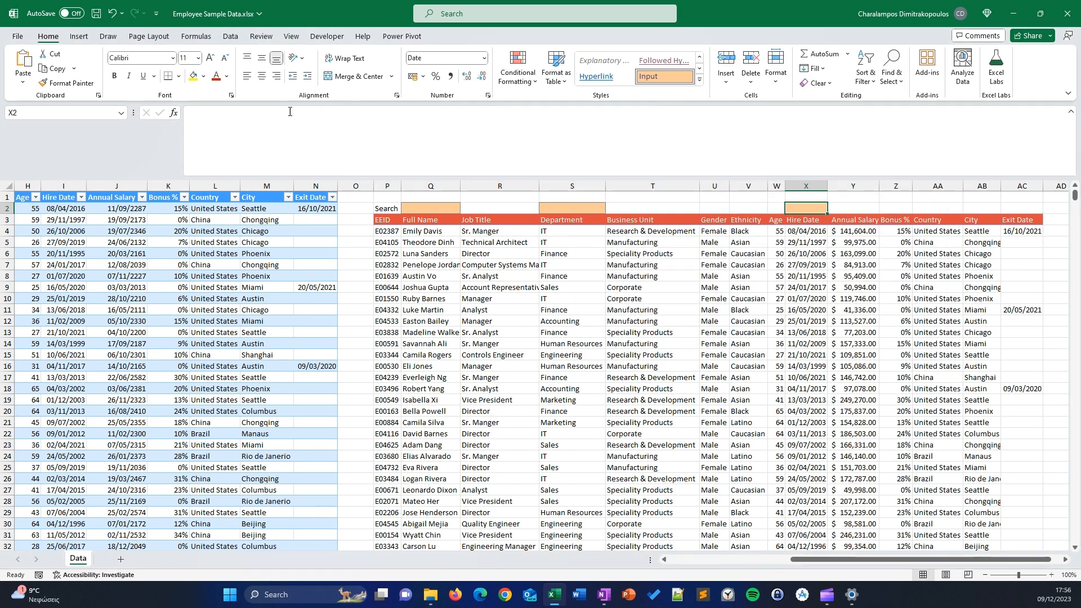
{"action": "left_click", "coordinate": [50, 116]}
{"action": "type", "text": "σ"}
{"action": "type", "text": "_beforeHireDate"}
{"action": "key", "text": "Return"}
Step: Add a multiplication sign after the department condition in P4's FILTER formula and start a new line for another condition
{"action": "left_click", "coordinate": [386, 231]}
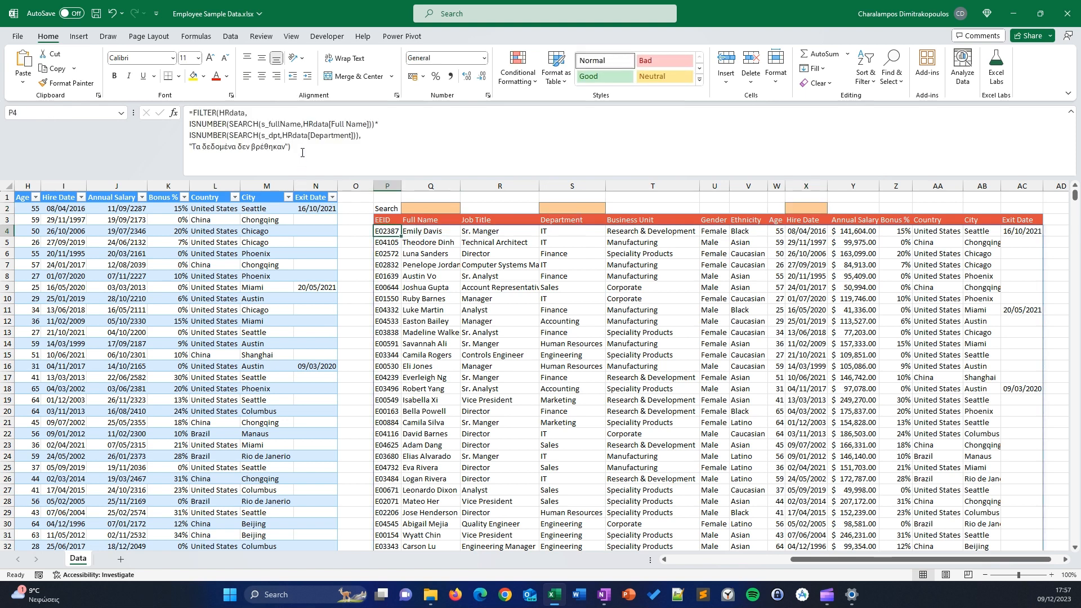
{"action": "left_click", "coordinate": [361, 136]}
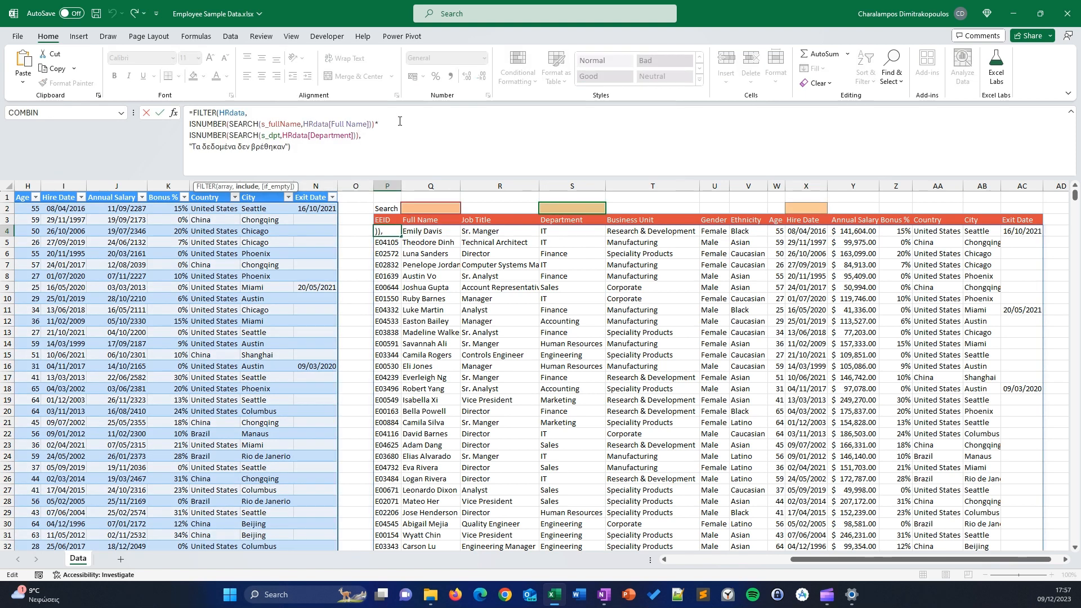
{"action": "type", "text": "*"}
{"action": "key", "text": "Return"}
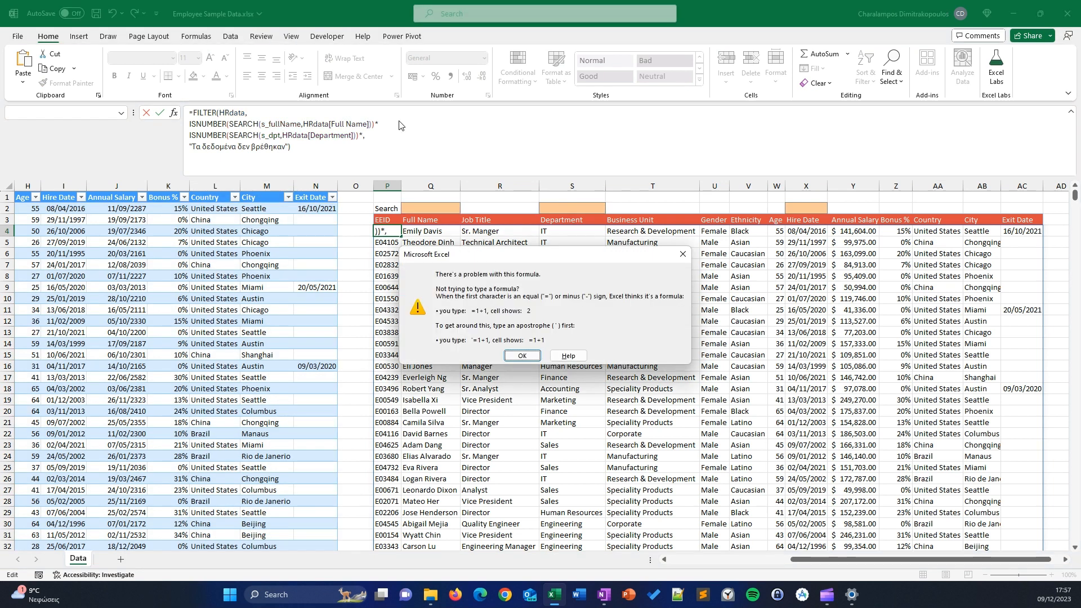
{"action": "key", "text": "Return"}
{"action": "key", "text": "alt+Return"}
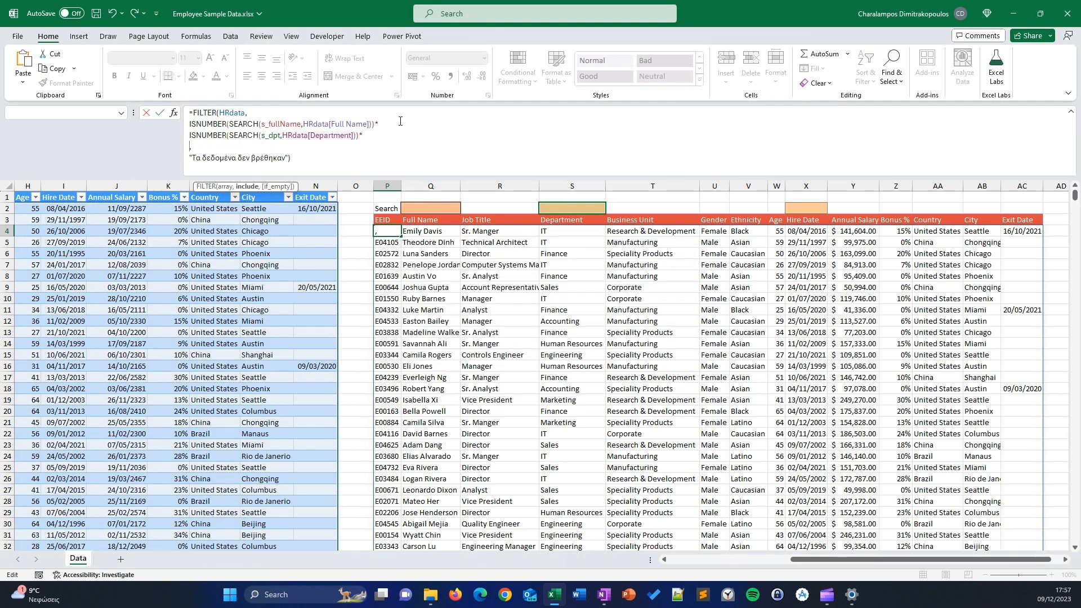
{"action": "left_click_drag", "start_coordinate": [189, 136], "coordinate": [359, 135]}
{"action": "key", "text": "ctrl+c"}
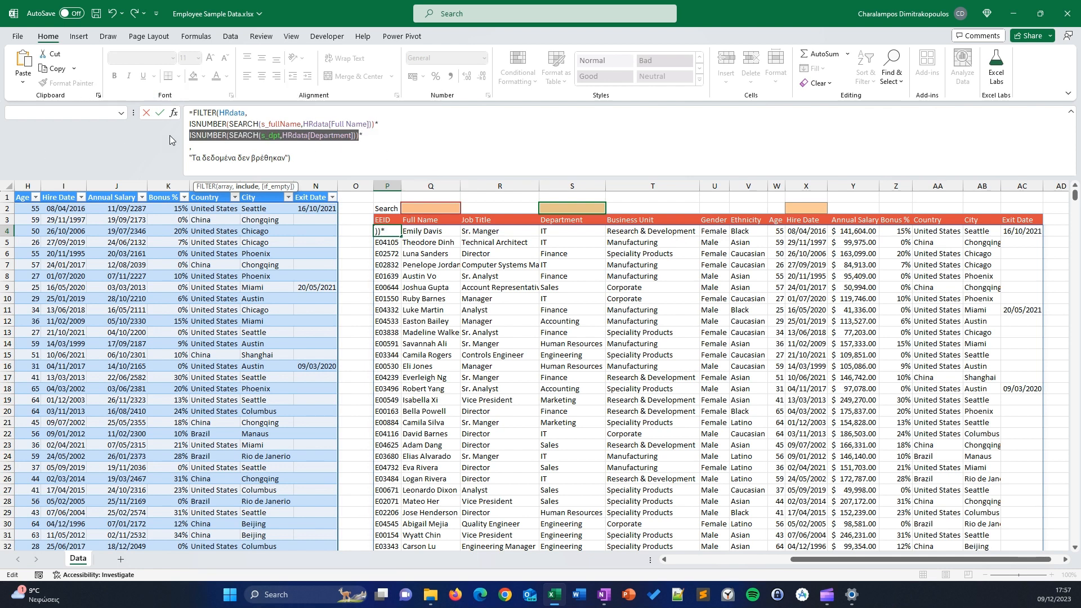
{"action": "left_click", "coordinate": [190, 145]}
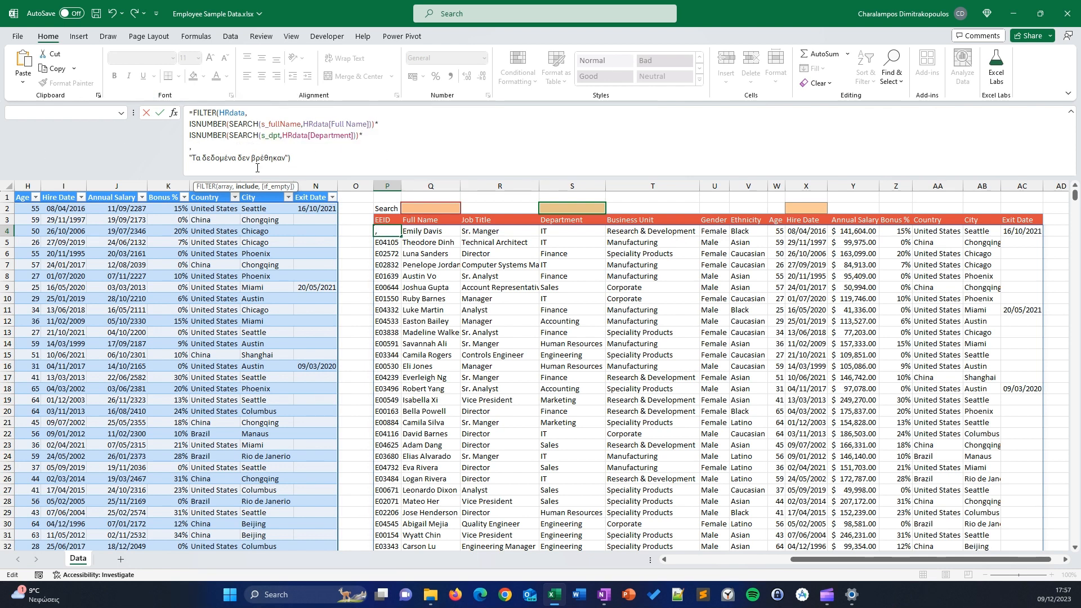
{"action": "key", "text": "ctrl+v"}
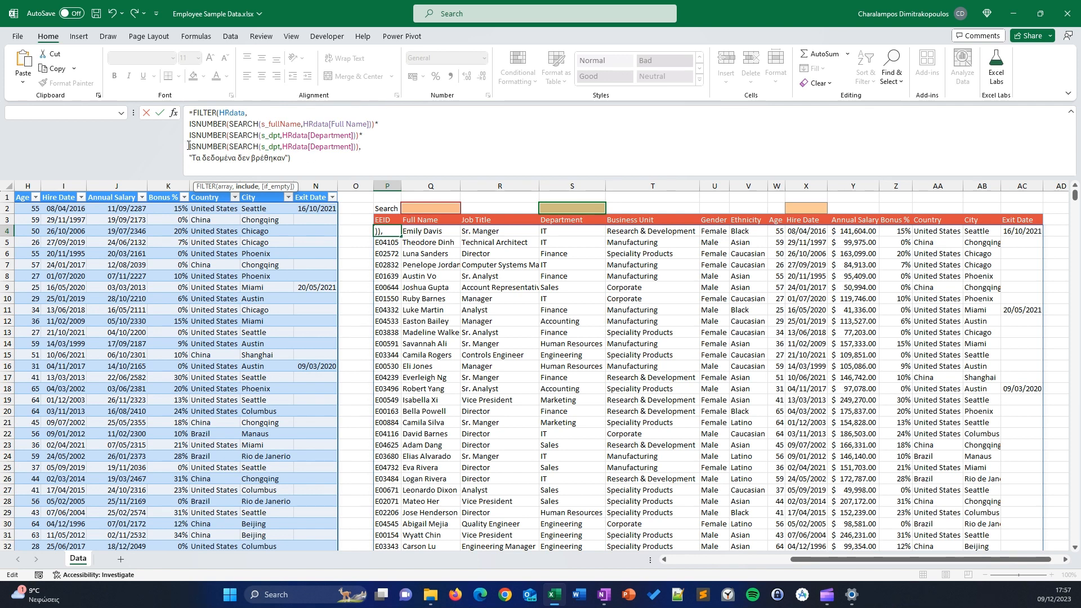
{"action": "left_click_drag", "start_coordinate": [189, 147], "coordinate": [362, 148]}
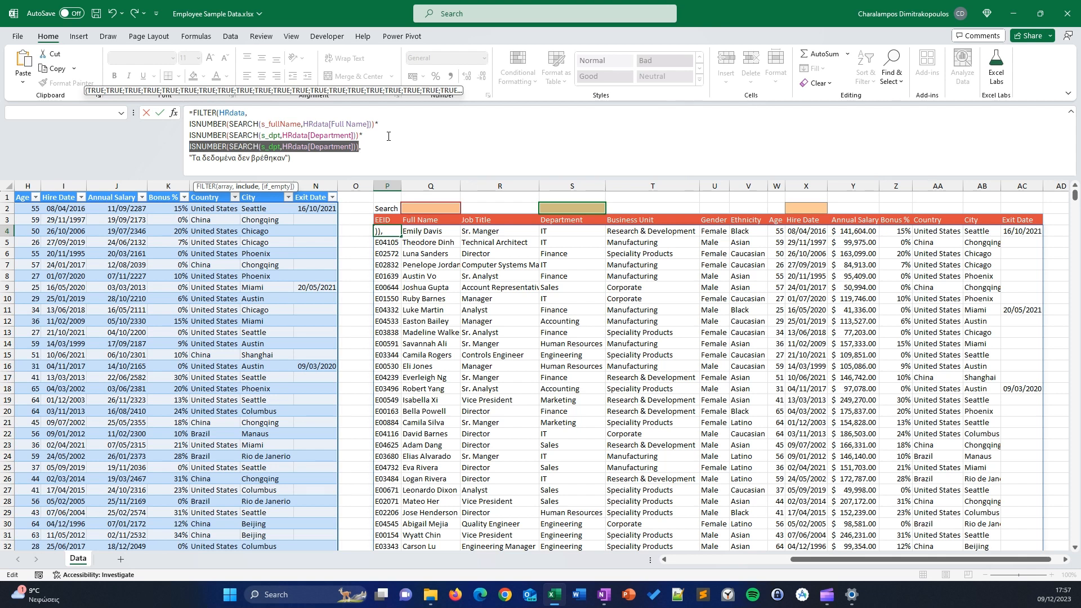
{"action": "key", "text": "BackSpace"}
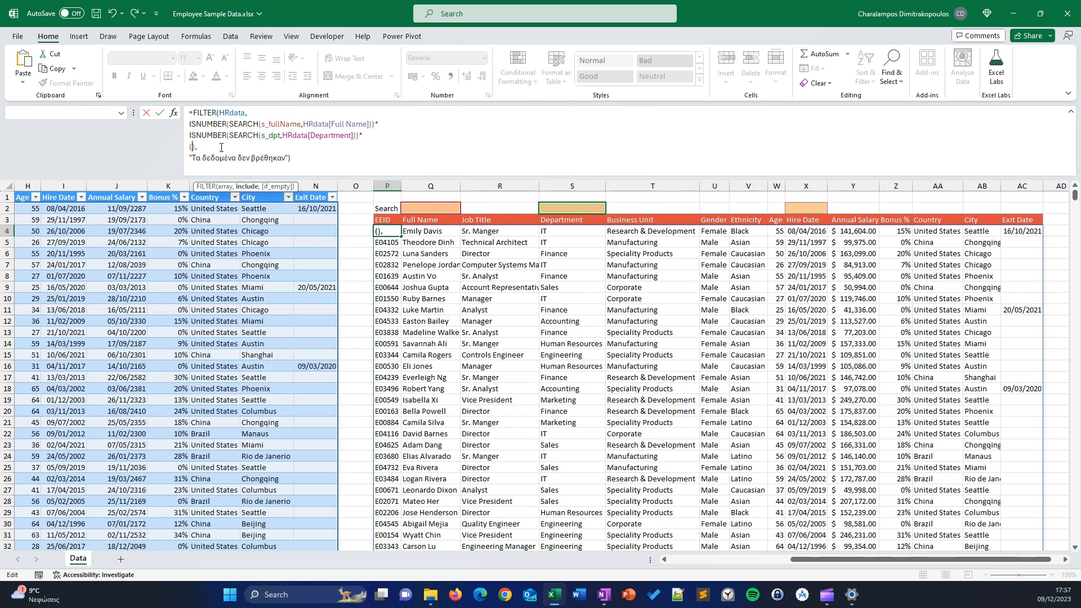
Step: Begin the third condition in P4's FILTER formula with a parenthesised IF testing that s_beforeHireDate is not empty (<>"")
{"action": "type", "text": "if()"}
{"action": "key", "text": "Left"}
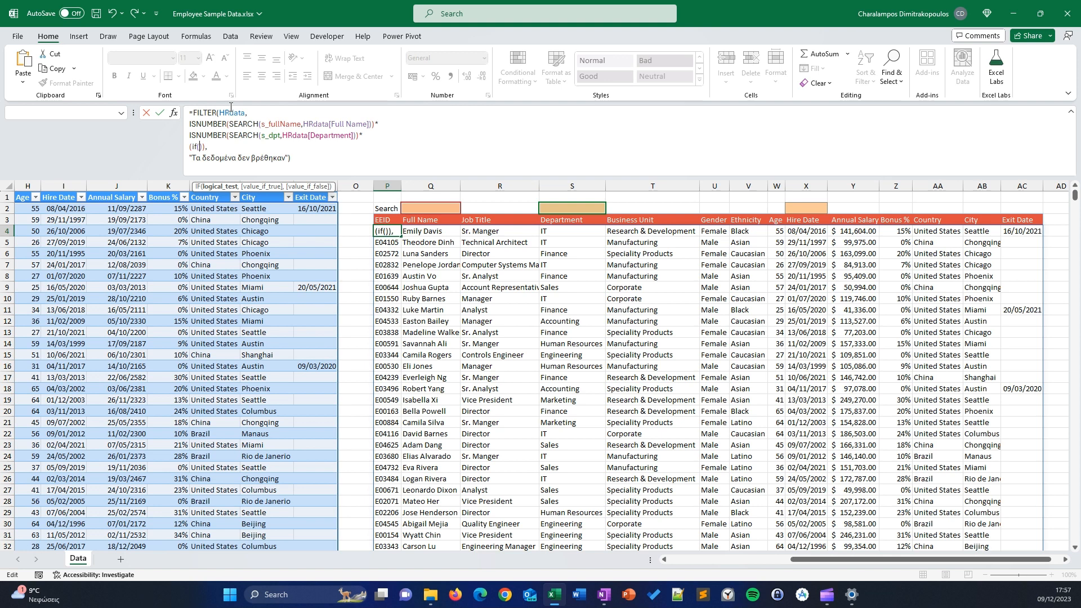
{"action": "type", "text": "s"}
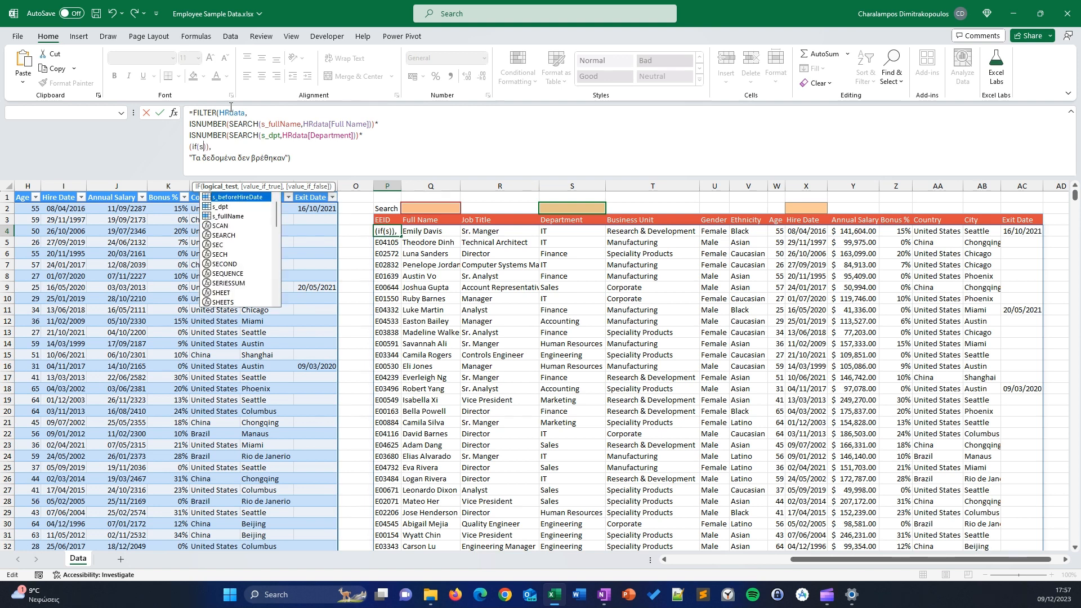
{"action": "key", "text": "Tab"}
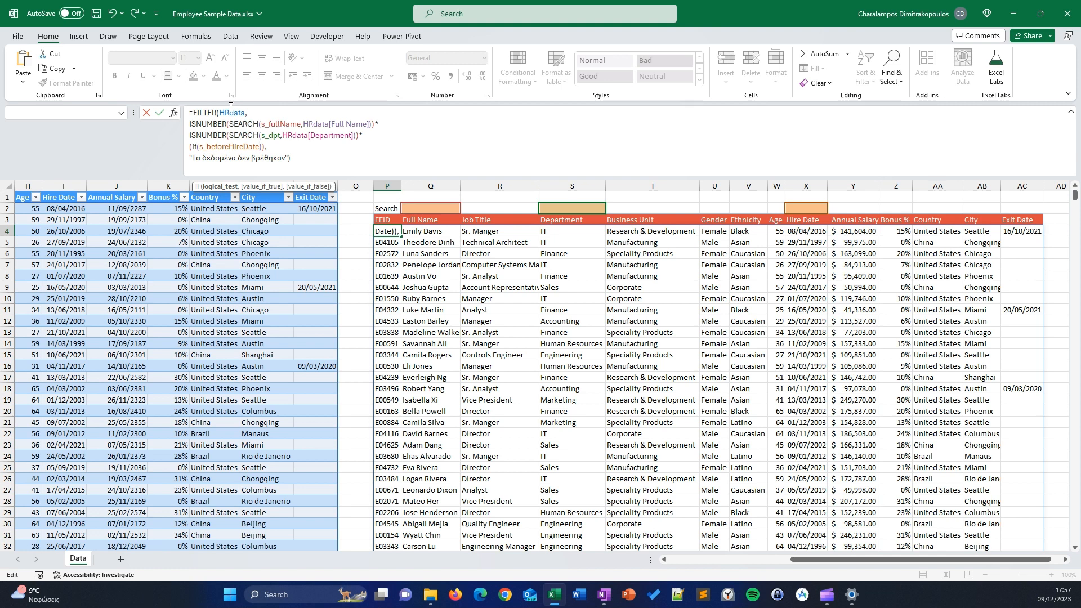
{"action": "type", "text": "<>\"\","}
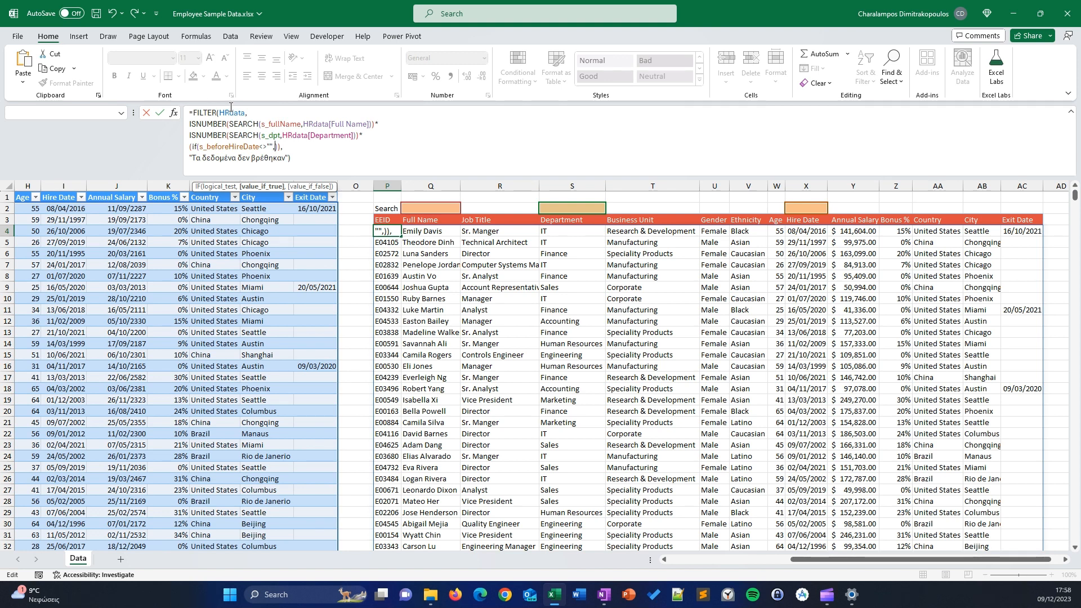
{"action": "type", "text": "ta"}
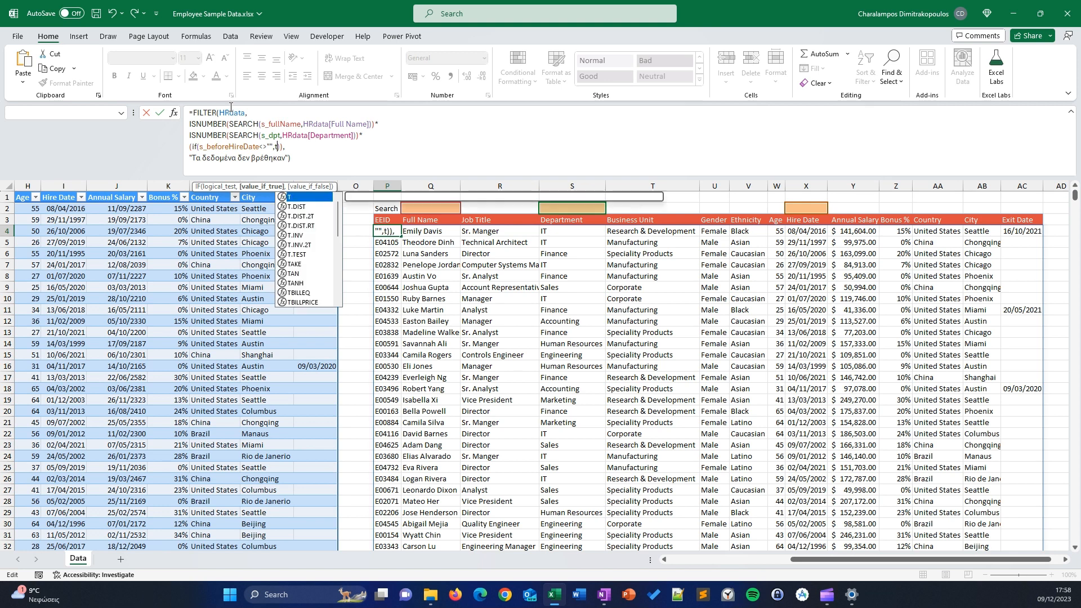
{"action": "key", "text": "BackSpace"}
{"action": "key", "text": "BackSpace"}
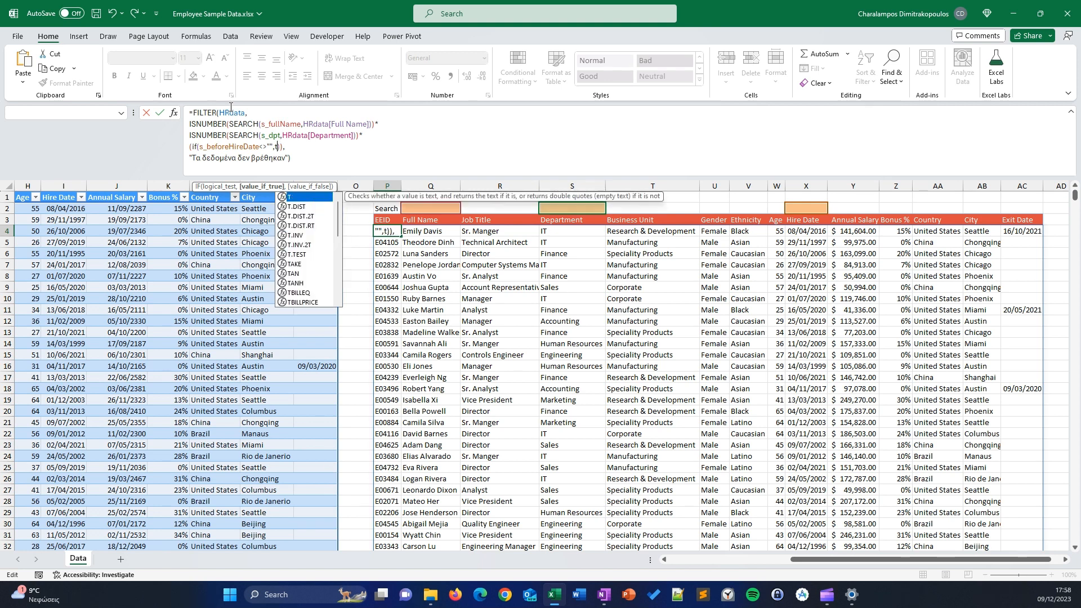
Step: Give the IF the value-if-true comparison HRdata[Hire Date]<=s_beforeHireDate
{"action": "type", "text": "hrdata["}
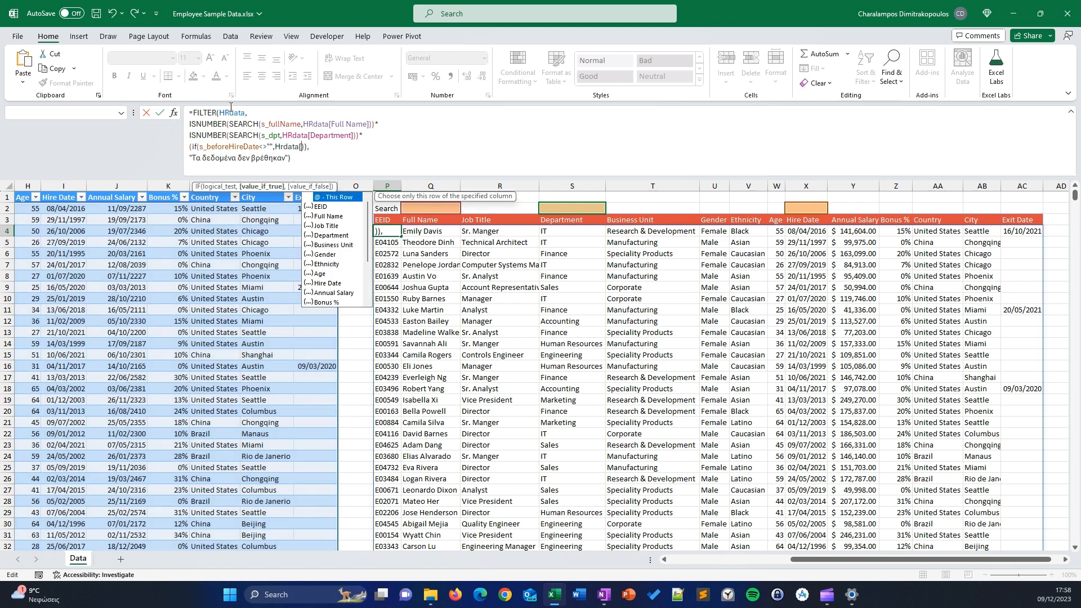
{"action": "key", "text": "Down"}
{"action": "key", "text": "Down"}
{"action": "key", "text": "Down"}
{"action": "key", "text": "Down"}
{"action": "key", "text": "Down"}
{"action": "key", "text": "Down"}
{"action": "key", "text": "Down"}
{"action": "key", "text": "Down"}
{"action": "key", "text": "Down"}
{"action": "key", "text": "Tab"}
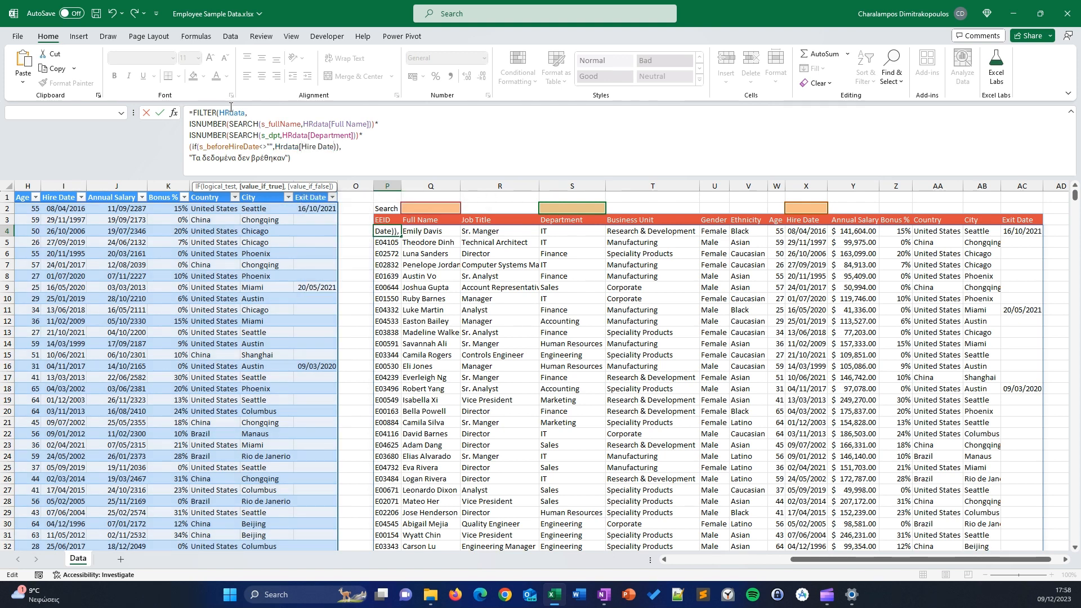
{"action": "type", "text": "]"}
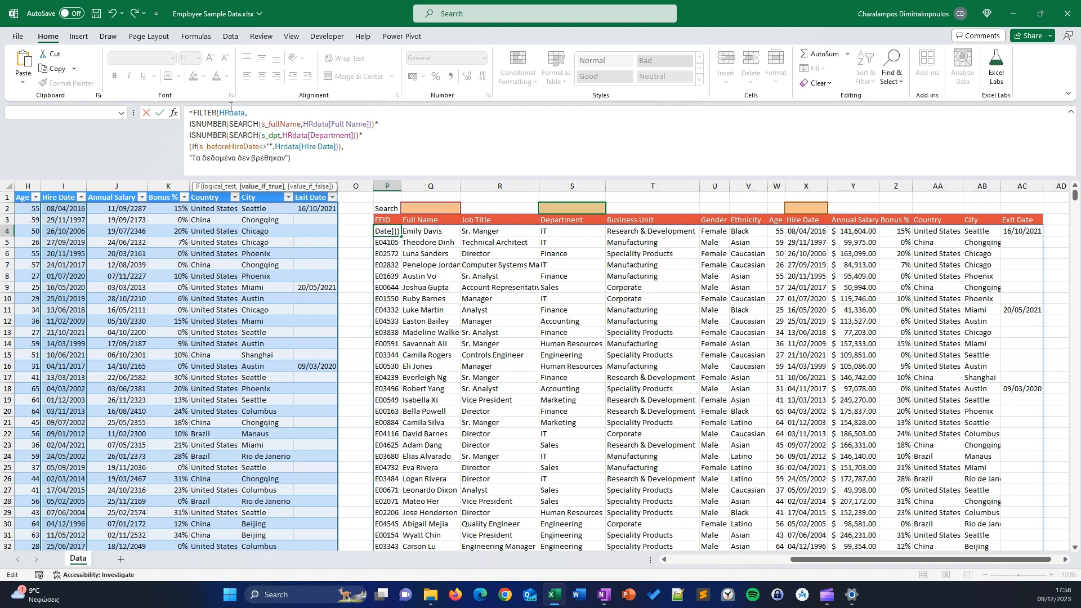
{"action": "type", "text": "<=s"}
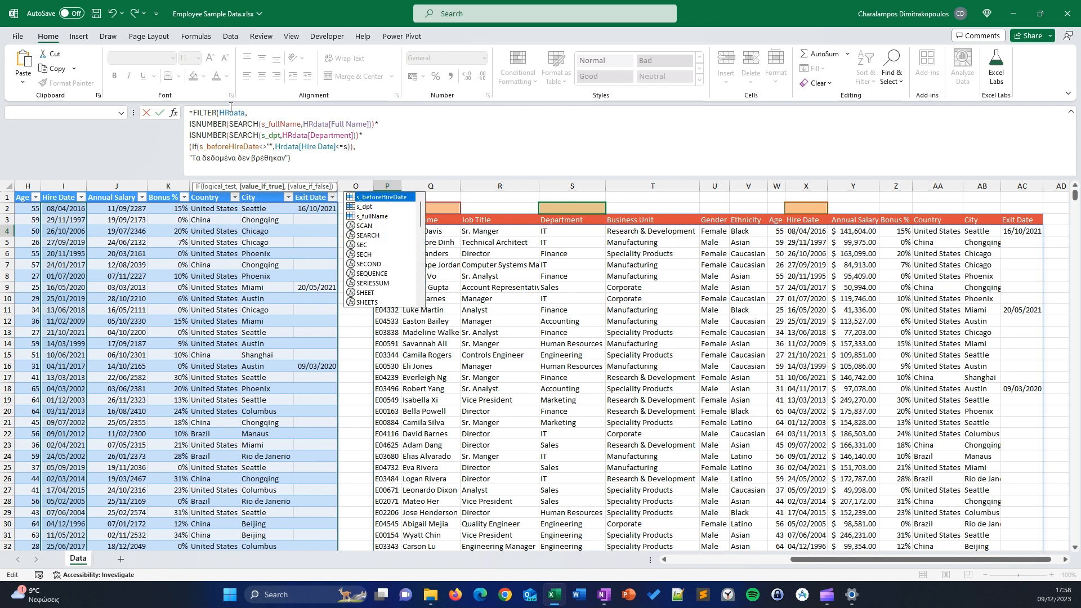
{"action": "key", "text": "Tab"}
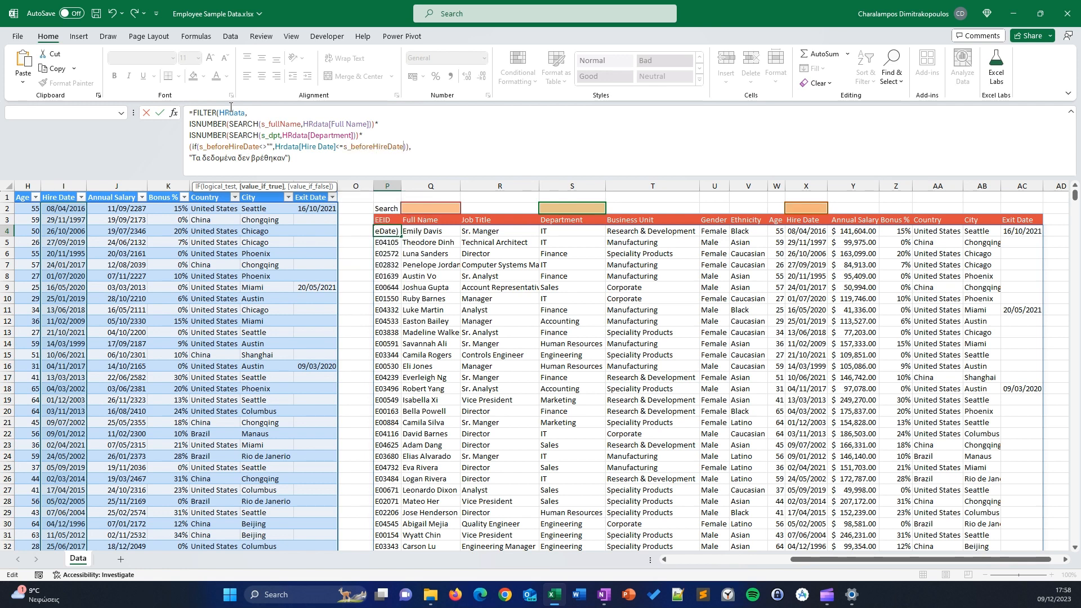
Step: Complete the IF with 1 as its value-if-false and commit the FILTER formula in P4
{"action": "type", "text": ","}
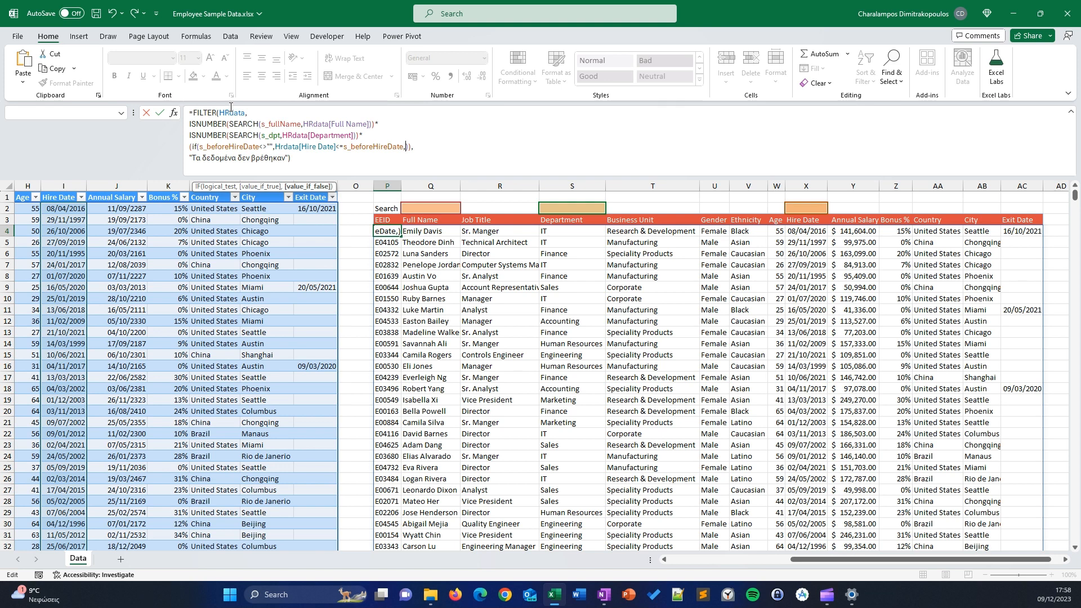
{"action": "type", "text": "1"}
{"action": "key", "text": "Return"}
Step: Set the search date in X2 above the Hire Date header to 08/04/2016
{"action": "left_click", "coordinate": [802, 201]}
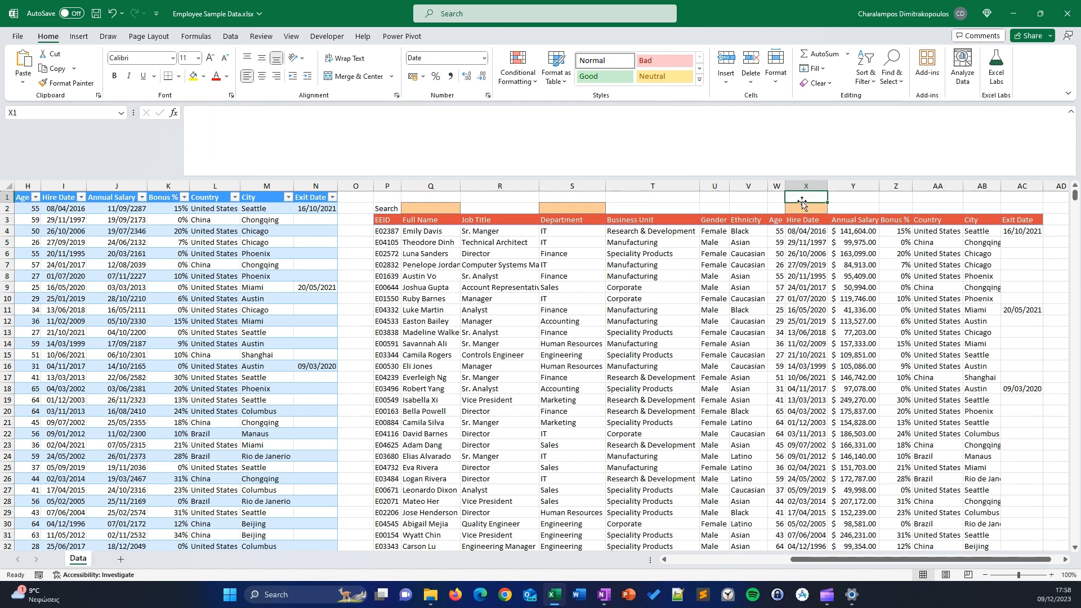
{"action": "left_click", "coordinate": [804, 209]}
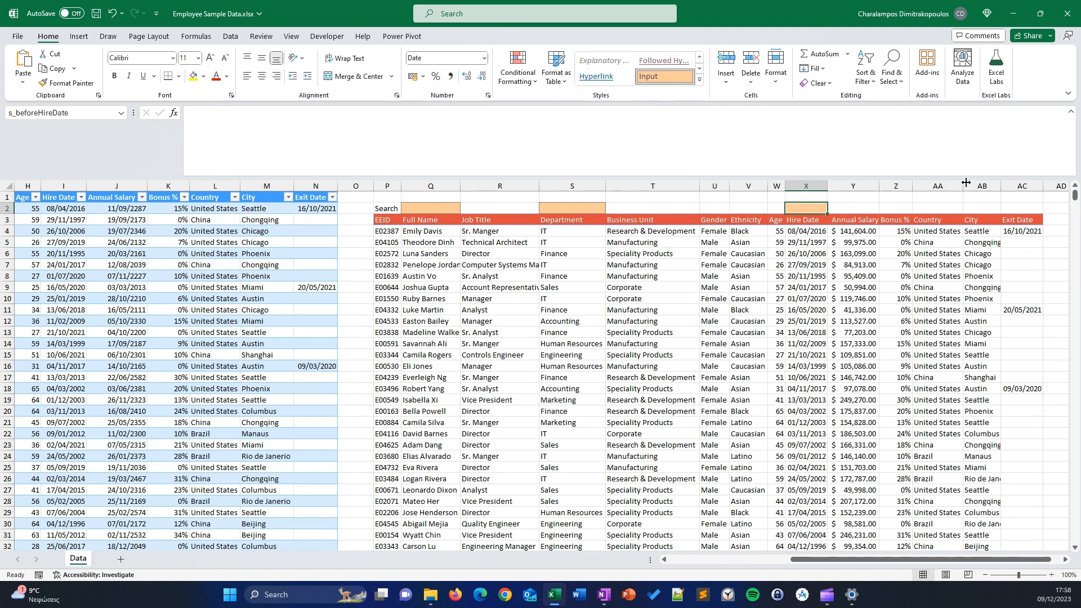
{"action": "type", "text": "08/04/20"}
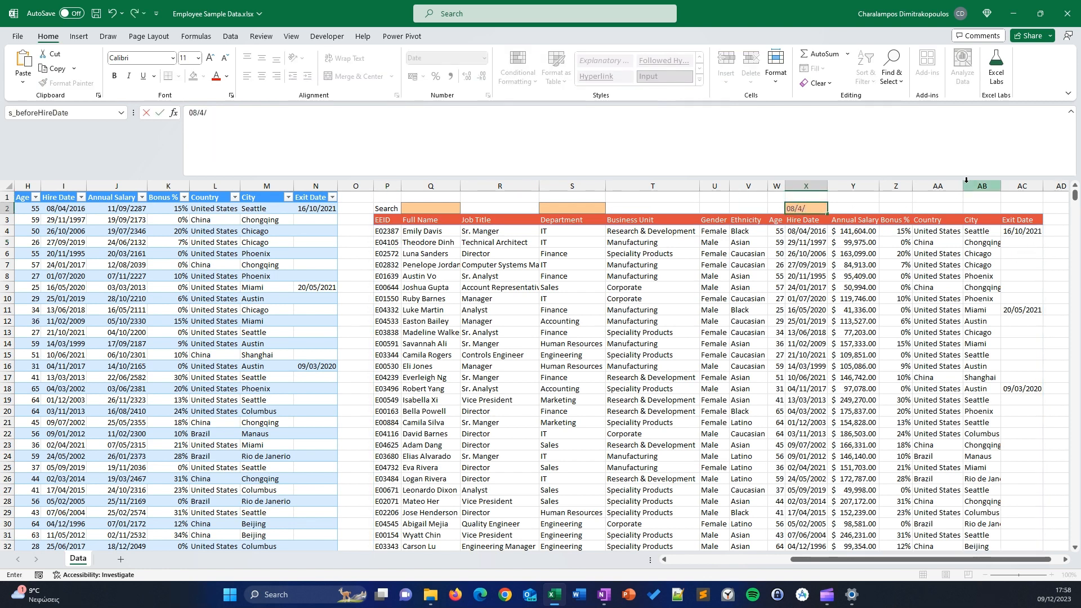
{"action": "type", "text": "16"}
{"action": "key", "text": "Return"}
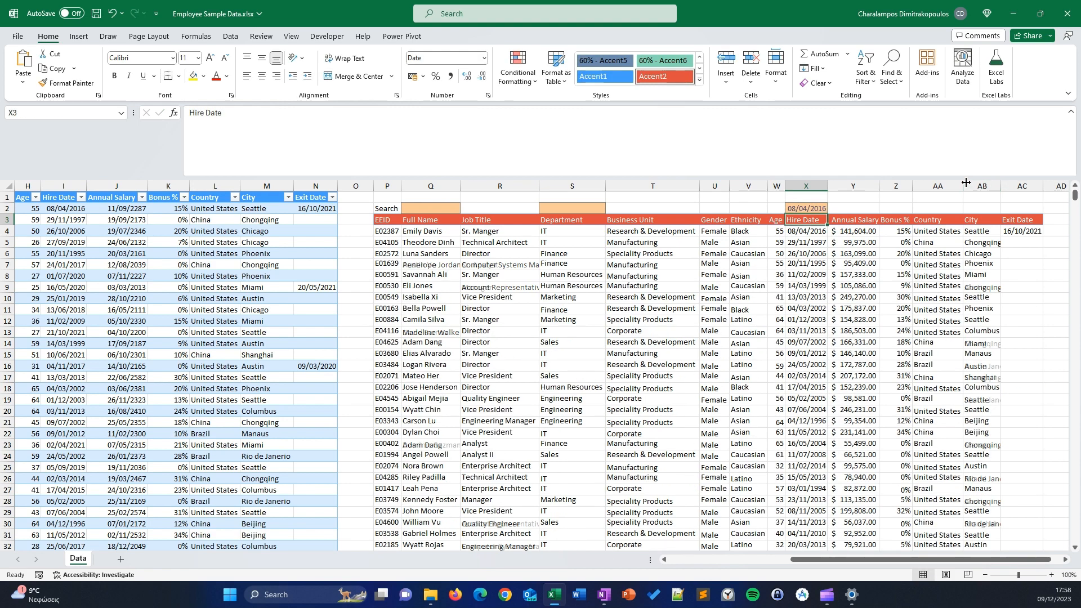
Step: Examine the hire dates in the search results and the years listed in the HRdata table's Hire Date filter
{"action": "left_click", "coordinate": [823, 265]}
{"action": "left_click_drag", "start_coordinate": [813, 239], "coordinate": [817, 446]}
{"action": "left_click", "coordinate": [805, 353]}
{"action": "scroll", "coordinate": [829, 353], "scroll_direction": "down", "scroll_amount": 2}
{"action": "scroll", "coordinate": [732, 361], "scroll_direction": "up", "scroll_amount": 2}
{"action": "scroll", "coordinate": [643, 363], "scroll_direction": "left", "scroll_amount": 4}
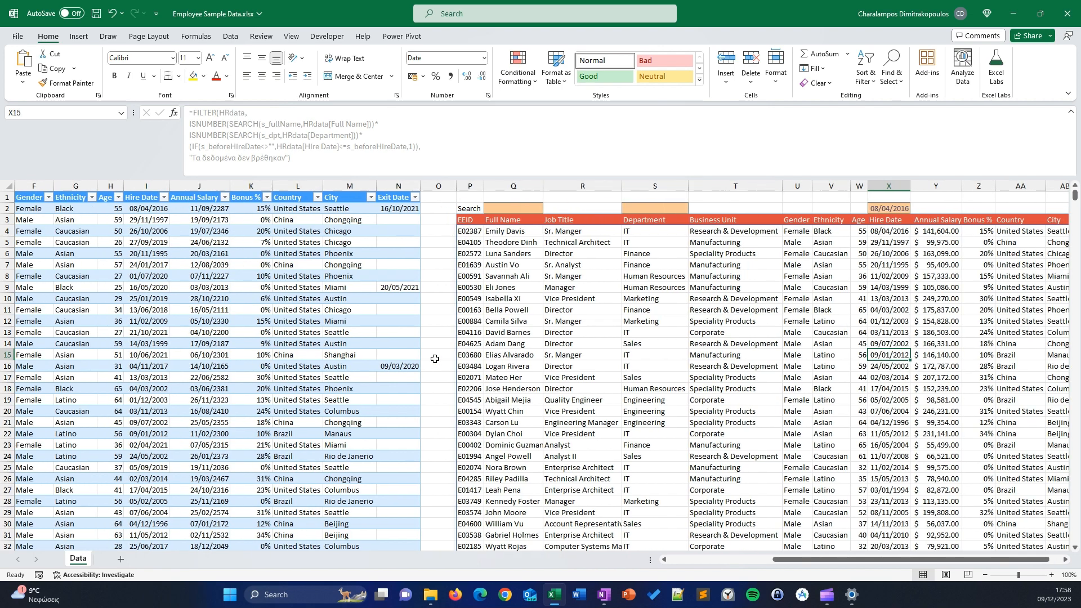
{"action": "left_click", "coordinate": [325, 198]}
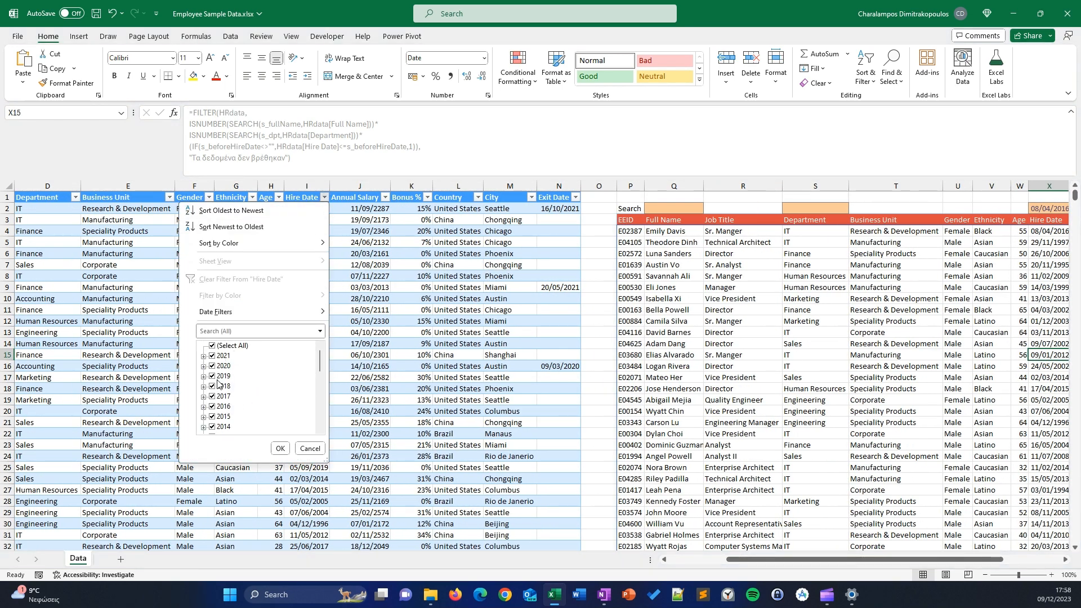
{"action": "scroll", "coordinate": [222, 377], "scroll_direction": "down", "scroll_amount": 4}
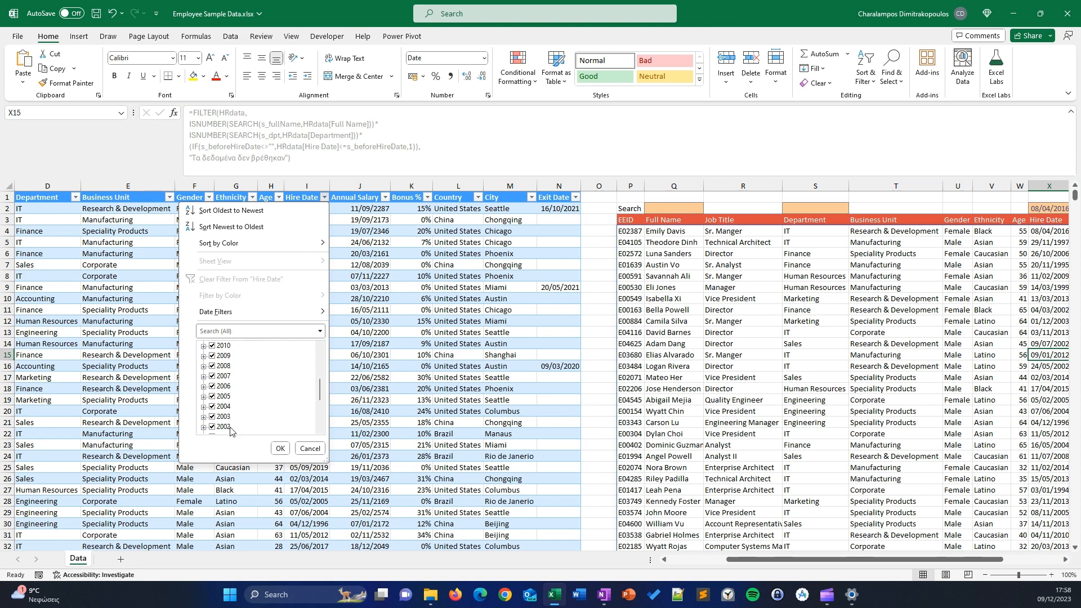
{"action": "scroll", "coordinate": [230, 430], "scroll_direction": "down", "scroll_amount": 3}
{"action": "scroll", "coordinate": [1009, 329], "scroll_direction": "right", "scroll_amount": 4}
Step: Set the search date in X2 to 01/01/1993 and check the hire dates of the returned employees
{"action": "left_click", "coordinate": [782, 208]}
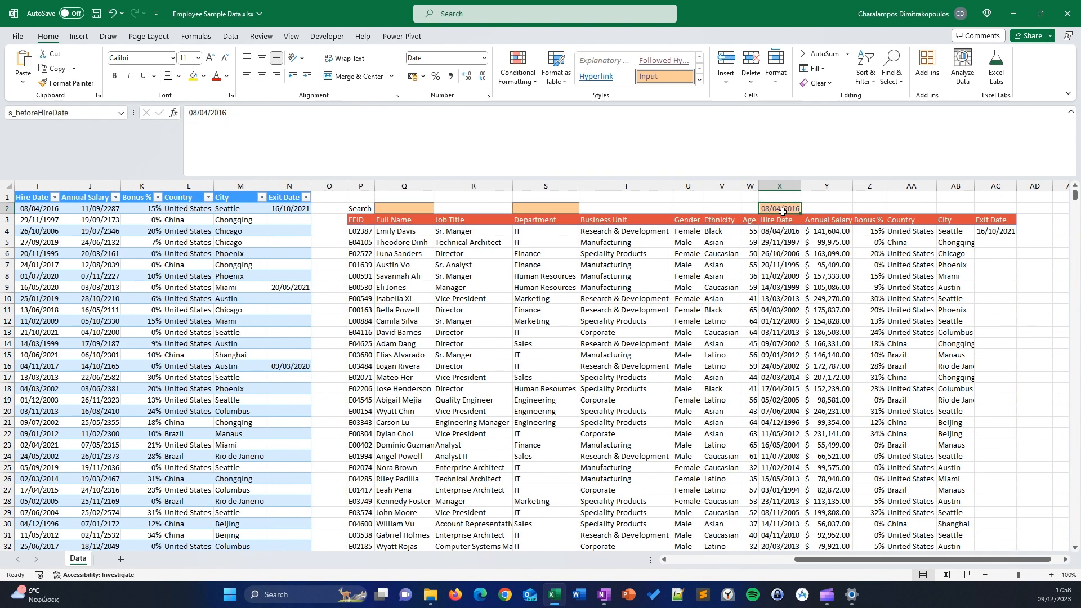
{"action": "type", "text": "1/01/1993"}
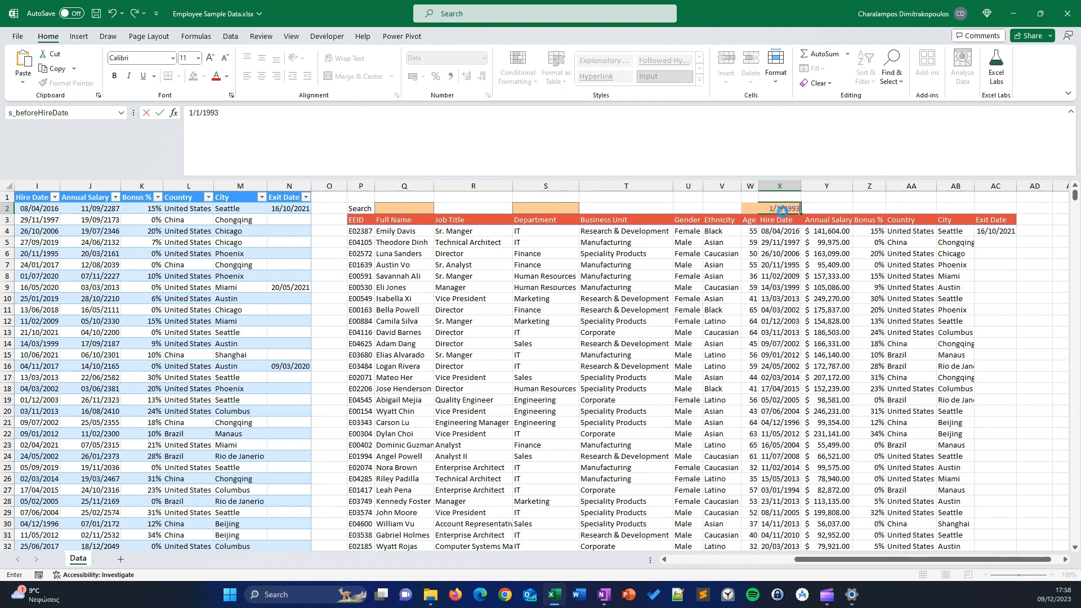
{"action": "key", "text": "Return"}
{"action": "left_click_drag", "start_coordinate": [763, 244], "coordinate": [775, 355]}
{"action": "left_click", "coordinate": [625, 411]}
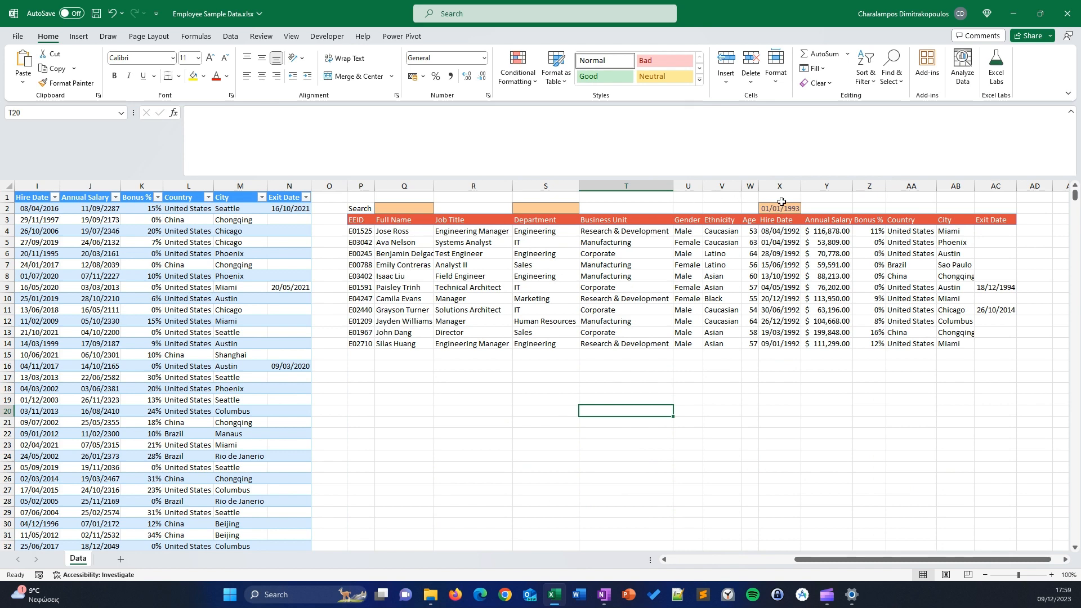
Step: Enter an employee surname in the Full Name search cell Q2 to combine it with the date limit
{"action": "left_click", "coordinate": [414, 209]}
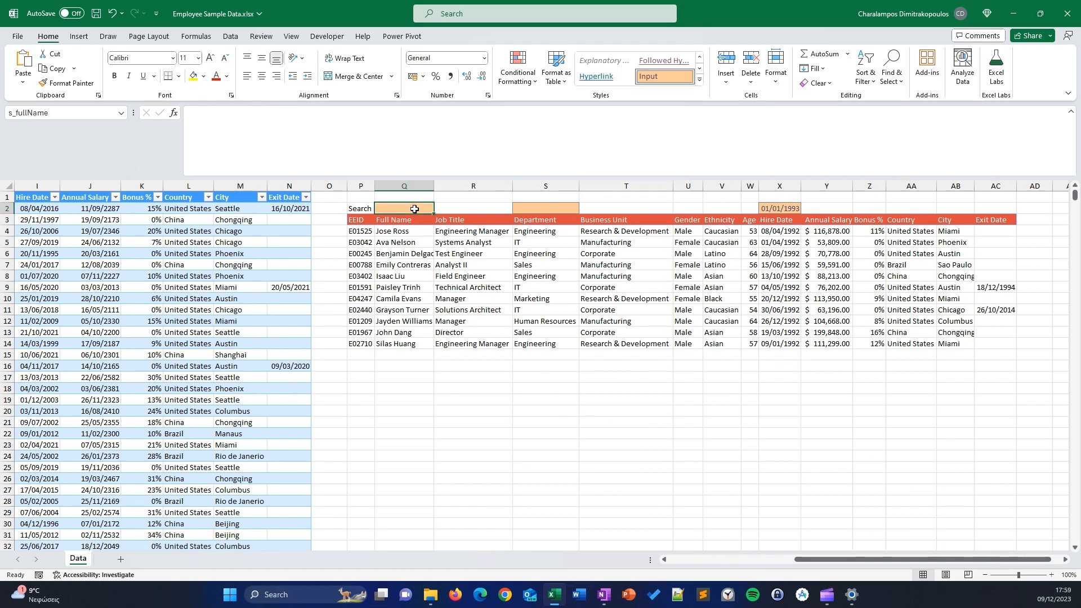
{"action": "type", "text": "evna"}
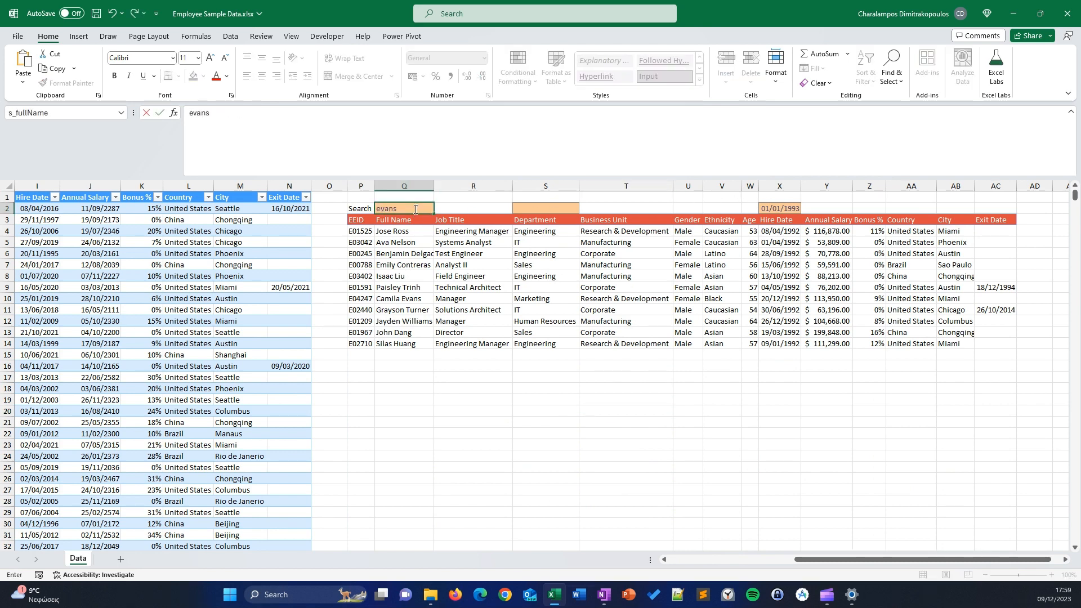
{"action": "key", "text": "Return"}
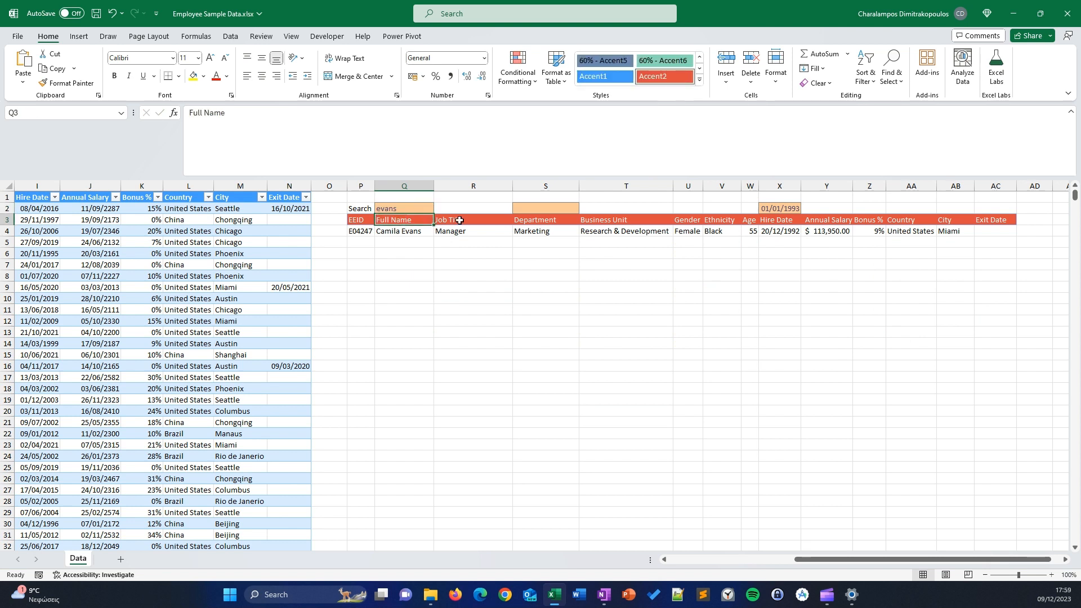
Step: Clear the before-hire-date cell X2 and the full-name search cell Q2
{"action": "left_click", "coordinate": [782, 207]}
{"action": "key", "text": "Delete"}
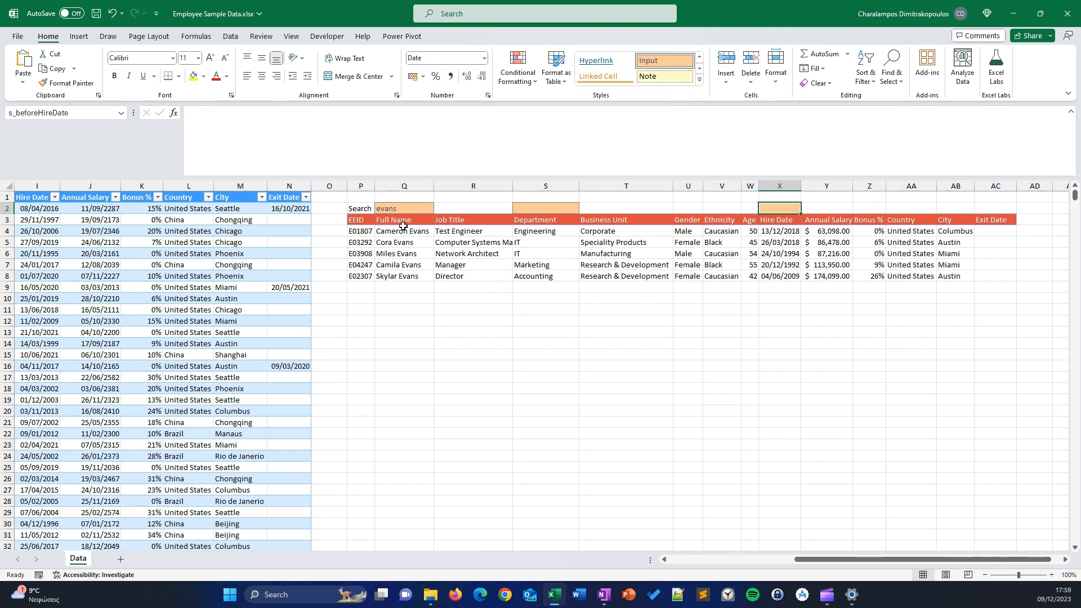
{"action": "left_click", "coordinate": [392, 208]}
{"action": "key", "text": "Delete"}
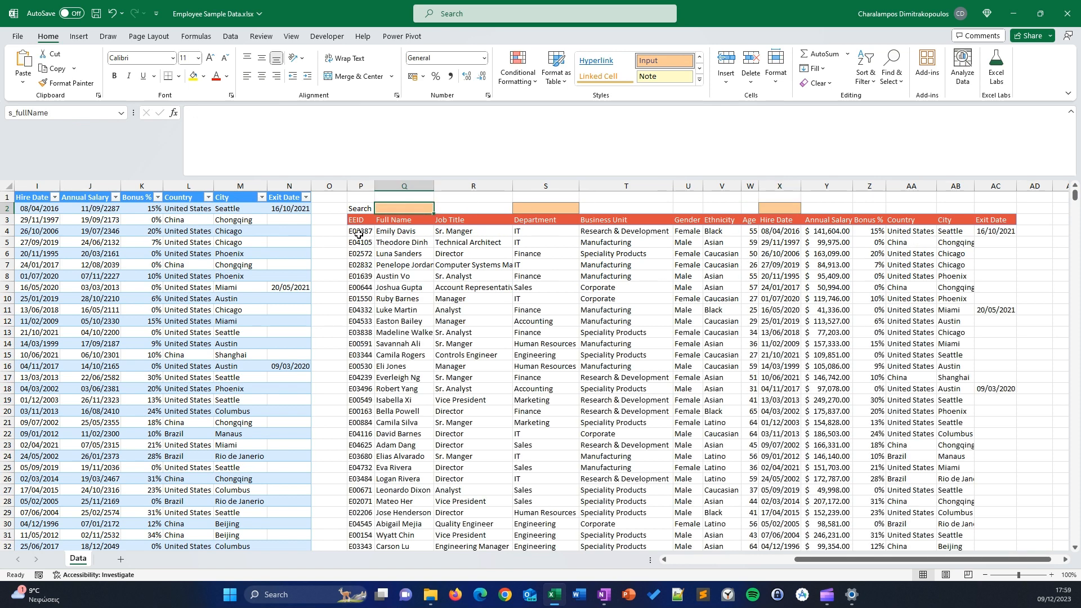
Step: Review the hire-date IF condition in P4's FILTER formula, then leave it and select the Exit Date header in AC3
{"action": "left_click", "coordinate": [359, 235]}
{"action": "left_click", "coordinate": [258, 152]}
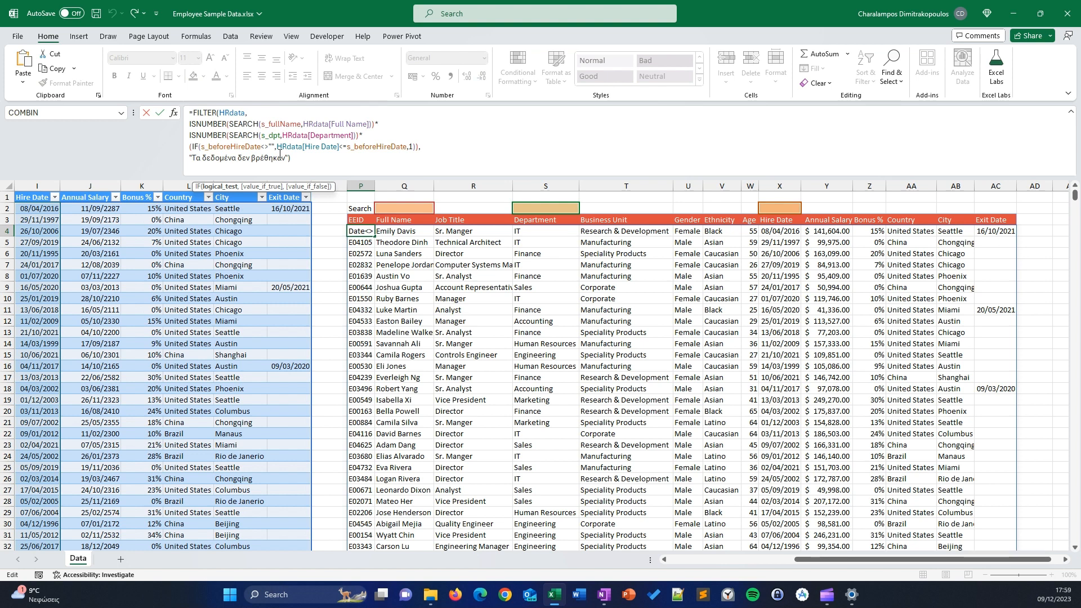
{"action": "left_click", "coordinate": [780, 196]}
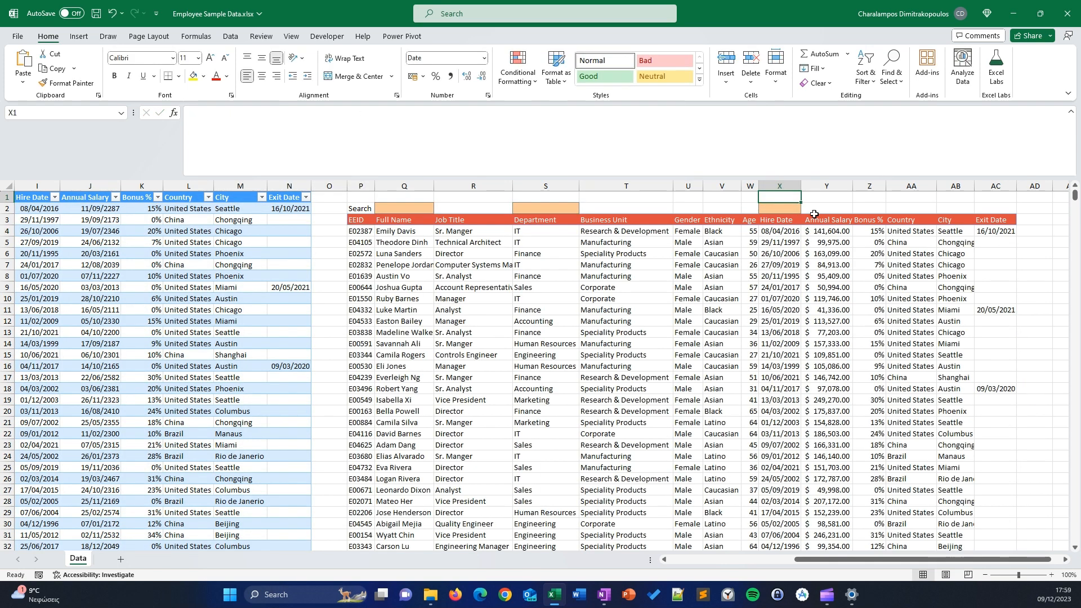
{"action": "left_click", "coordinate": [1001, 217]}
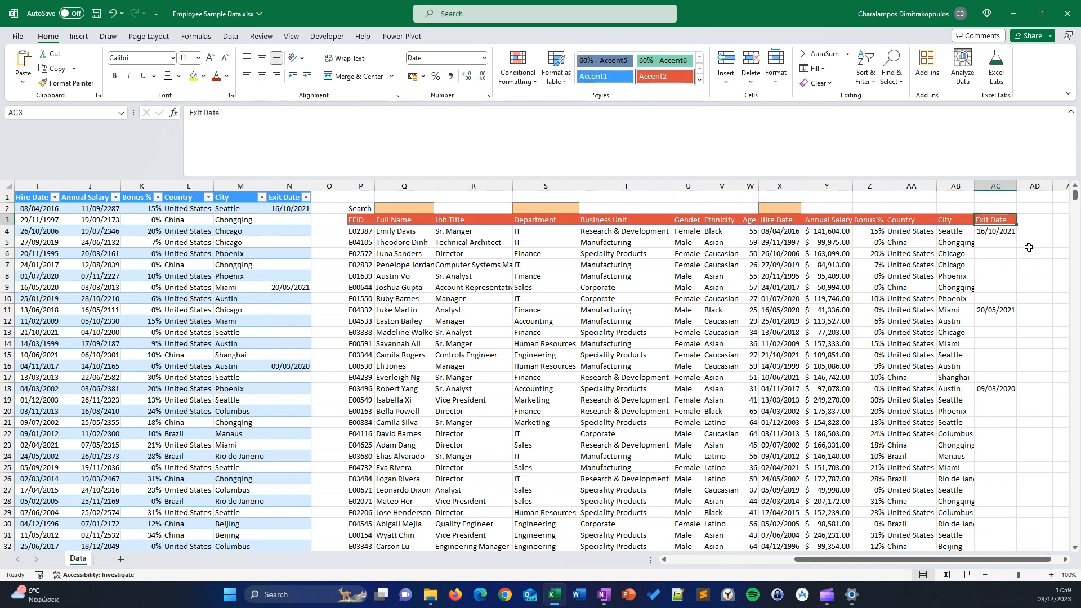
{"action": "left_click", "coordinate": [1001, 208]}
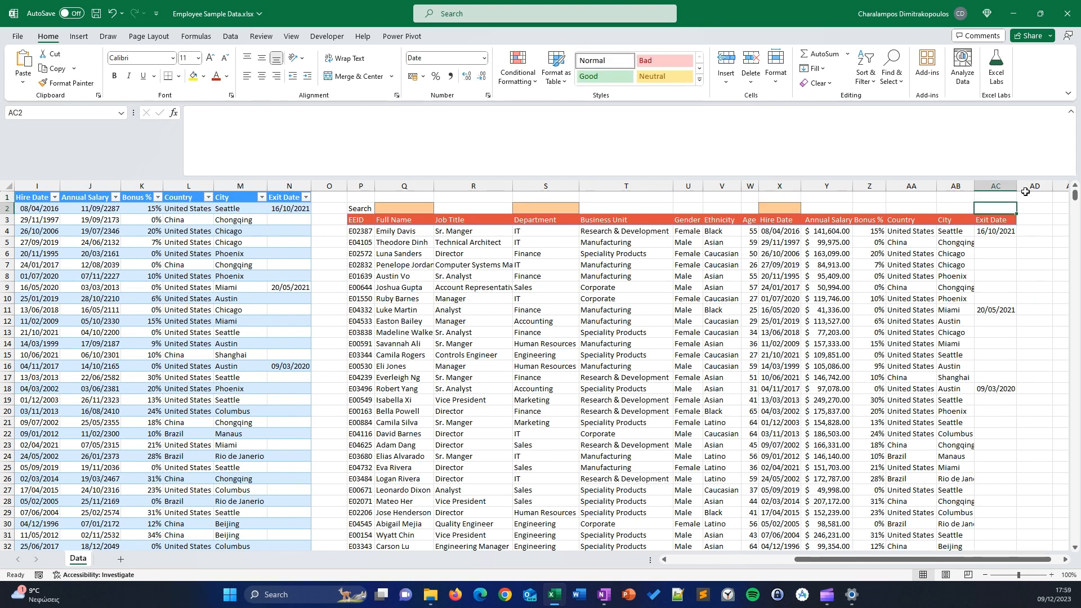
{"action": "left_click", "coordinate": [778, 210]}
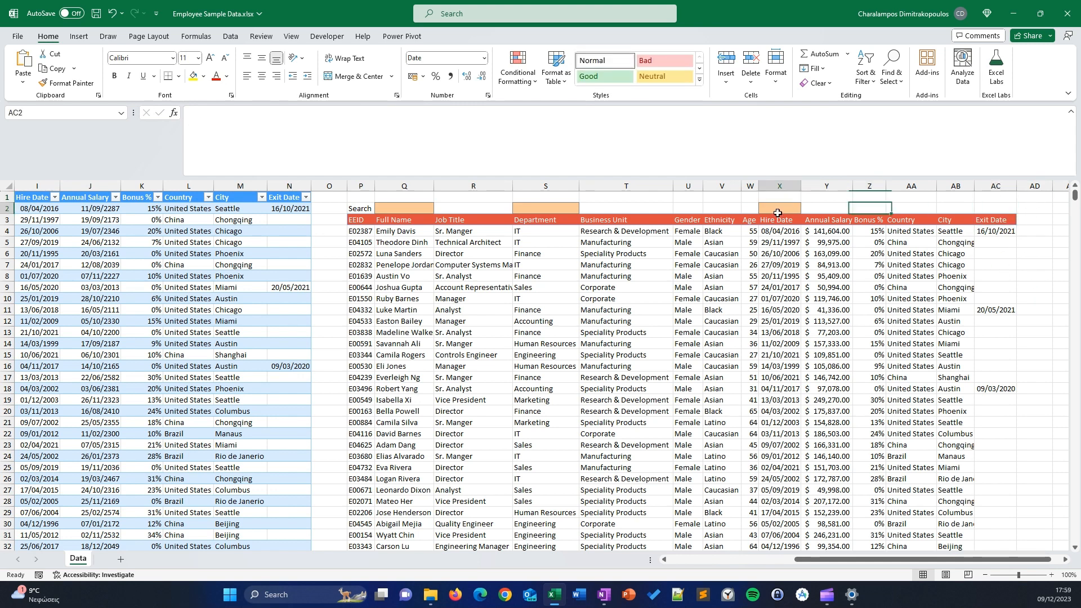
{"action": "left_click", "coordinate": [1006, 207]}
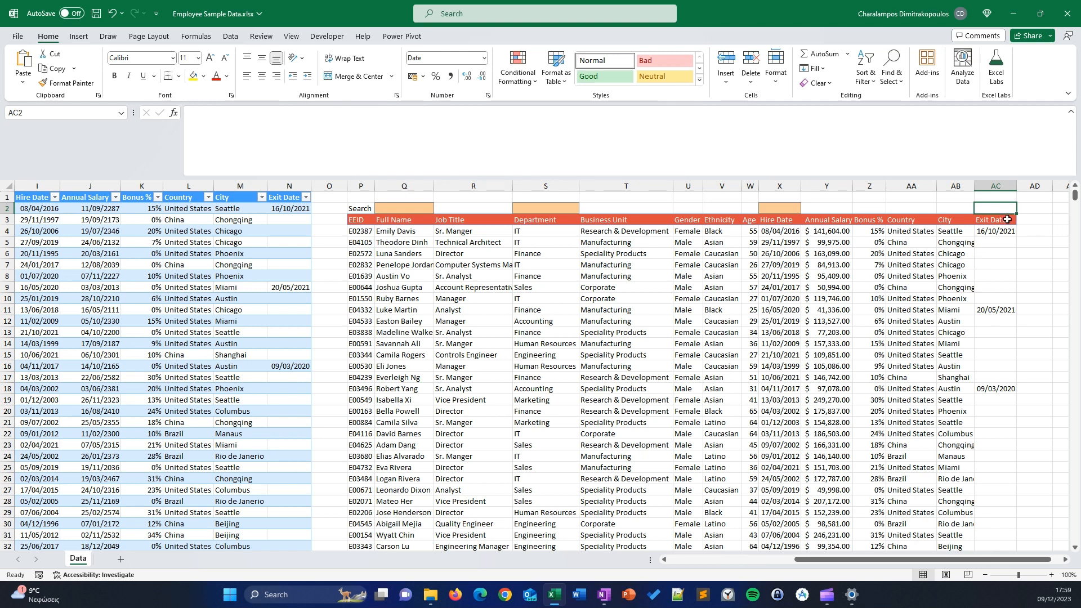
{"action": "left_click", "coordinate": [1029, 244]}
{"action": "left_click", "coordinate": [892, 262]}
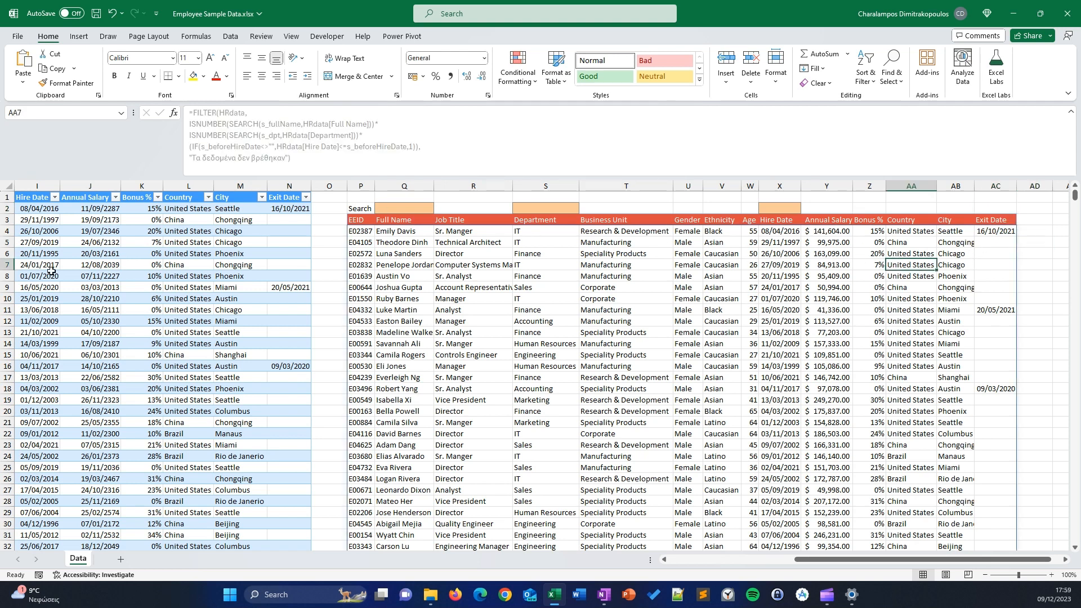
Step: Apply the Accounting number format with the dollar symbol to the HRdata table's Annual Salary column J
{"action": "scroll", "coordinate": [306, 248], "scroll_direction": "left", "scroll_amount": 3}
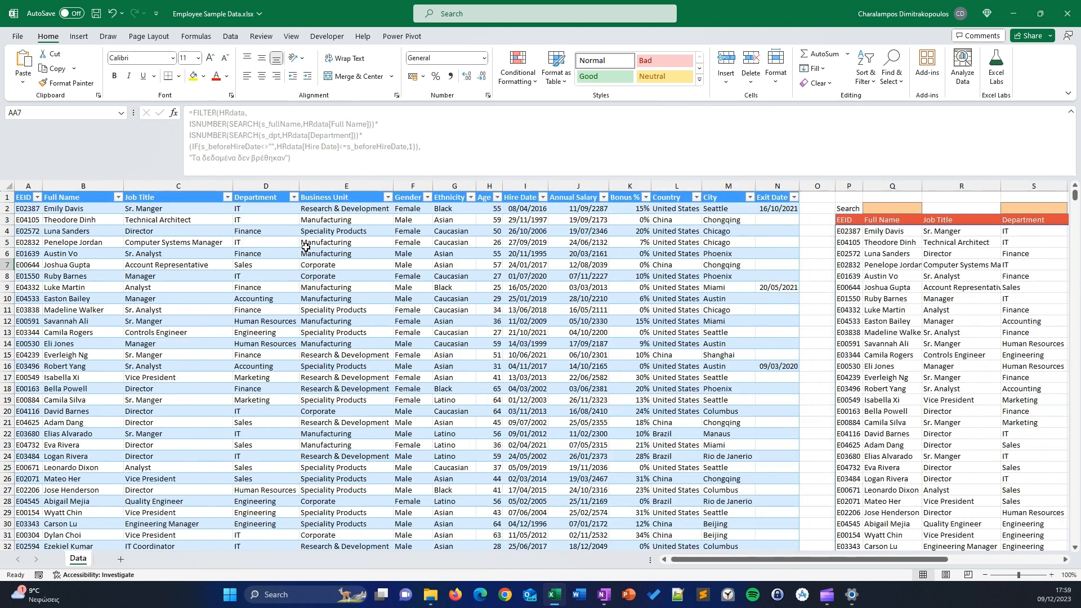
{"action": "left_click", "coordinate": [602, 264]}
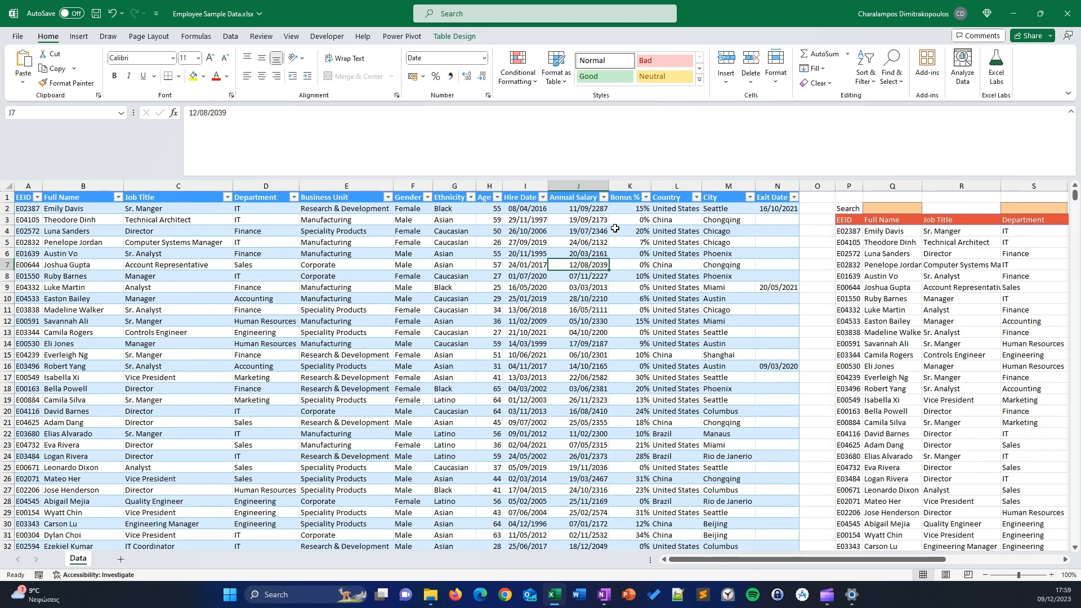
{"action": "scroll", "coordinate": [613, 224], "scroll_direction": "right", "scroll_amount": 1}
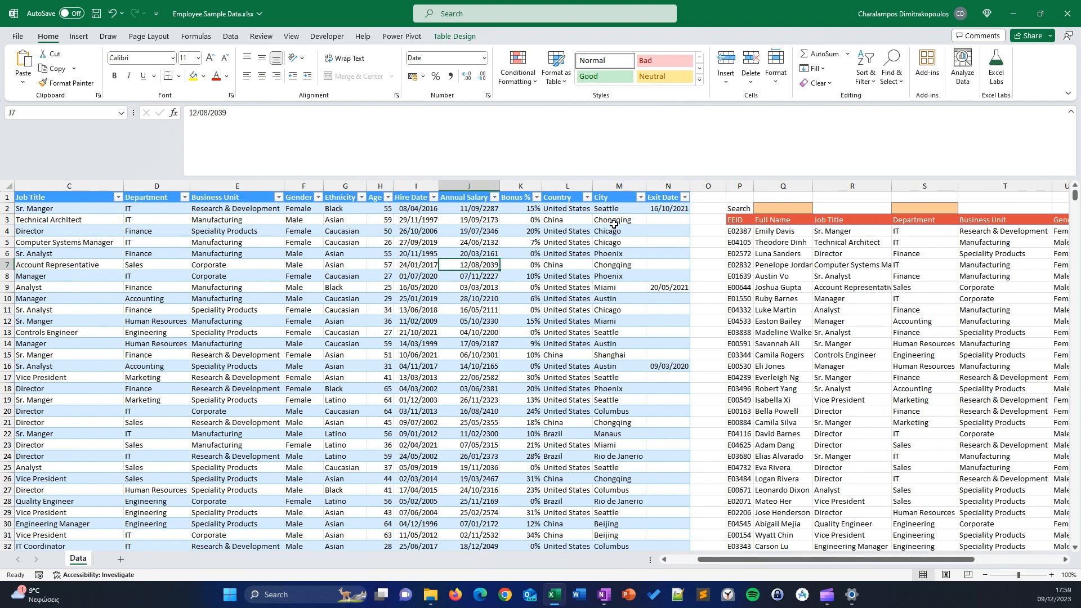
{"action": "scroll", "coordinate": [614, 224], "scroll_direction": "left", "scroll_amount": 1}
{"action": "scroll", "coordinate": [560, 236], "scroll_direction": "left", "scroll_amount": 1}
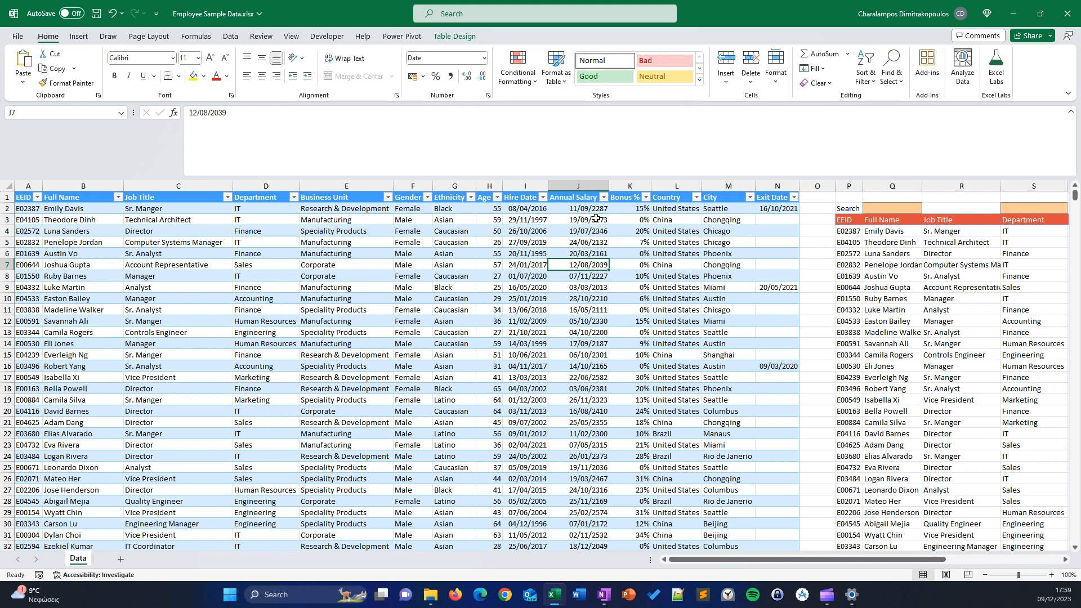
{"action": "left_click", "coordinate": [578, 186]}
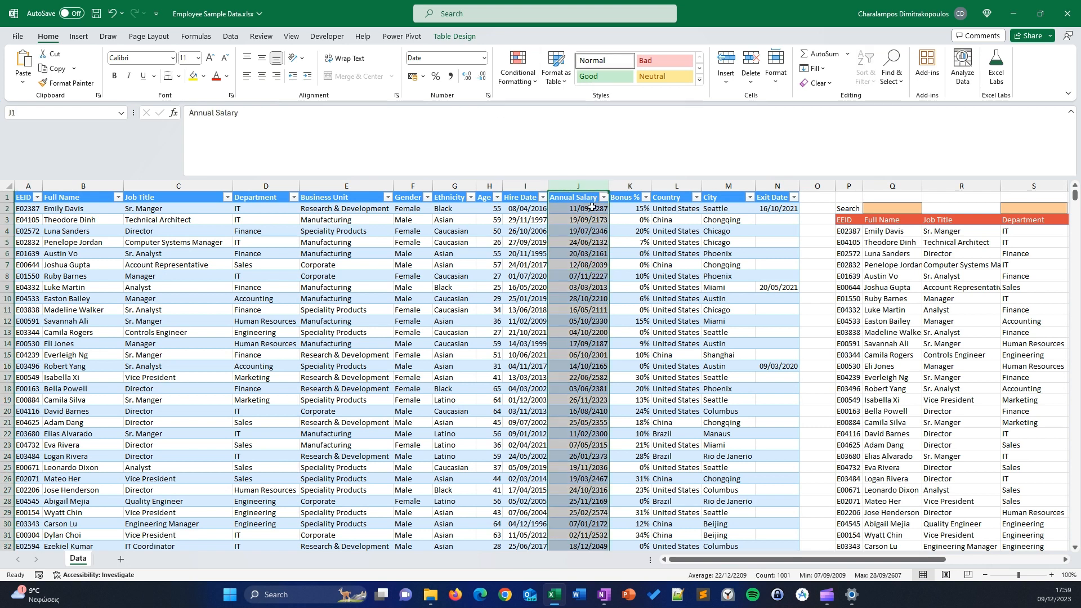
{"action": "left_click", "coordinate": [483, 59]}
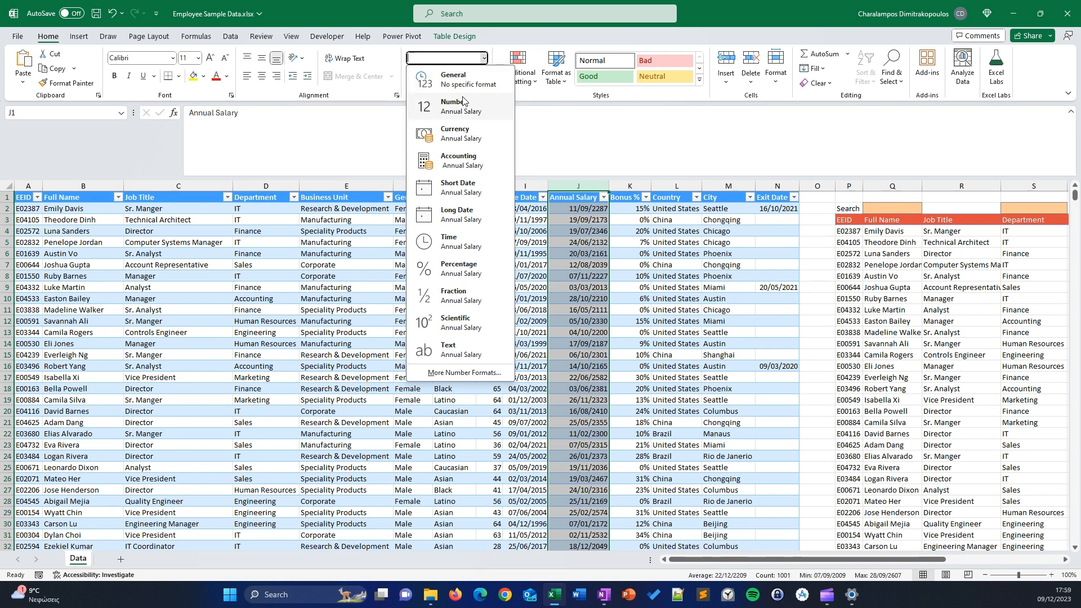
{"action": "left_click", "coordinate": [592, 136]}
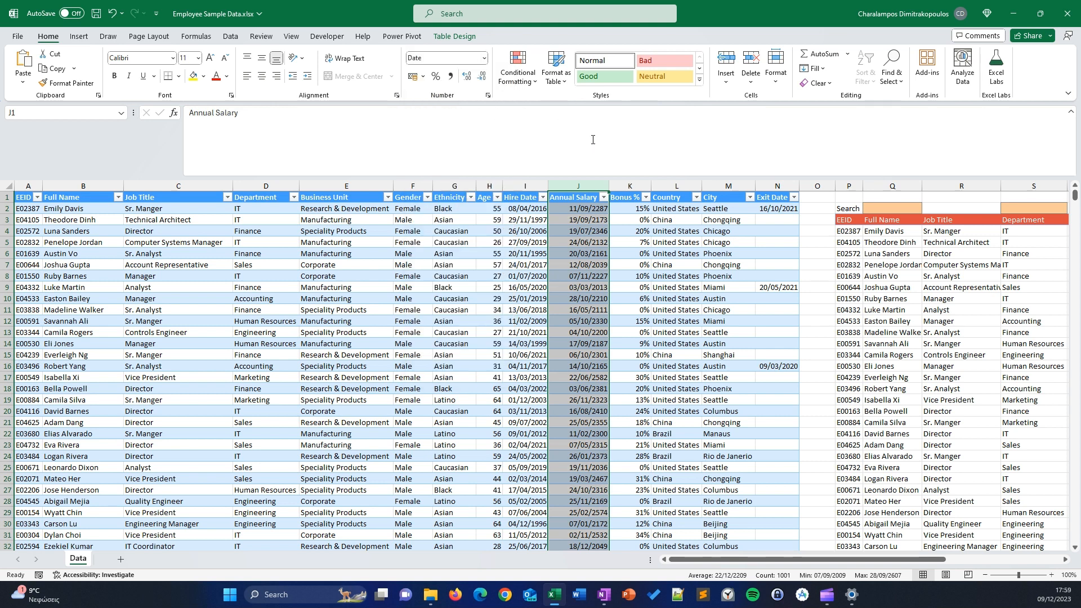
{"action": "left_click", "coordinate": [423, 77]}
{"action": "left_click", "coordinate": [445, 91]}
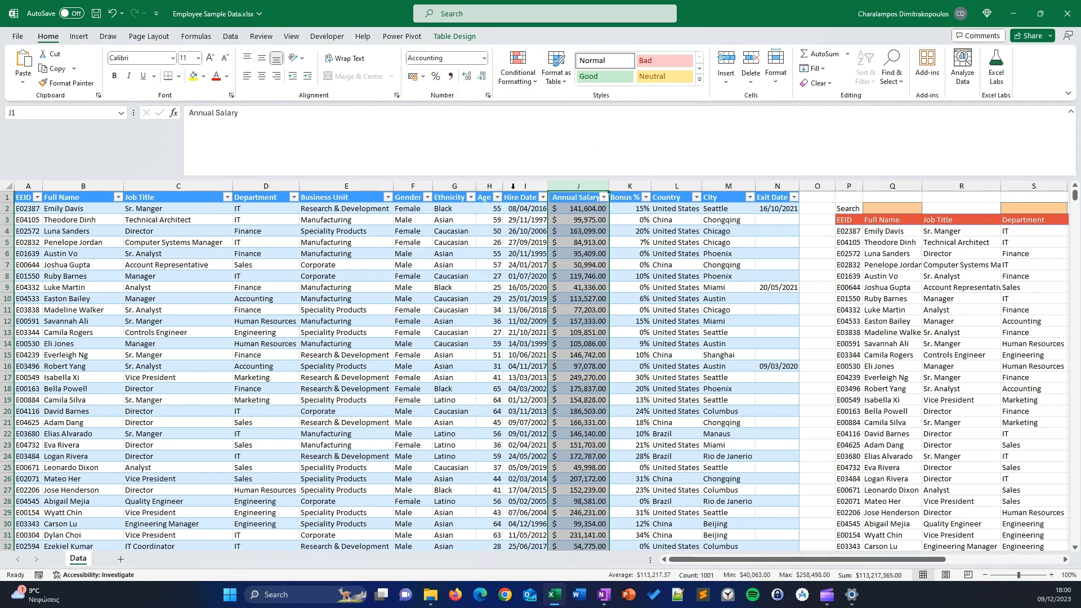
{"action": "left_click", "coordinate": [599, 246]}
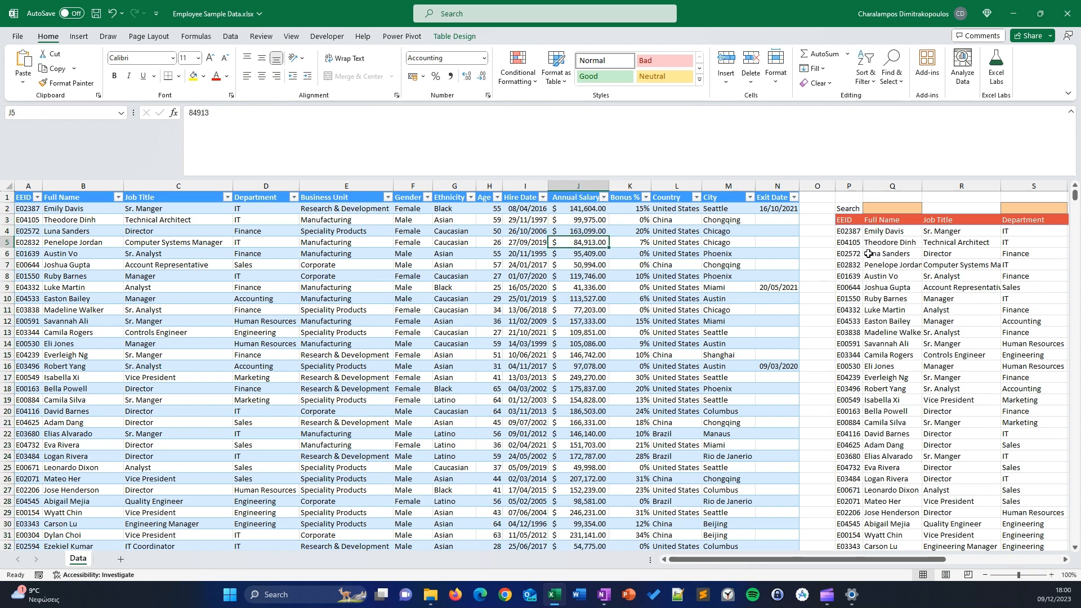
Step: Test the search with one employee's full name in Q2 and clear the cell again
{"action": "scroll", "coordinate": [869, 254], "scroll_direction": "right", "scroll_amount": 1}
{"action": "scroll", "coordinate": [869, 253], "scroll_direction": "right", "scroll_amount": 6}
{"action": "left_click", "coordinate": [500, 242]}
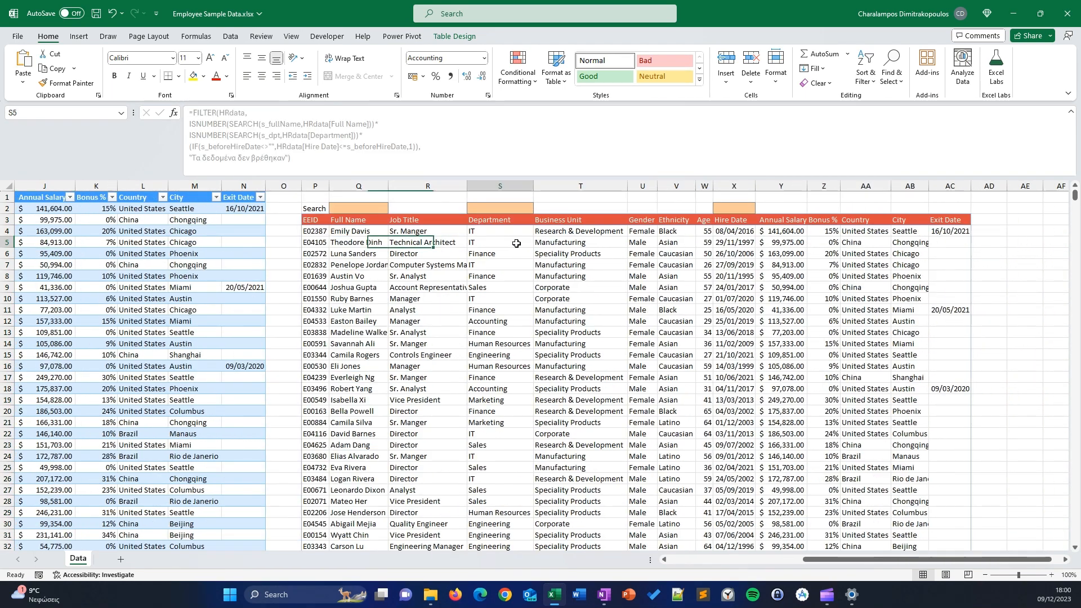
{"action": "left_click", "coordinate": [372, 208]}
{"action": "type", "text": "emily Davis"}
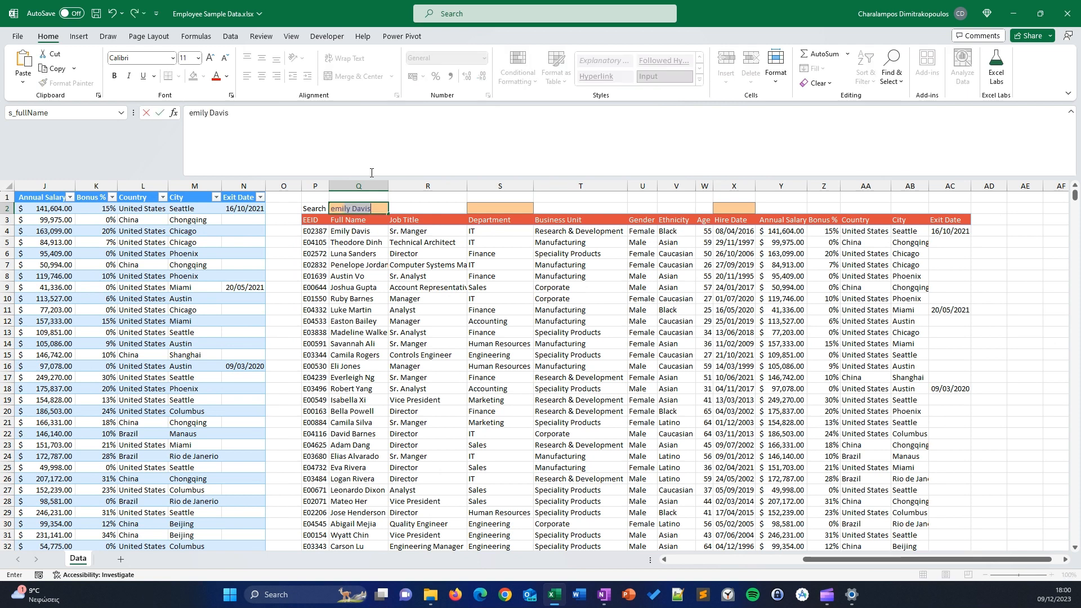
{"action": "key", "text": "Return"}
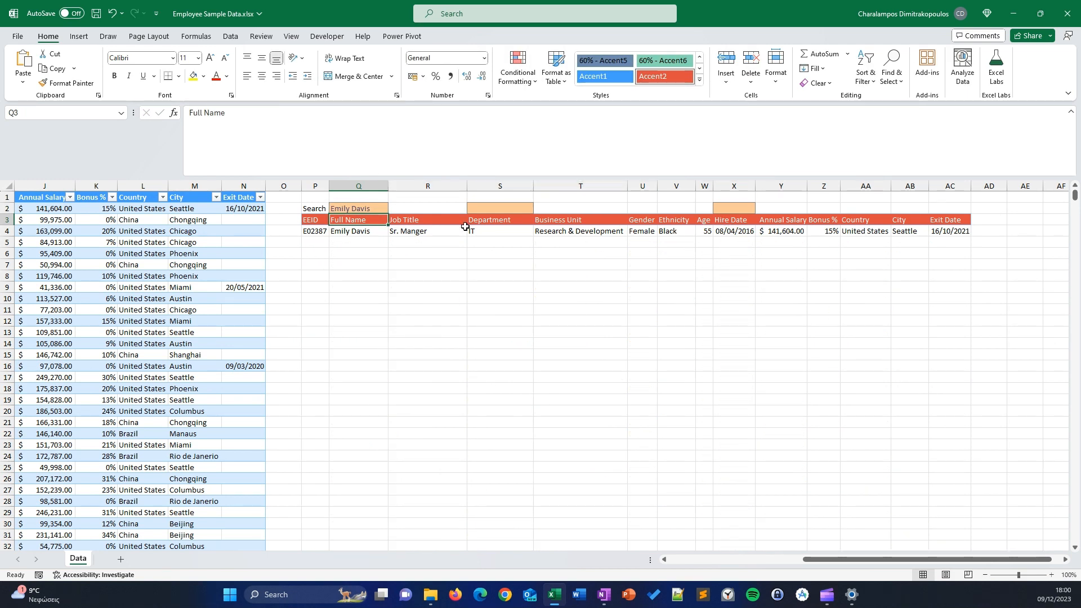
{"action": "left_click", "coordinate": [357, 206]}
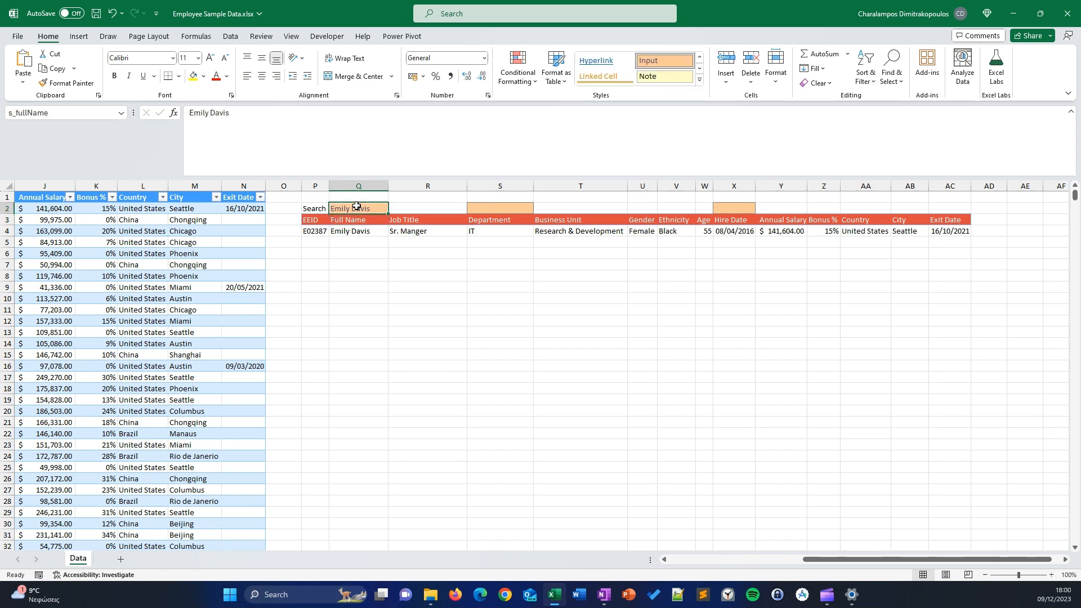
{"action": "key", "text": "Delete"}
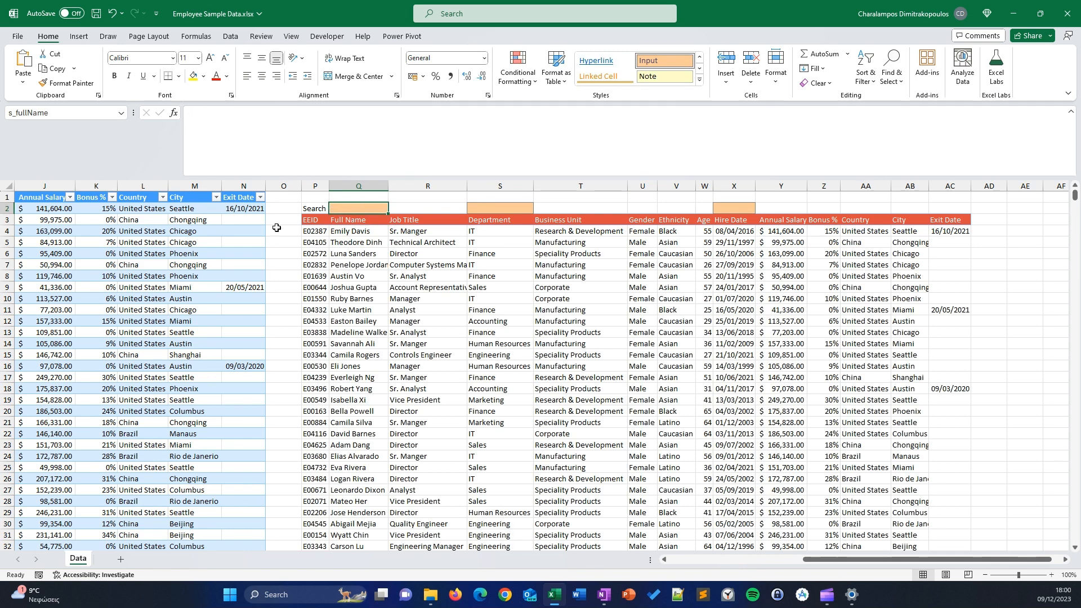
{"action": "scroll", "coordinate": [258, 243], "scroll_direction": "left", "scroll_amount": 2}
{"action": "left_click", "coordinate": [386, 230]}
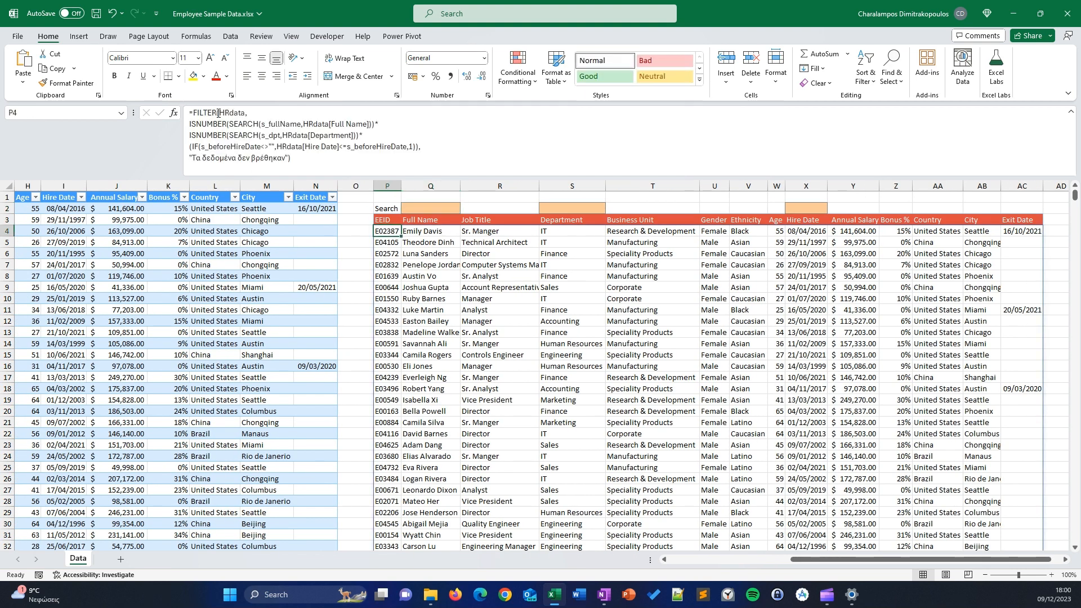
{"action": "left_click", "coordinate": [193, 113]}
{"action": "type", "text": "s"}
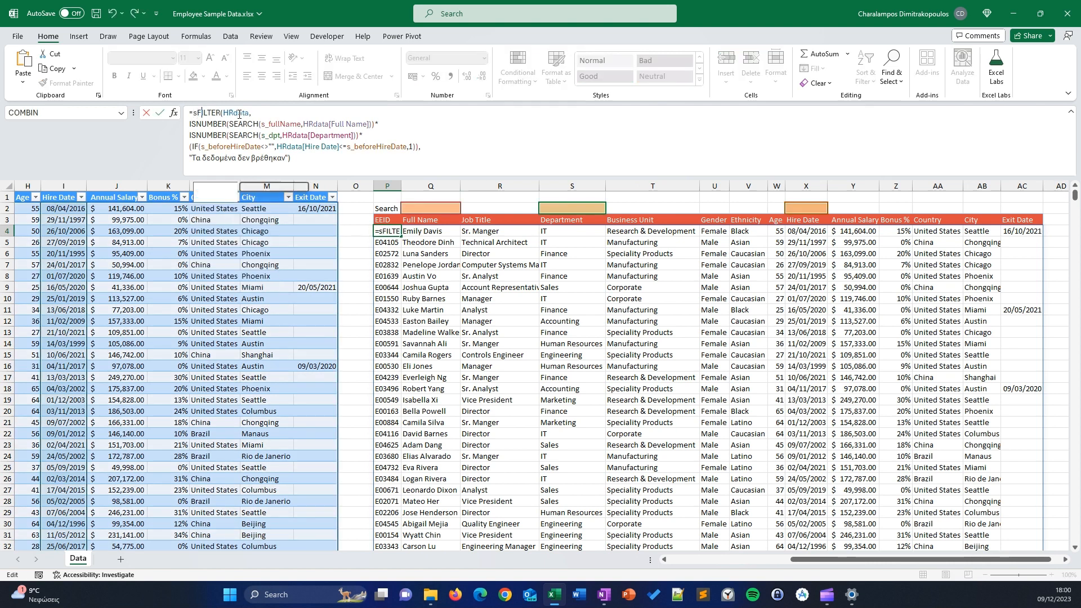
{"action": "type", "text": "ort"}
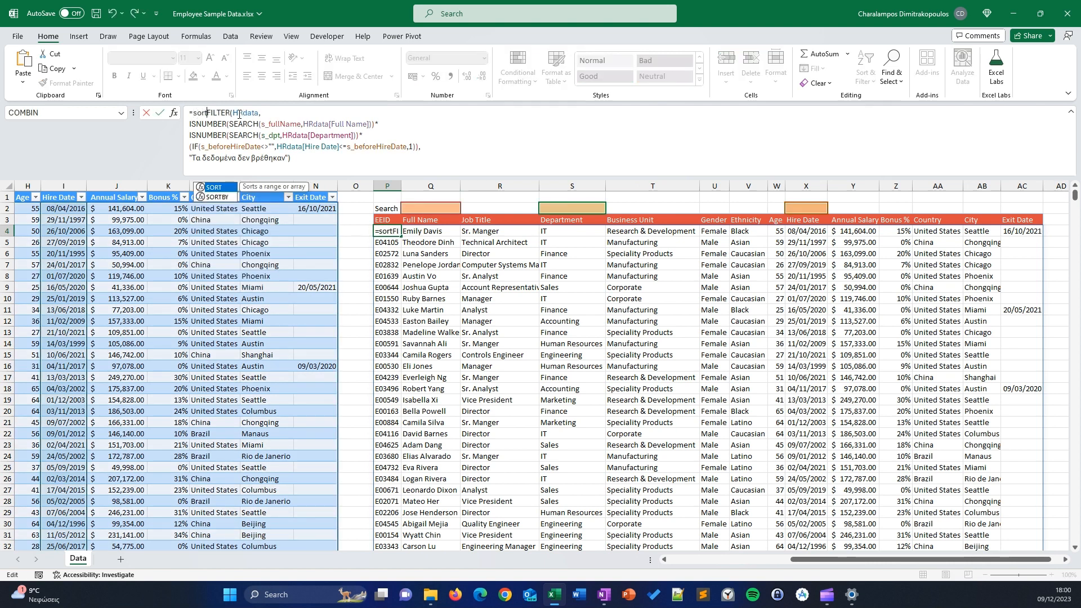
{"action": "key", "text": "BackSpace"}
{"action": "key", "text": "BackSpace"}
{"action": "key", "text": "BackSpace"}
{"action": "key", "text": "BackSpace"}
{"action": "key", "text": "Return"}
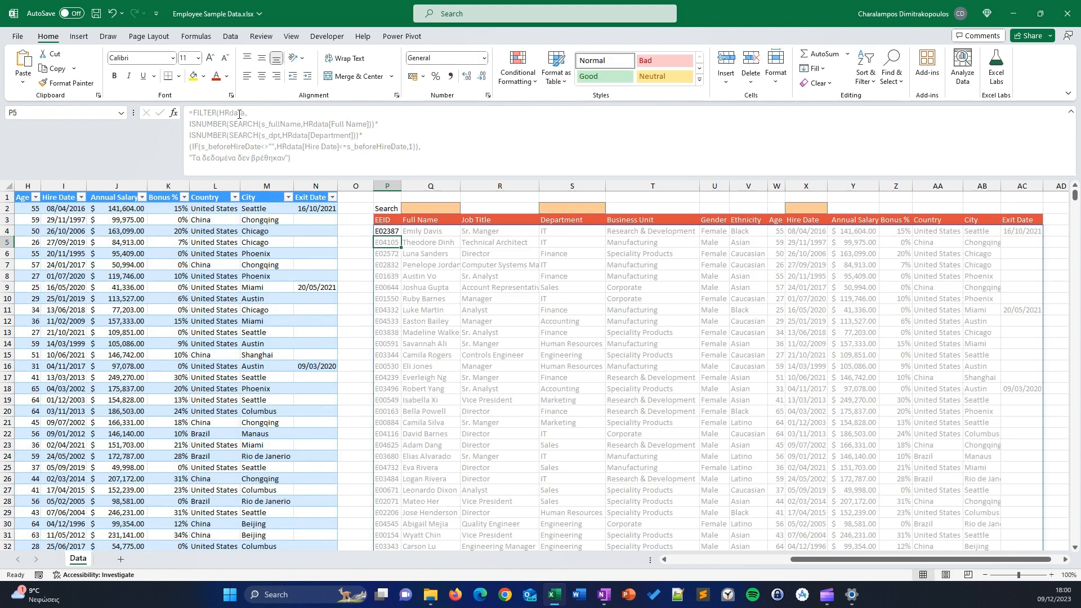
Step: Select the Annual Salary values in column J and preview data bars, color scales and icon sets on them without applying any
{"action": "scroll", "coordinate": [264, 265], "scroll_direction": "left", "scroll_amount": 2}
{"action": "left_click", "coordinate": [203, 241]}
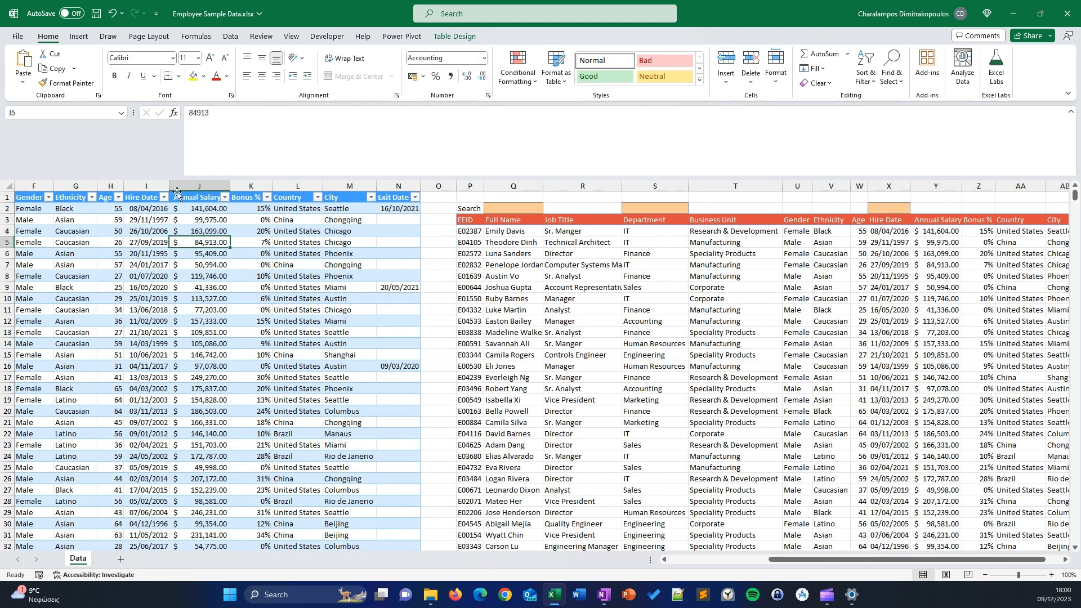
{"action": "scroll", "coordinate": [257, 229], "scroll_direction": "left", "scroll_amount": 5}
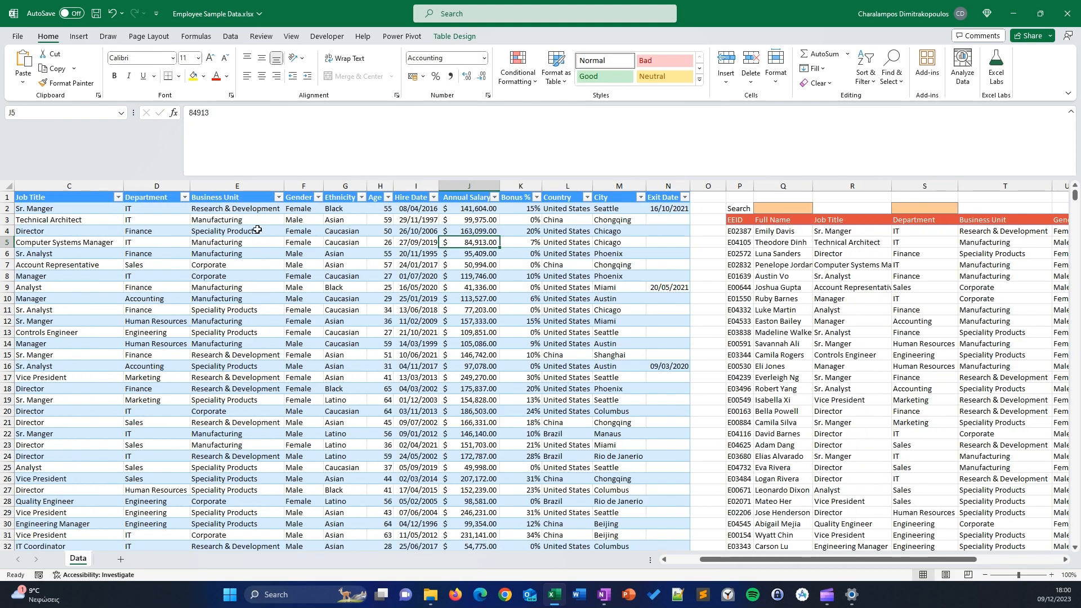
{"action": "left_click", "coordinate": [468, 192]}
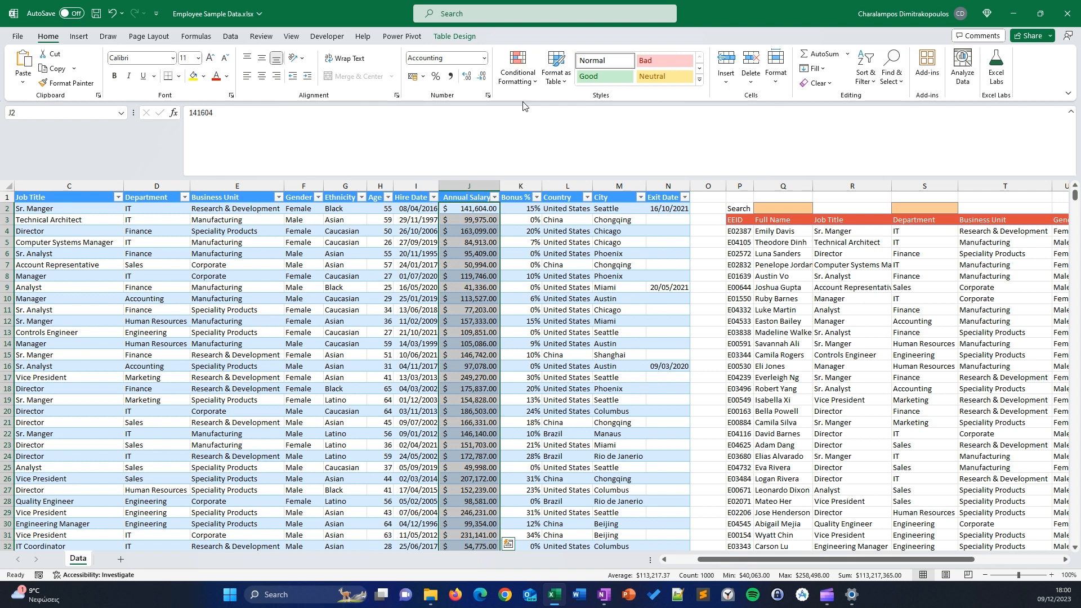
{"action": "left_click", "coordinate": [518, 78]}
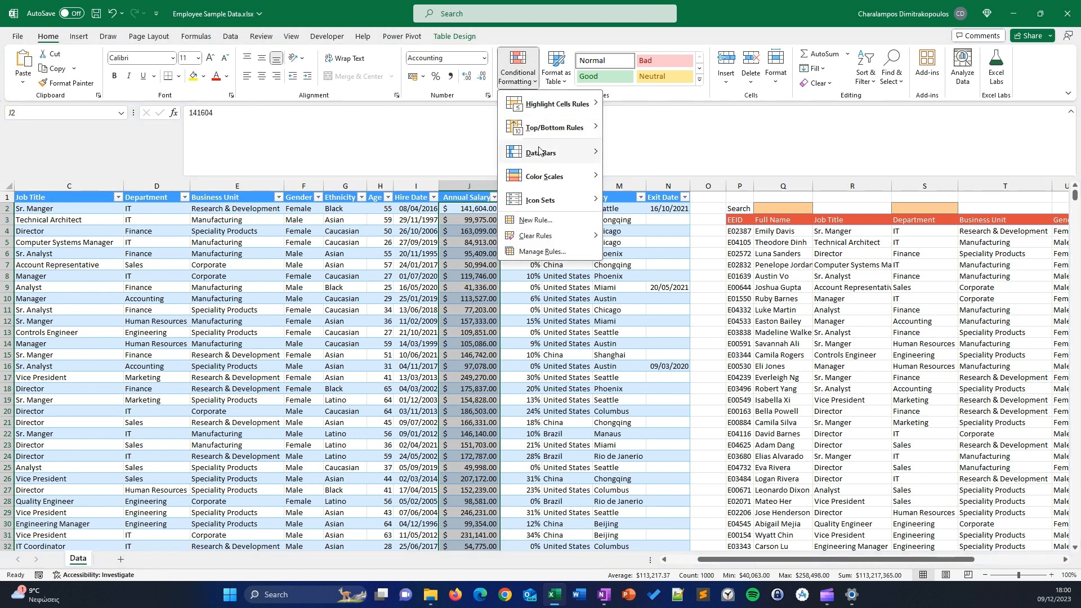
{"action": "mouse_move", "coordinate": [541, 152]}
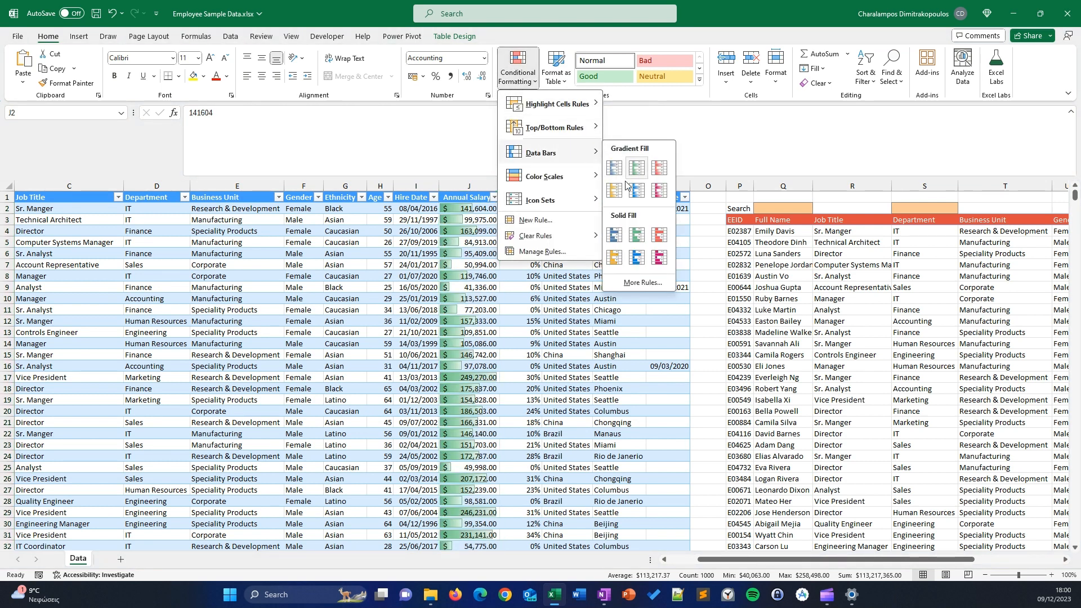
{"action": "mouse_move", "coordinate": [558, 177]}
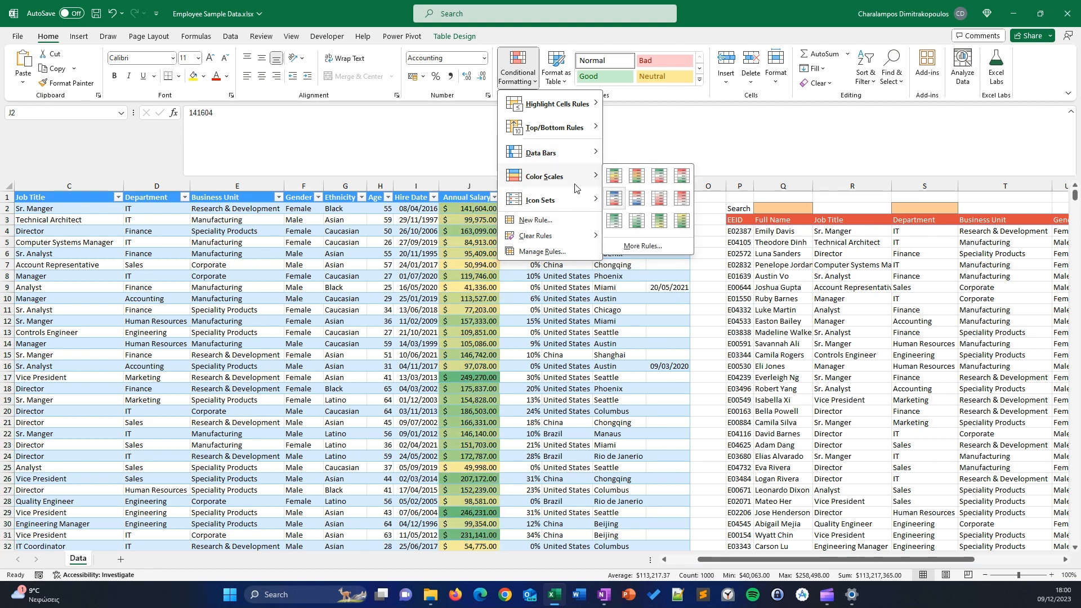
{"action": "mouse_move", "coordinate": [558, 200]}
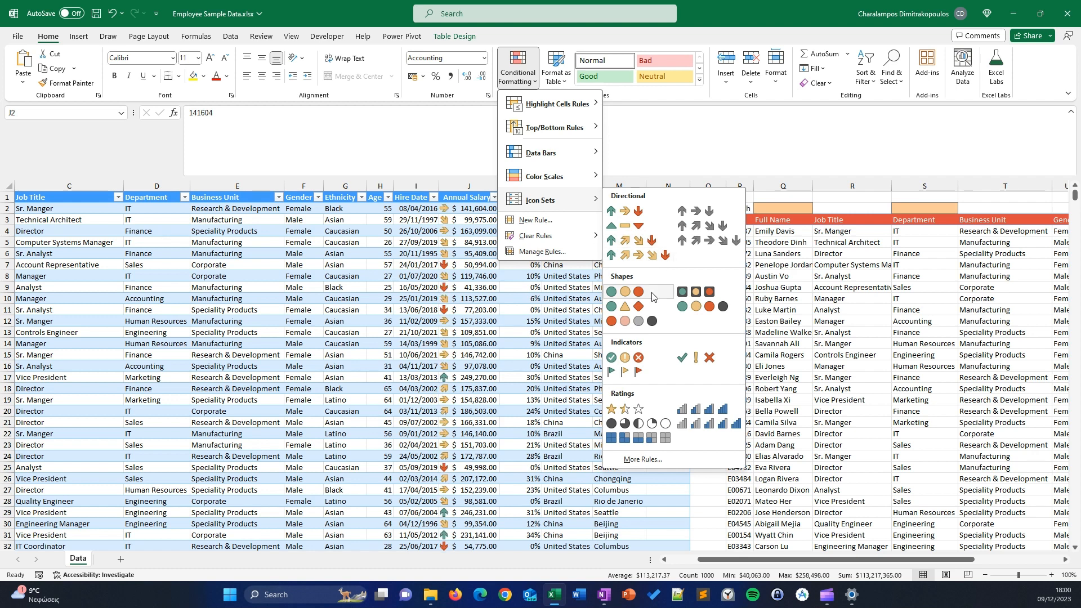
{"action": "left_click", "coordinate": [539, 331]}
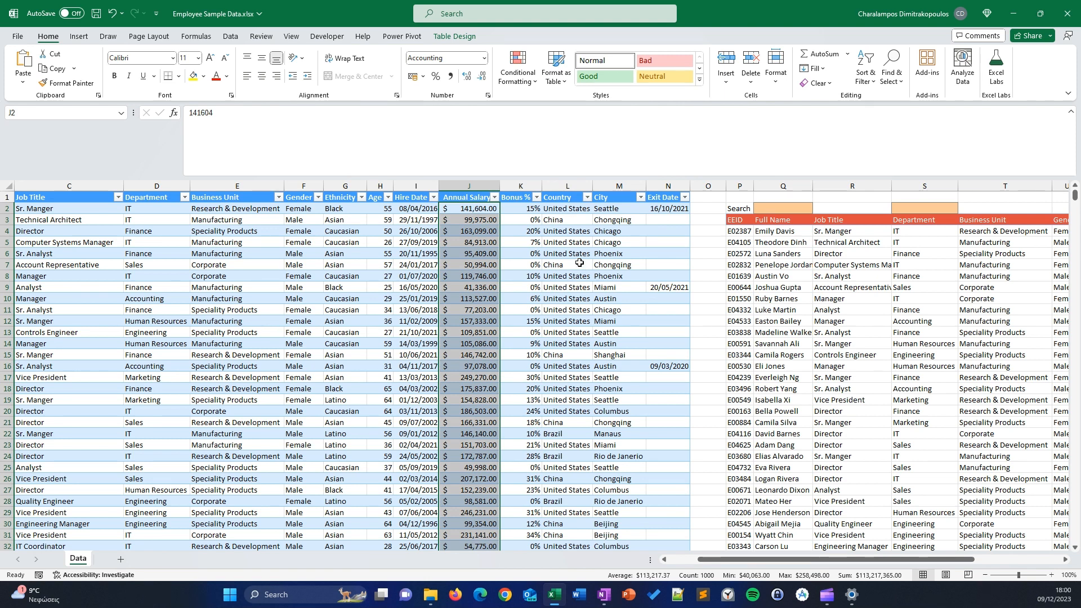
Step: Apply Data Bars conditional formatting to the Annual Salary values in column J and reselect J2
{"action": "key", "text": "ctrl+q"}
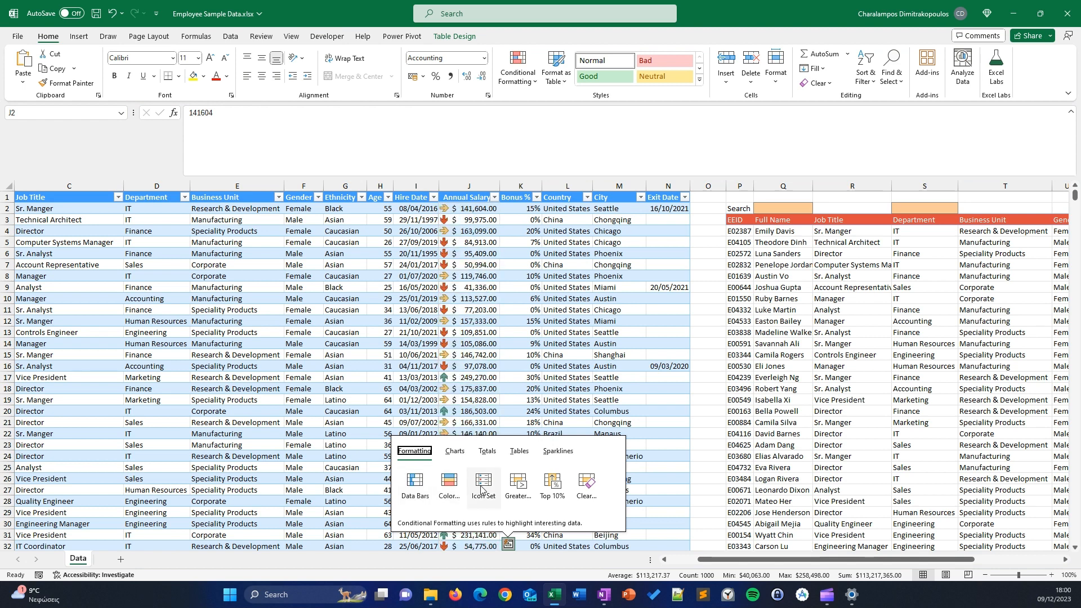
{"action": "left_click", "coordinate": [415, 485]}
{"action": "left_click", "coordinate": [477, 211]}
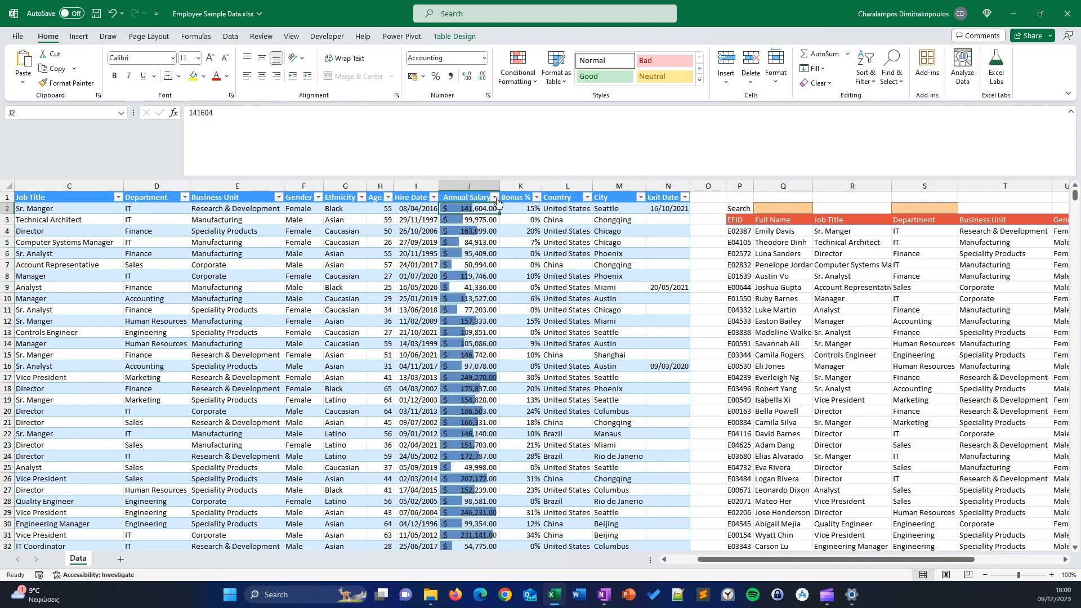
Step: Extend the selection from J2 to the last salary row and check the data bars across the rows
{"action": "key", "text": "ctrl+shift+Down"}
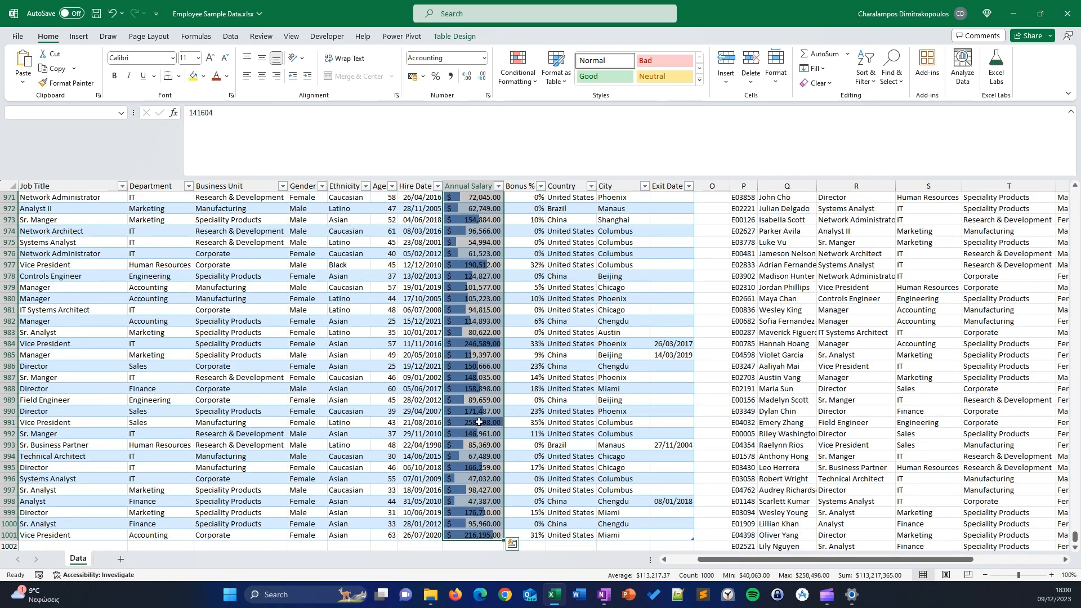
{"action": "scroll", "coordinate": [479, 422], "scroll_direction": "up", "scroll_amount": 20}
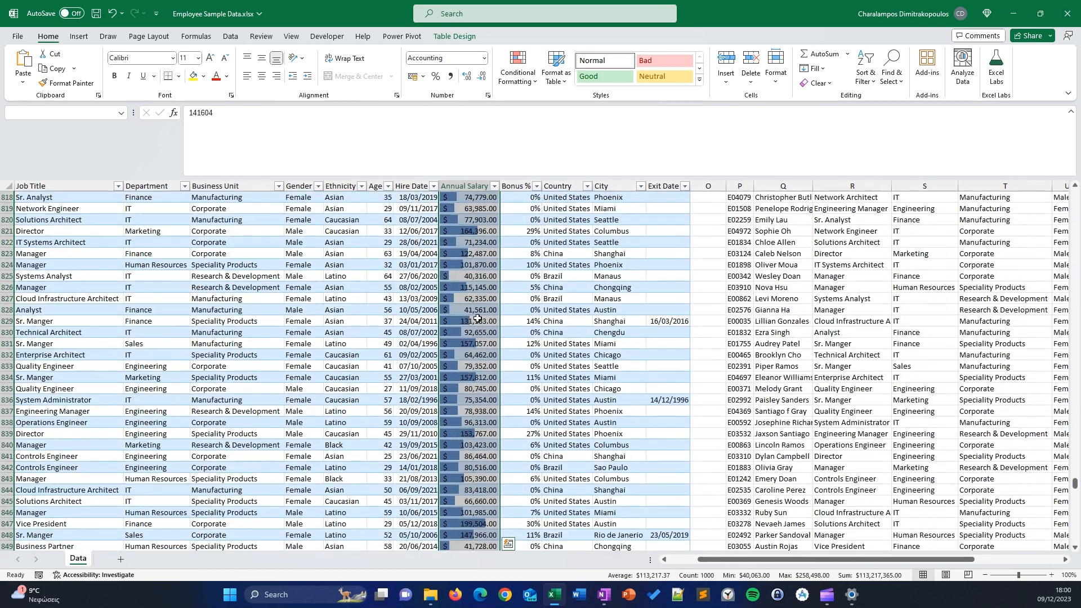
{"action": "scroll", "coordinate": [481, 248], "scroll_direction": "up", "scroll_amount": 1}
{"action": "left_click", "coordinate": [479, 264]}
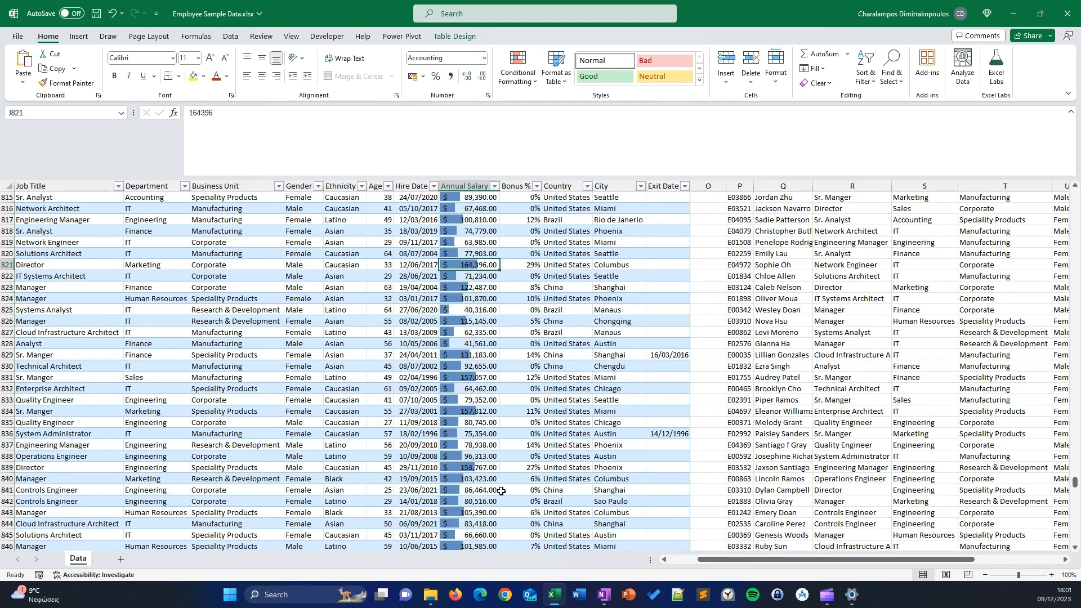
Step: Apply green solid-fill Data Bars conditional formatting to all Bonus % values in column K
{"action": "left_click", "coordinate": [471, 468], "text": "ctrl"}
{"action": "scroll", "coordinate": [576, 509], "scroll_direction": "up", "scroll_amount": 7}
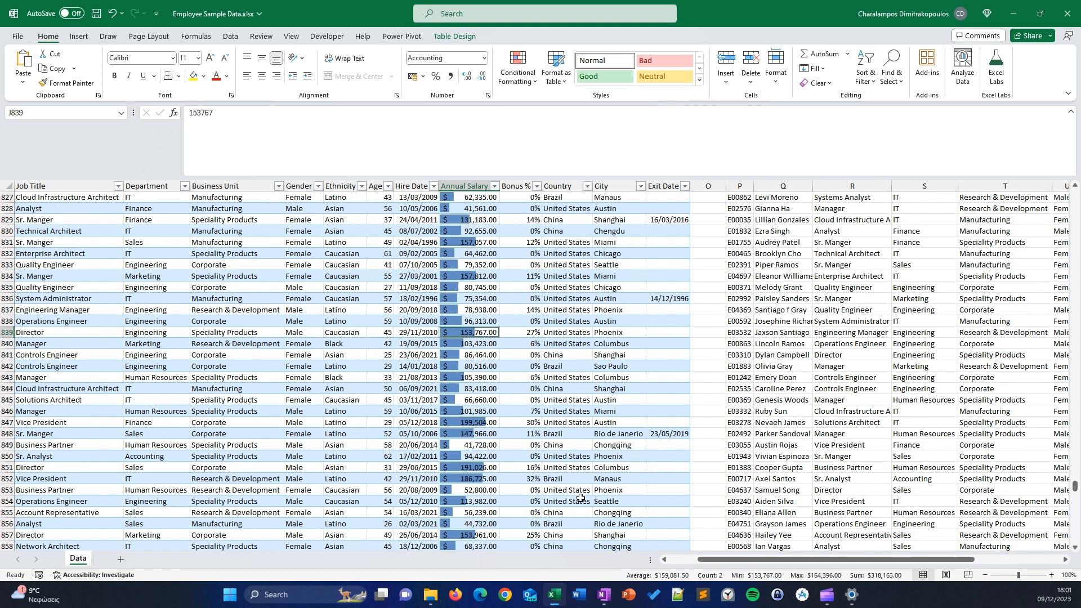
{"action": "scroll", "coordinate": [590, 479], "scroll_direction": "up", "scroll_amount": 20}
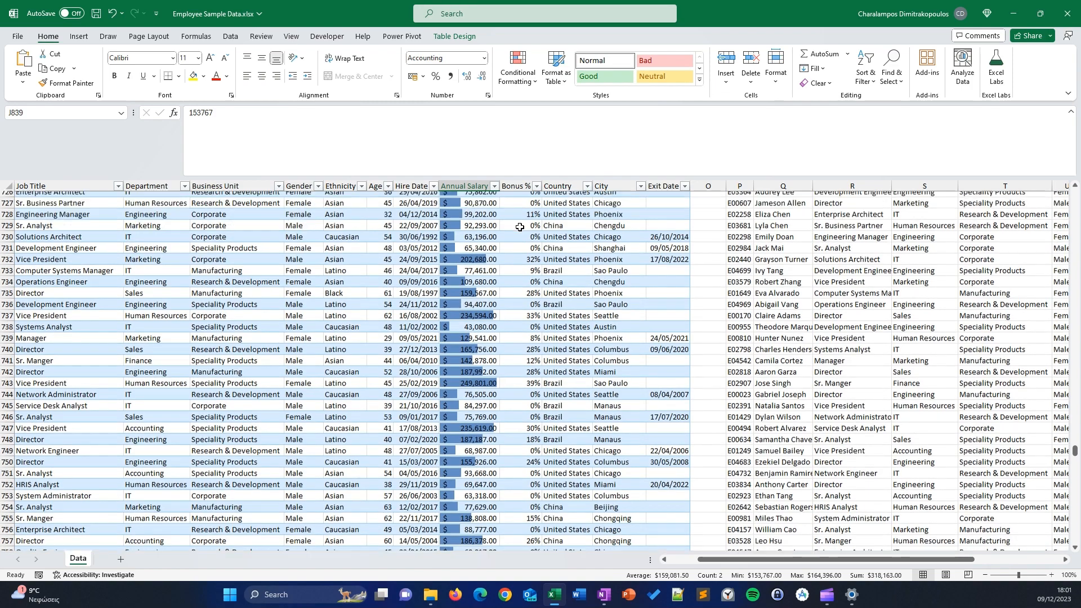
{"action": "scroll", "coordinate": [520, 227], "scroll_direction": "up", "scroll_amount": 2}
{"action": "left_click", "coordinate": [526, 218]}
{"action": "key", "text": "ctrl+Up"}
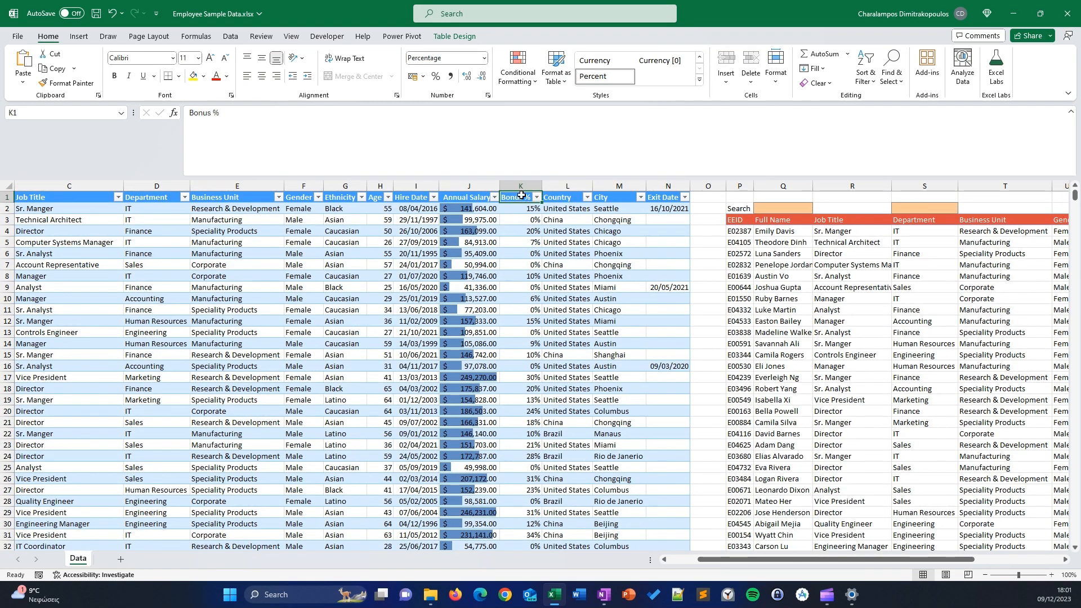
{"action": "left_click", "coordinate": [520, 191]}
{"action": "left_click", "coordinate": [518, 67]}
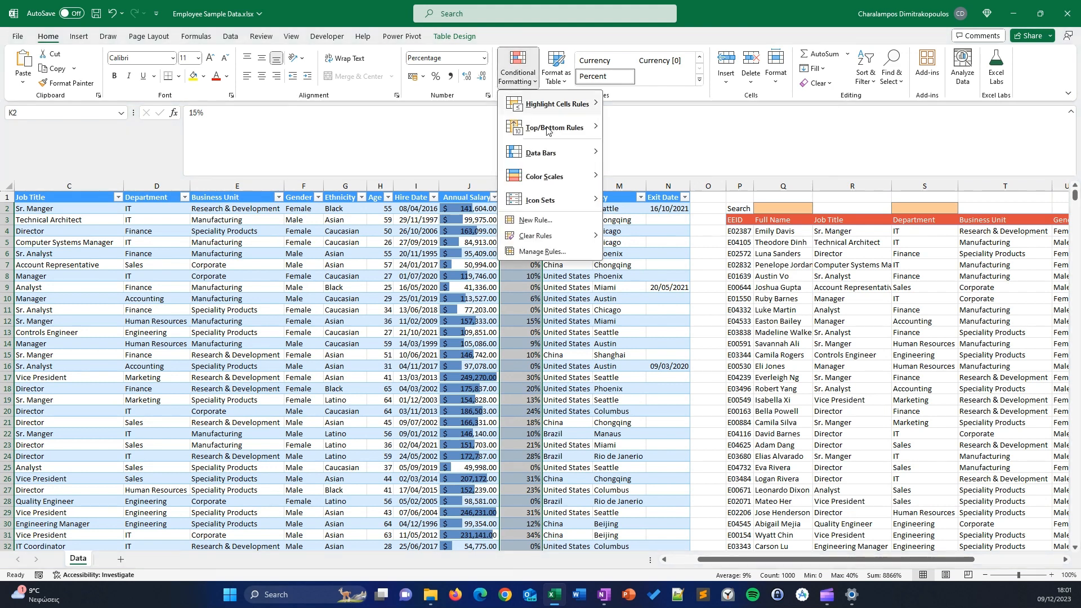
{"action": "mouse_move", "coordinate": [549, 157]}
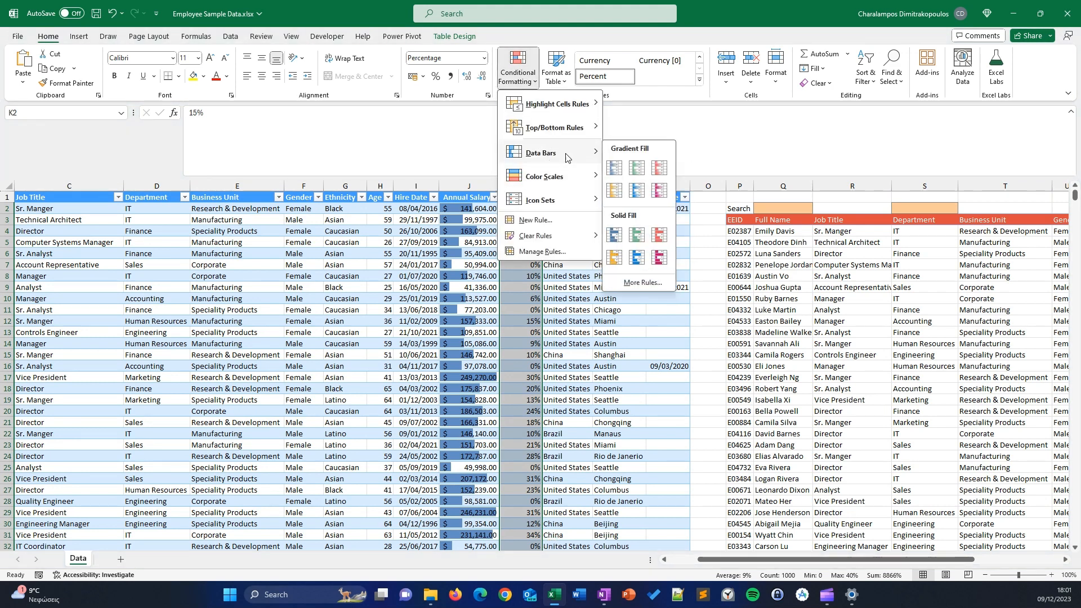
{"action": "left_click", "coordinate": [636, 235]}
{"action": "left_click", "coordinate": [521, 276]}
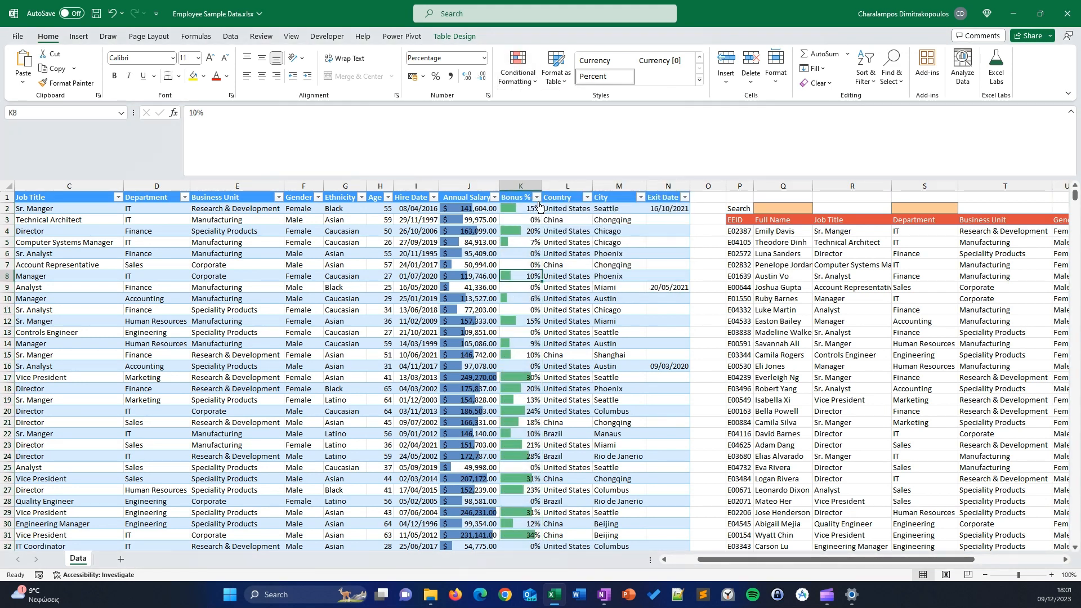
Step: Try filtering the Bonus % column for values greater than 0.5 and check which percentages the filter offers
{"action": "left_click", "coordinate": [537, 197]}
{"action": "left_click", "coordinate": [493, 446]}
{"action": "left_click", "coordinate": [537, 197]}
{"action": "mouse_move", "coordinate": [529, 315]}
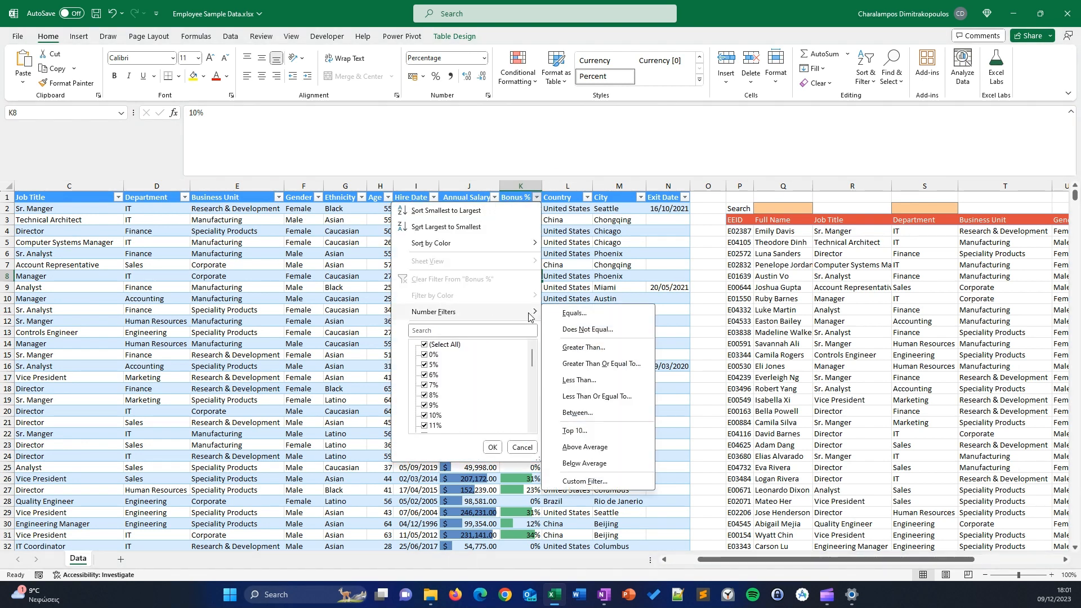
{"action": "left_click", "coordinate": [601, 348]}
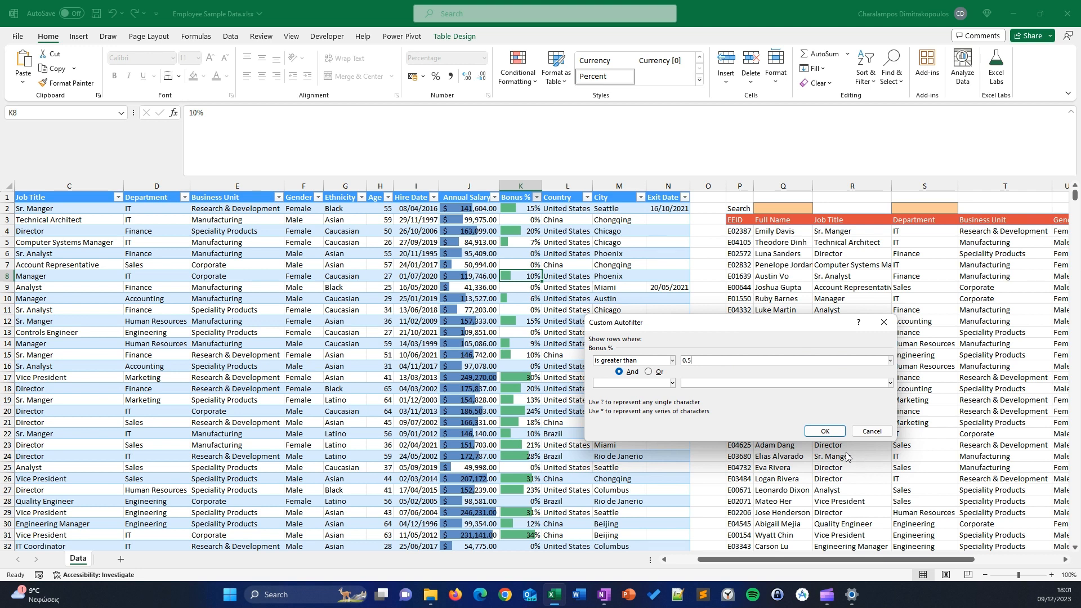
{"action": "left_click", "coordinate": [824, 431]}
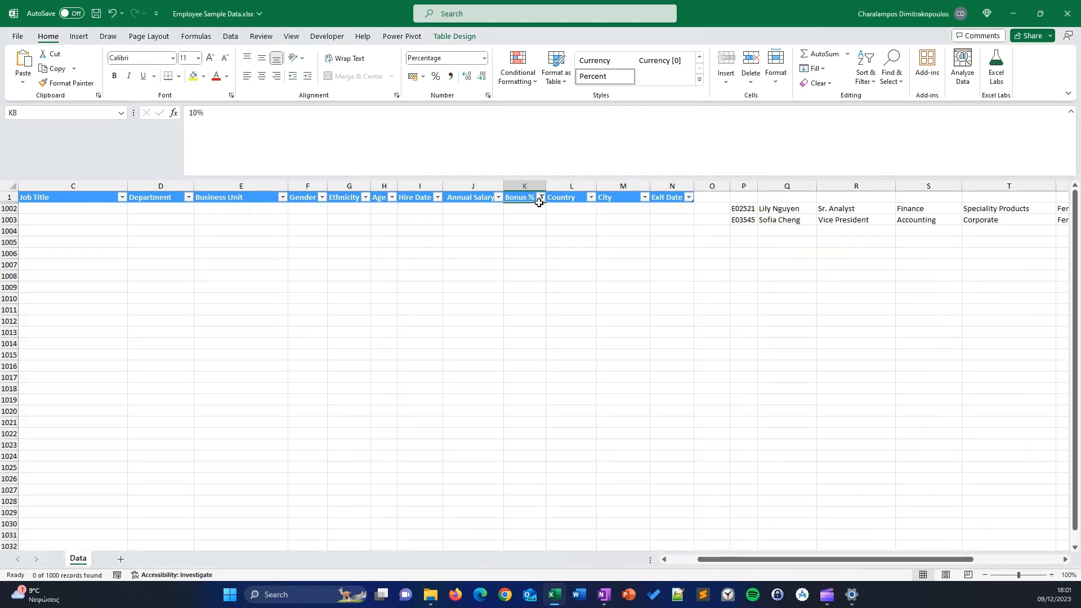
{"action": "left_click", "coordinate": [539, 198]}
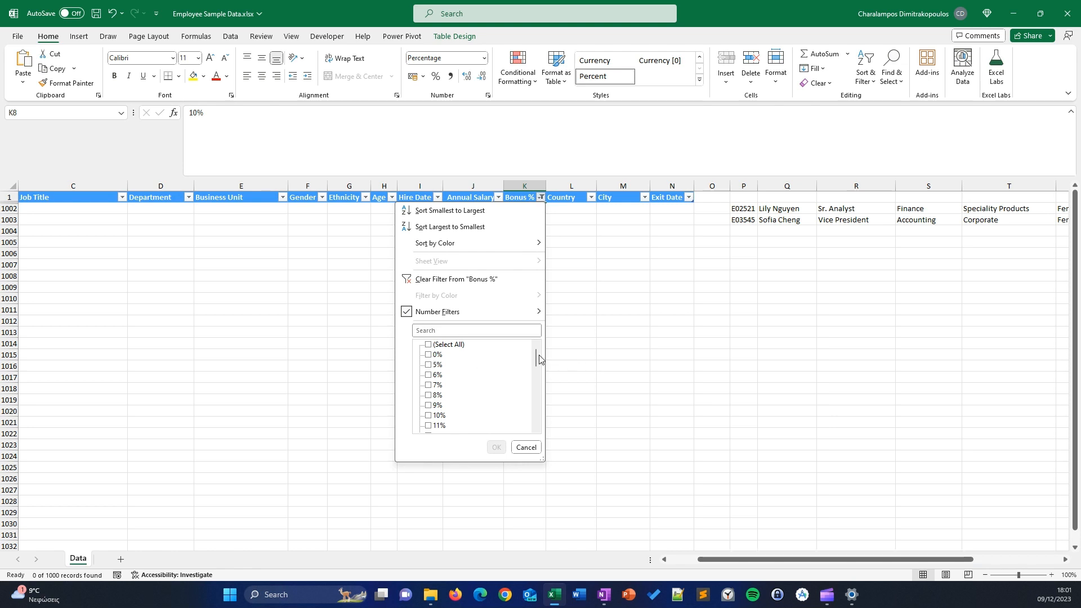
{"action": "scroll", "coordinate": [535, 405], "scroll_direction": "down", "scroll_amount": 3}
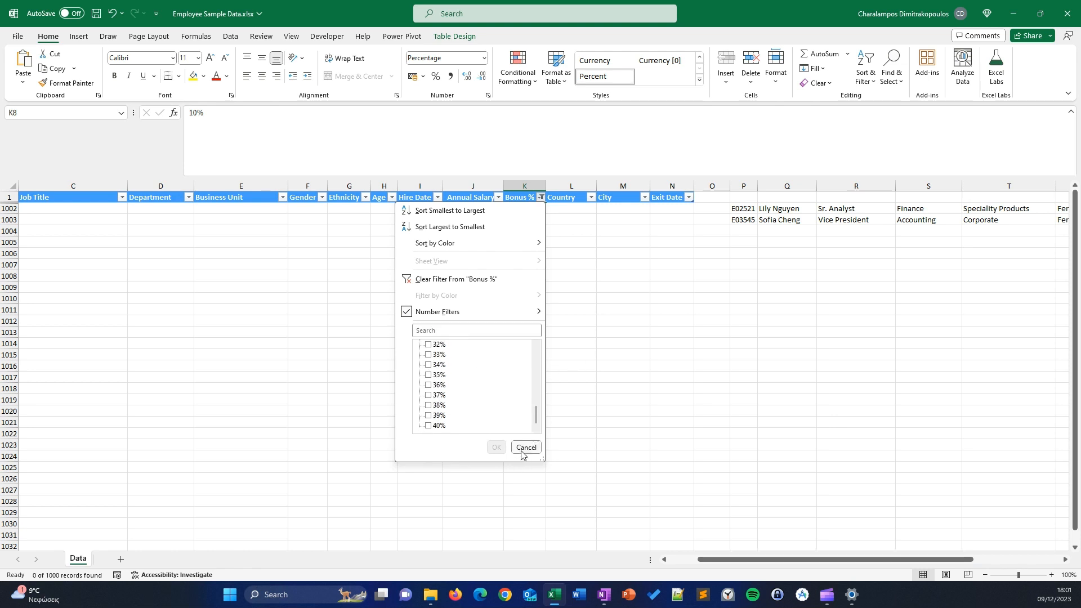
{"action": "left_click", "coordinate": [526, 447]}
Step: Filter the Bonus % column for values greater than 0.3 and look through the filtered rows
{"action": "left_click", "coordinate": [541, 198]}
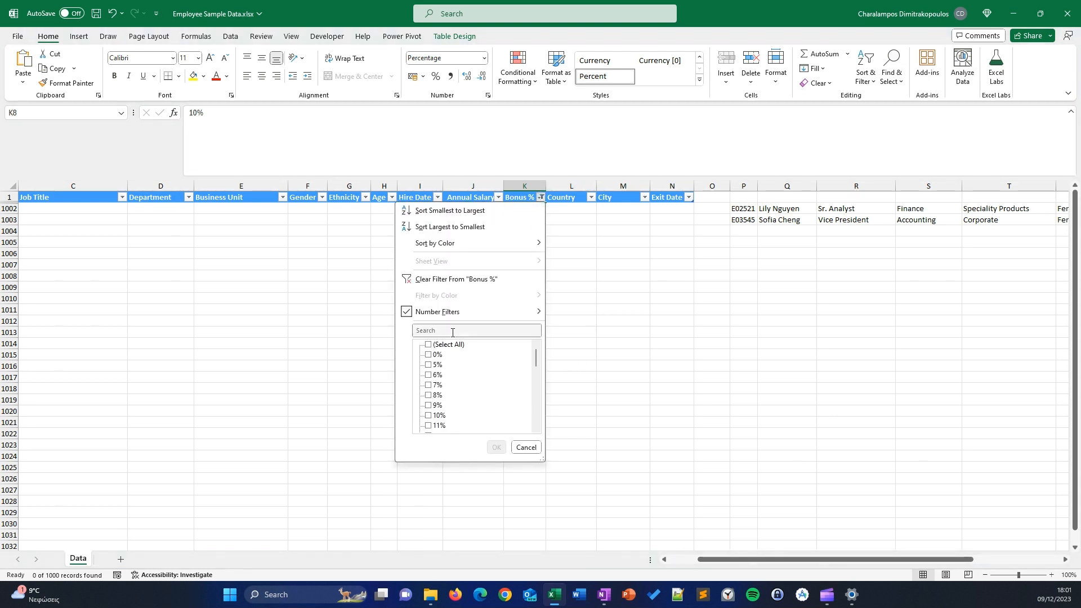
{"action": "mouse_move", "coordinate": [485, 312]}
{"action": "left_click", "coordinate": [615, 352]}
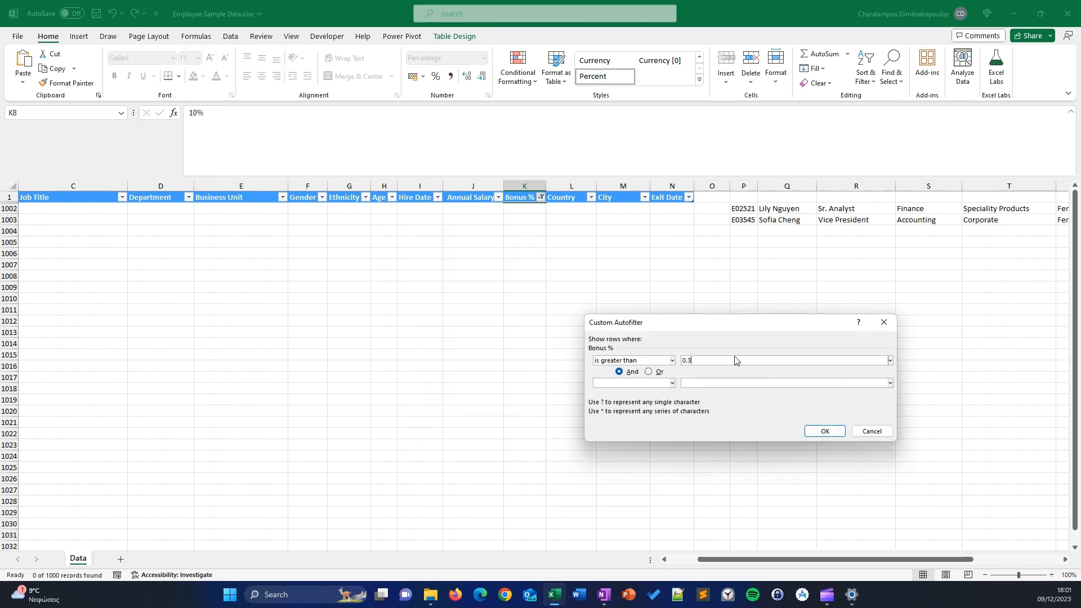
{"action": "left_click", "coordinate": [823, 431]}
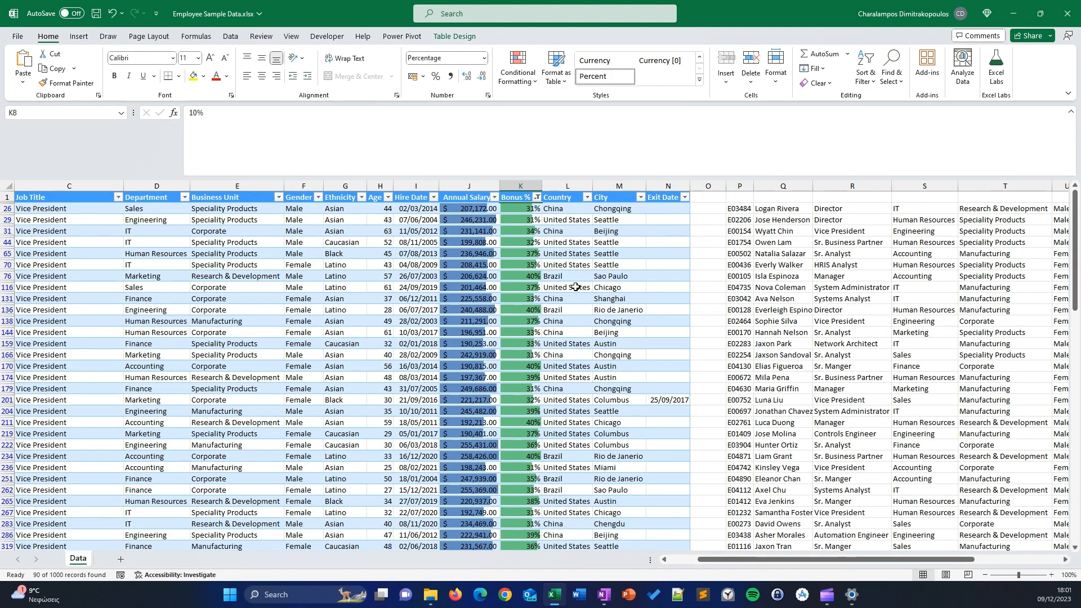
{"action": "left_click", "coordinate": [540, 243]}
{"action": "scroll", "coordinate": [537, 534], "scroll_direction": "down", "scroll_amount": 12}
{"action": "scroll", "coordinate": [538, 545], "scroll_direction": "up", "scroll_amount": 12}
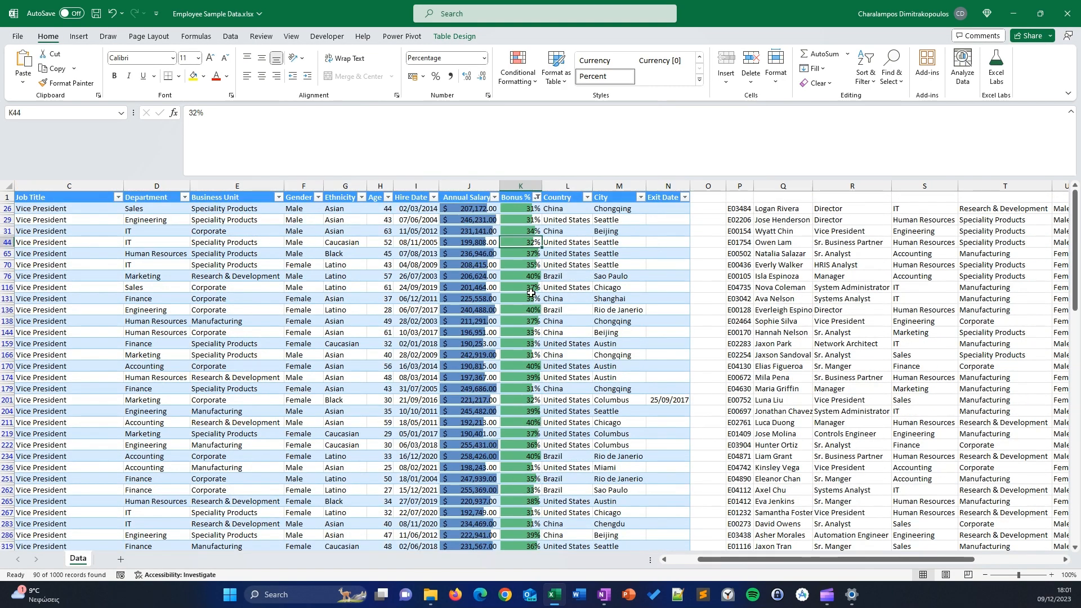
Step: Remove the Bonus % filter by including all percentages again
{"action": "left_click", "coordinate": [538, 197]}
{"action": "left_click", "coordinate": [425, 345]}
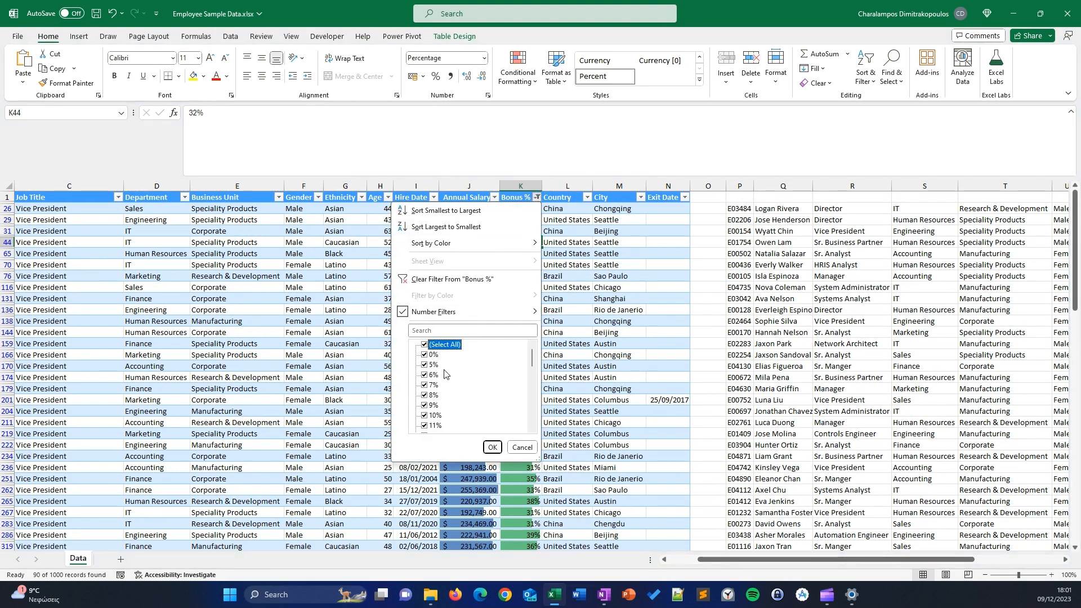
{"action": "left_click", "coordinate": [493, 448]}
{"action": "left_click", "coordinate": [488, 275]}
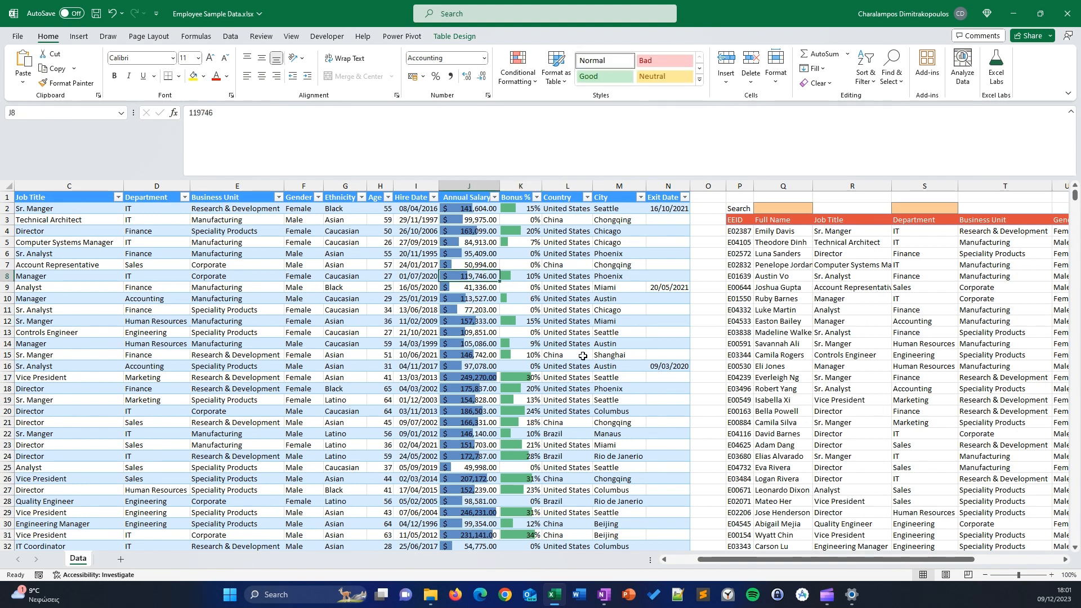
Step: Add a totals row beneath the last record of the employee table
{"action": "left_click", "coordinate": [481, 331]}
{"action": "key", "text": "ctrl+Down"}
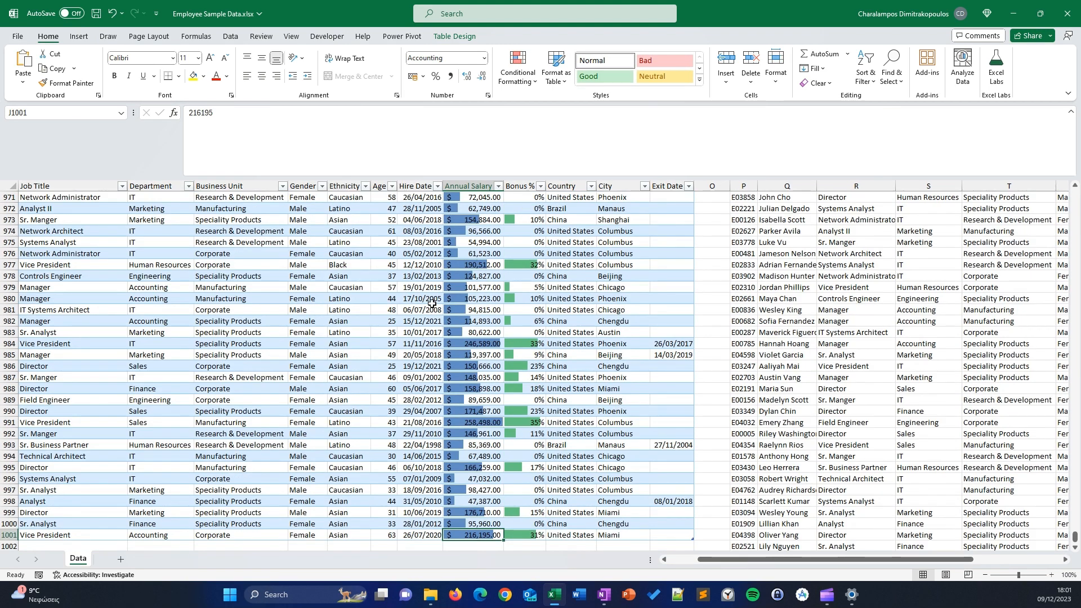
{"action": "right_click", "coordinate": [644, 468]}
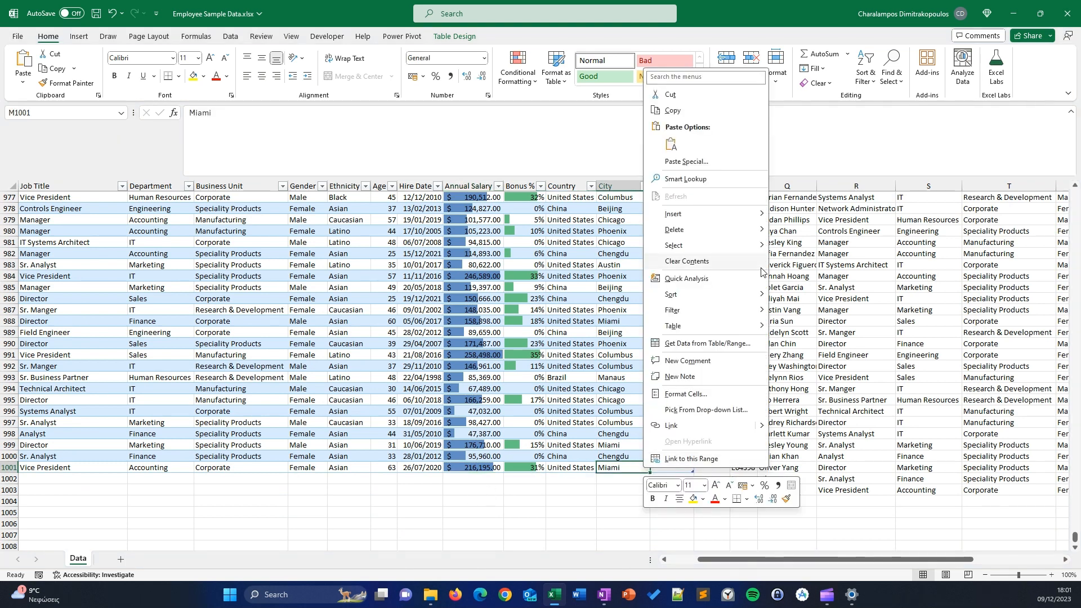
{"action": "mouse_move", "coordinate": [730, 332]}
{"action": "left_click", "coordinate": [806, 333]}
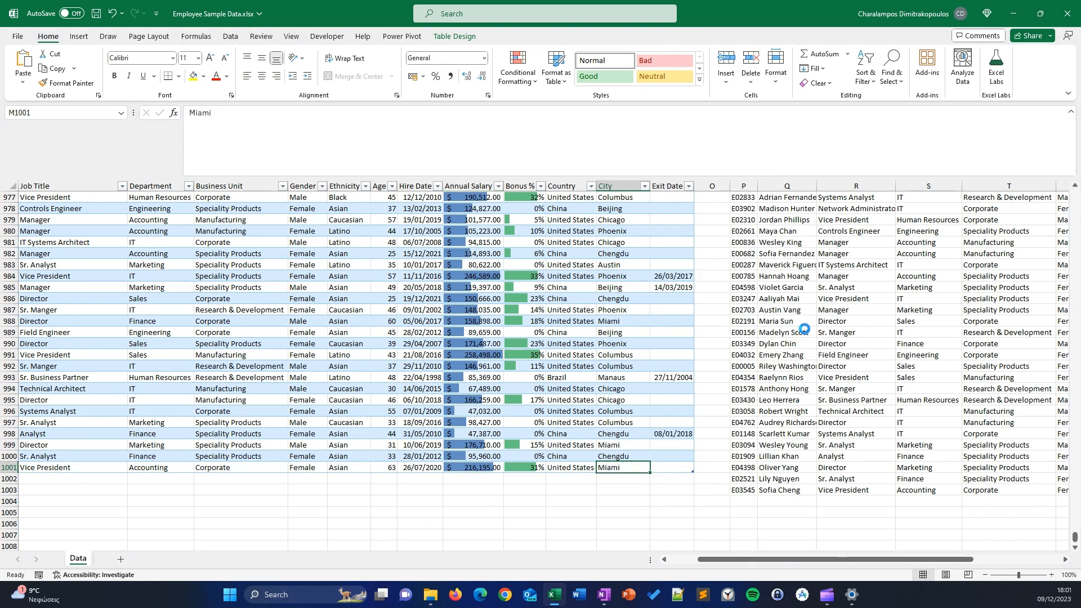
{"action": "scroll", "coordinate": [597, 478], "scroll_direction": "left", "scroll_amount": 2}
Step: Set the Annual Salary total in J1002 to Sum and autofit the width of column J
{"action": "left_click", "coordinate": [598, 479]}
{"action": "left_click", "coordinate": [618, 478]}
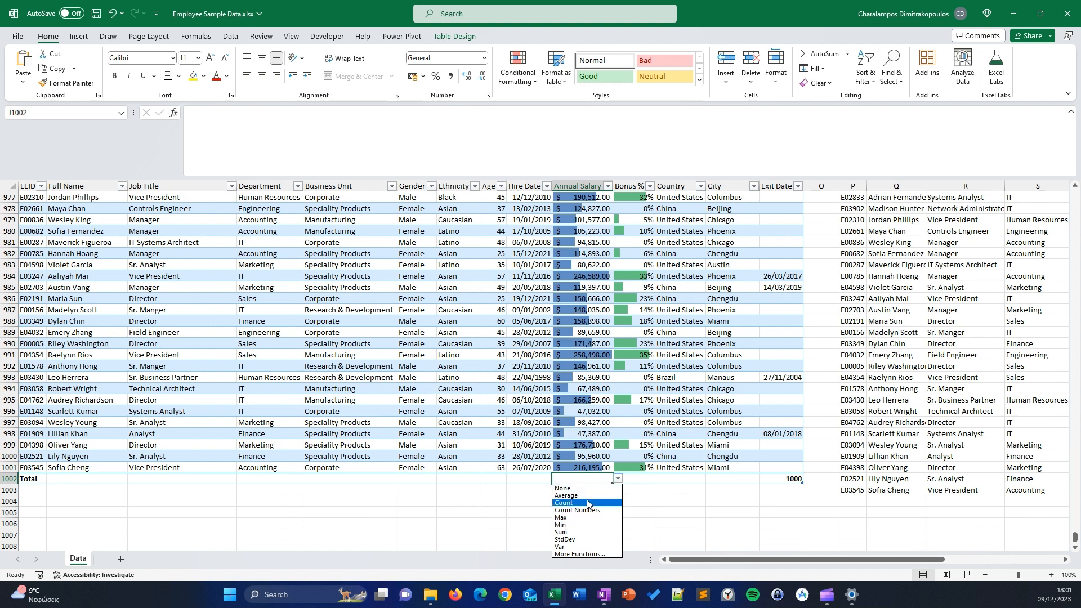
{"action": "left_click", "coordinate": [582, 531]}
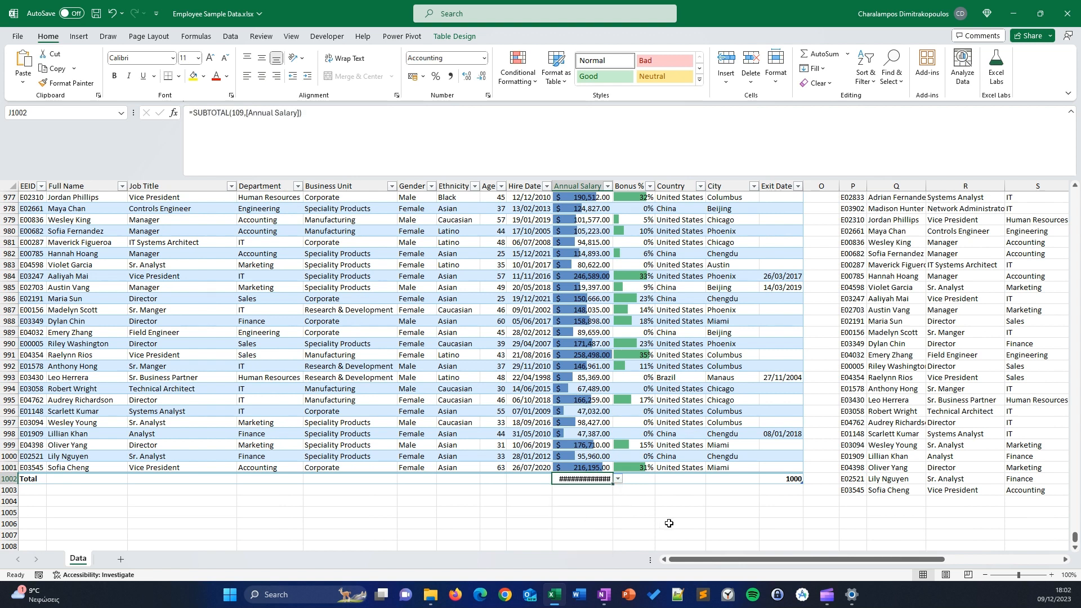
{"action": "double_click", "coordinate": [613, 184]}
{"action": "left_click", "coordinate": [563, 501]}
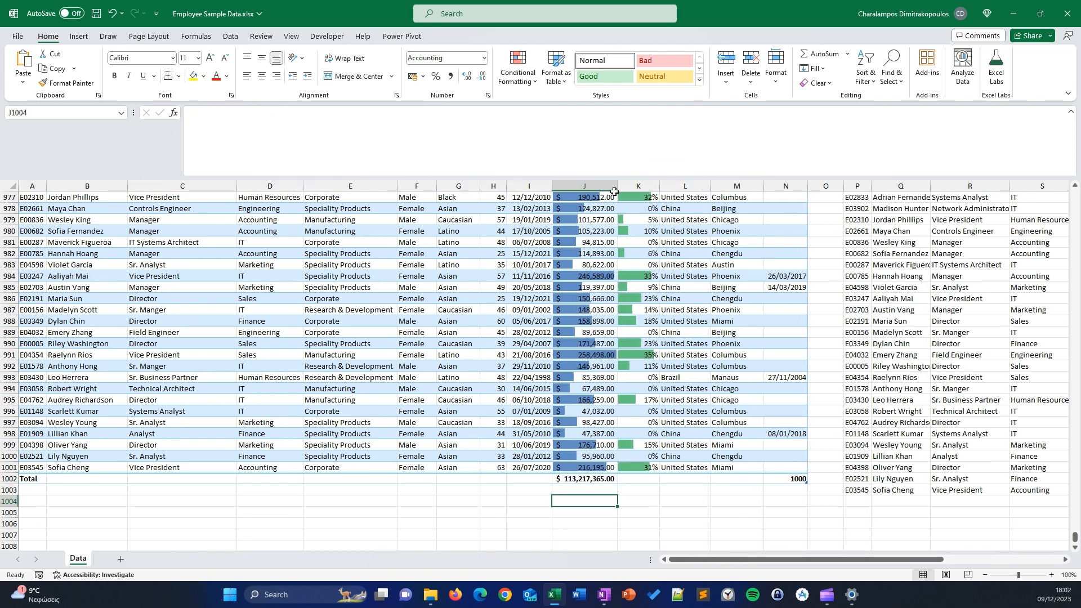
Step: Filter the Annual Salary column for values greater than 100000
{"action": "scroll", "coordinate": [602, 366], "scroll_direction": "up", "scroll_amount": 2}
{"action": "left_click", "coordinate": [567, 411]}
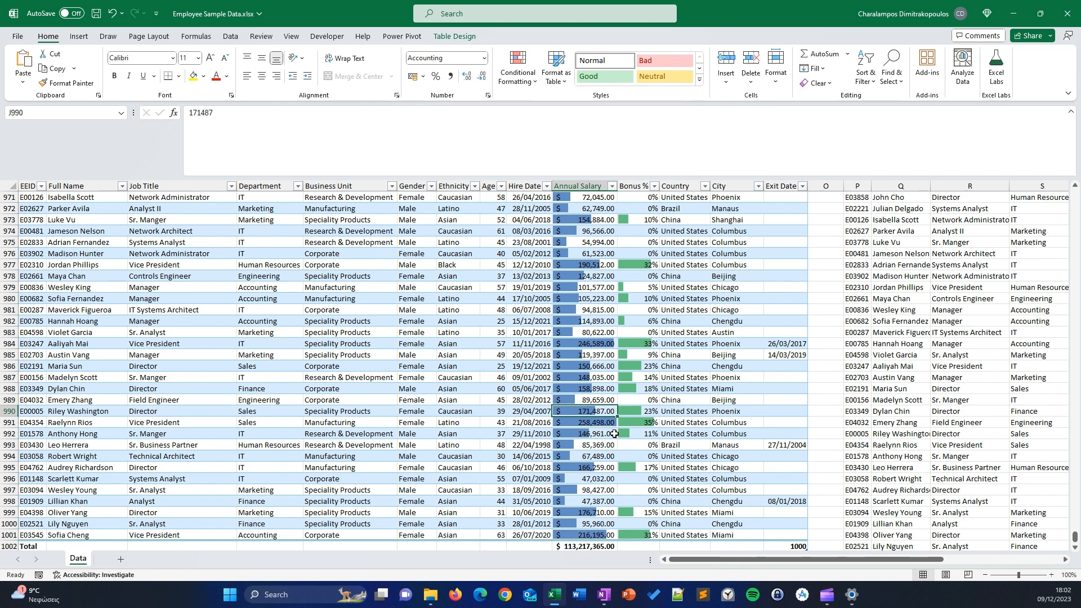
{"action": "key", "text": "ctrl+Up"}
{"action": "left_click", "coordinate": [608, 197]}
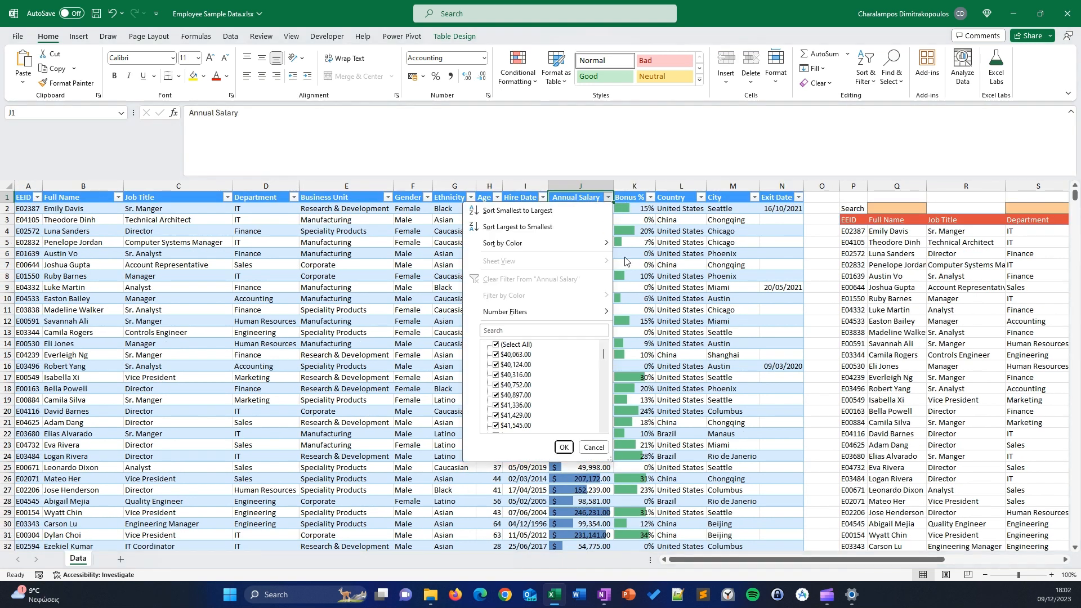
{"action": "mouse_move", "coordinate": [531, 311]}
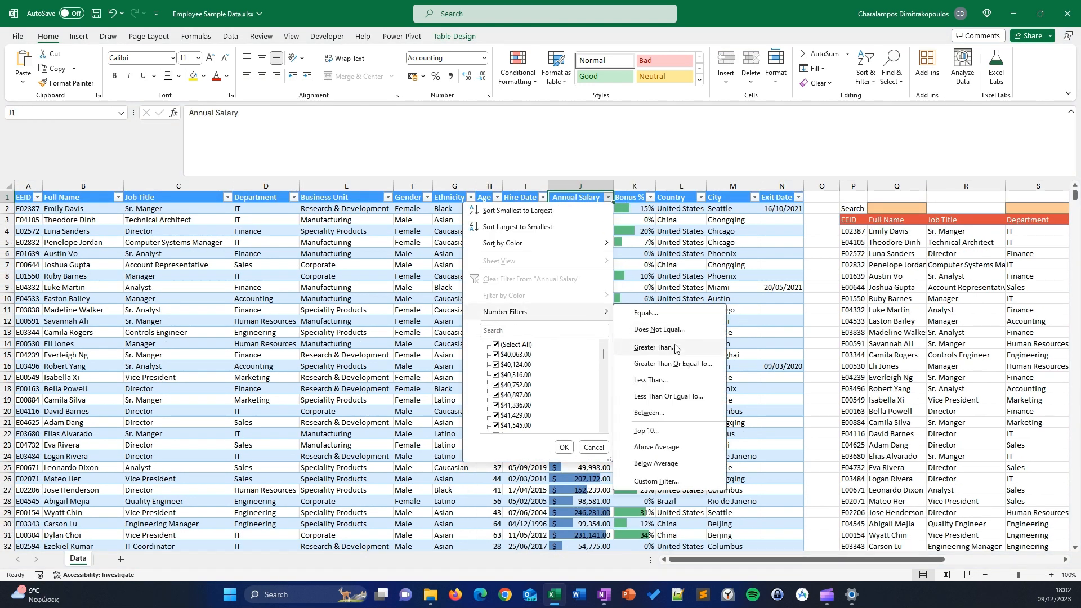
{"action": "left_click", "coordinate": [675, 349]}
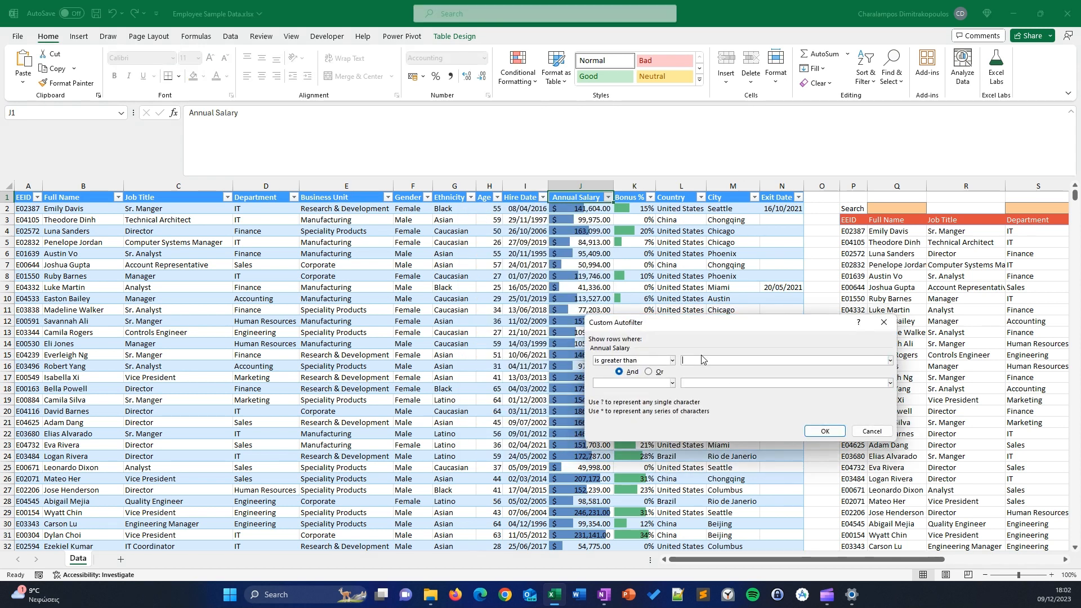
{"action": "type", "text": "100000"}
{"action": "left_click", "coordinate": [823, 429]}
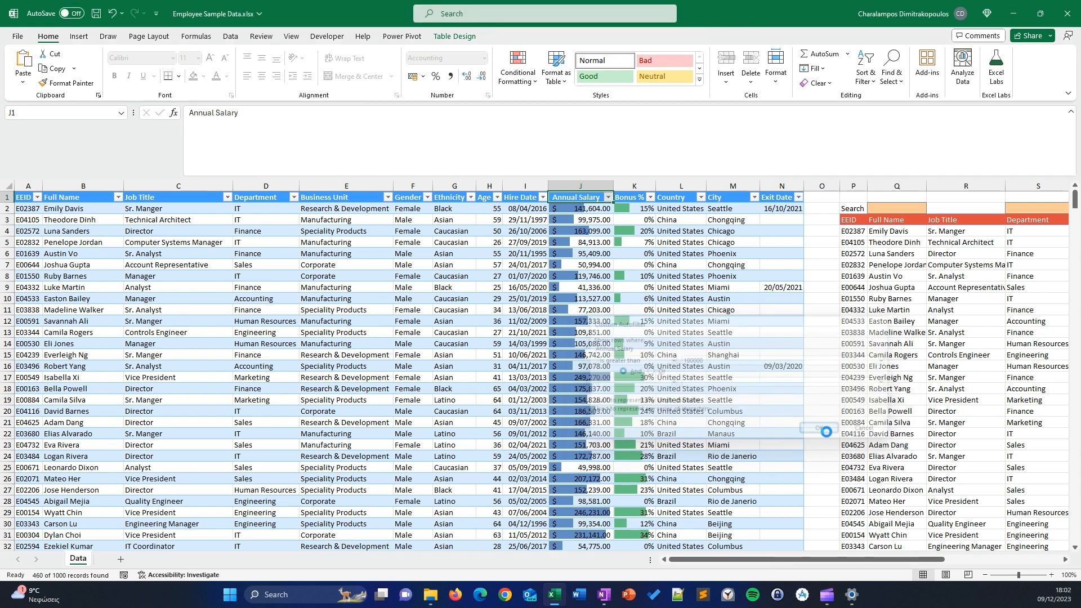
Step: Examine the SUBTOTAL formula of the filtered Annual Salary total in J1002 without changing it
{"action": "left_click", "coordinate": [573, 376]}
{"action": "key", "text": "ctrl+Down"}
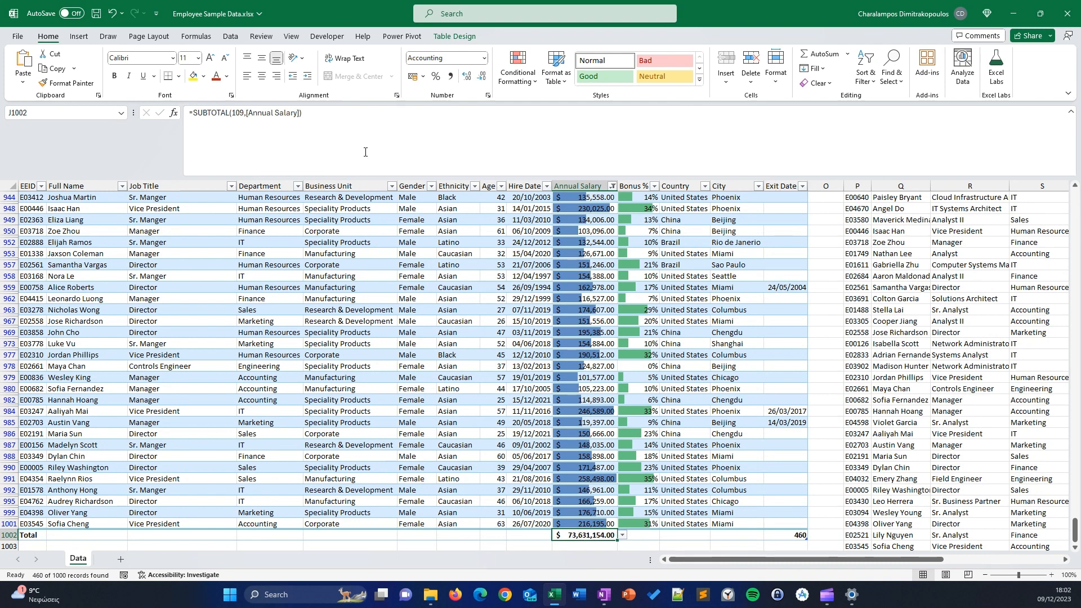
{"action": "left_click", "coordinate": [224, 110]}
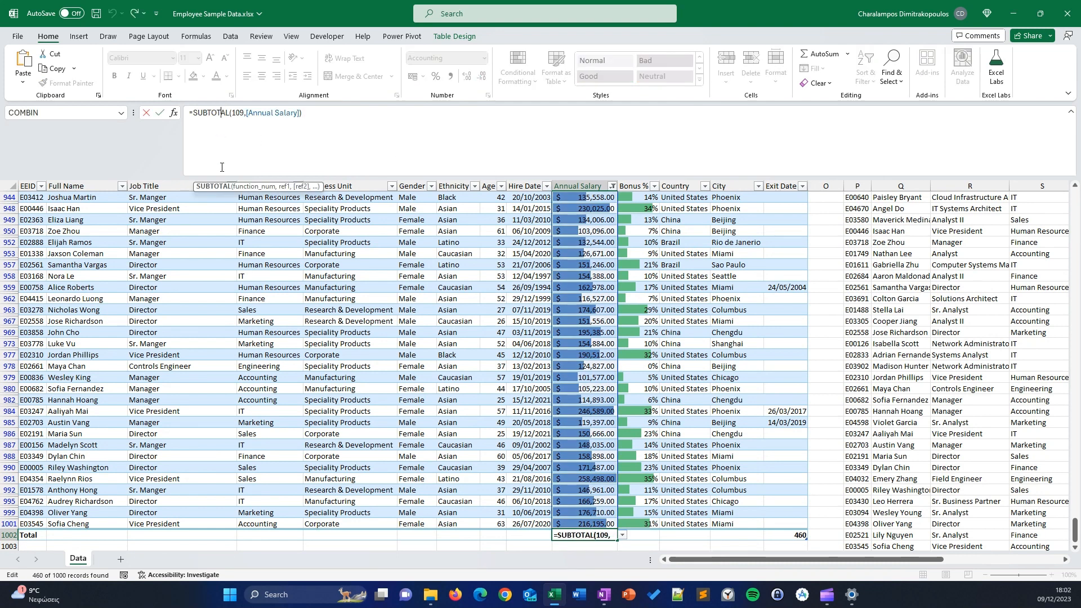
{"action": "left_click", "coordinate": [236, 113]}
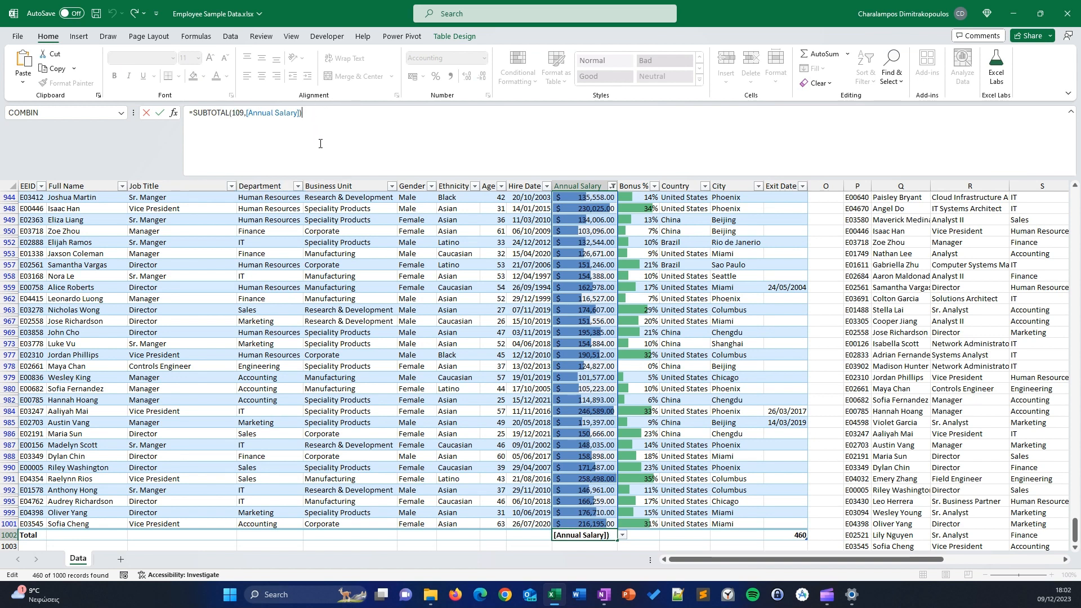
{"action": "key", "text": "Escape"}
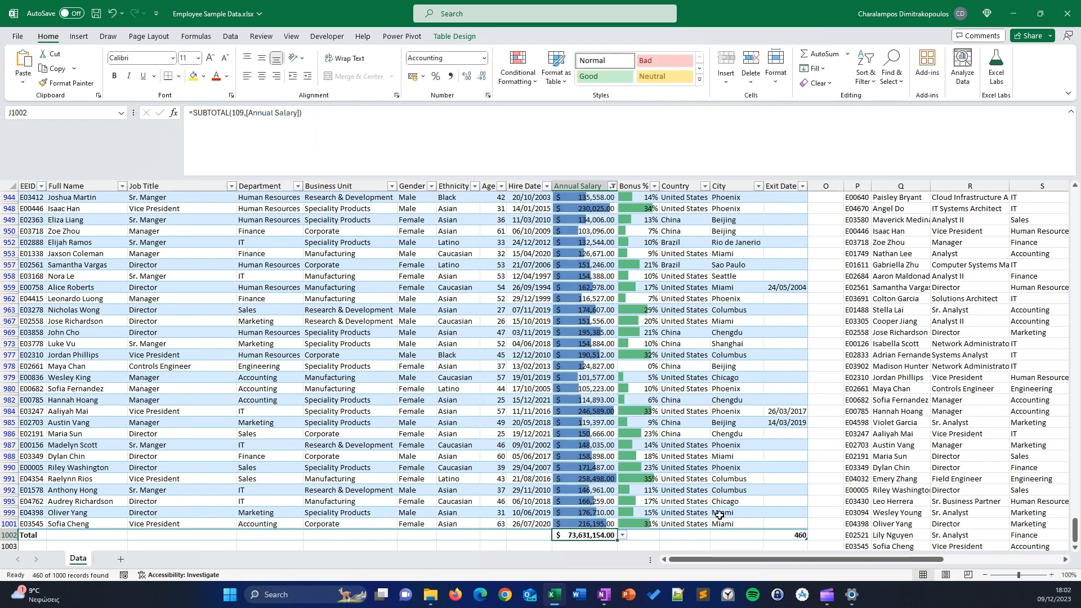
Step: Clear the filter from the Annual Salary column
{"action": "left_click", "coordinate": [586, 509]}
{"action": "key", "text": "ctrl+Up"}
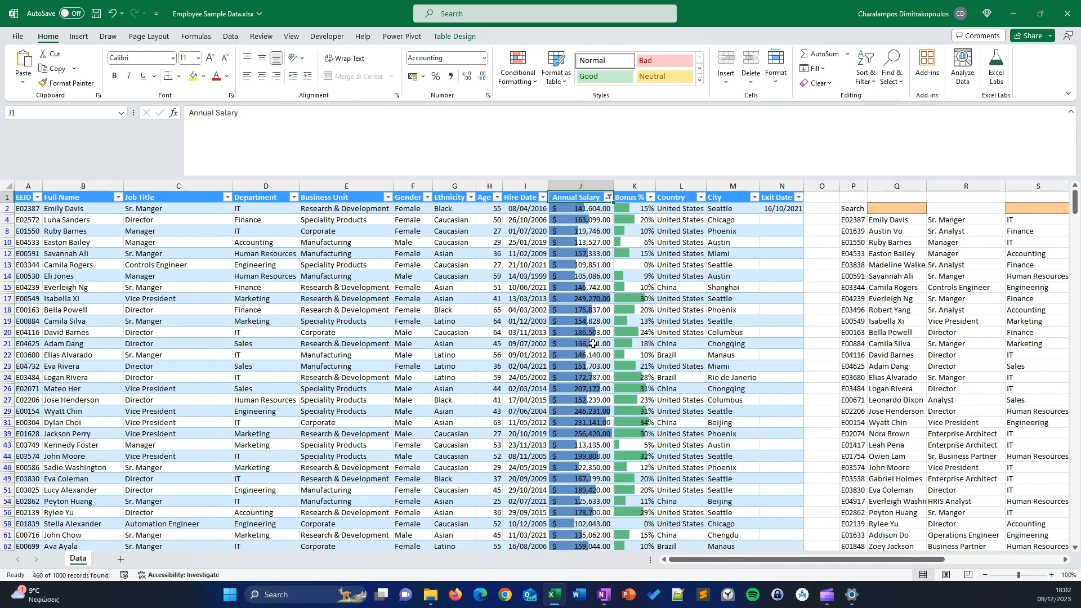
{"action": "left_click", "coordinate": [593, 343]}
{"action": "left_click_drag", "start_coordinate": [610, 203], "coordinate": [609, 199]}
{"action": "left_click", "coordinate": [608, 198]}
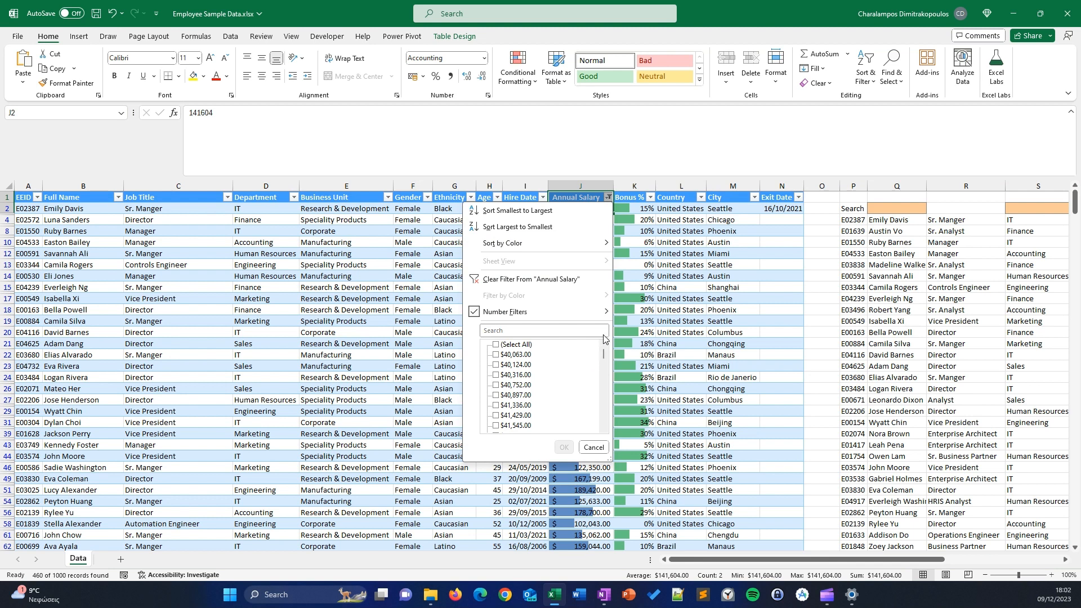
{"action": "left_click", "coordinate": [530, 279]}
Step: Insert an empty worksheet row above the HRdata table's header row
{"action": "key", "text": "ctrl+q"}
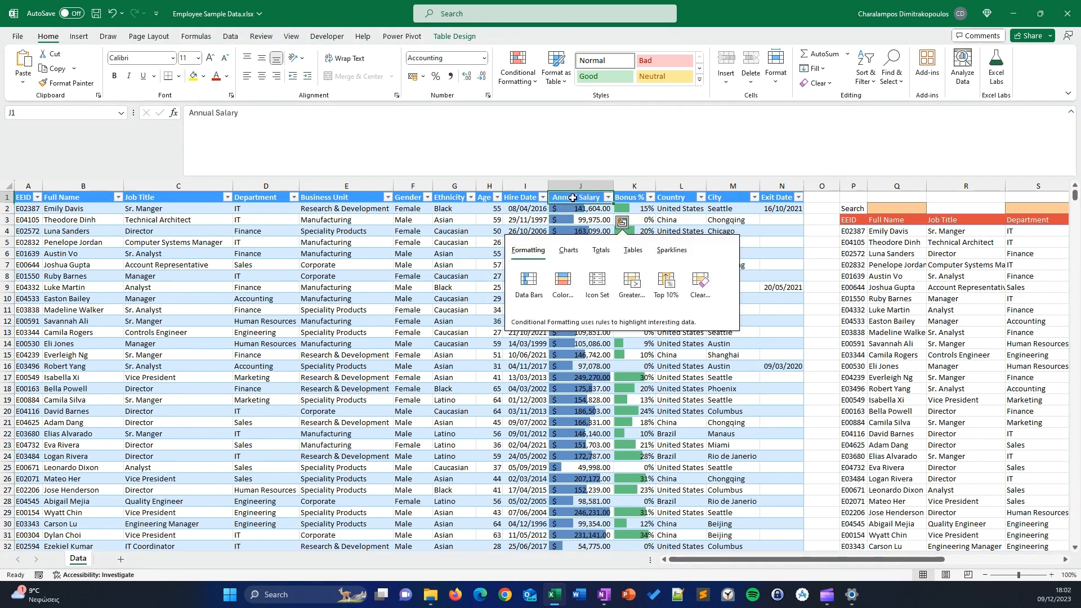
{"action": "key", "text": "Escape"}
{"action": "key", "text": "shift+space"}
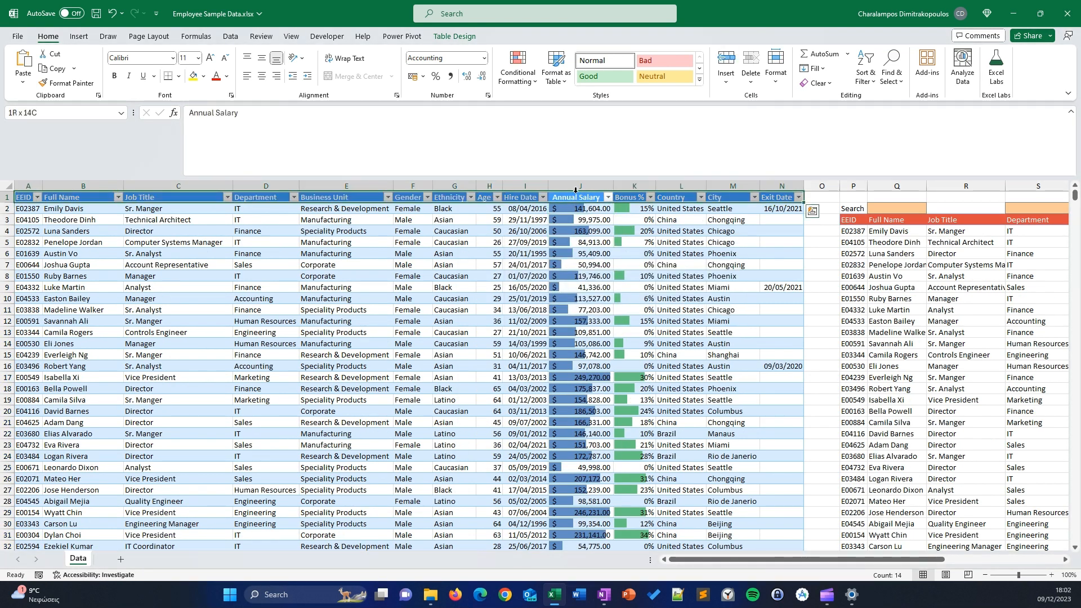
{"action": "key", "text": "shift+space"}
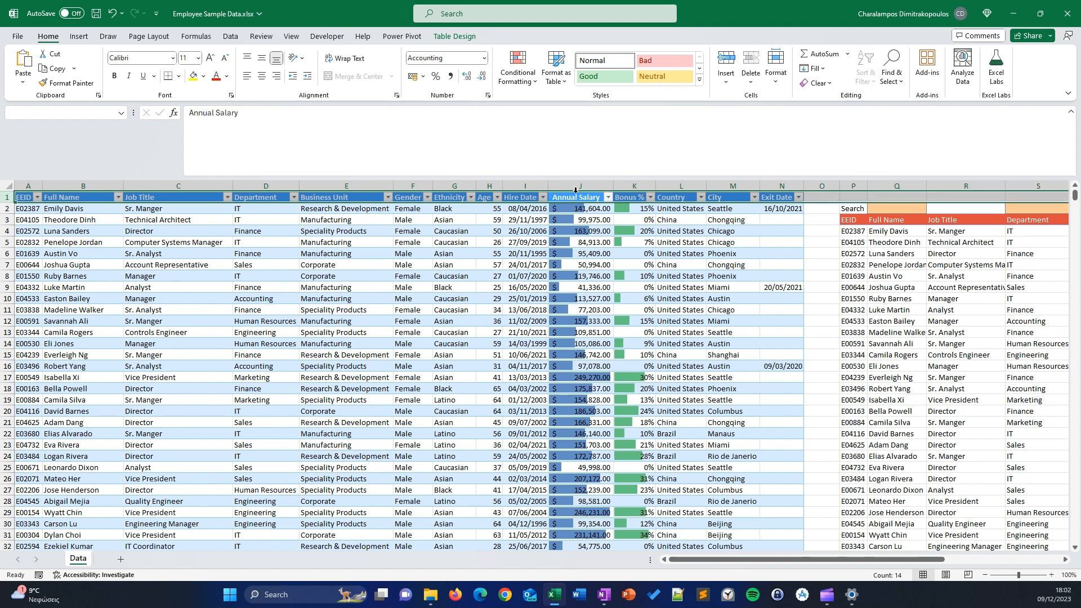
{"action": "key", "text": "ctrl+plus"}
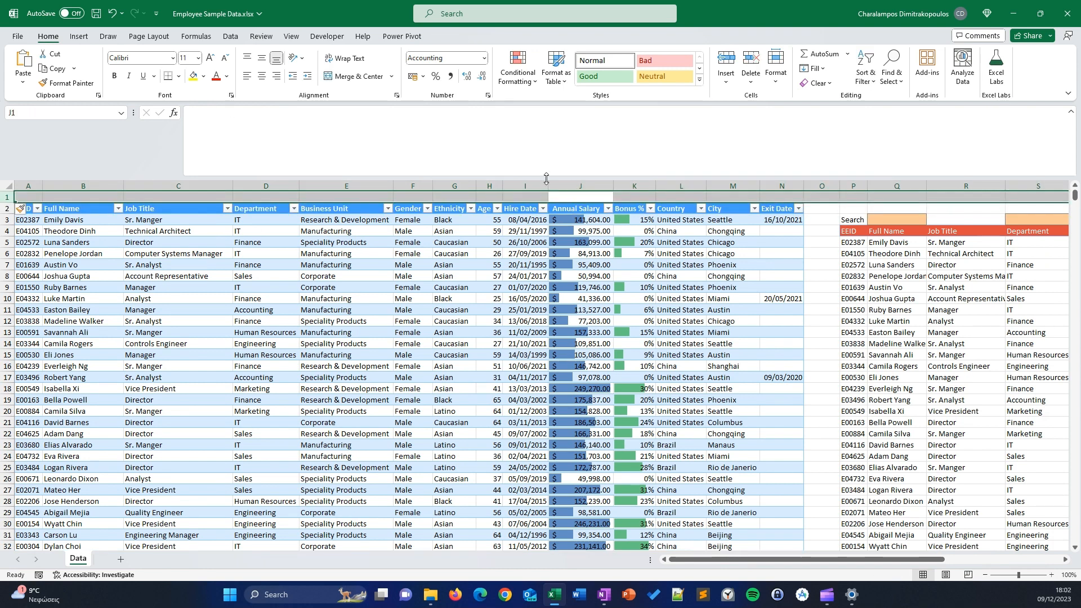
{"action": "left_click", "coordinate": [567, 220]}
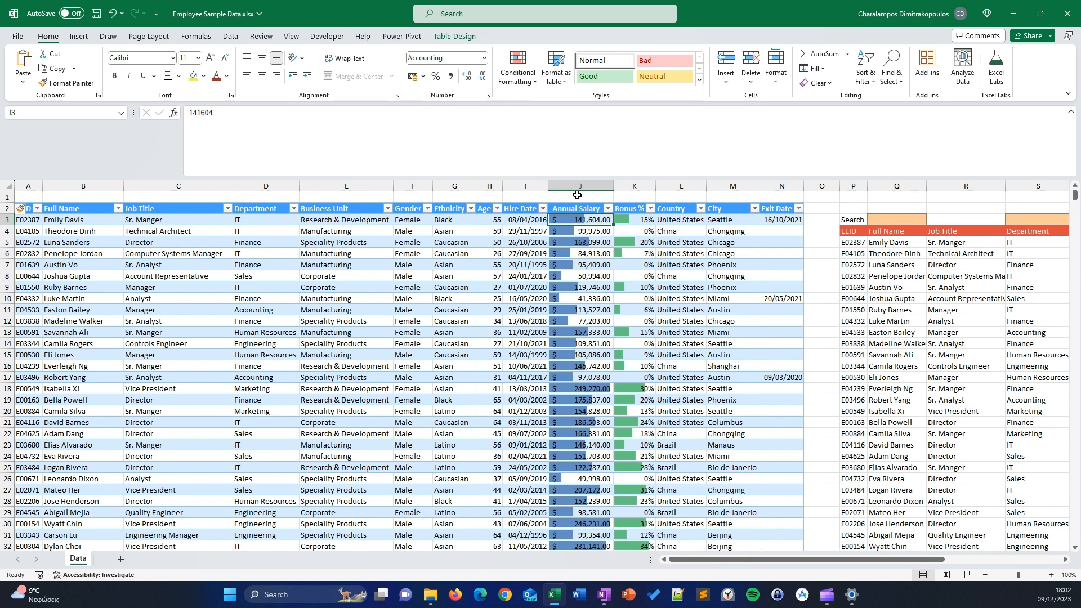
Step: Enter the formula =SUBTOTAL(109,HRdata[Annual Salary]) in J1, above the Annual Salary header
{"action": "left_click", "coordinate": [577, 195]}
{"action": "type", "text": "=sub"}
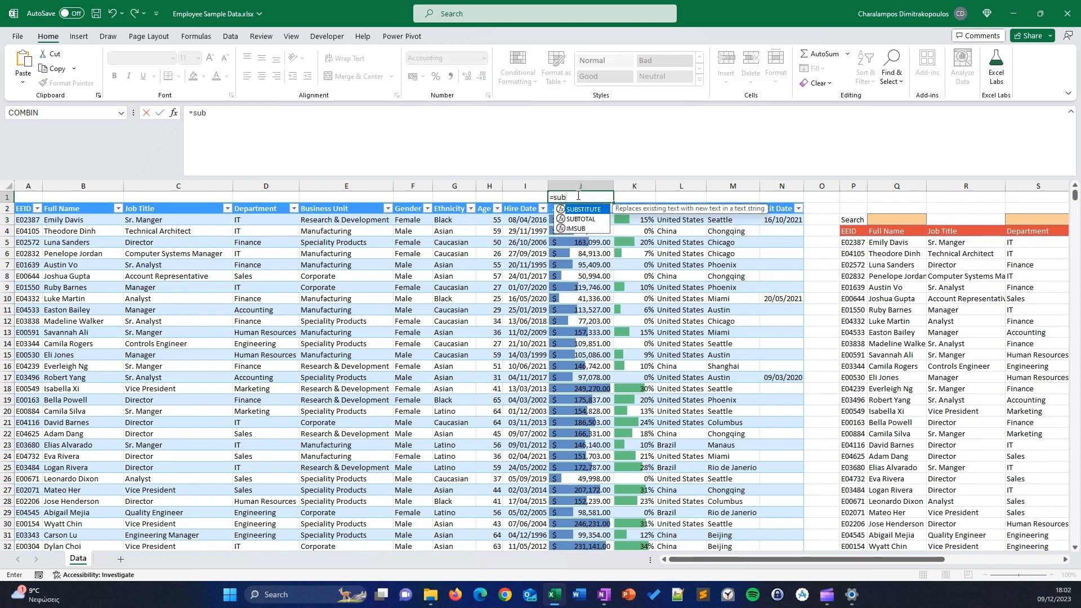
{"action": "key", "text": "Down"}
{"action": "key", "text": "Tab"}
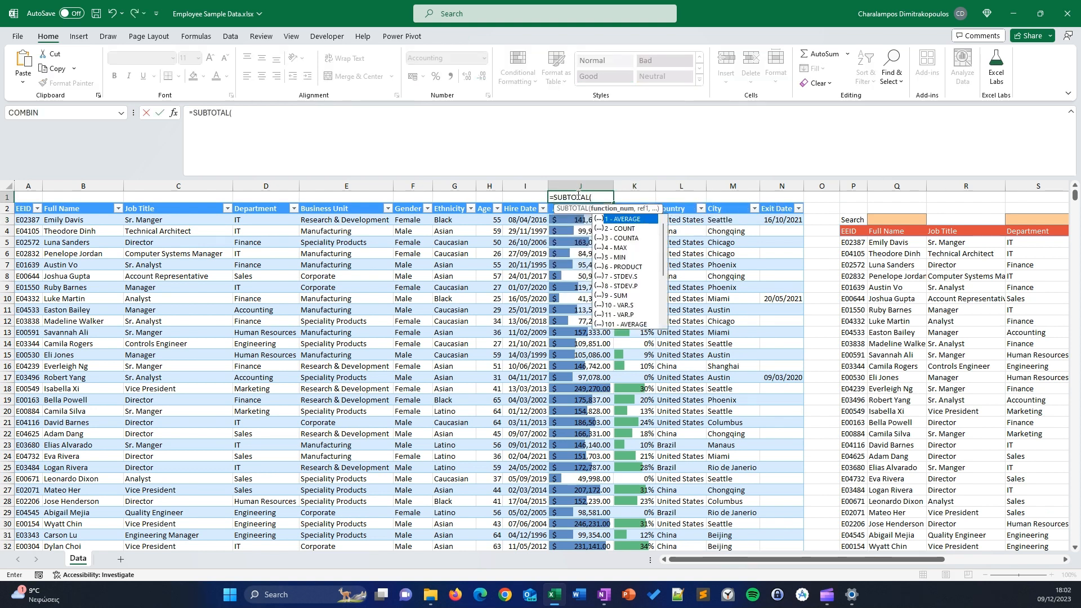
{"action": "scroll", "coordinate": [636, 304], "scroll_direction": "down", "scroll_amount": 3}
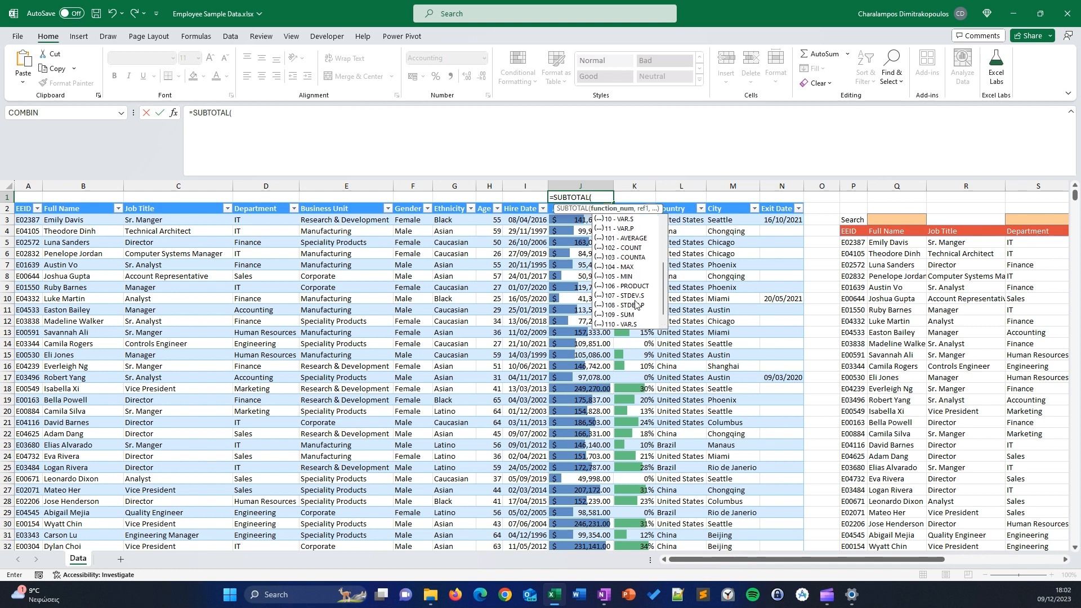
{"action": "left_click", "coordinate": [619, 317]}
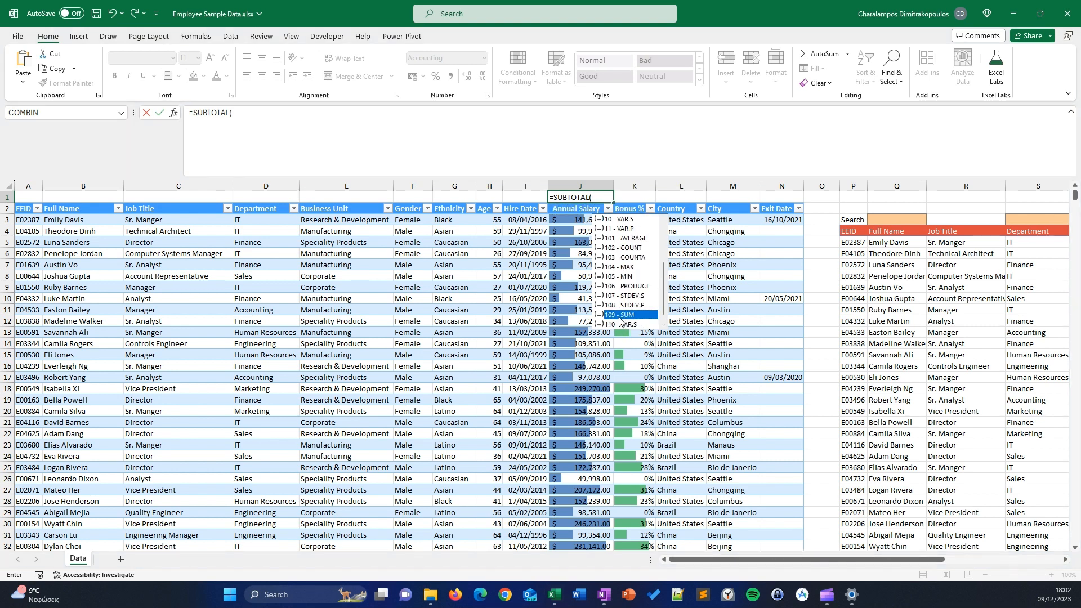
{"action": "double_click", "coordinate": [618, 315]}
{"action": "type", "text": ","}
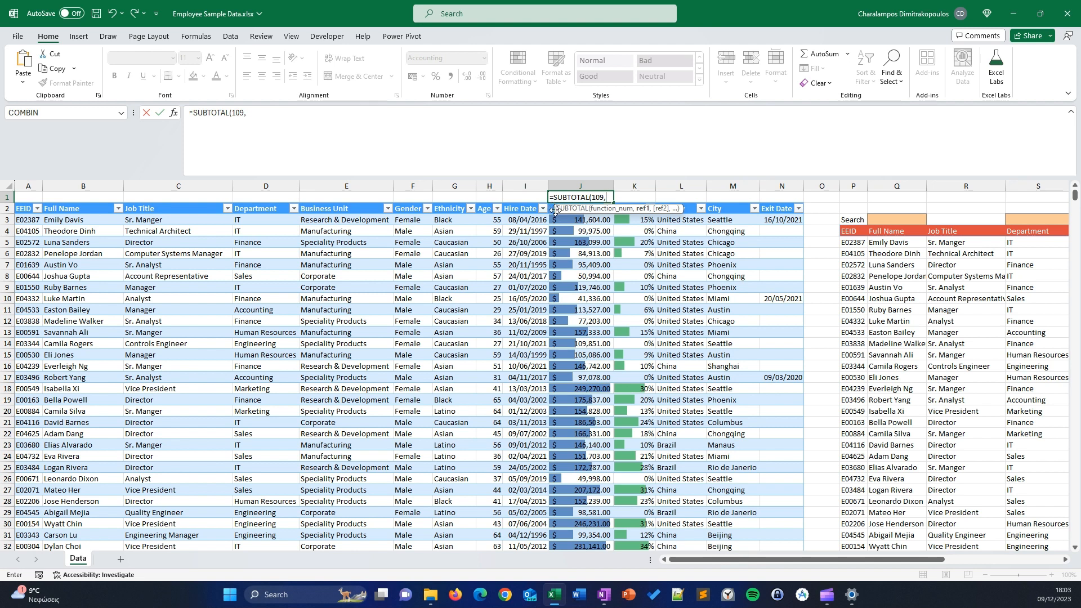
{"action": "left_click_drag", "start_coordinate": [555, 209], "coordinate": [671, 203]}
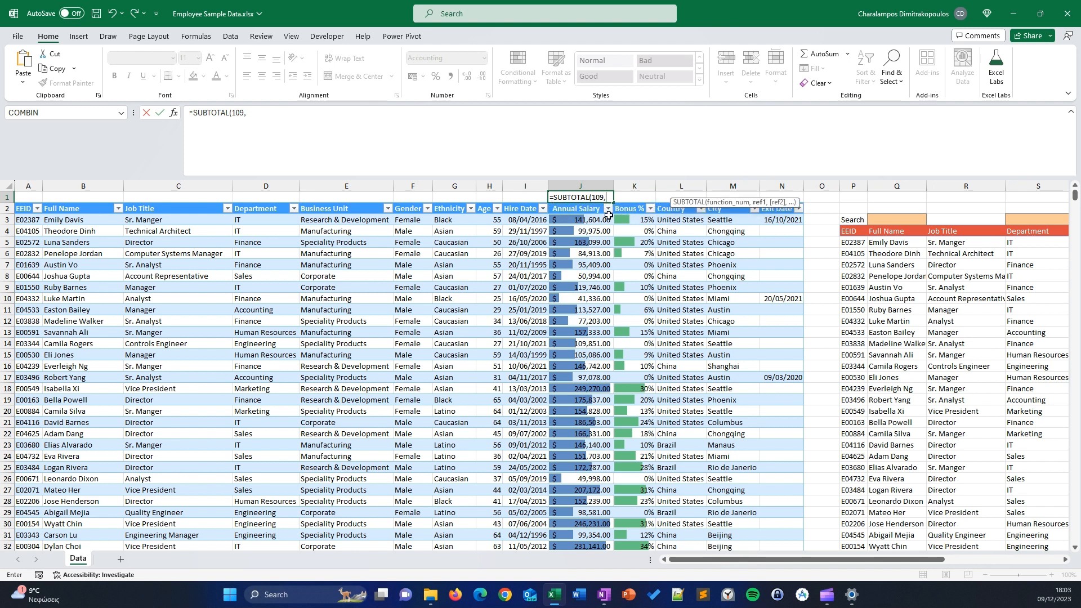
{"action": "left_click", "coordinate": [573, 204]}
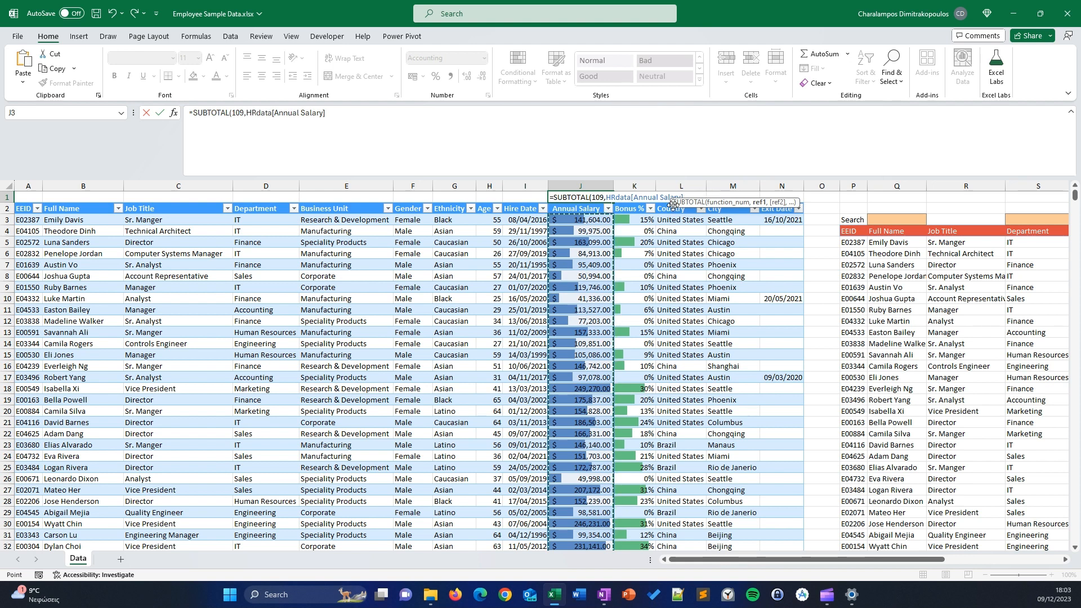
{"action": "left_click_drag", "start_coordinate": [698, 198], "coordinate": [717, 233]}
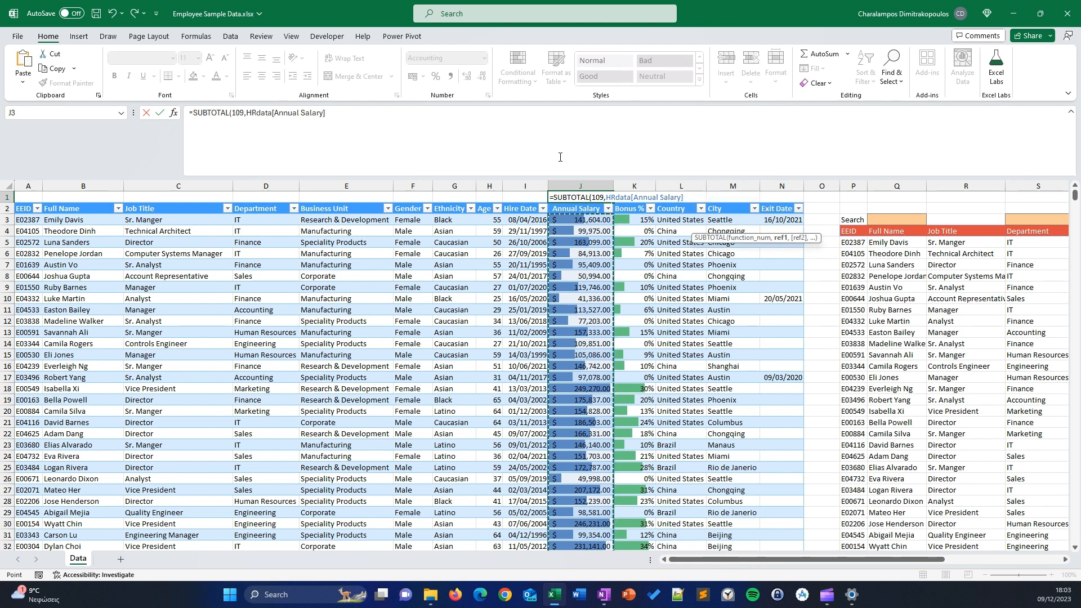
{"action": "left_click", "coordinate": [370, 115]}
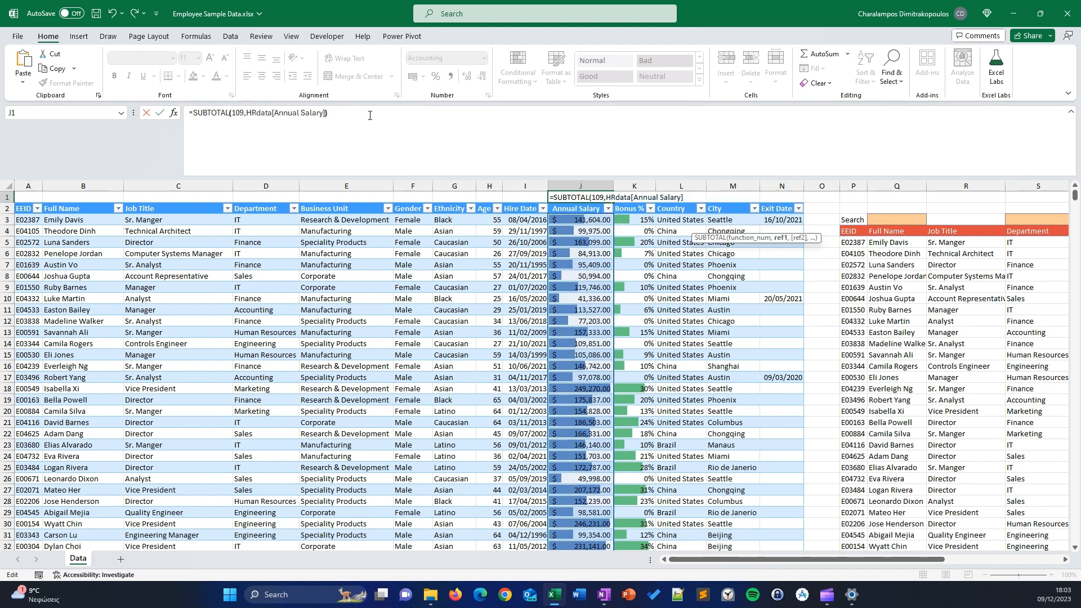
{"action": "key", "text": "Return"}
{"action": "left_click", "coordinate": [586, 254]}
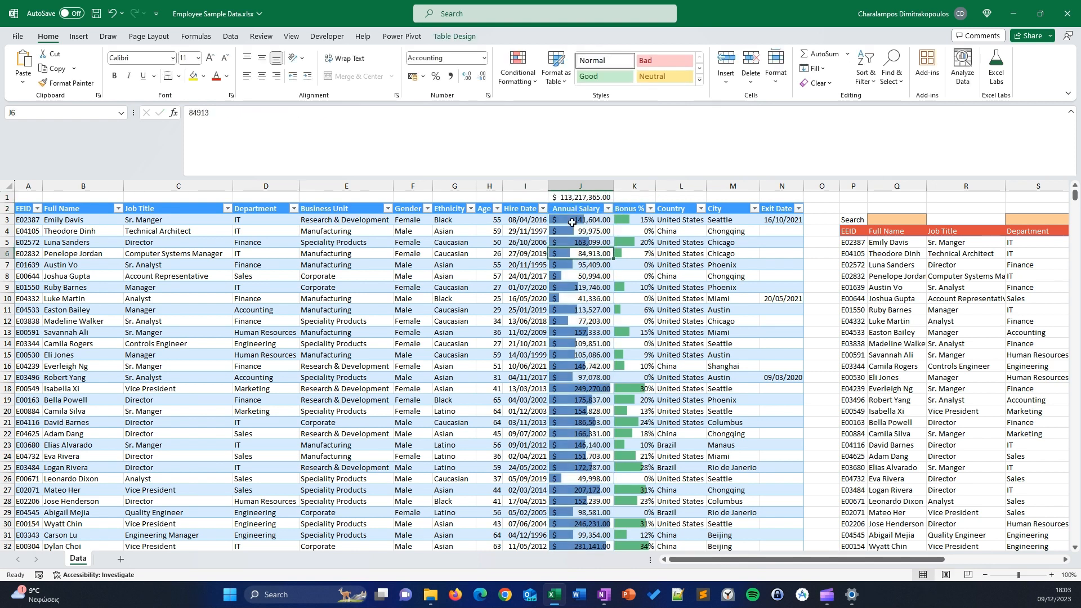
Step: Filter the Ethnicity column to show only Black and check the subtotal in J1
{"action": "left_click", "coordinate": [471, 209]}
{"action": "left_click", "coordinate": [367, 356]}
{"action": "left_click", "coordinate": [367, 376]}
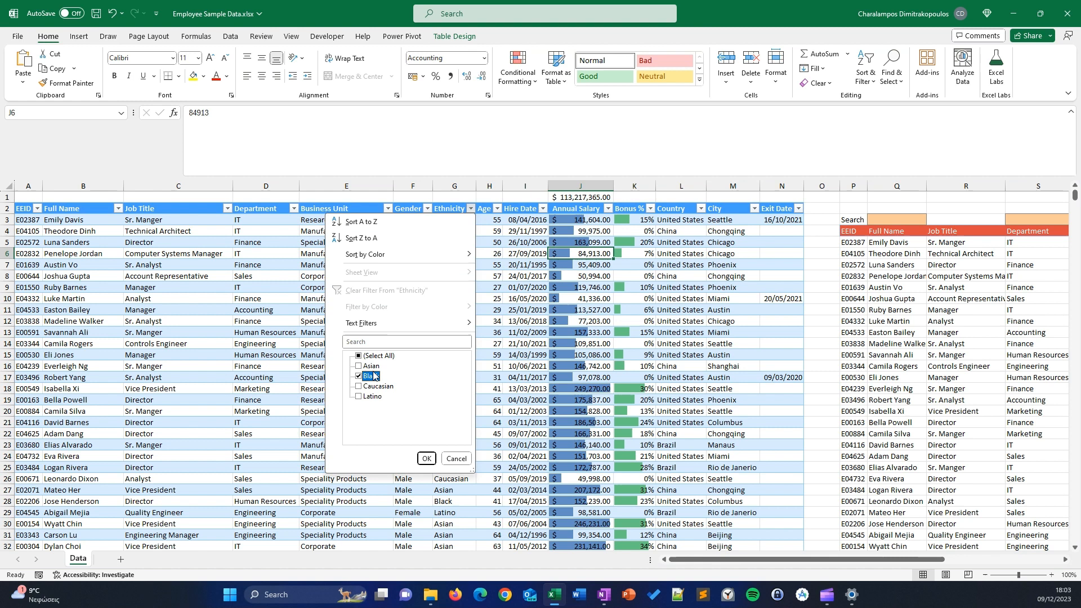
{"action": "left_click", "coordinate": [429, 458]}
{"action": "left_click", "coordinate": [558, 197]}
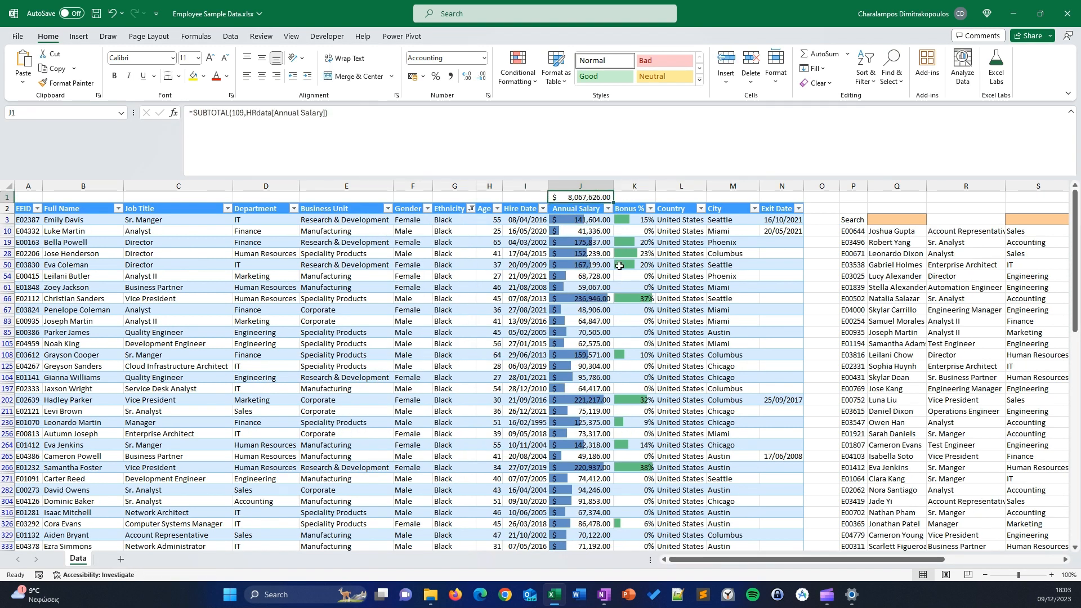
Step: Restore all values in the Ethnicity column's filter
{"action": "left_click", "coordinate": [471, 209]}
{"action": "left_click", "coordinate": [363, 356]}
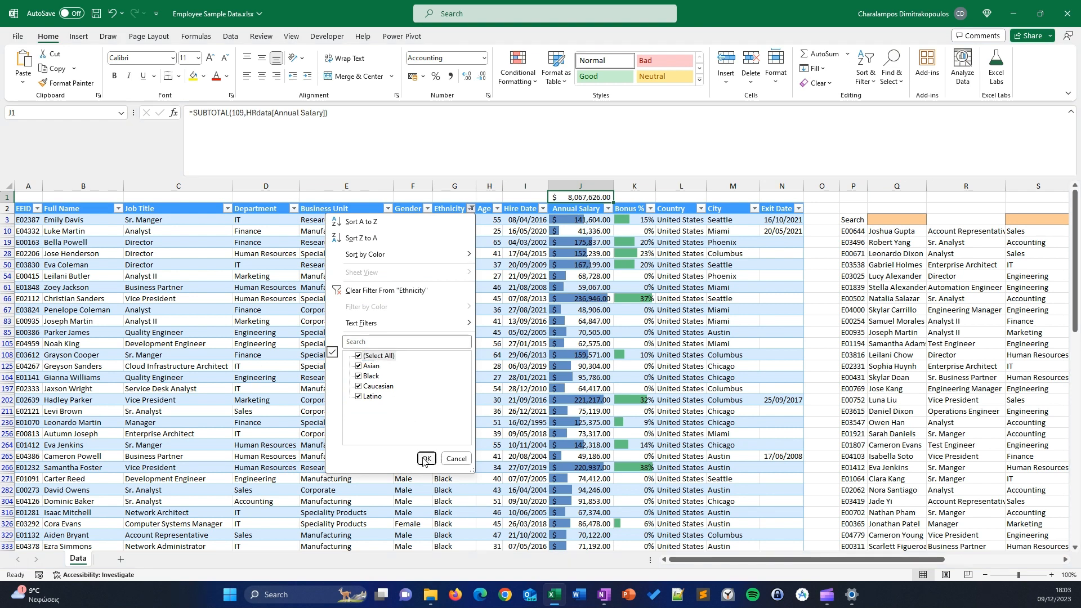
{"action": "left_click", "coordinate": [430, 457]}
Step: Insert another empty row above the row that holds the Annual Salary subtotal
{"action": "left_click", "coordinate": [7, 208]}
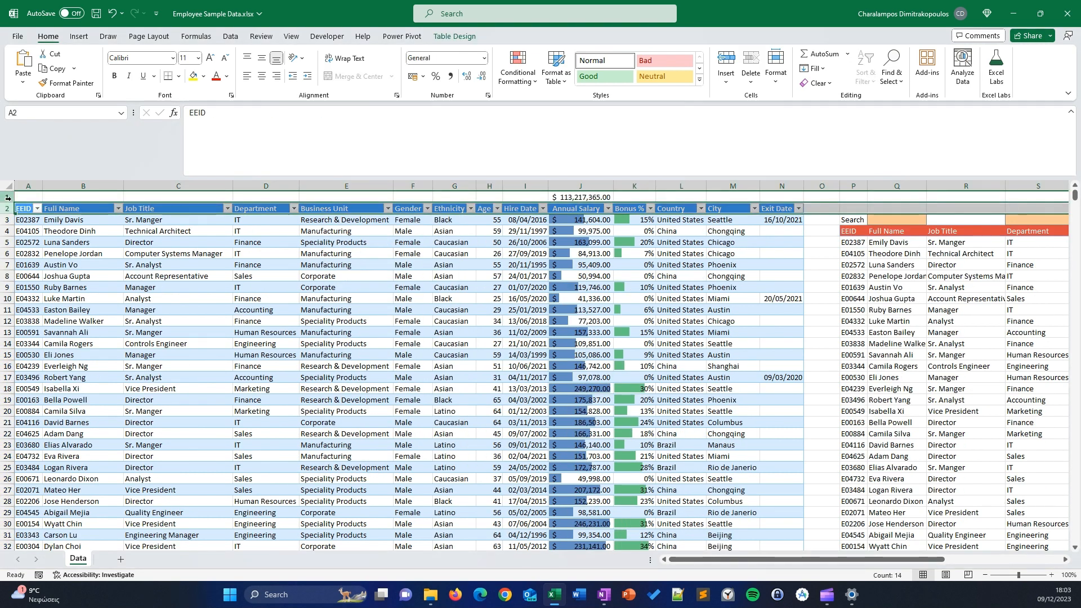
{"action": "left_click", "coordinate": [10, 197]}
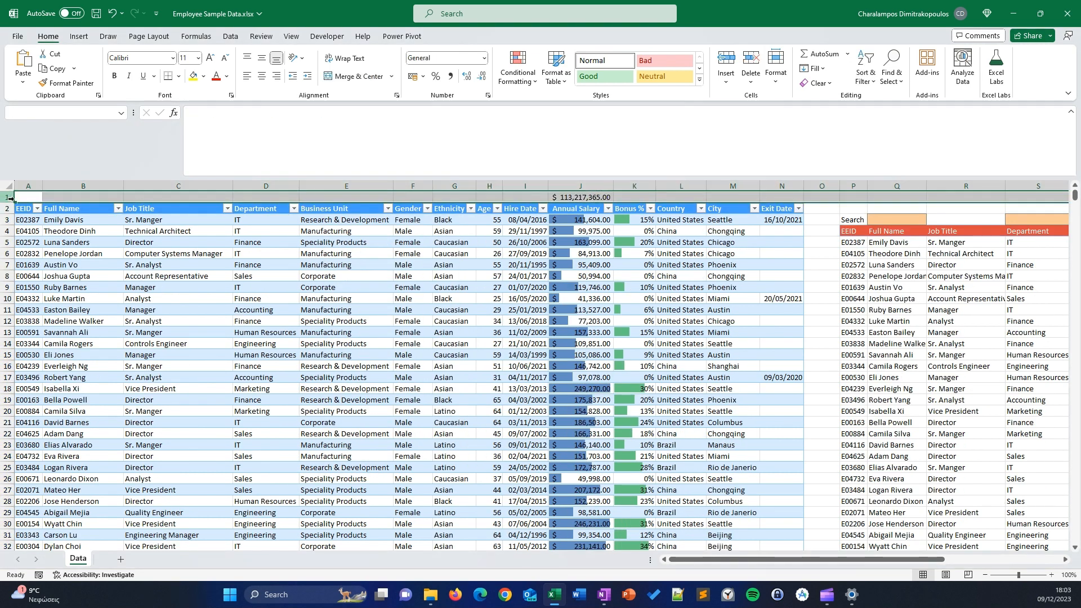
{"action": "key", "text": "ctrl+shift+plus"}
Step: Enter a SUM formula in J1 that totals the Annual Salary column of the HRdata table
{"action": "left_click", "coordinate": [582, 193]}
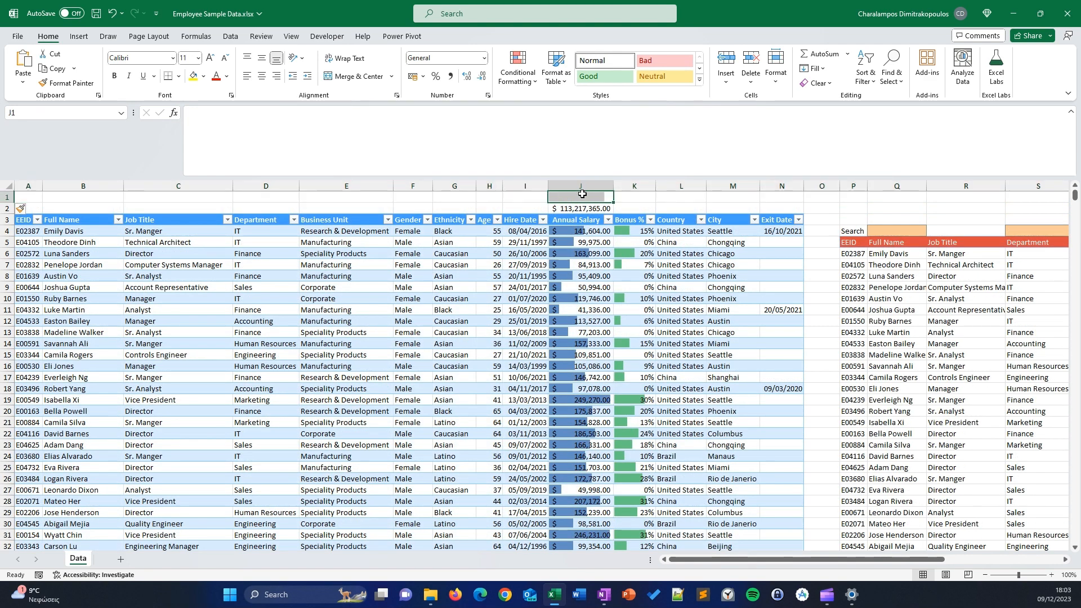
{"action": "type", "text": "=SUM("}
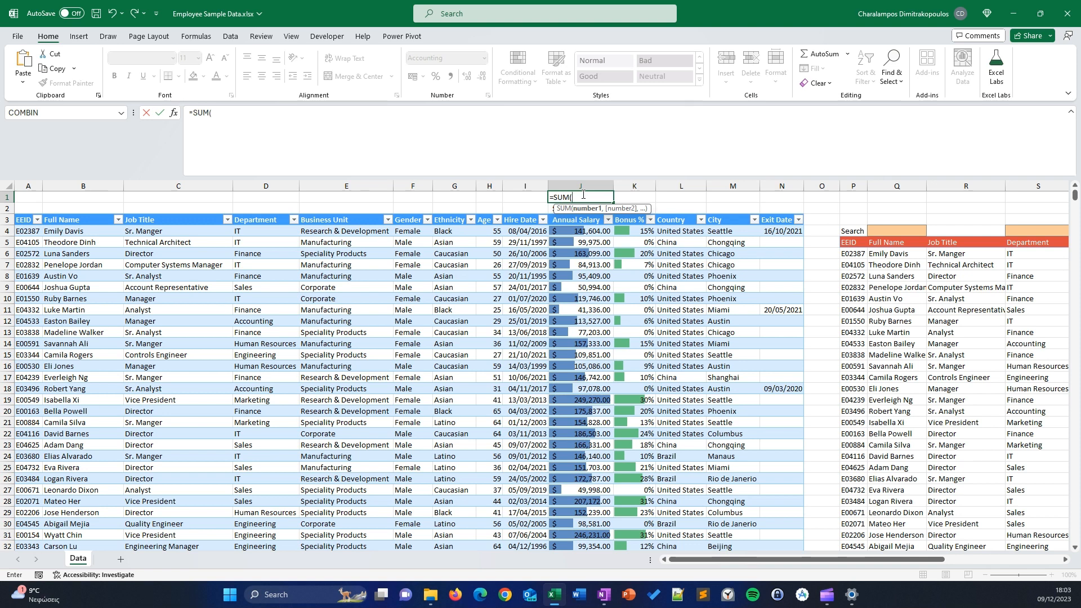
{"action": "type", "text": "n"}
{"action": "key", "text": "BackSpace"}
{"action": "type", "text": "a"}
{"action": "key", "text": "BackSpace"}
{"action": "type", "text": "t"}
{"action": "key", "text": "BackSpace"}
{"action": "type", "text": "hr"}
{"action": "key", "text": "Tab"}
{"action": "type", "text": "[an"}
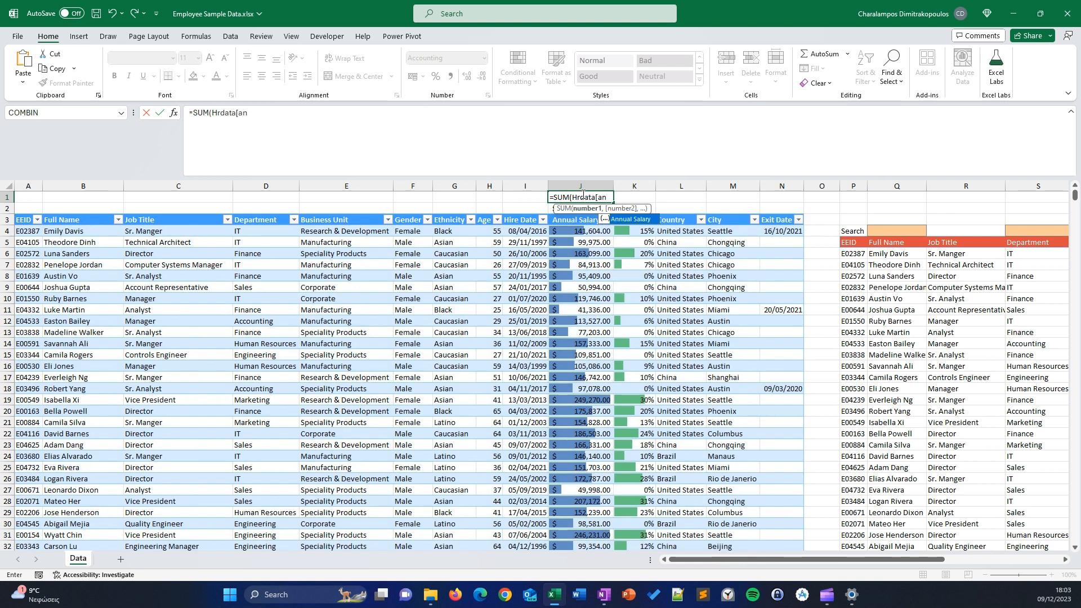
{"action": "key", "text": "Tab"}
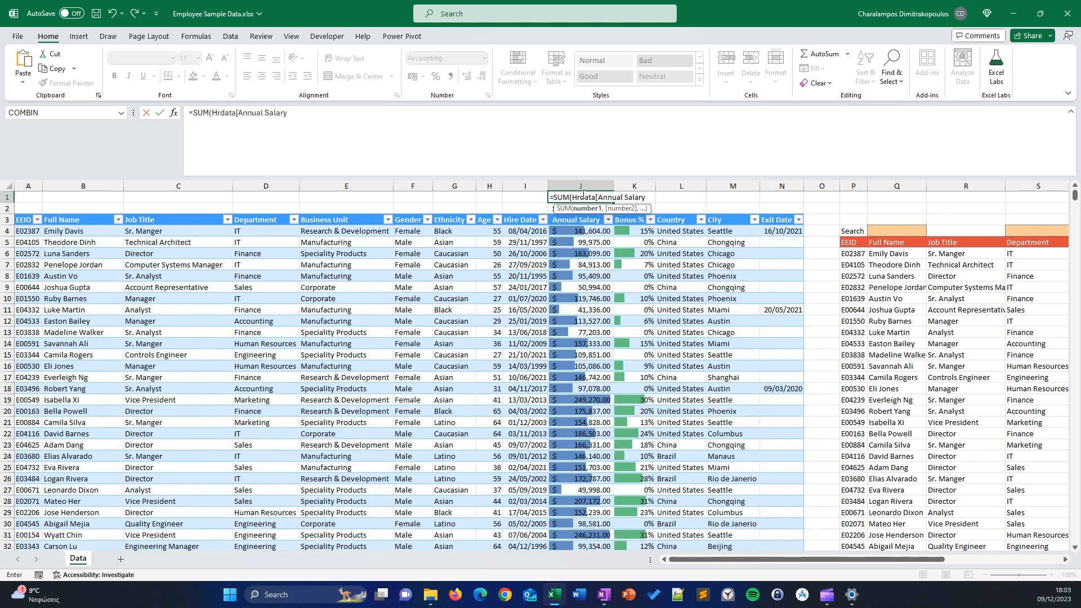
{"action": "type", "text": "])"}
{"action": "key", "text": "Return"}
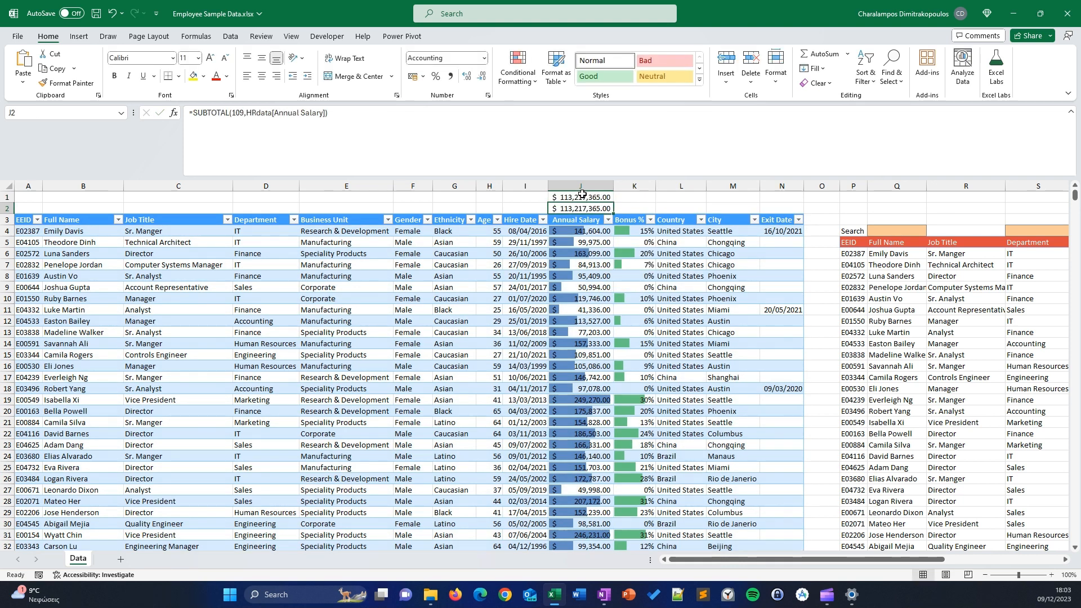
Step: Label the two salary totals General Total in I1 and Filtered Total in I2
{"action": "left_click", "coordinate": [544, 273]}
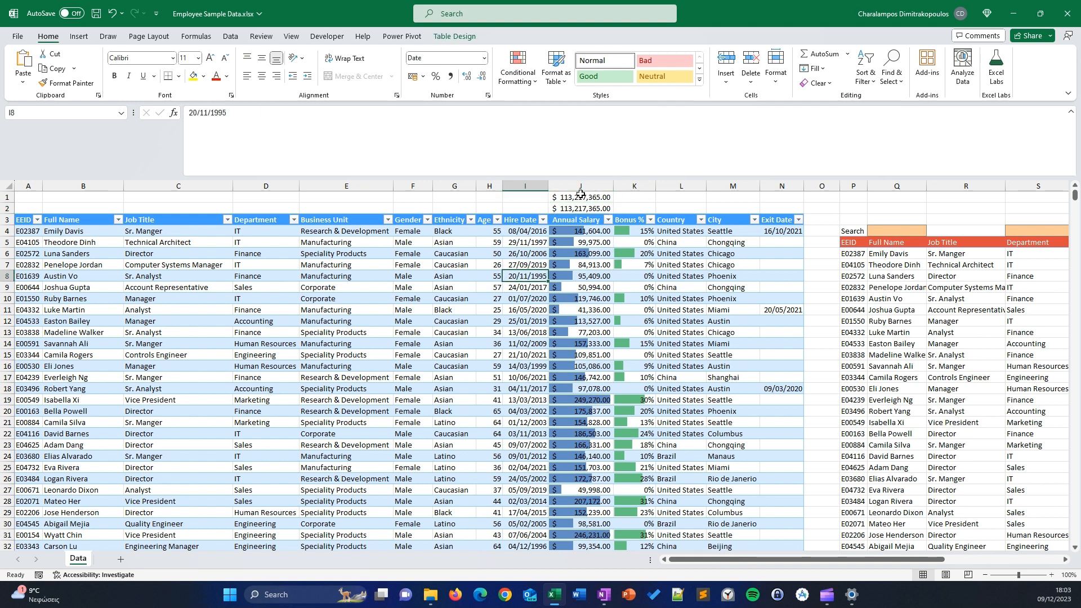
{"action": "left_click", "coordinate": [531, 200]}
{"action": "type", "text": "Gener"}
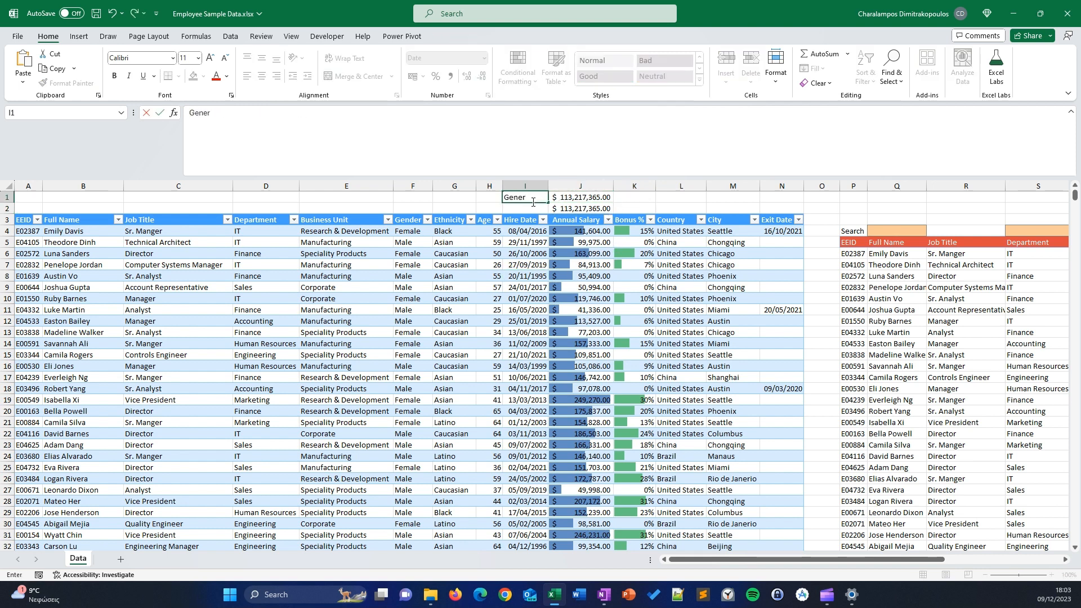
{"action": "type", "text": "al Total"}
{"action": "key", "text": "Return"}
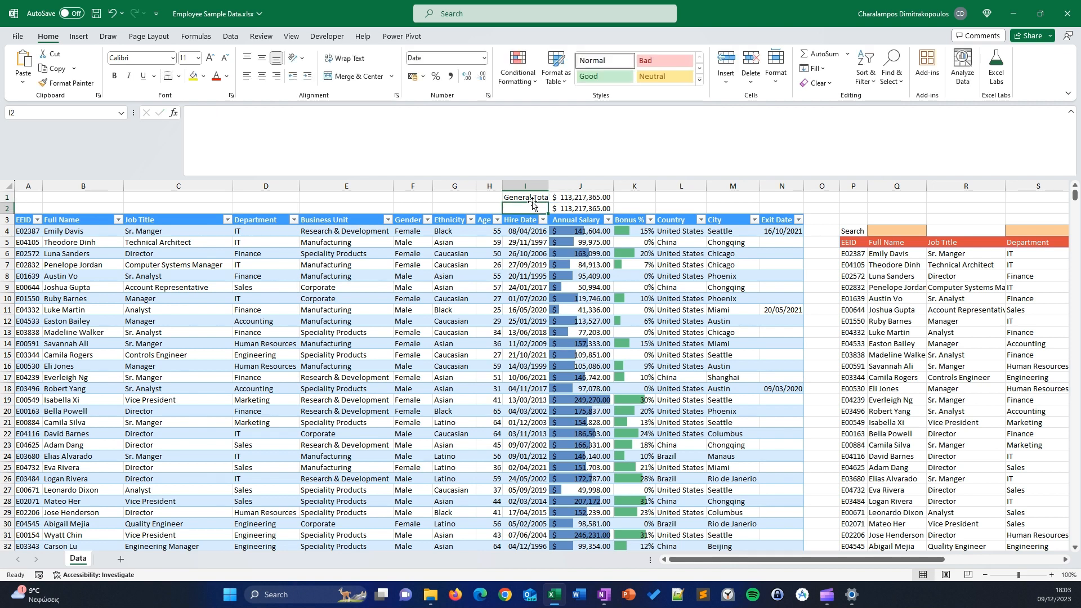
{"action": "type", "text": "Filtered"}
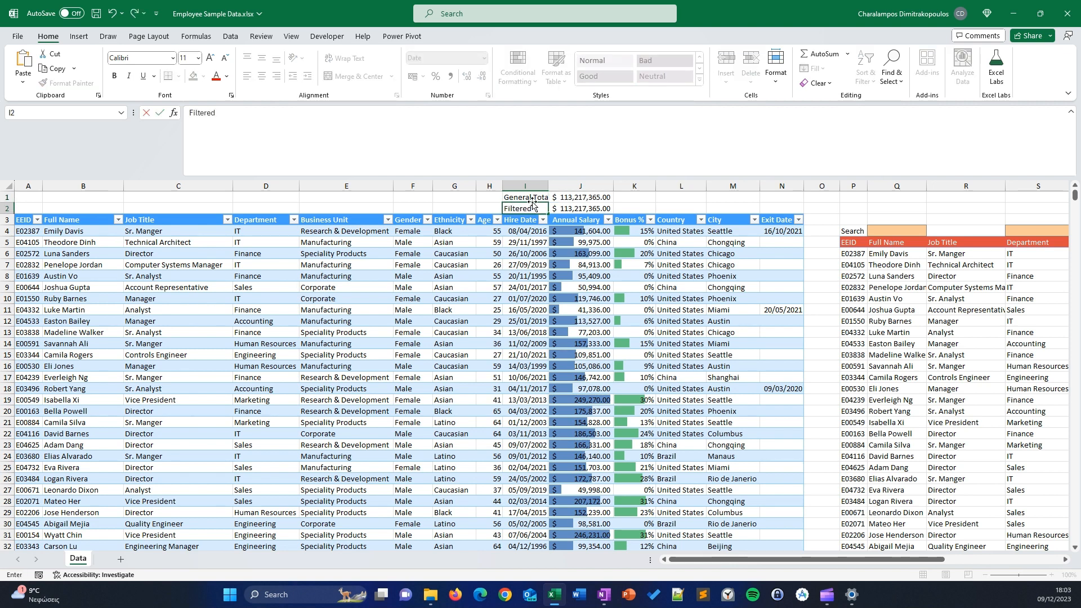
{"action": "type", "text": " Tor"}
{"action": "key", "text": "BackSpace"}
{"action": "type", "text": "tal"}
{"action": "key", "text": "Return"}
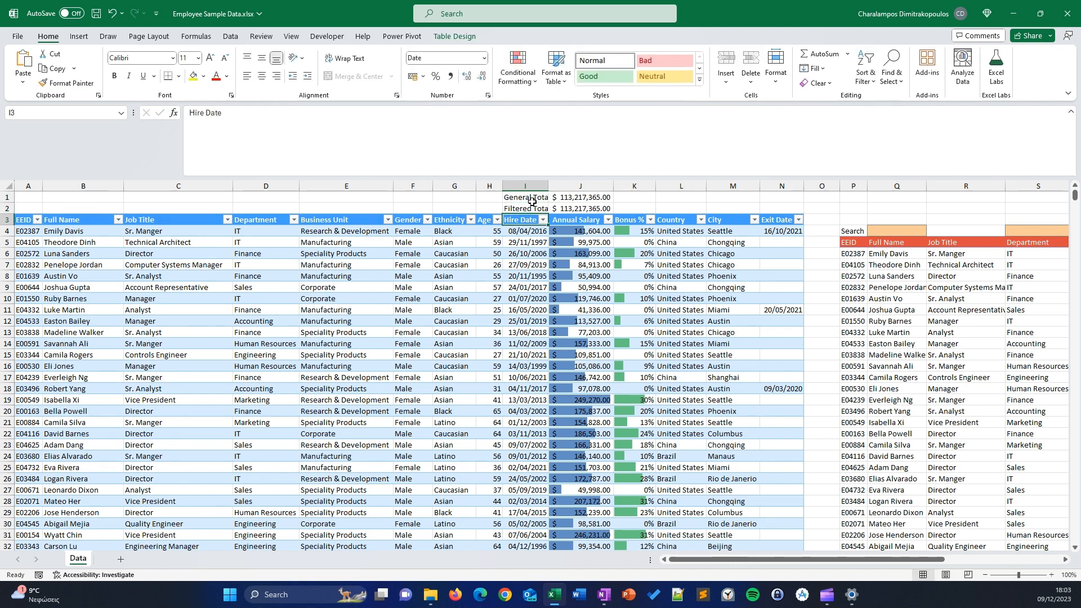
Step: Right-align the two total labels in I1:I2
{"action": "left_click_drag", "start_coordinate": [515, 197], "coordinate": [518, 208]}
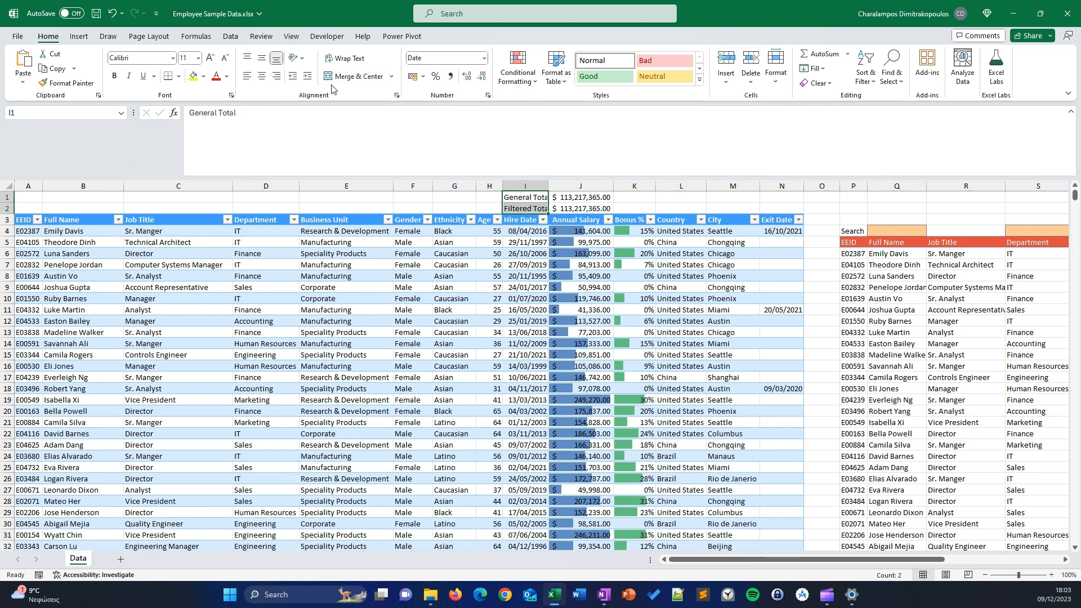
{"action": "left_click", "coordinate": [279, 78]}
{"action": "left_click", "coordinate": [581, 321]}
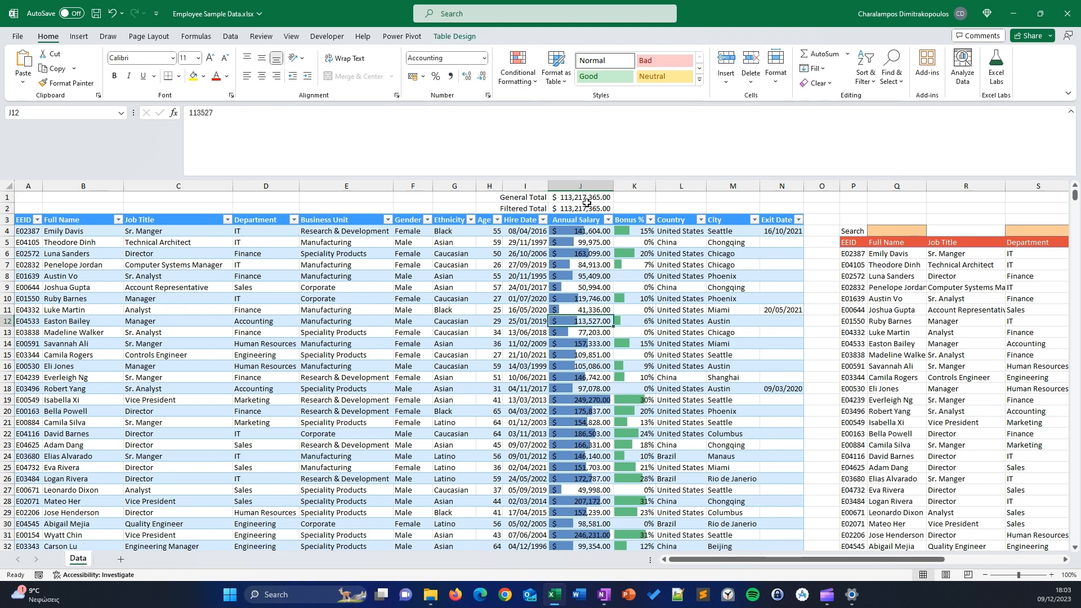
Step: Filter the Ethnicity column to exclude Asian and Black
{"action": "left_click", "coordinate": [471, 220]}
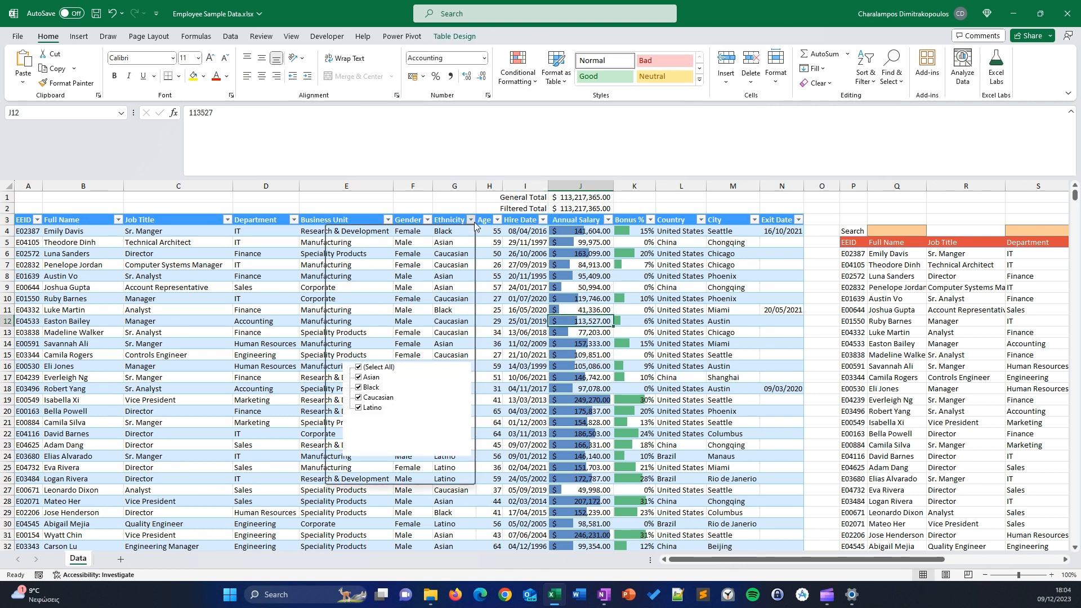
{"action": "left_click", "coordinate": [371, 388]}
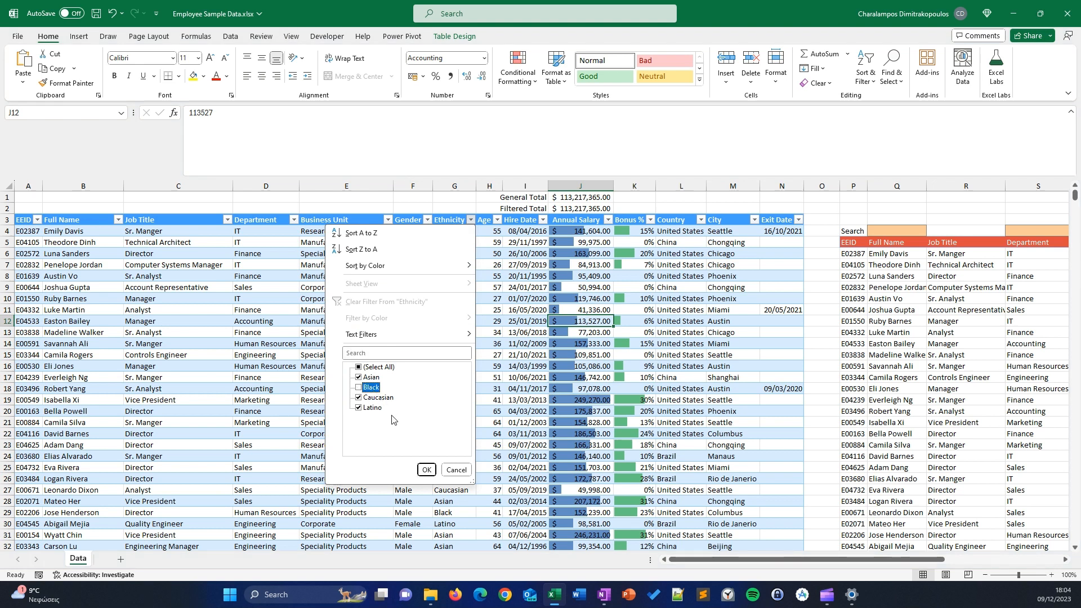
{"action": "left_click", "coordinate": [372, 378]}
{"action": "left_click", "coordinate": [426, 470]}
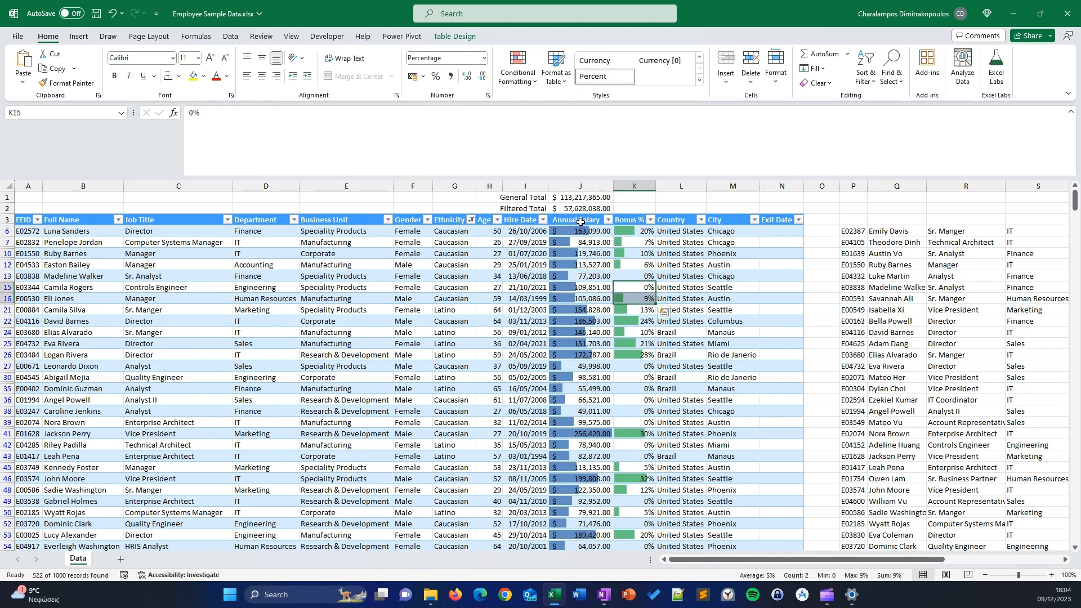
Step: Enter =J2/J1 in K2 to calculate the filtered total's share of the general total
{"action": "left_click", "coordinate": [588, 207]}
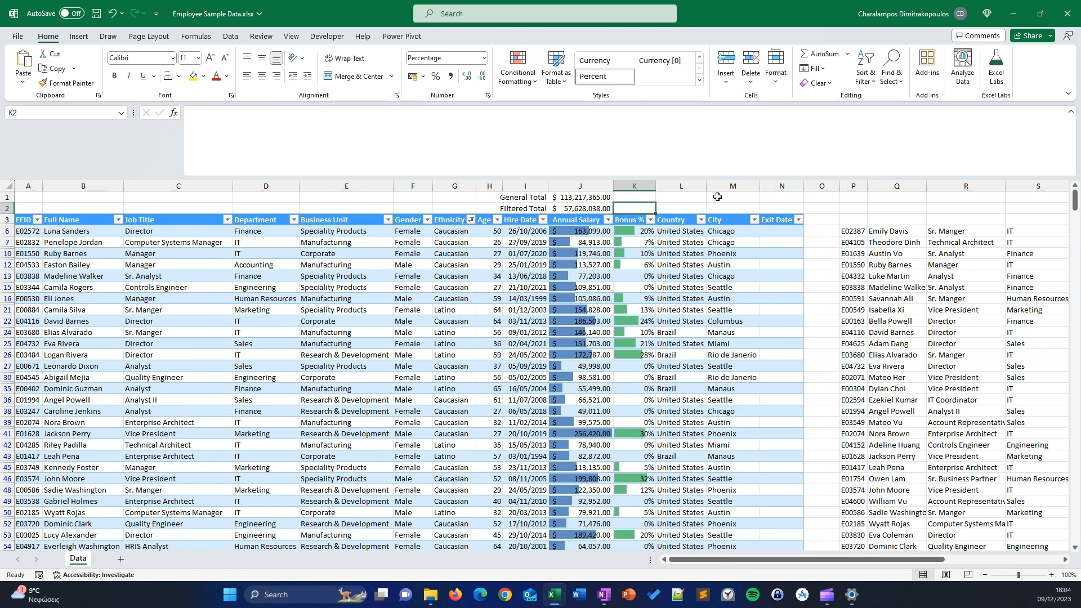
{"action": "type", "text": "="}
{"action": "key", "text": "Left"}
{"action": "type", "text": "/"}
{"action": "key", "text": "Up"}
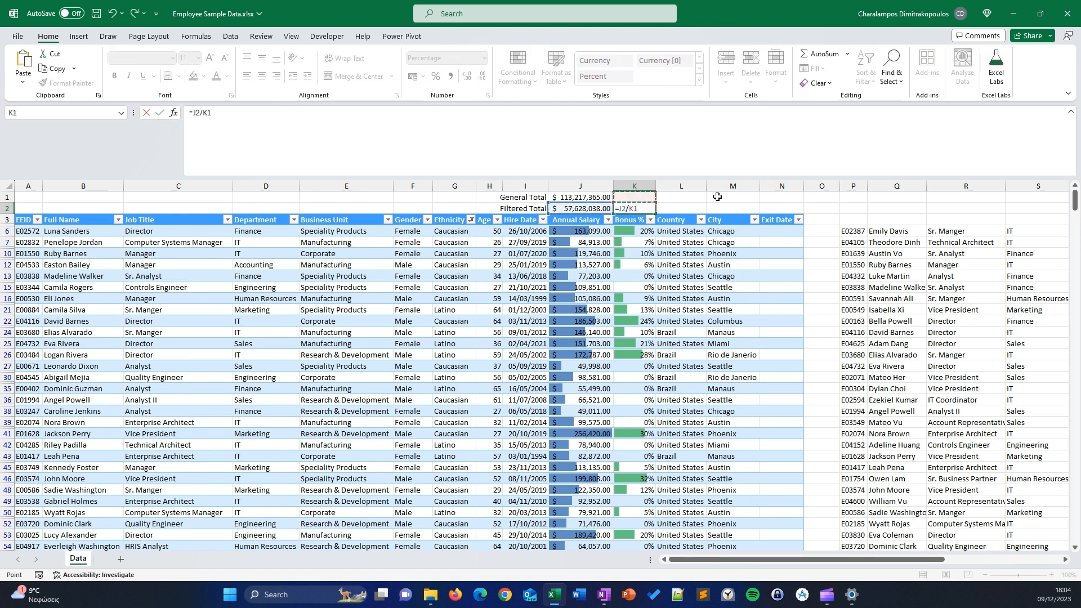
{"action": "key", "text": "Left"}
{"action": "key", "text": "Return"}
{"action": "left_click", "coordinate": [637, 212]}
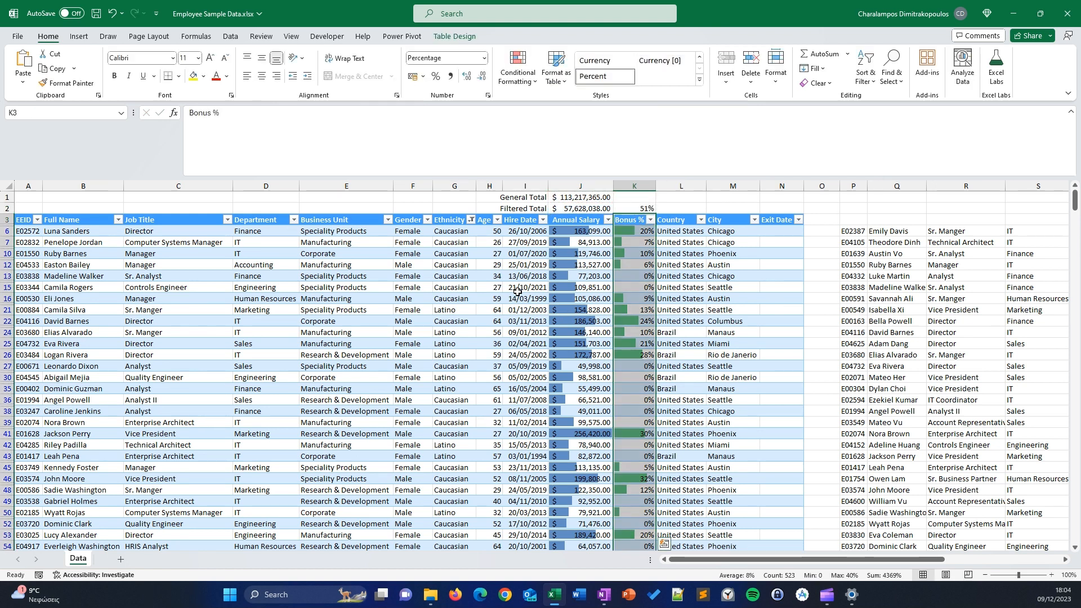
{"action": "left_click", "coordinate": [518, 290]}
{"action": "left_click", "coordinate": [450, 222]}
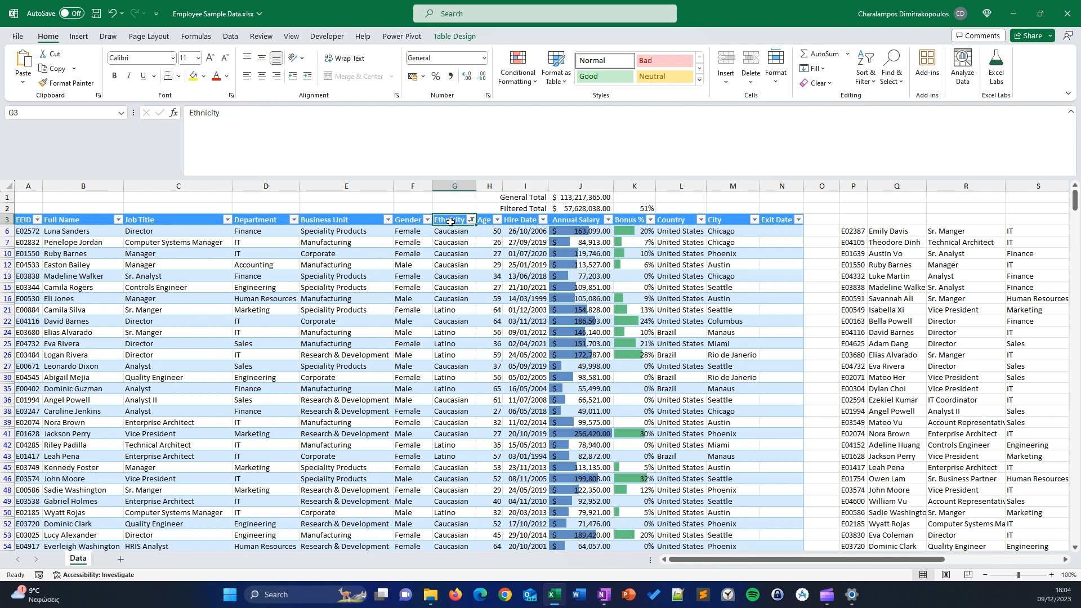